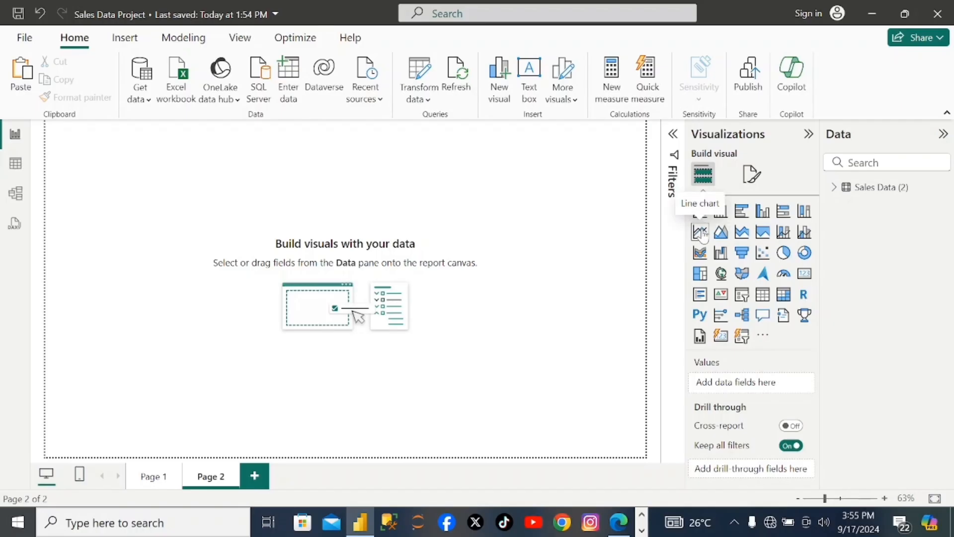
# - Add a line chart to Page 2 with MonthName on the X-axis and Sales on the Y-axis
pyautogui.click(700, 231)
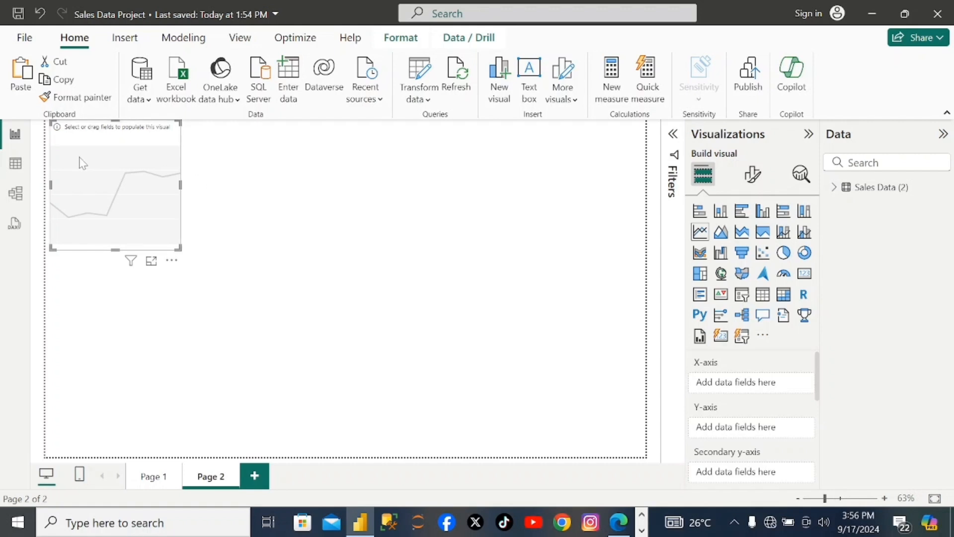
pyautogui.click(833, 189)
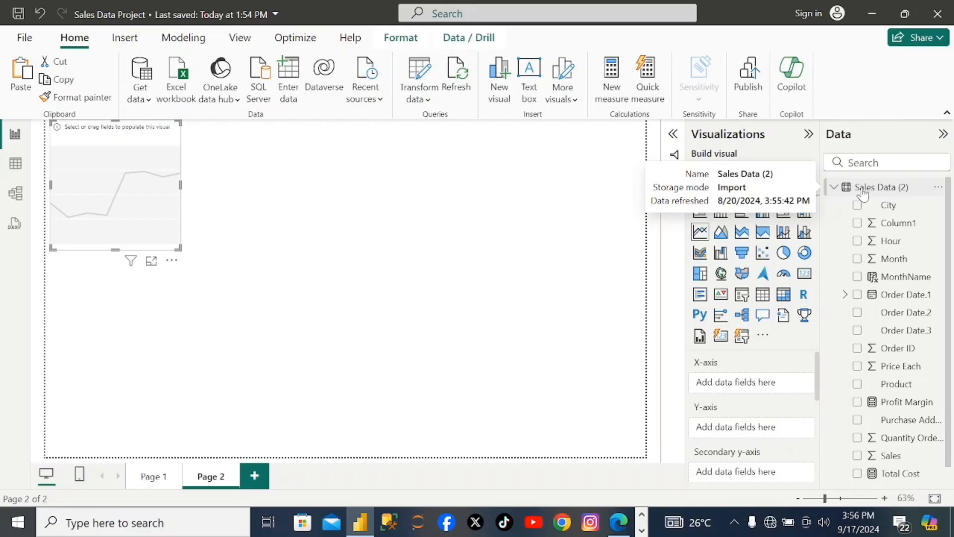
pyautogui.click(858, 277)
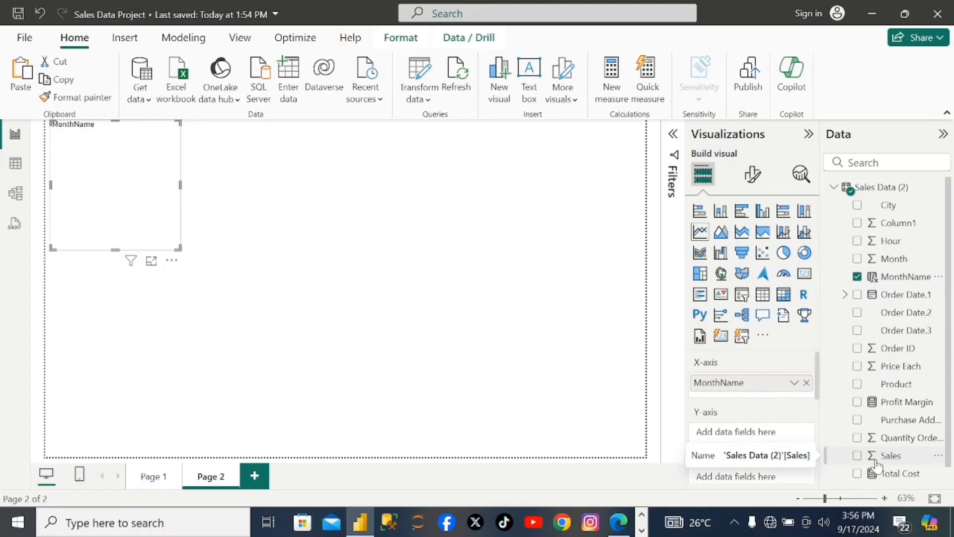
pyautogui.click(857, 456)
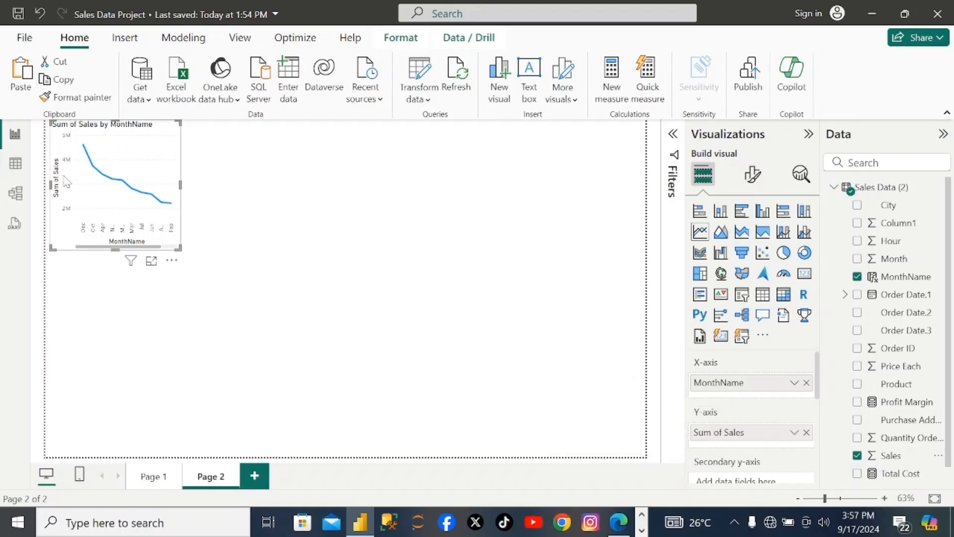
# - Move the sales line chart to the middle of the canvas and widen it to near the page's right edge
pyautogui.moveTo(181, 187); pyautogui.dragTo(206, 255)
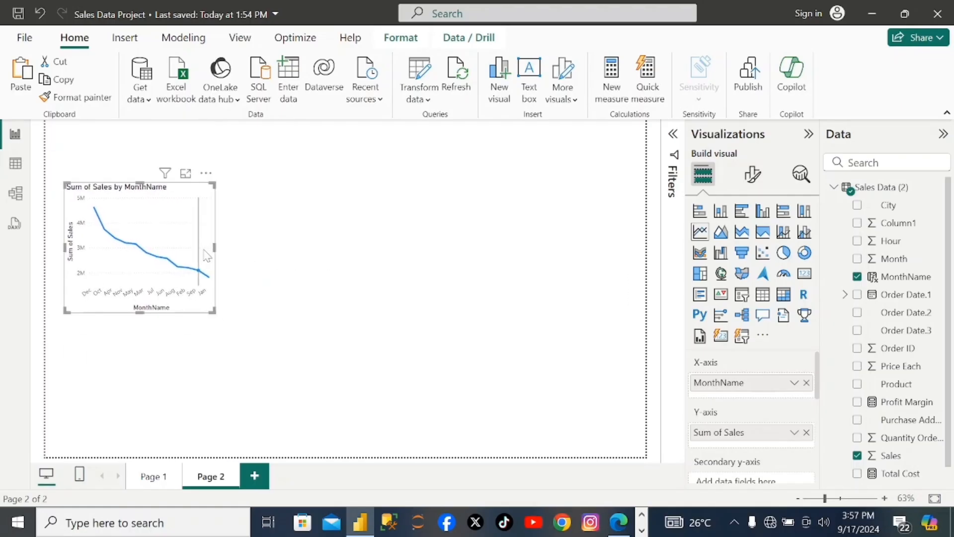
pyautogui.moveTo(207, 256); pyautogui.dragTo(315, 282)
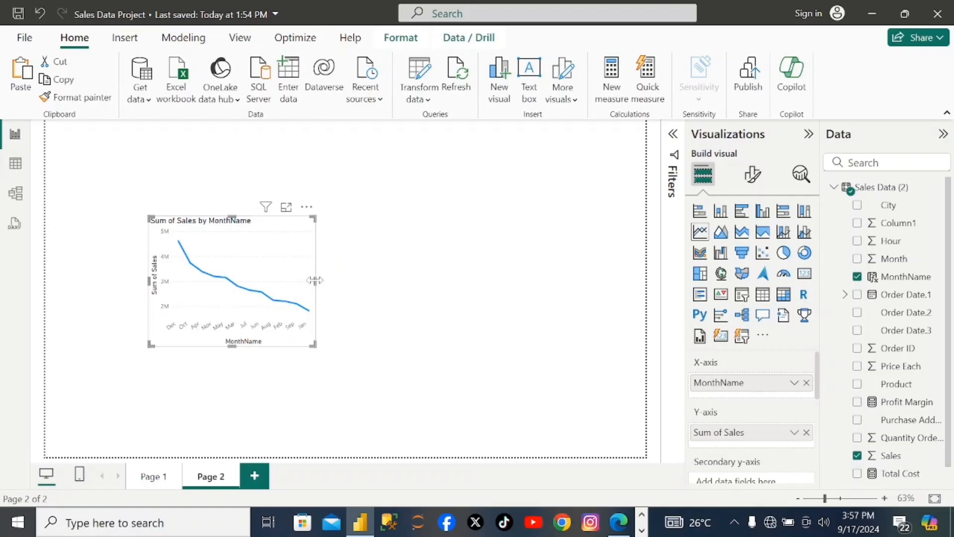
pyautogui.moveTo(315, 282); pyautogui.dragTo(636, 343)
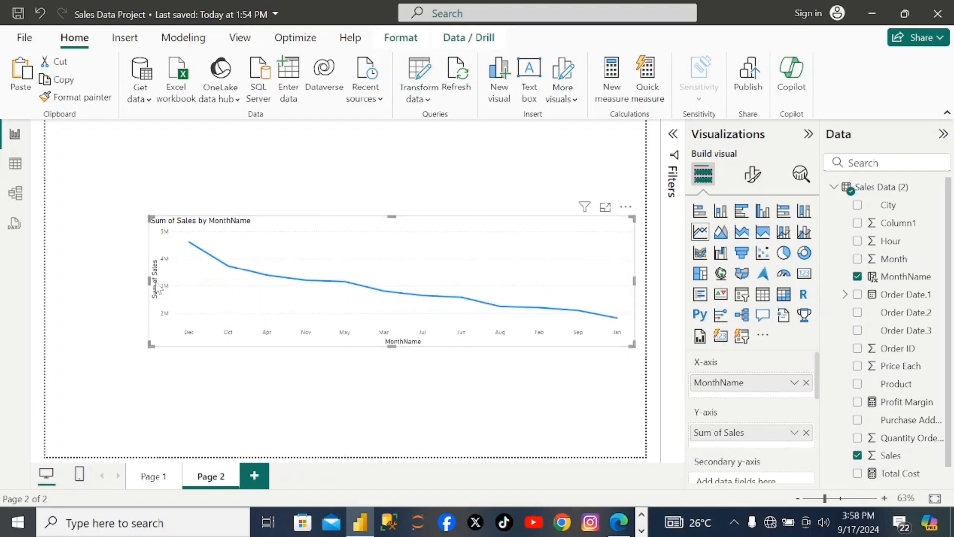
pyautogui.click(144, 277)
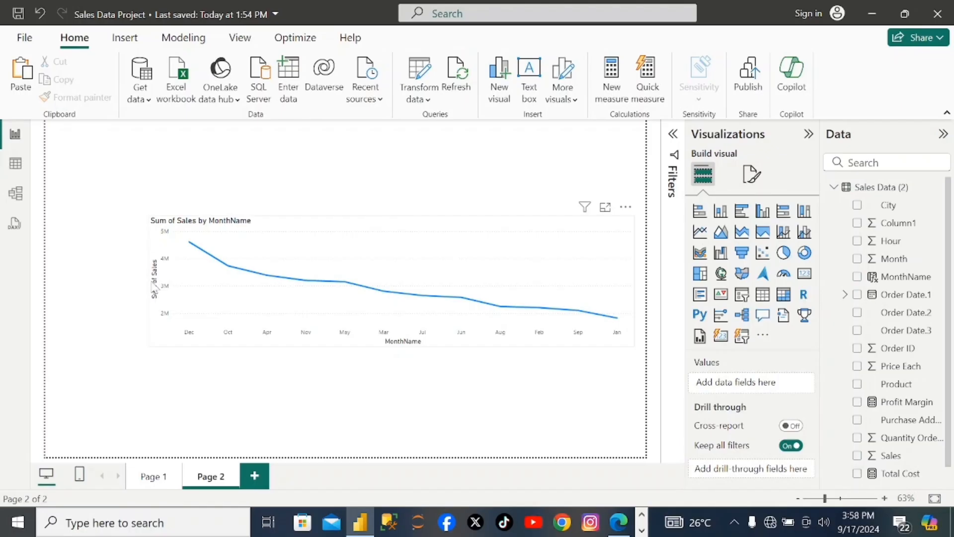
pyautogui.click(154, 289)
pyautogui.moveTo(151, 290)
pyautogui.mouseDown()
pyautogui.moveTo(197, 289)
pyautogui.moveTo(161, 284)
pyautogui.mouseUp()
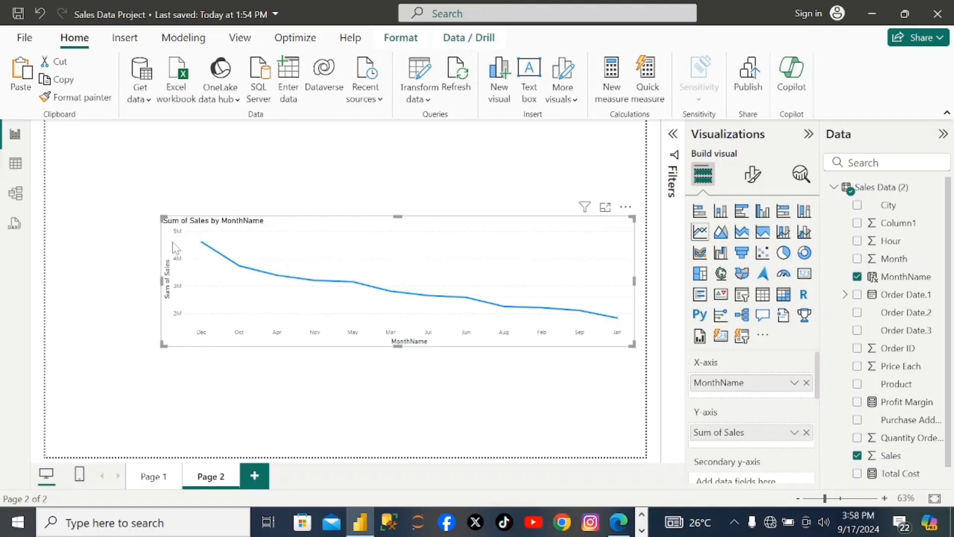
# - Make the line chart's title bold and increase its font size
pyautogui.click(754, 175)
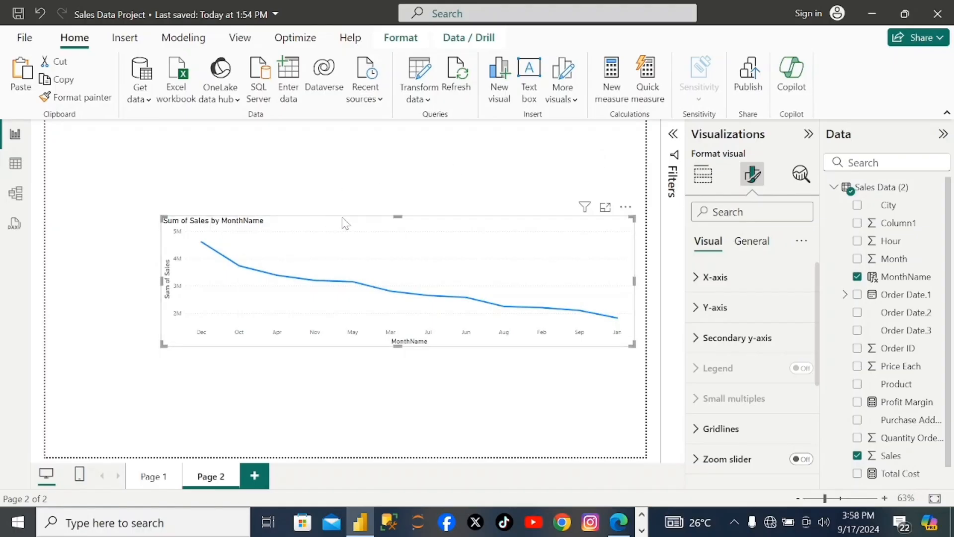
pyautogui.click(755, 244)
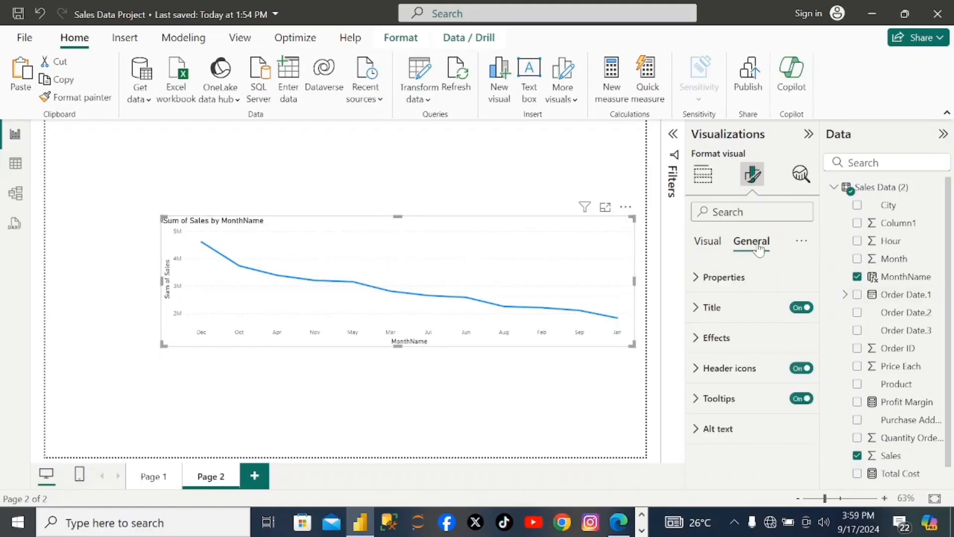
pyautogui.click(702, 308)
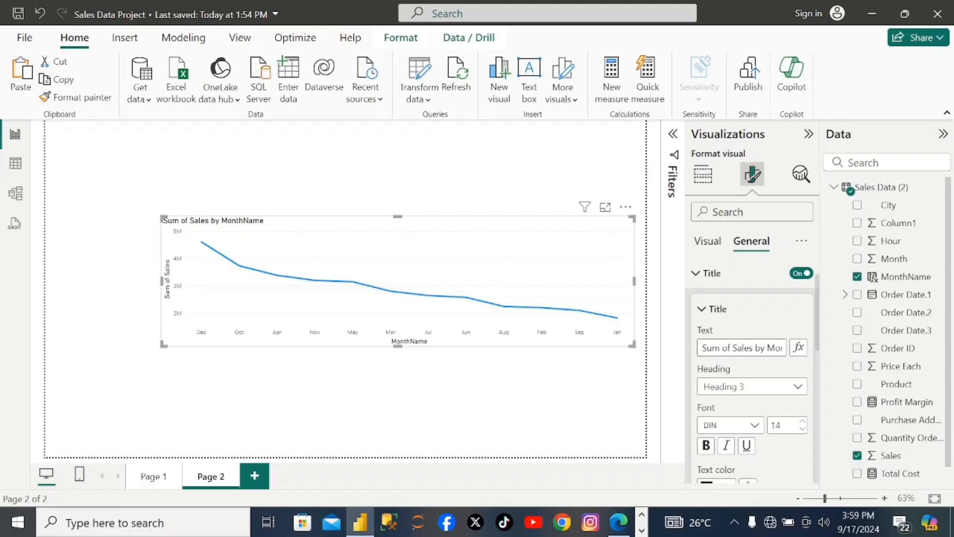
pyautogui.click(776, 348)
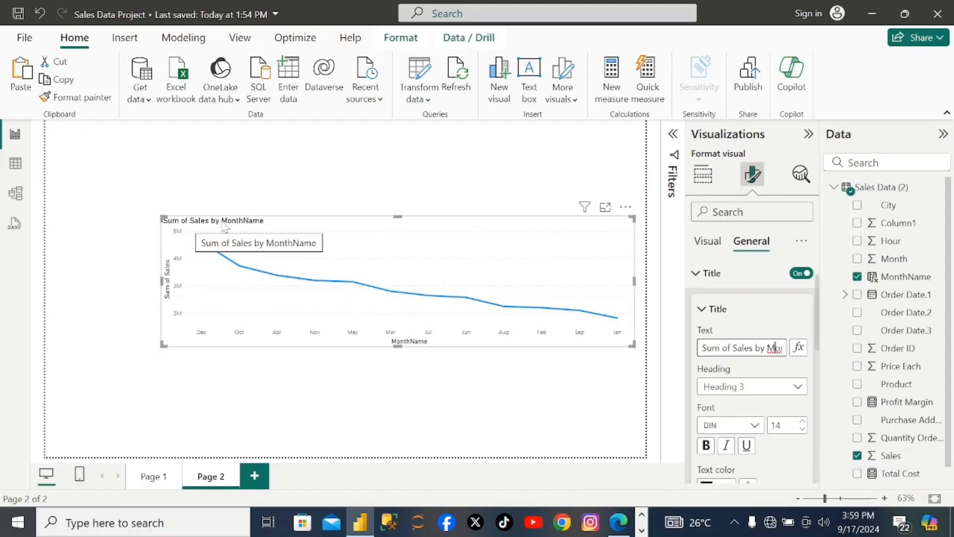
pyautogui.moveTo(616, 322)
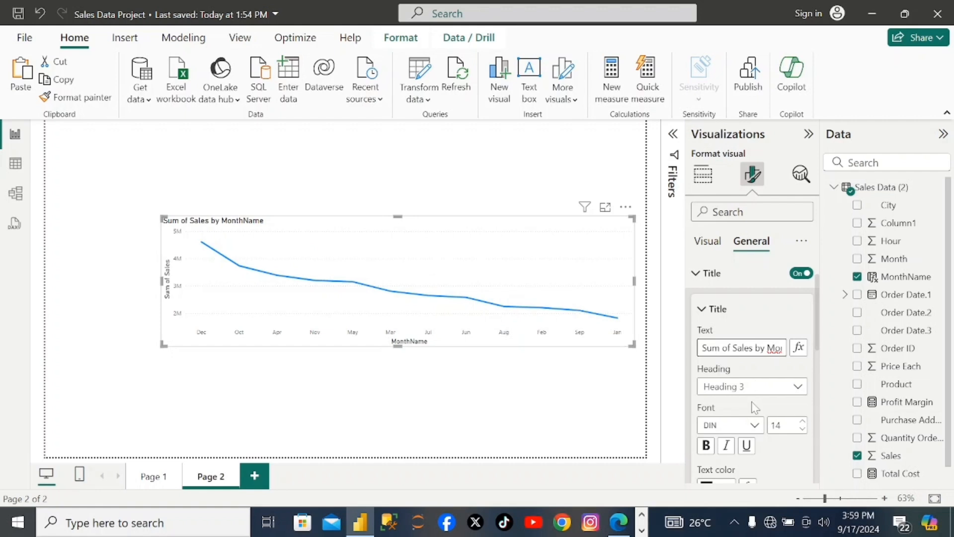
pyautogui.click(706, 445)
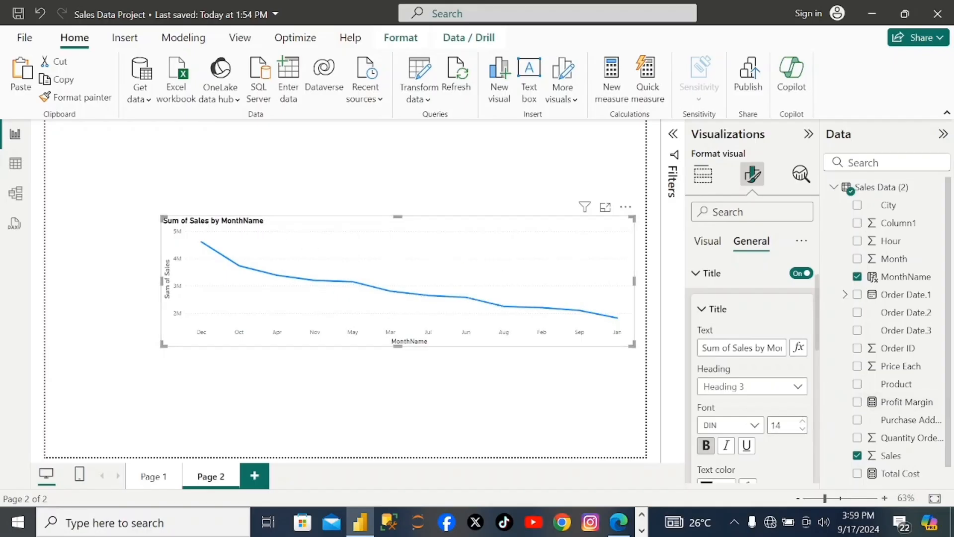
pyautogui.click(803, 422)
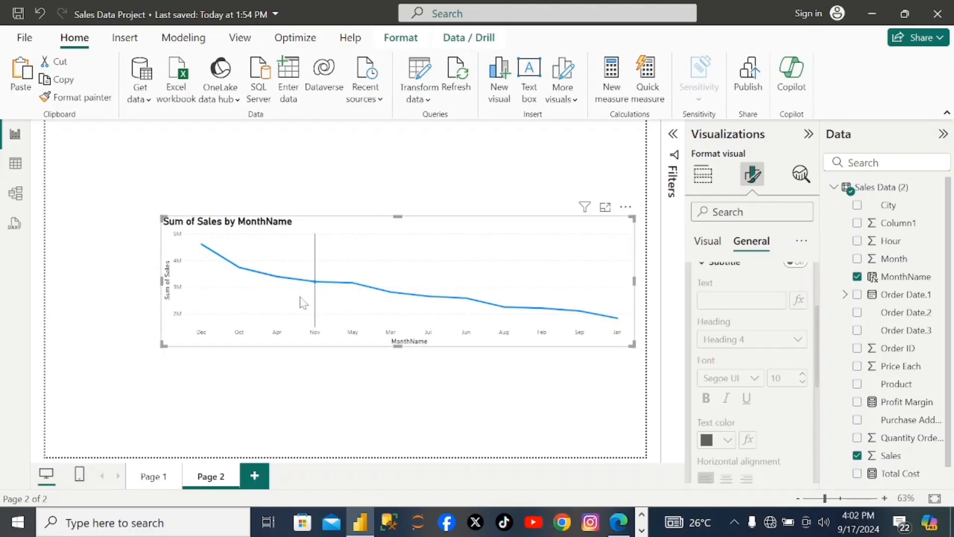
# - Make the chart's X-axis title bold and set its font size to 24
pyautogui.click(711, 242)
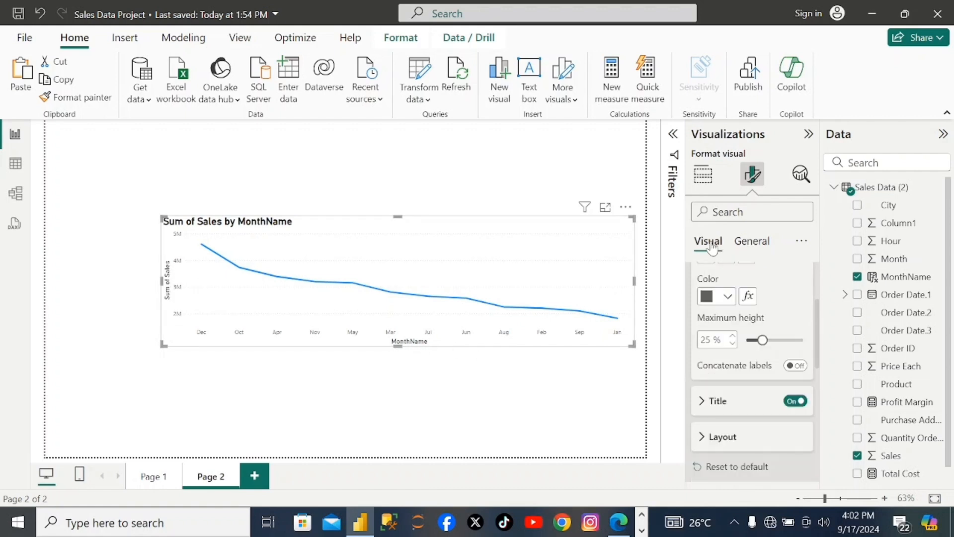
pyautogui.click(702, 401)
pyautogui.scroll(-1, 731, 405)
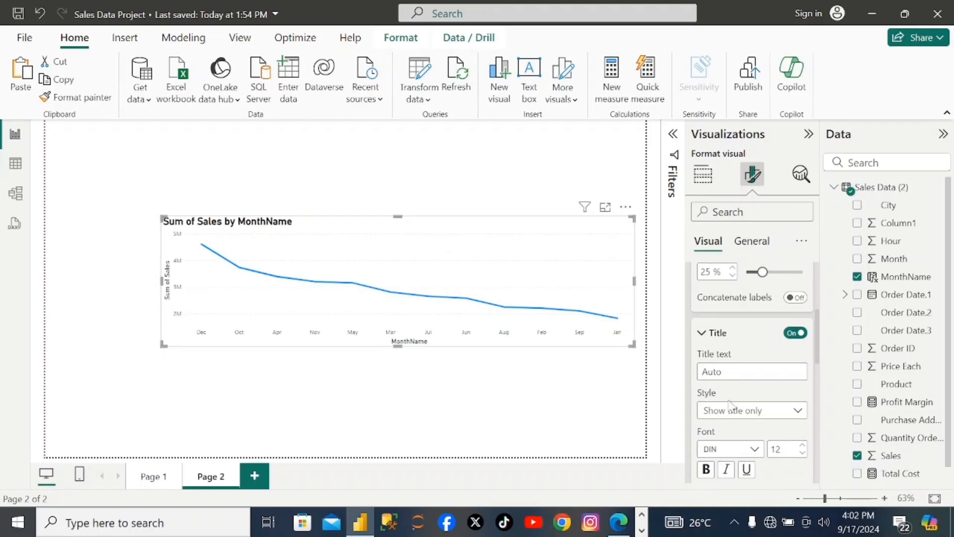
pyautogui.scroll(-1, 731, 406)
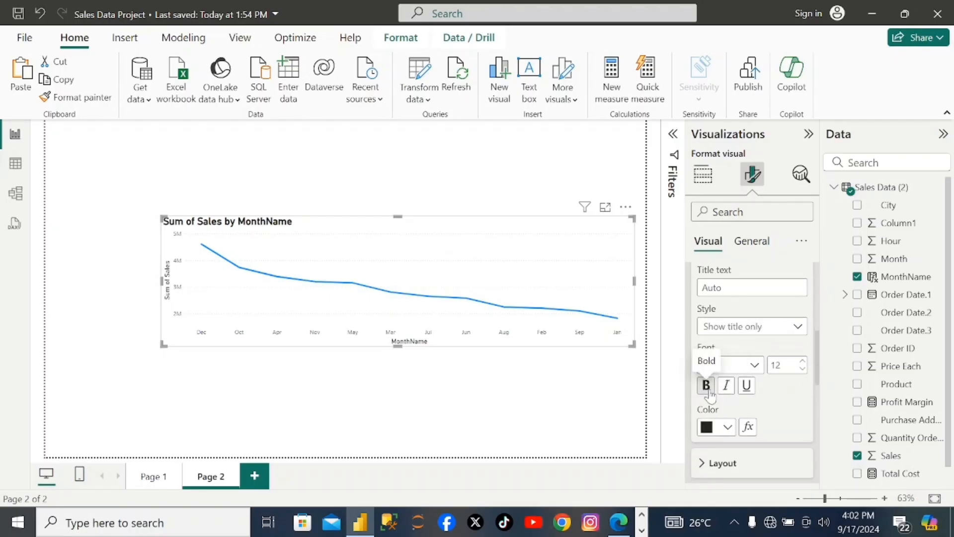
pyautogui.click(710, 393)
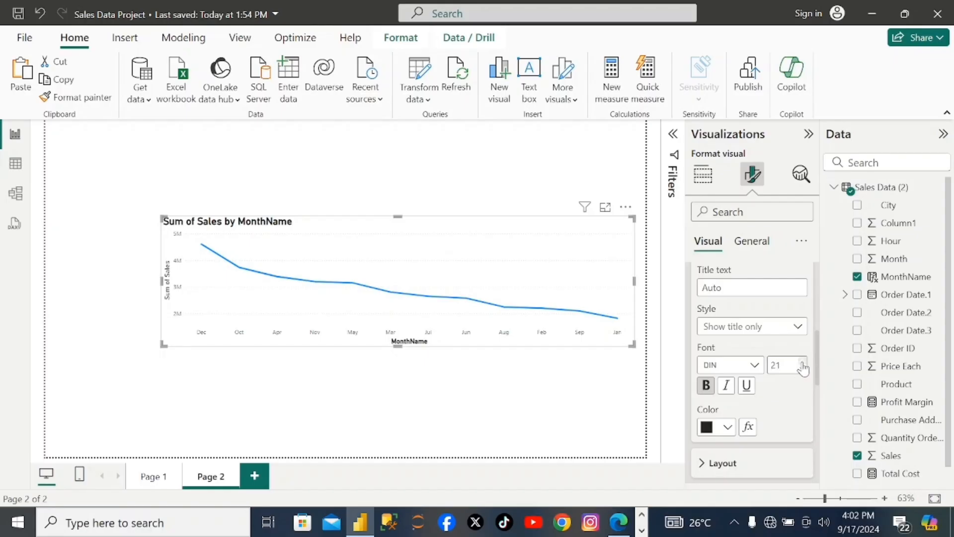
# - Make the chart's Y-axis title bold
pyautogui.scroll(-2, 757, 426)
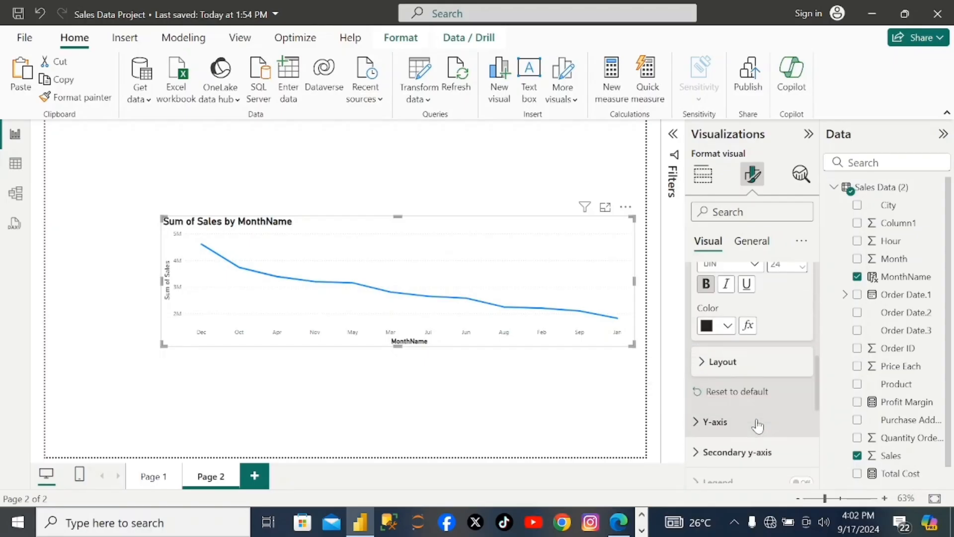
pyautogui.click(701, 421)
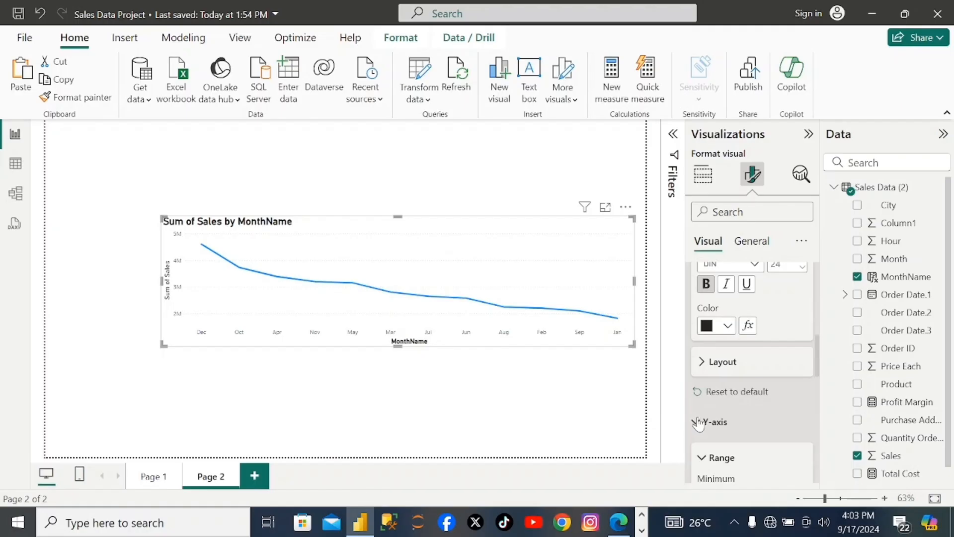
pyautogui.scroll(-5, 698, 420)
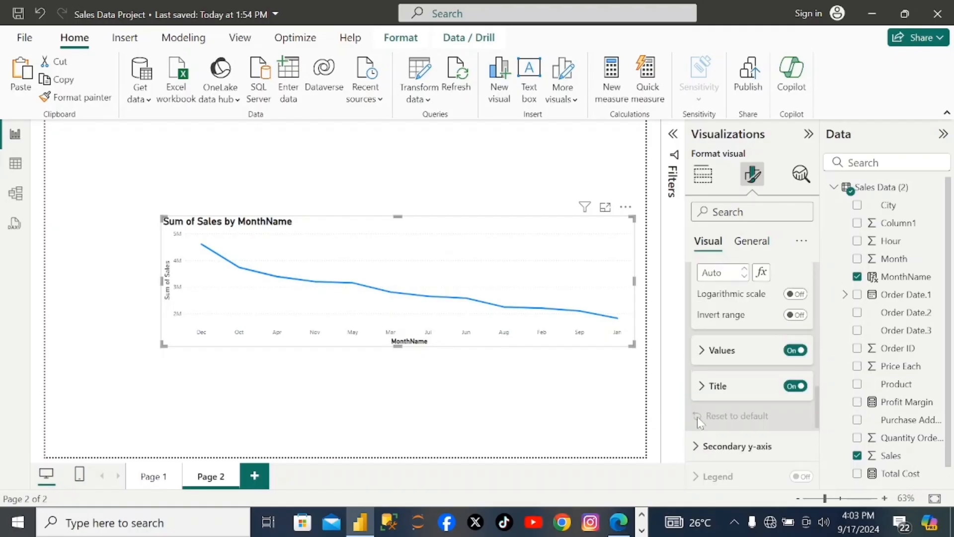
pyautogui.click(701, 386)
pyautogui.scroll(-2, 735, 450)
pyautogui.scroll(-1, 735, 450)
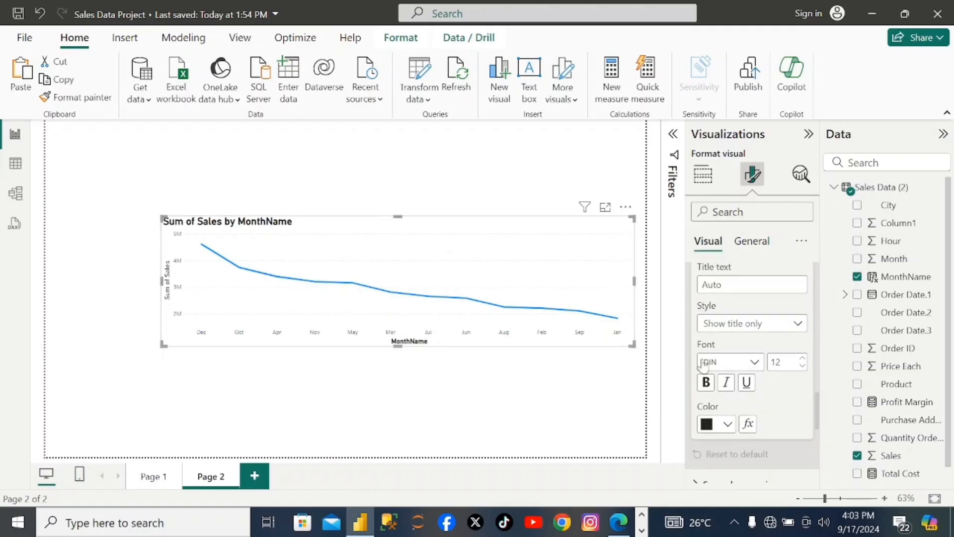
pyautogui.click(706, 383)
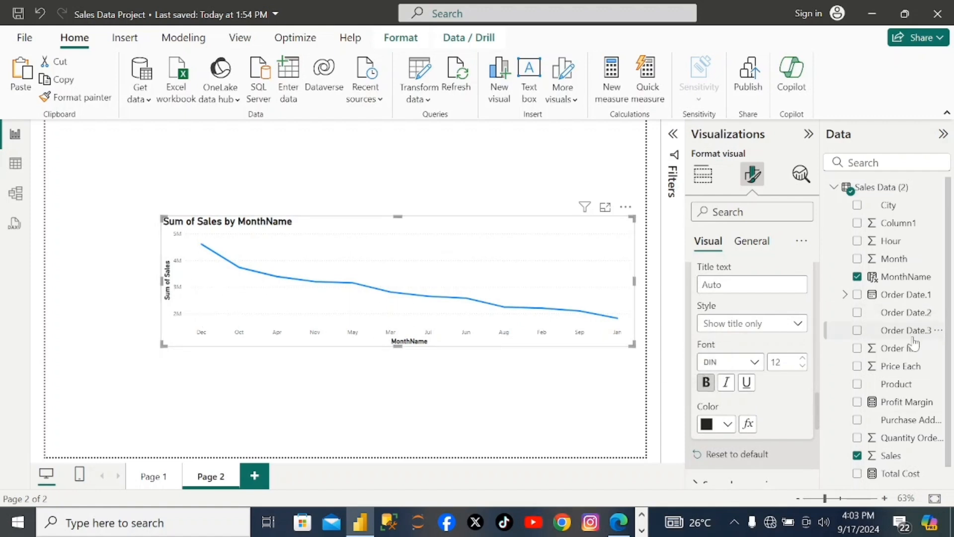
# - Turn on markers for the data points of the sales line
pyautogui.scroll(-10, 808, 385)
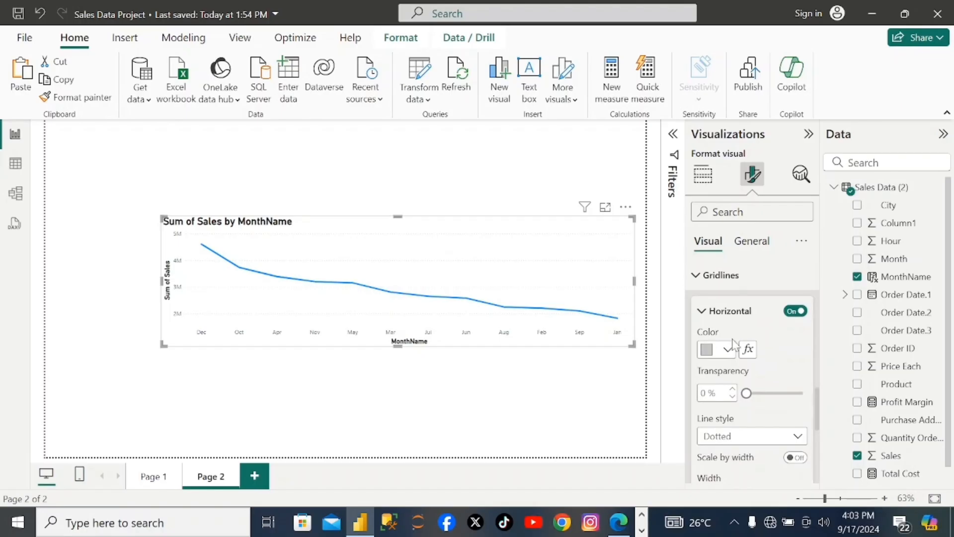
pyautogui.scroll(-5, 746, 343)
pyautogui.scroll(-4, 734, 343)
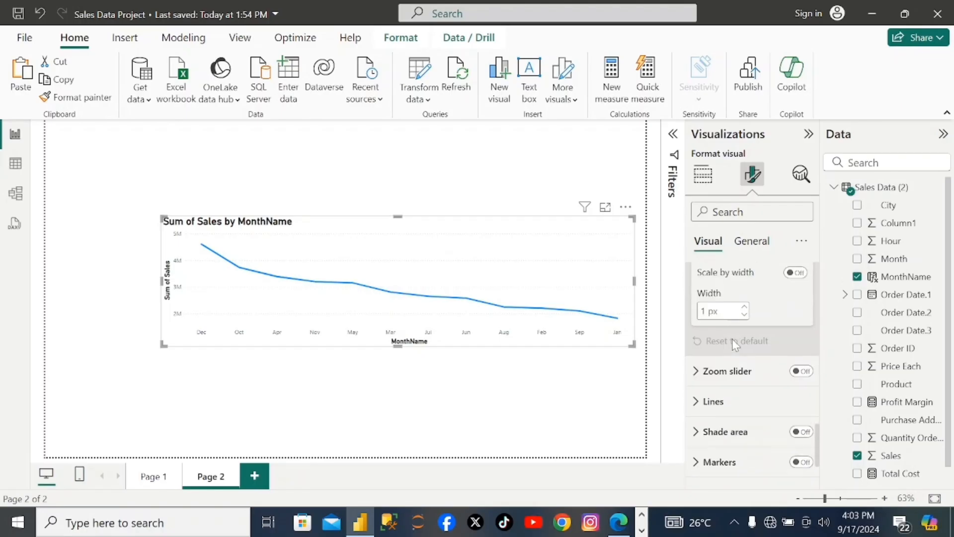
pyautogui.click(701, 353)
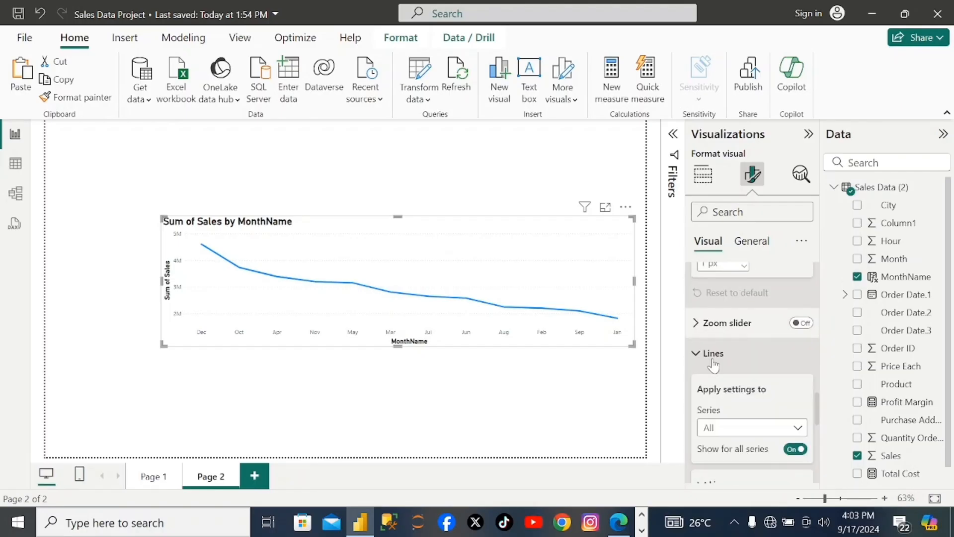
pyautogui.scroll(-3, 715, 361)
pyautogui.scroll(-4, 734, 412)
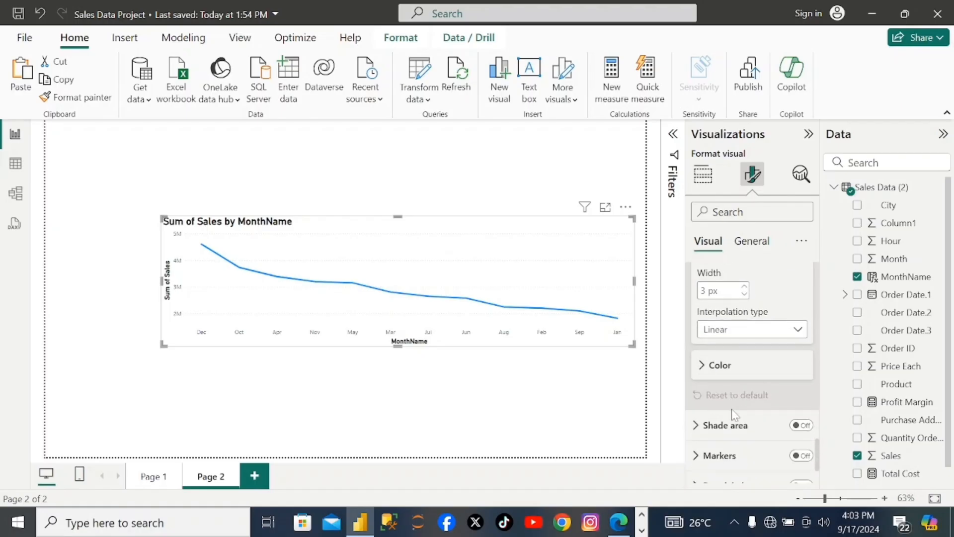
pyautogui.click(699, 389)
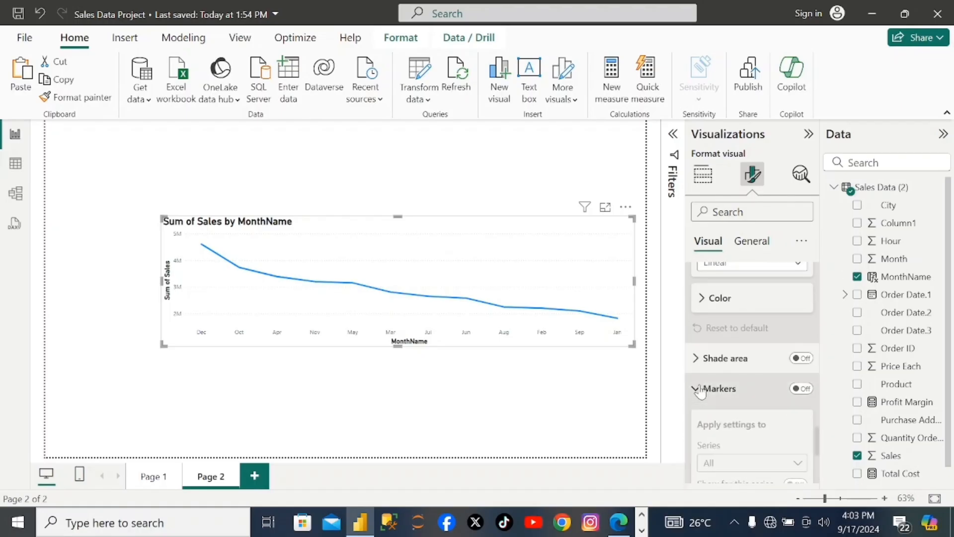
pyautogui.click(802, 388)
pyautogui.scroll(-2, 809, 386)
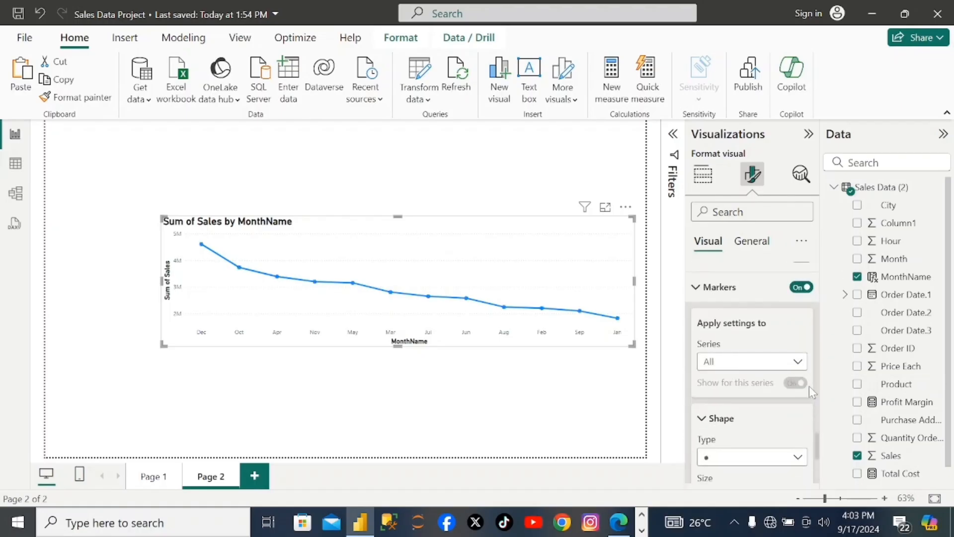
# - Examine the series and shape type options available for the line markers
pyautogui.click(798, 361)
pyautogui.click(795, 380)
pyautogui.scroll(-3, 794, 390)
pyautogui.click(797, 311)
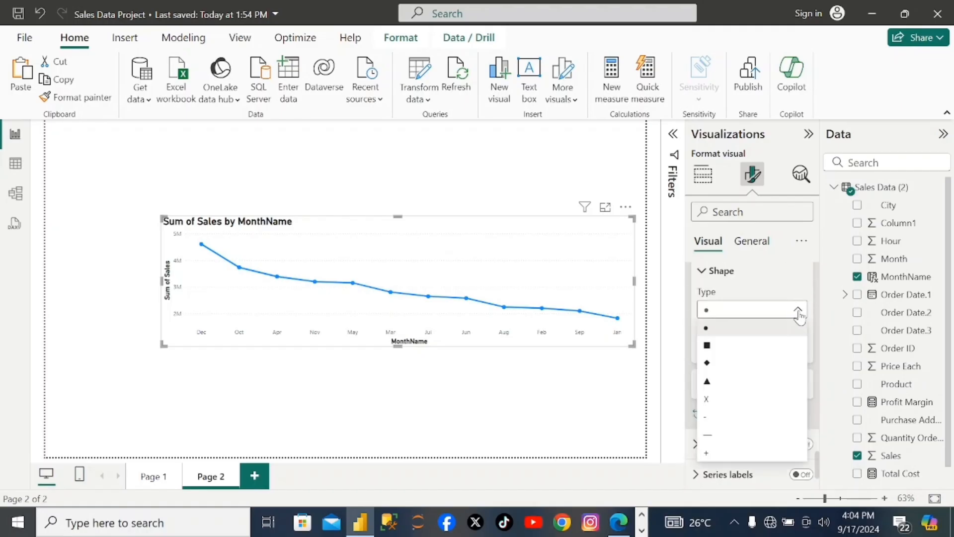
pyautogui.click(705, 314)
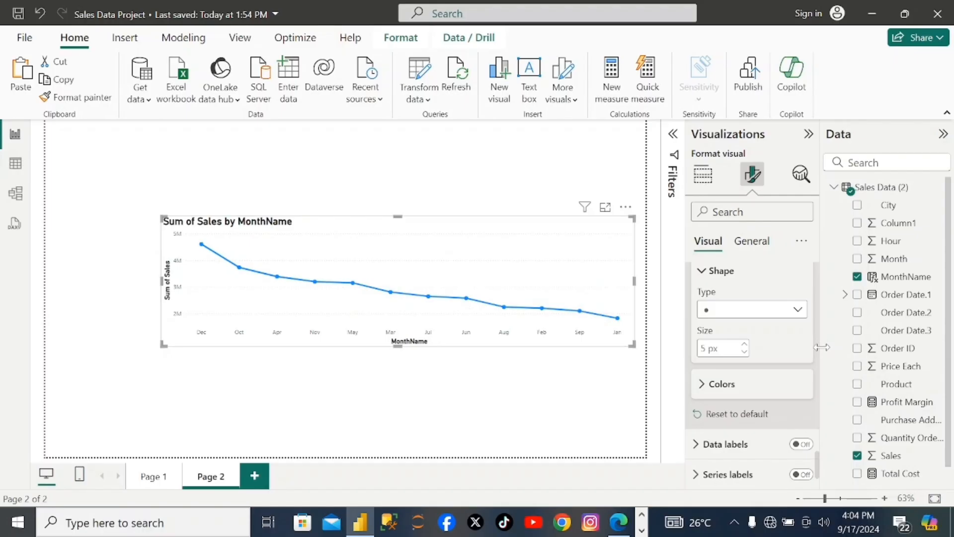
pyautogui.write('vi')
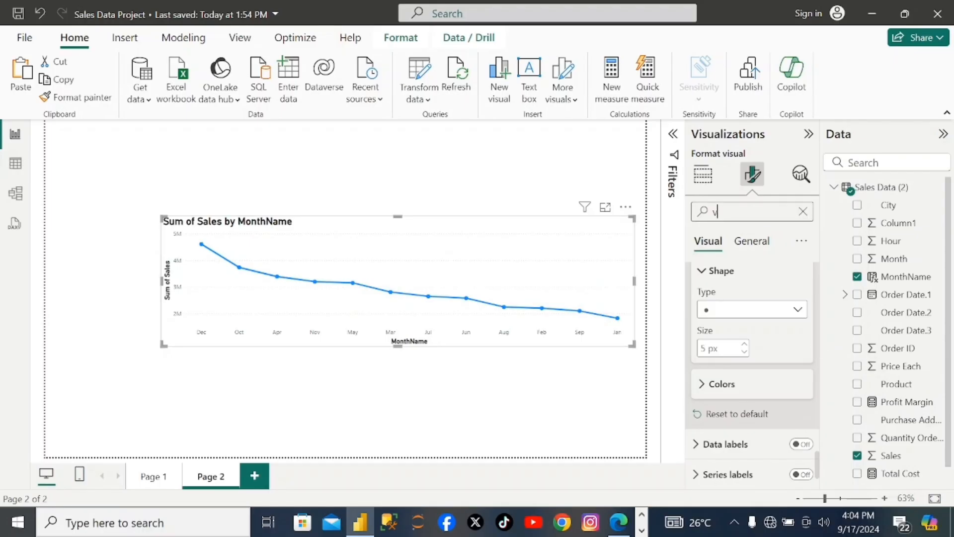
pyautogui.write('u')
pyautogui.press('BackSpace')
pyautogui.press('BackSpace')
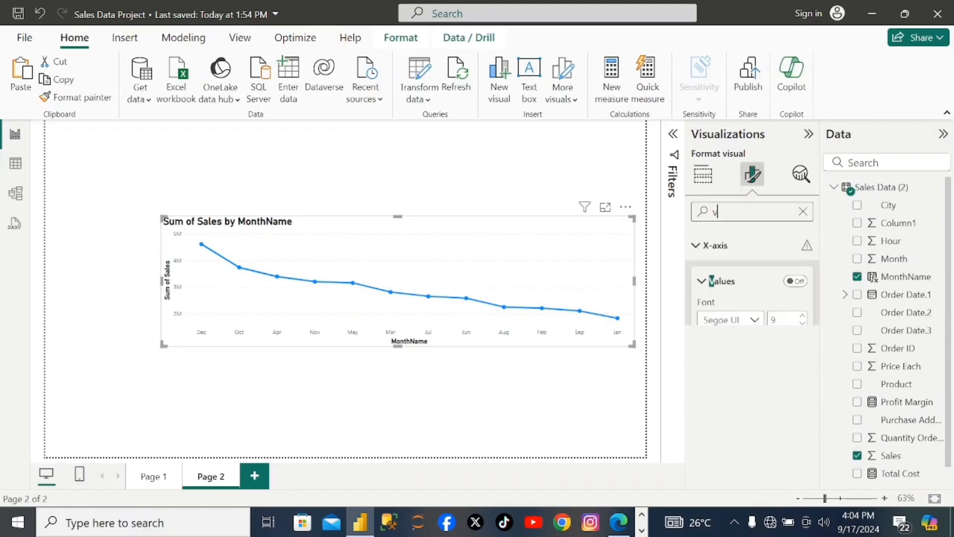
pyautogui.press('BackSpace')
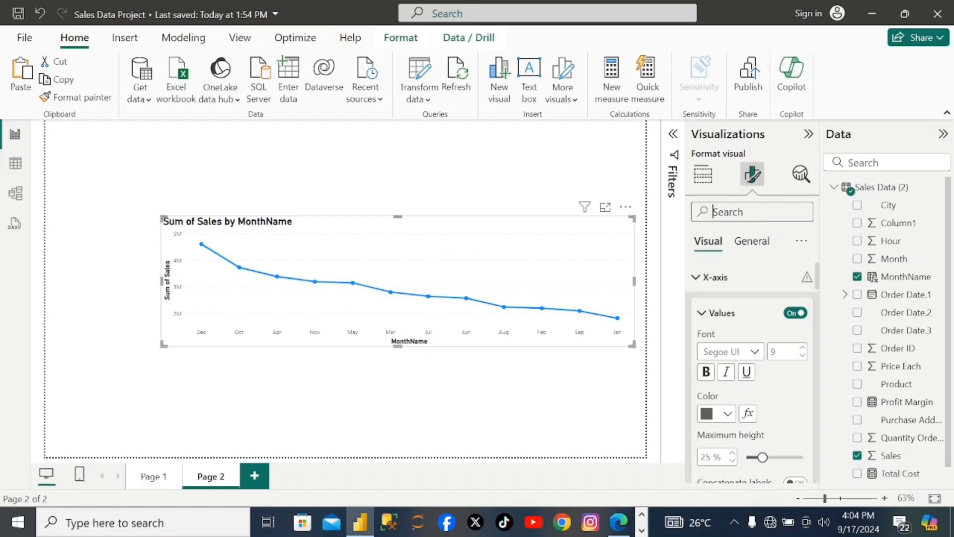
# - Turn on the visual border of the line chart and color it orange
pyautogui.click(758, 248)
pyautogui.scroll(-6, 790, 307)
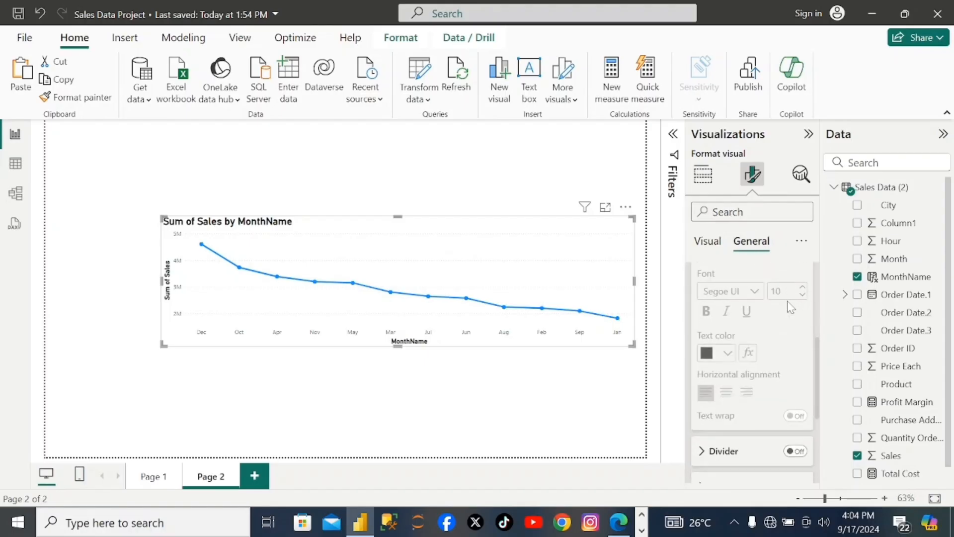
pyautogui.click(713, 212)
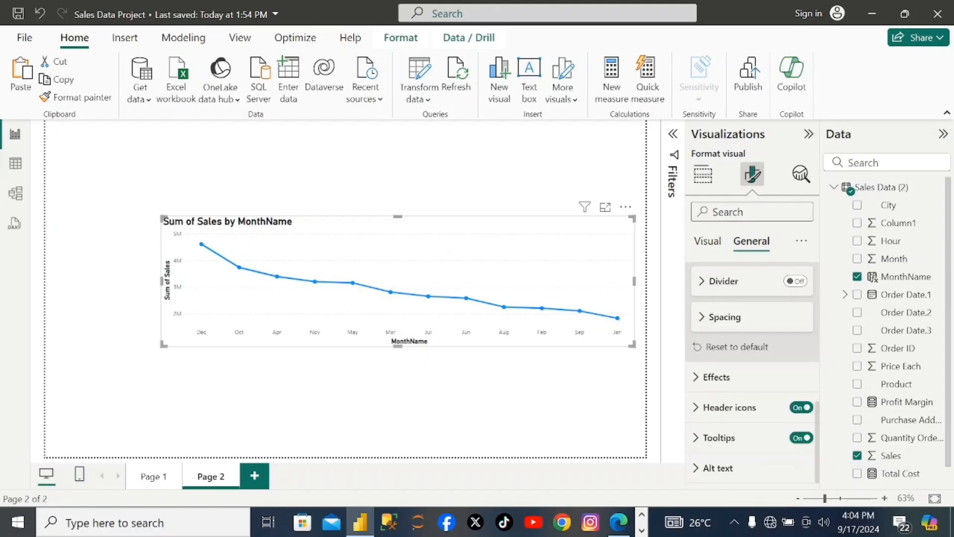
pyautogui.write('visal')
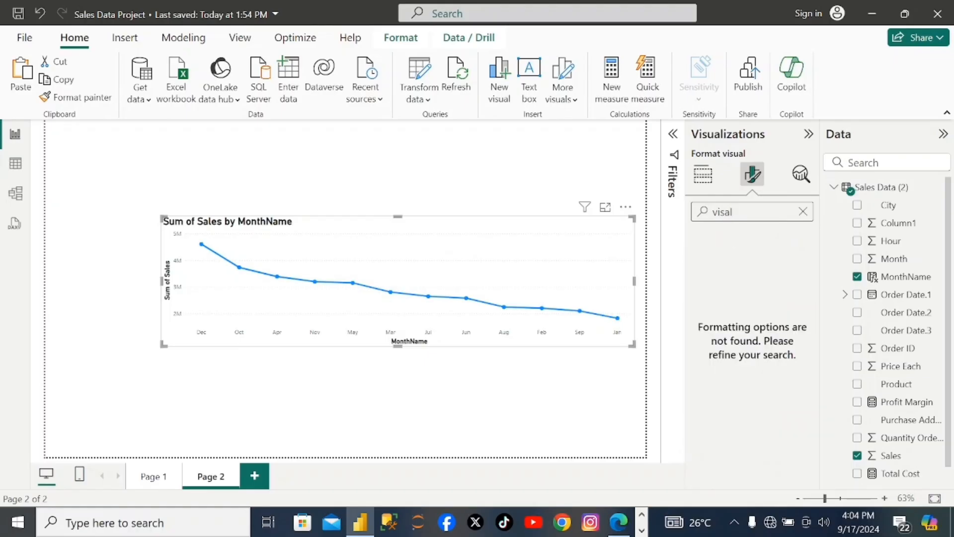
pyautogui.press('BackSpace')
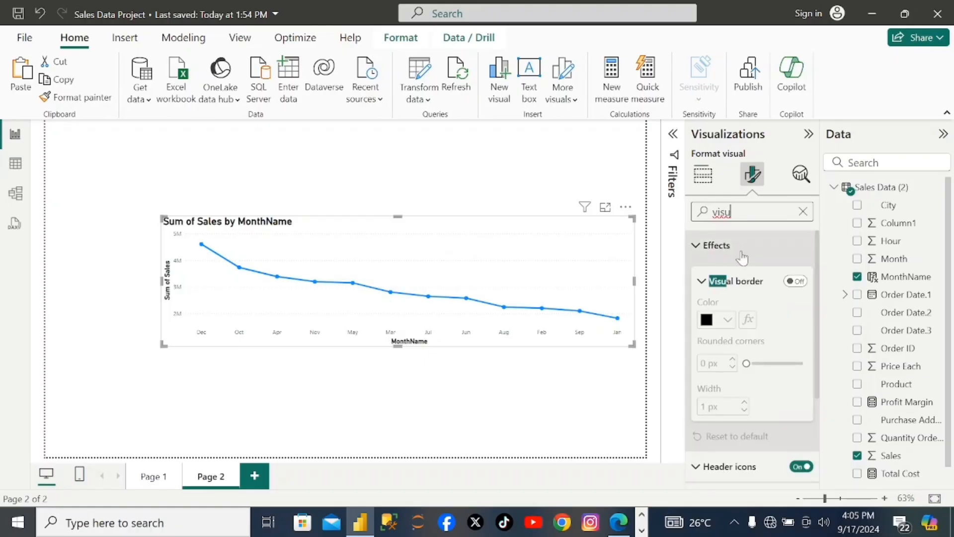
pyautogui.click(795, 282)
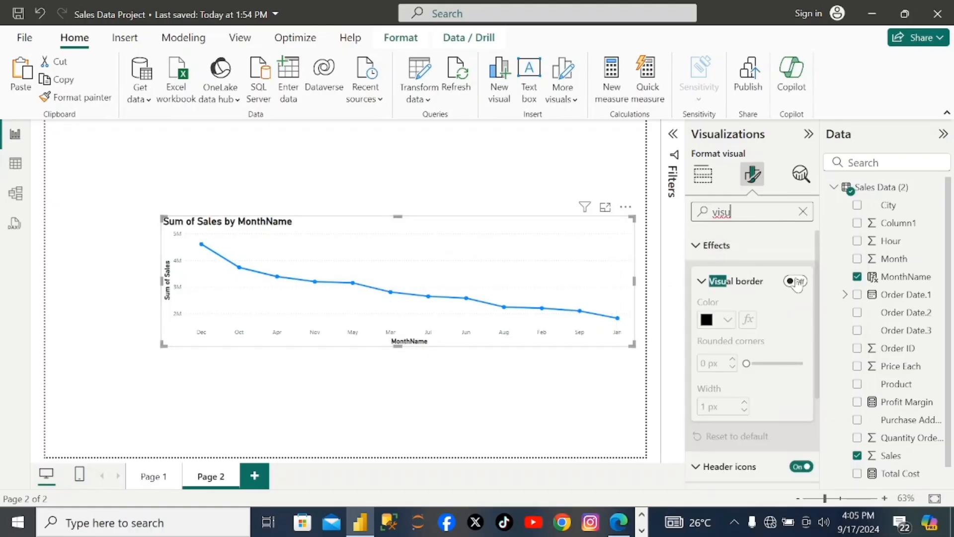
pyautogui.click(728, 320)
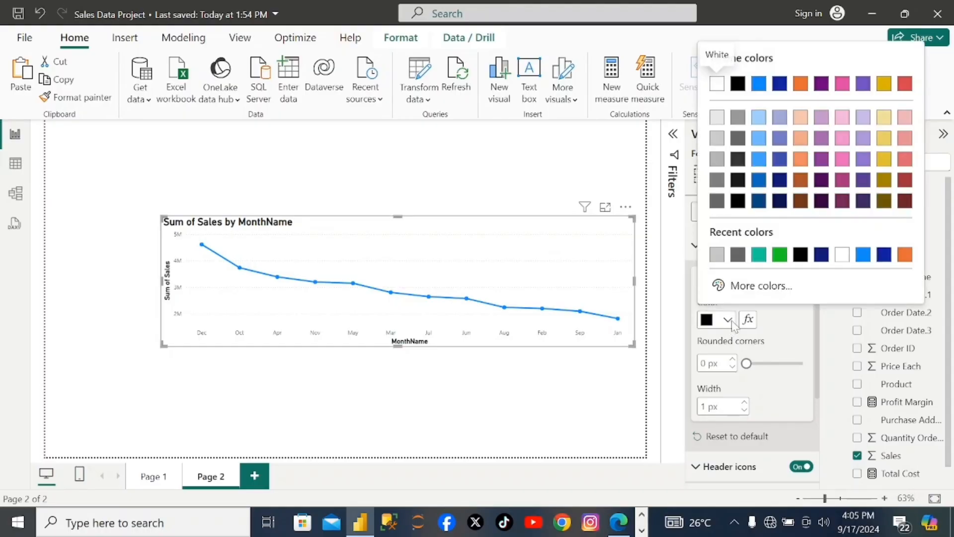
pyautogui.click(905, 254)
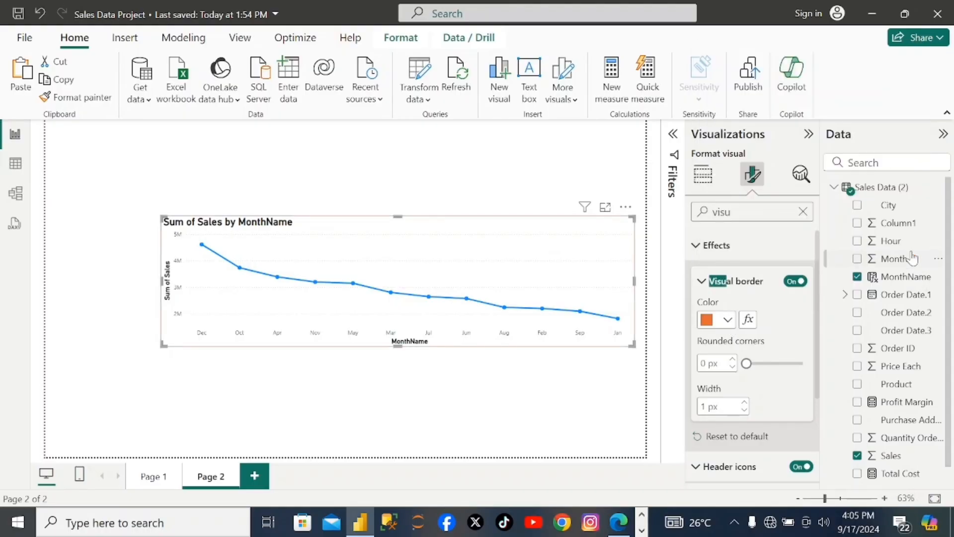
pyautogui.click(603, 373)
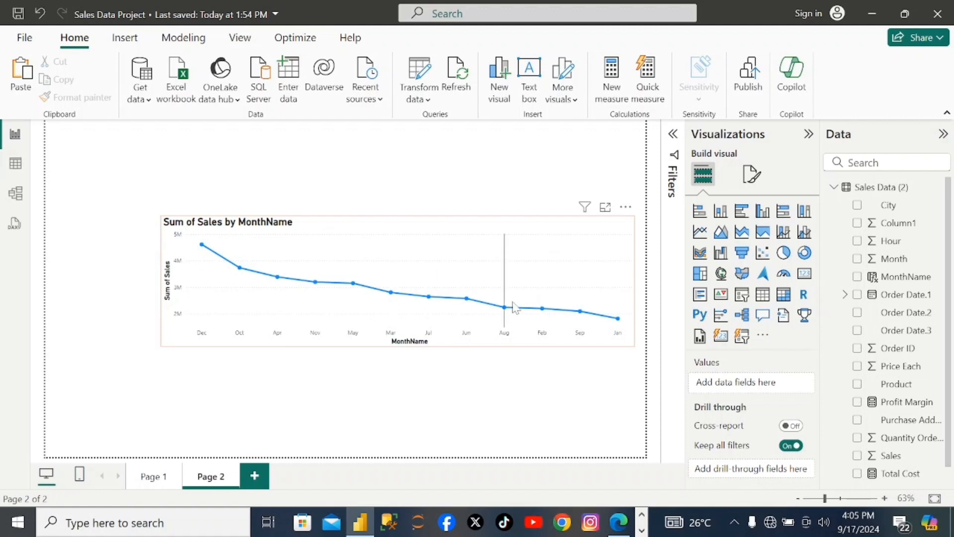
# - Insert a treemap and place it beneath the right half of the line chart
pyautogui.moveTo(440, 325)
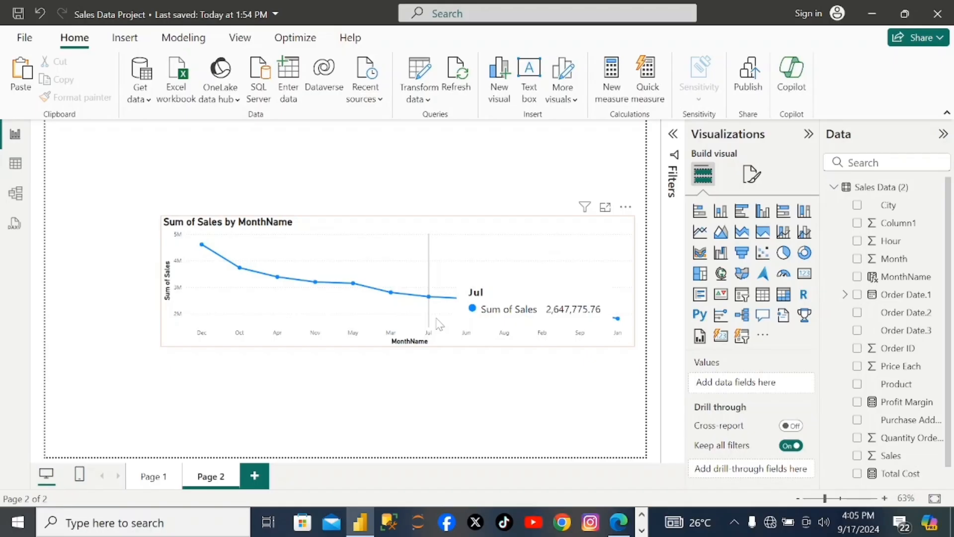
pyautogui.click(701, 274)
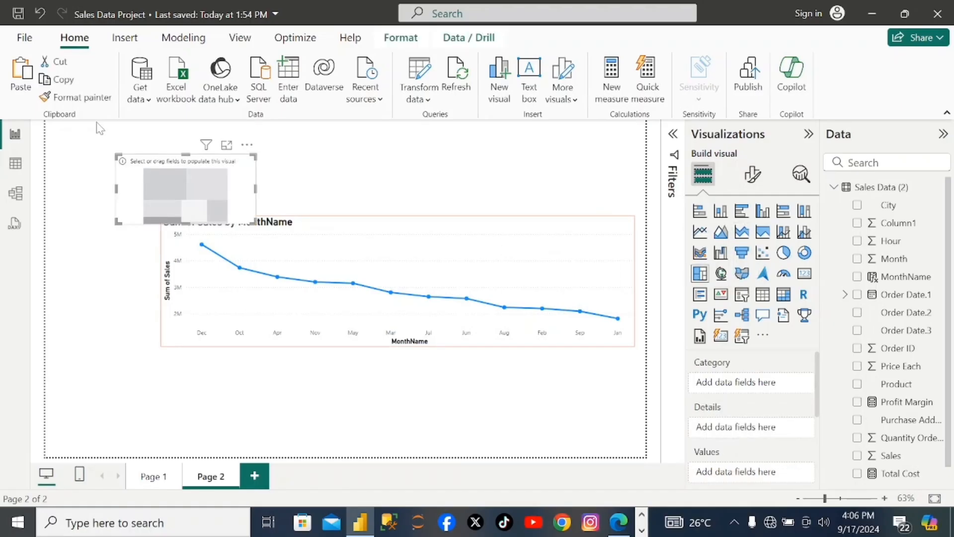
pyautogui.moveTo(147, 172); pyautogui.dragTo(379, 369)
pyautogui.moveTo(489, 420); pyautogui.dragTo(553, 419)
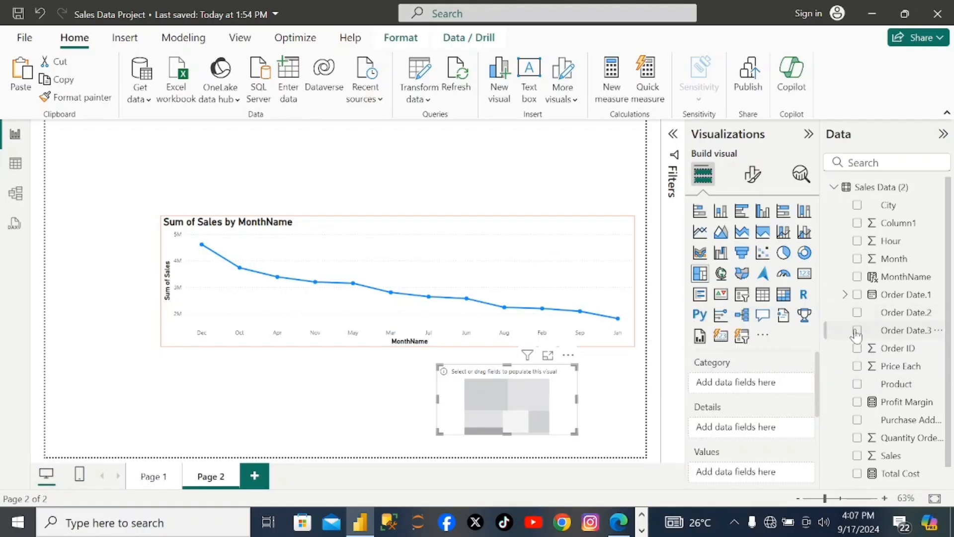
# - Use Product as the treemap's category and add Sales as a drill-through field of the page
pyautogui.moveTo(859, 386); pyautogui.dragTo(706, 381)
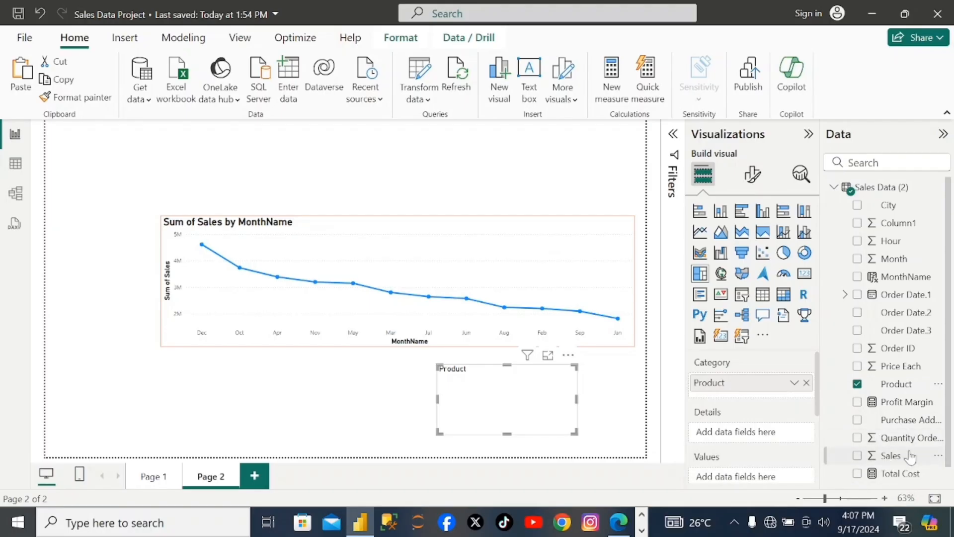
pyautogui.moveTo(874, 458); pyautogui.dragTo(734, 481)
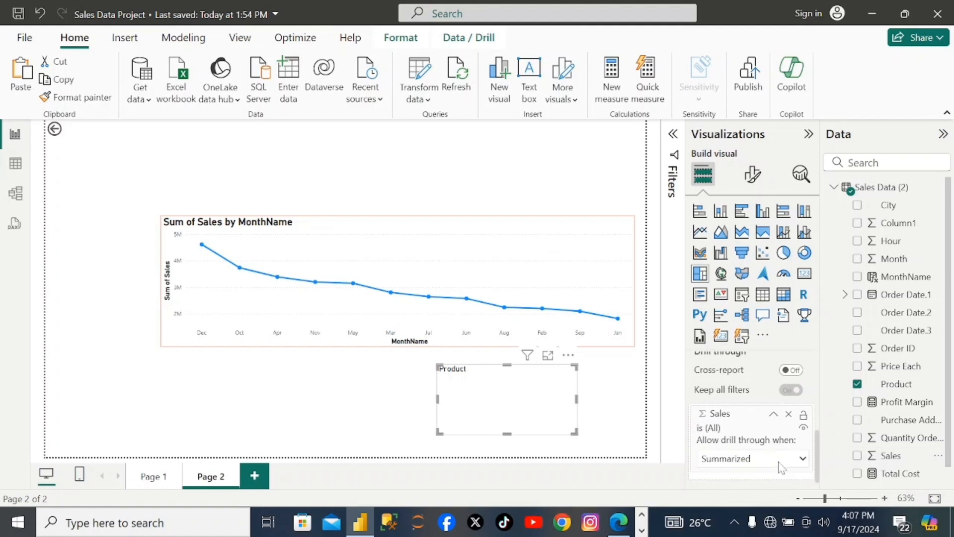
pyautogui.click(775, 418)
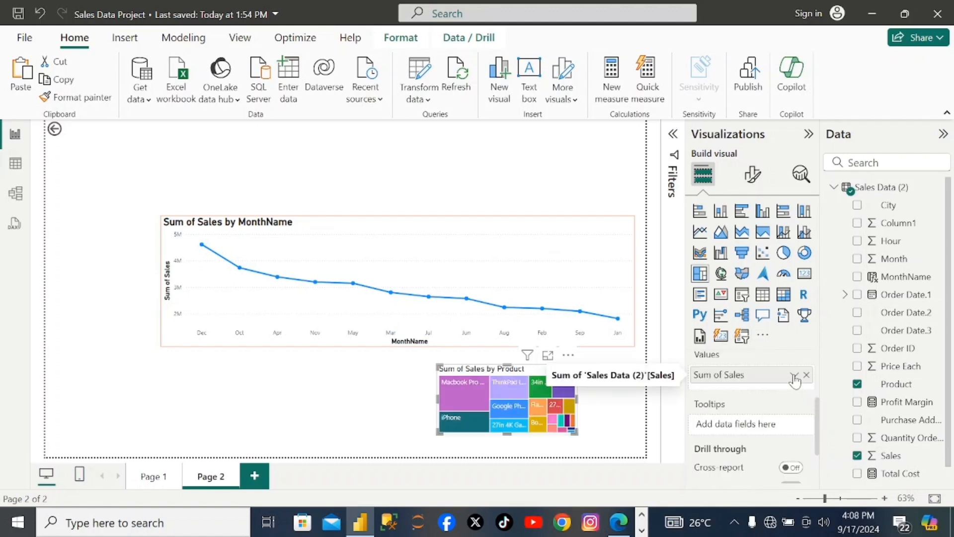
# - Use Sales summarized by Count as the treemap's values and enlarge the treemap to reach the line chart's right edge and the page's lower edge
pyautogui.click(795, 376)
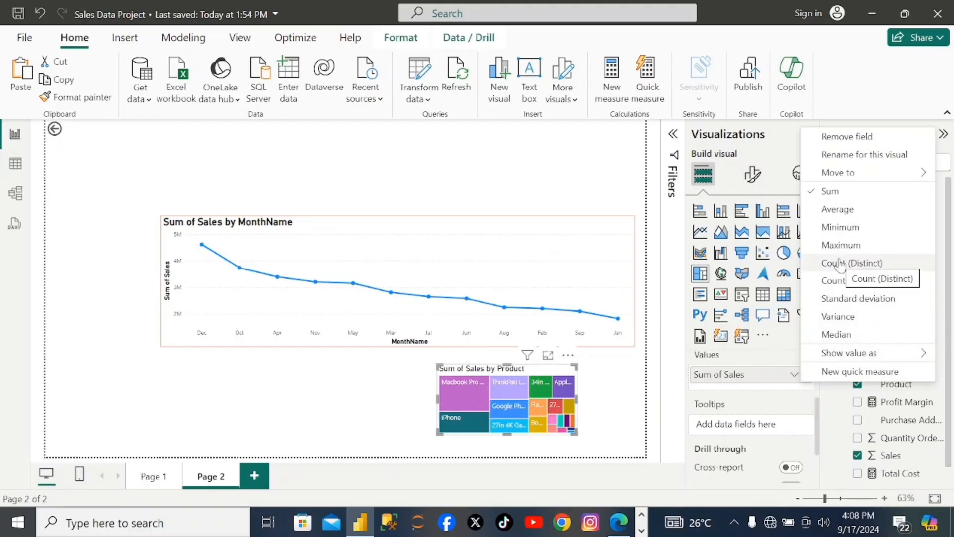
pyautogui.click(835, 281)
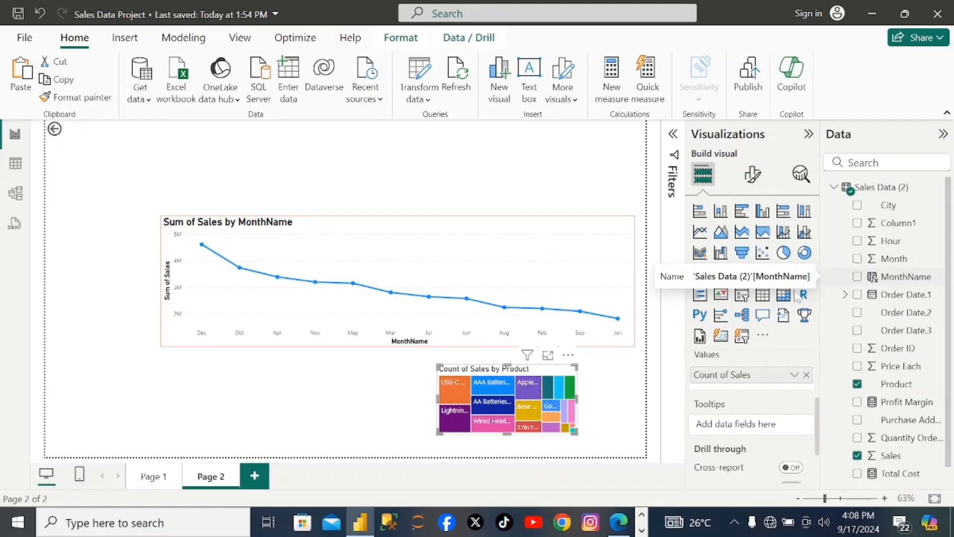
pyautogui.moveTo(578, 400); pyautogui.dragTo(630, 400)
pyautogui.moveTo(534, 434); pyautogui.dragTo(534, 455)
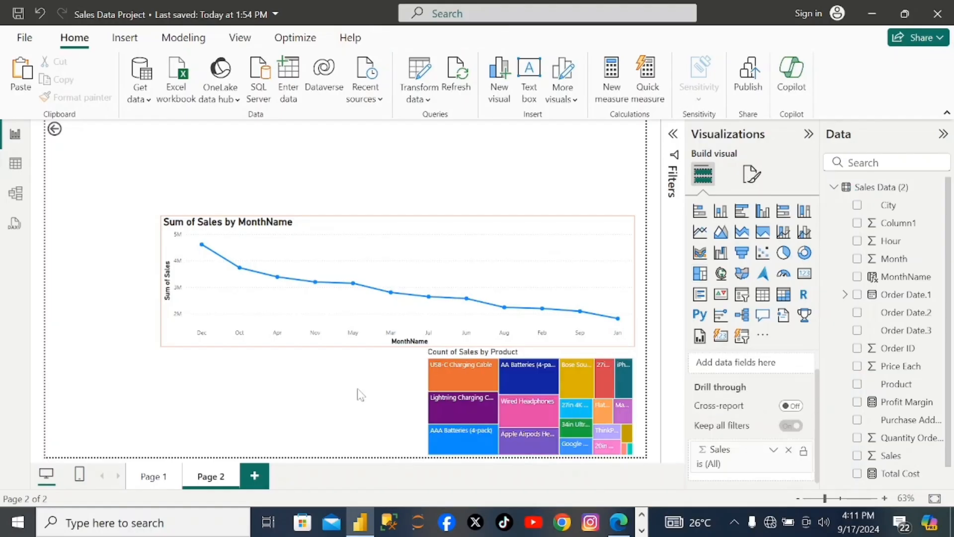
# - Make the treemap's title bold
pyautogui.click(441, 361)
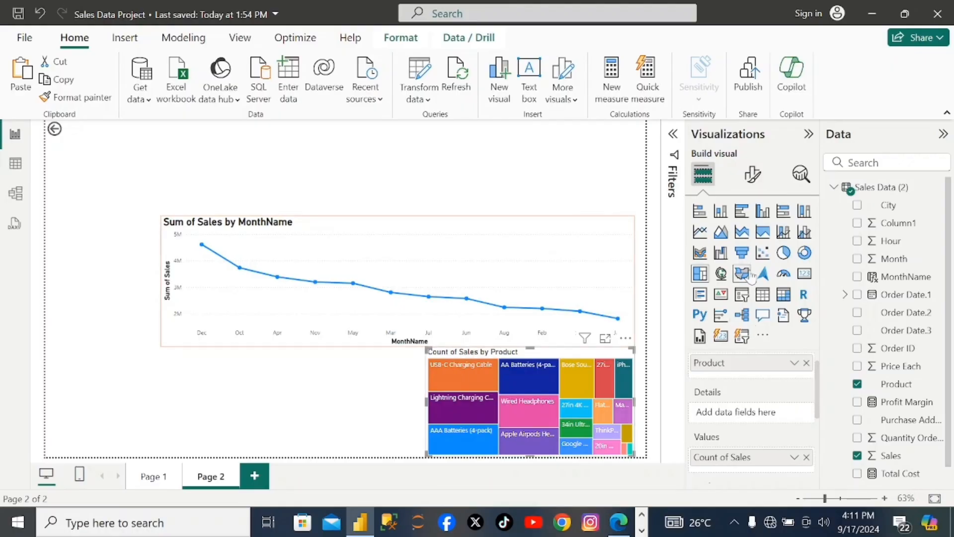
pyautogui.click(753, 175)
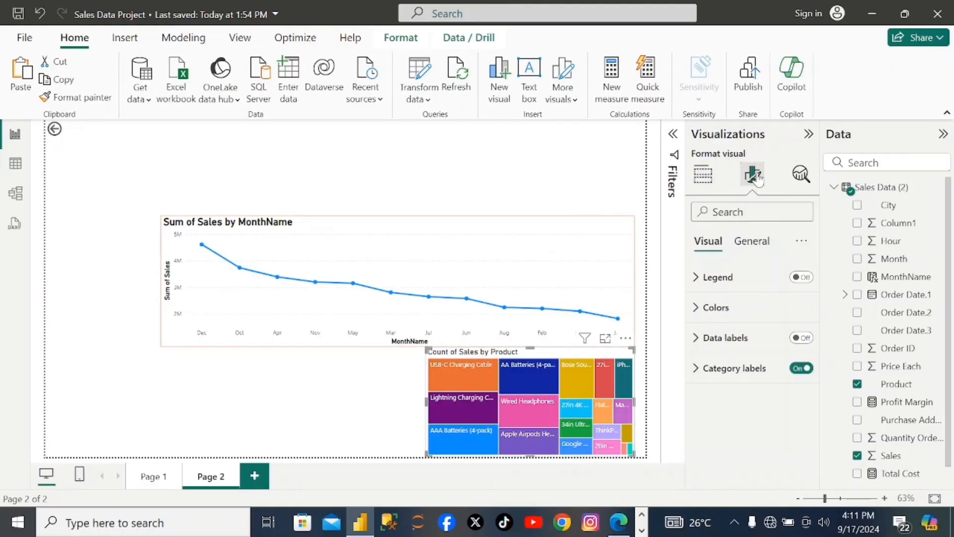
pyautogui.click(752, 243)
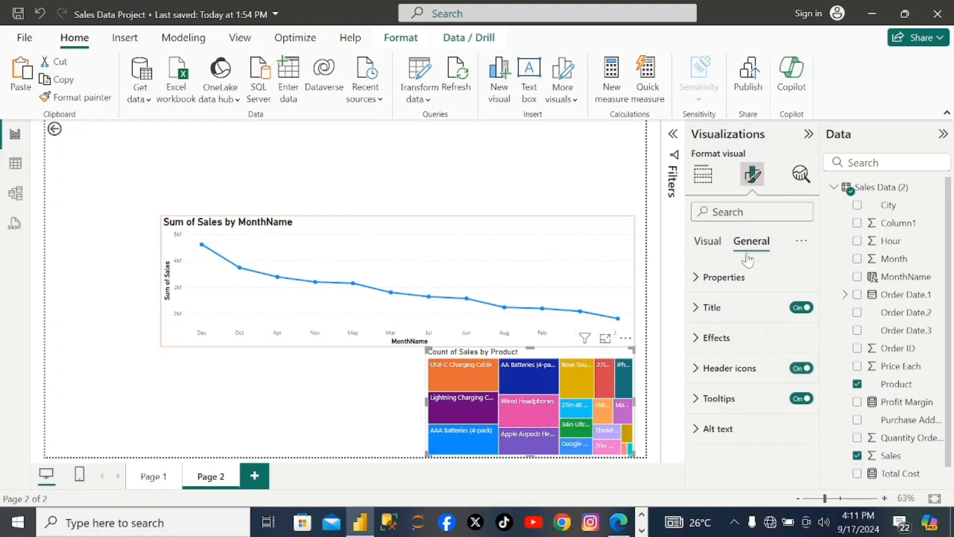
pyautogui.click(709, 308)
pyautogui.scroll(-2, 750, 394)
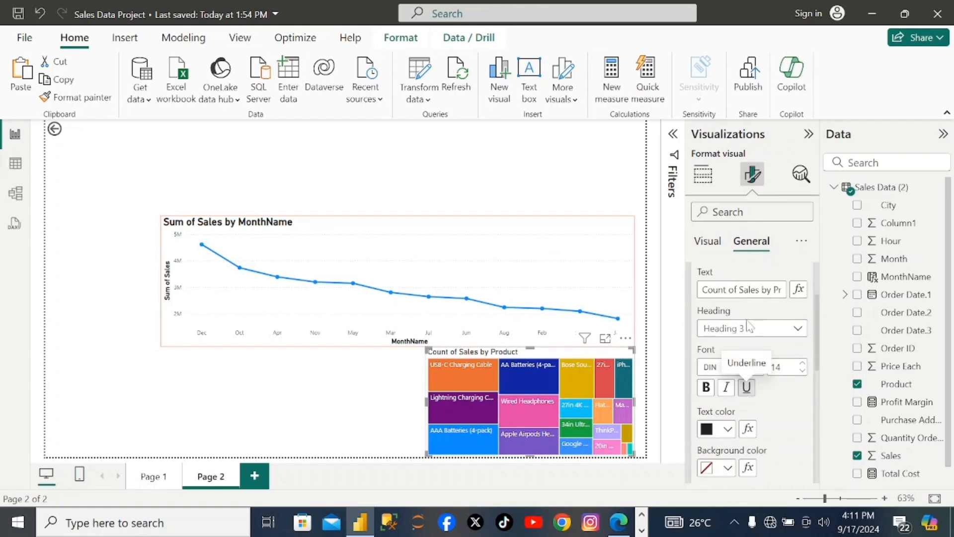
pyautogui.click(707, 388)
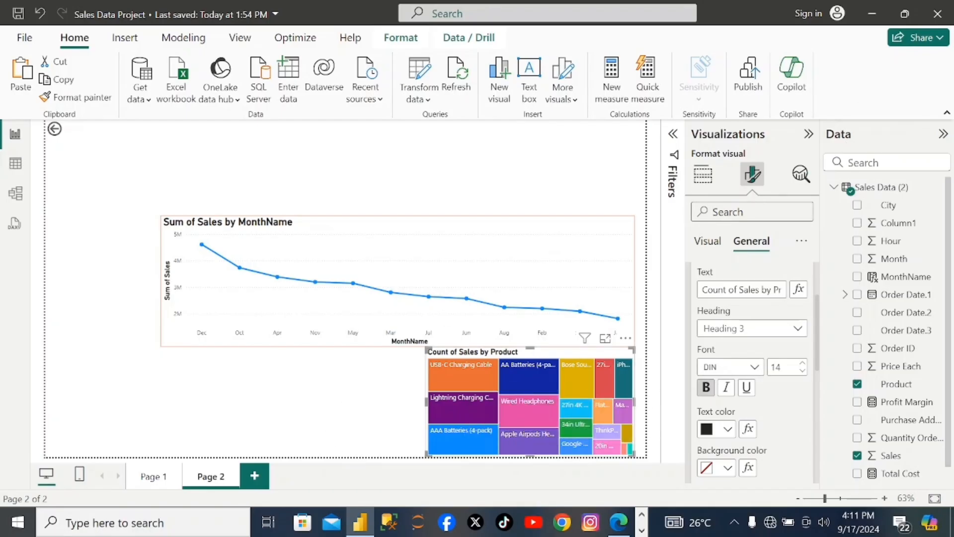
# - Turn on the visual border of the treemap and color it orange
pyautogui.write('vis')
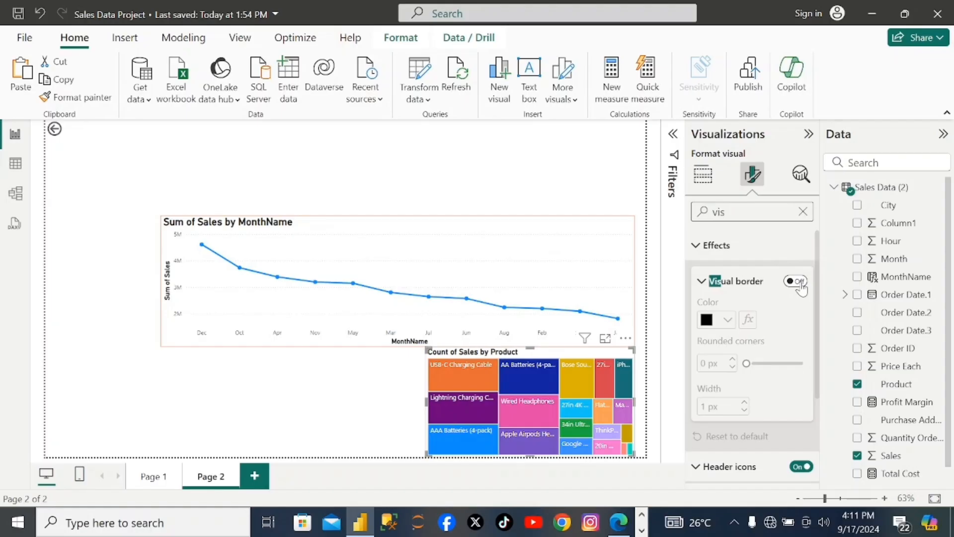
pyautogui.click(798, 282)
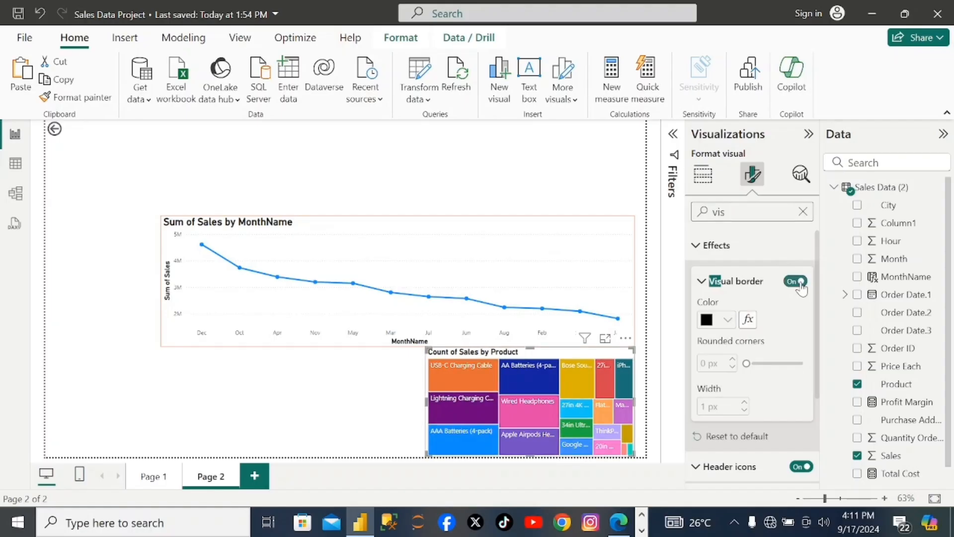
pyautogui.click(730, 320)
pyautogui.click(719, 263)
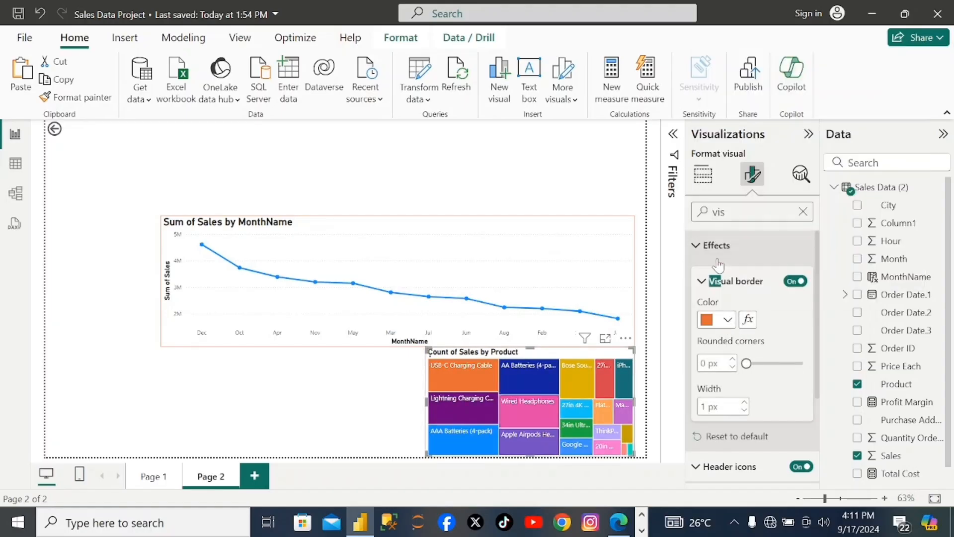
pyautogui.click(366, 363)
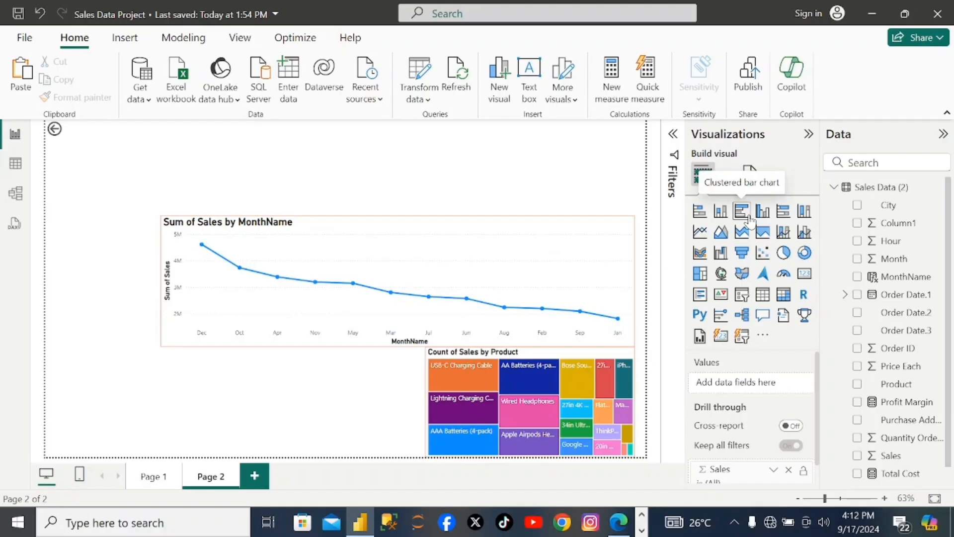
# - Add a stacked bar chart beside the treemap, with Product on the Y-axis and Quantity Ordered on the X-axis
pyautogui.click(700, 212)
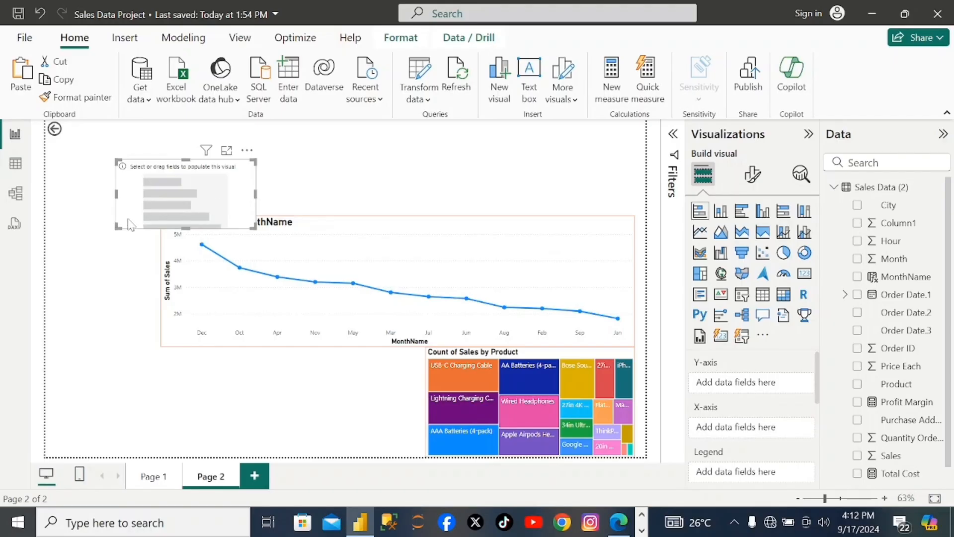
pyautogui.moveTo(128, 225); pyautogui.dragTo(266, 434)
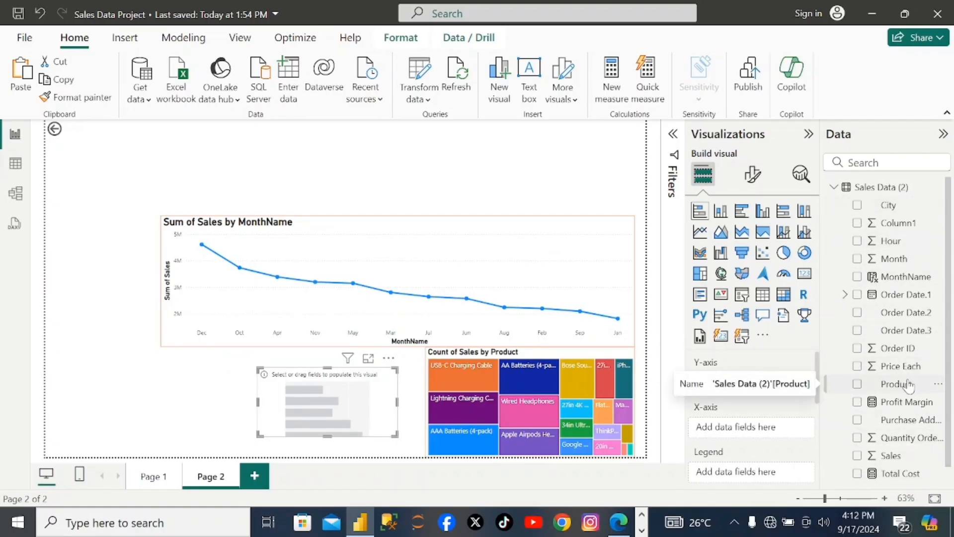
pyautogui.moveTo(909, 385); pyautogui.dragTo(756, 383)
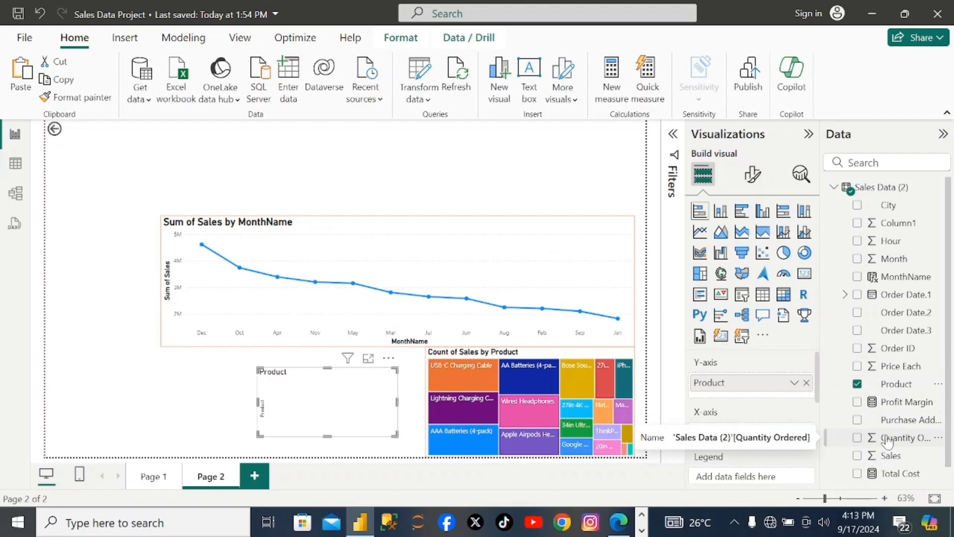
pyautogui.moveTo(894, 438); pyautogui.dragTo(750, 437)
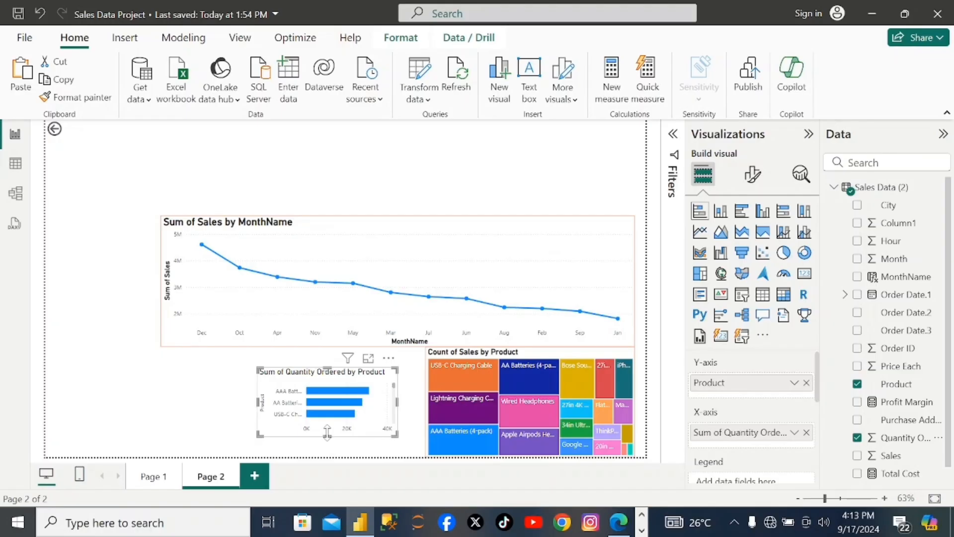
# - Enlarge the bar chart to fill the space between the line chart, the treemap and the lower page edge, extending it outward from the treemap
pyautogui.moveTo(327, 434); pyautogui.dragTo(327, 449)
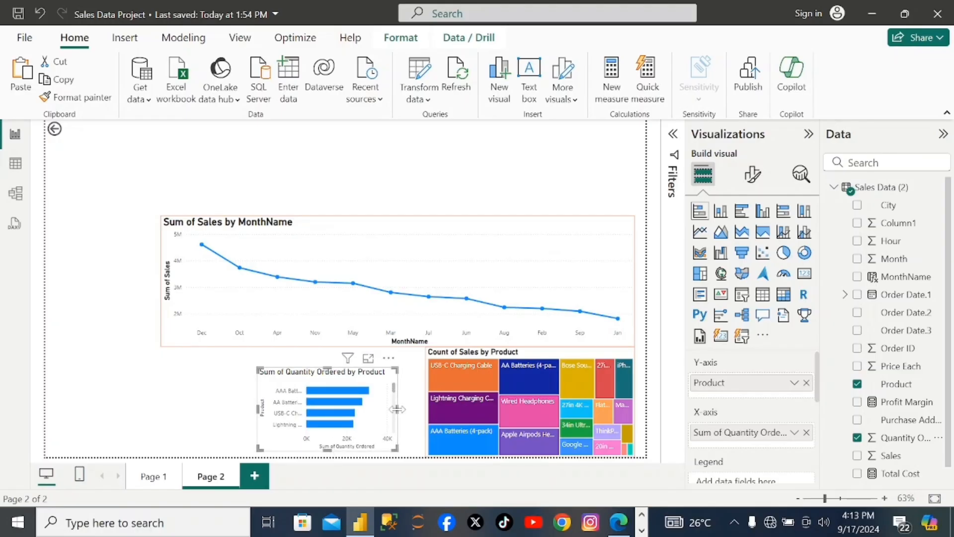
pyautogui.moveTo(397, 410); pyautogui.dragTo(424, 409)
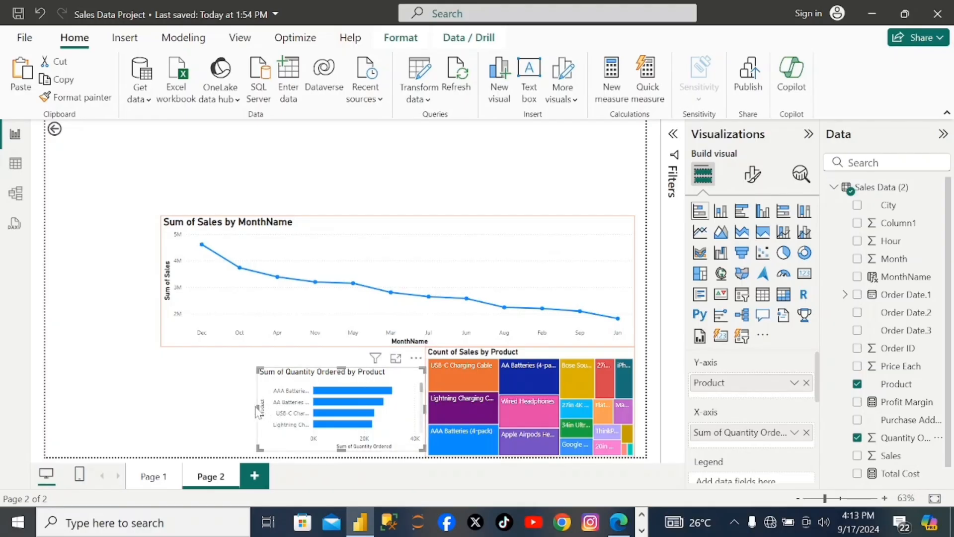
pyautogui.moveTo(255, 410); pyautogui.dragTo(226, 406)
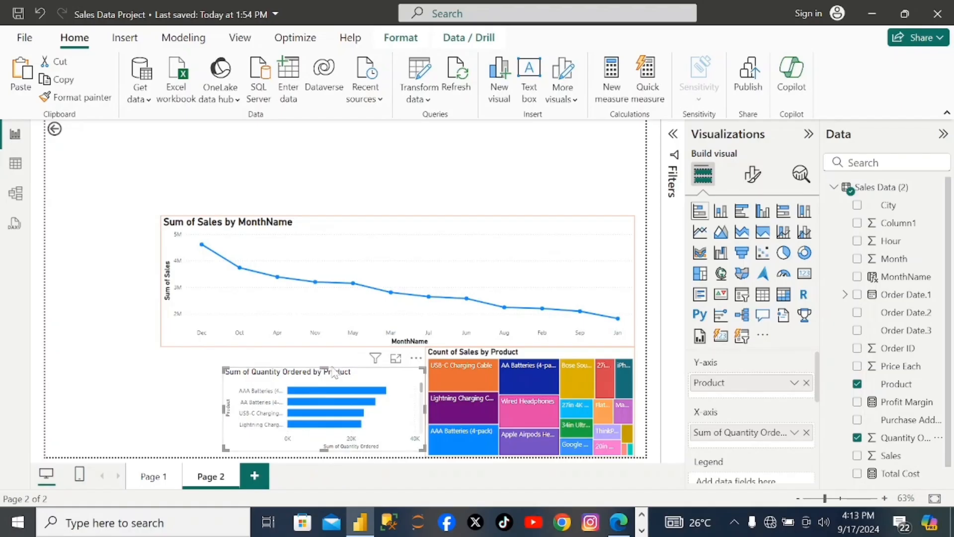
pyautogui.moveTo(325, 367); pyautogui.dragTo(327, 347)
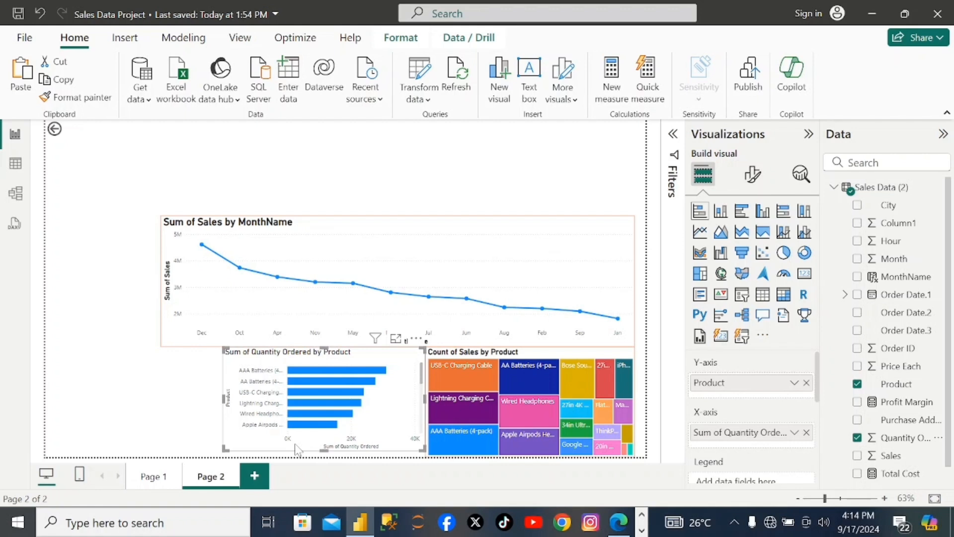
# - Make the Y-axis values of the quantity bar chart bold
pyautogui.click(753, 174)
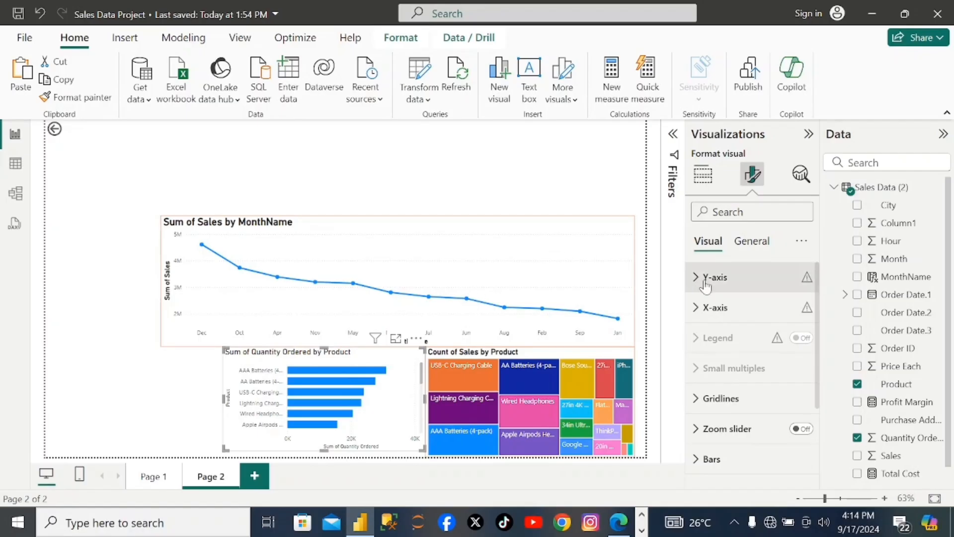
pyautogui.click(710, 284)
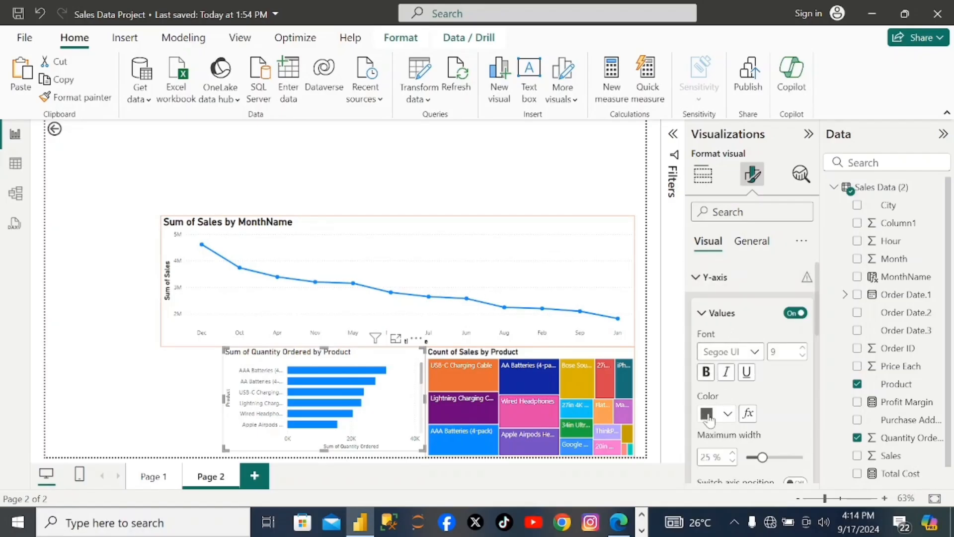
pyautogui.click(706, 374)
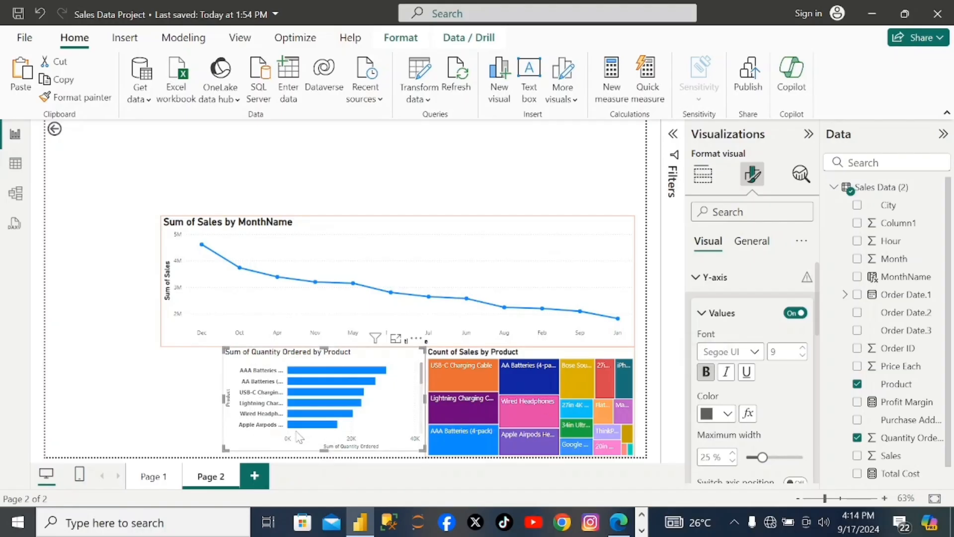
pyautogui.scroll(-3, 756, 385)
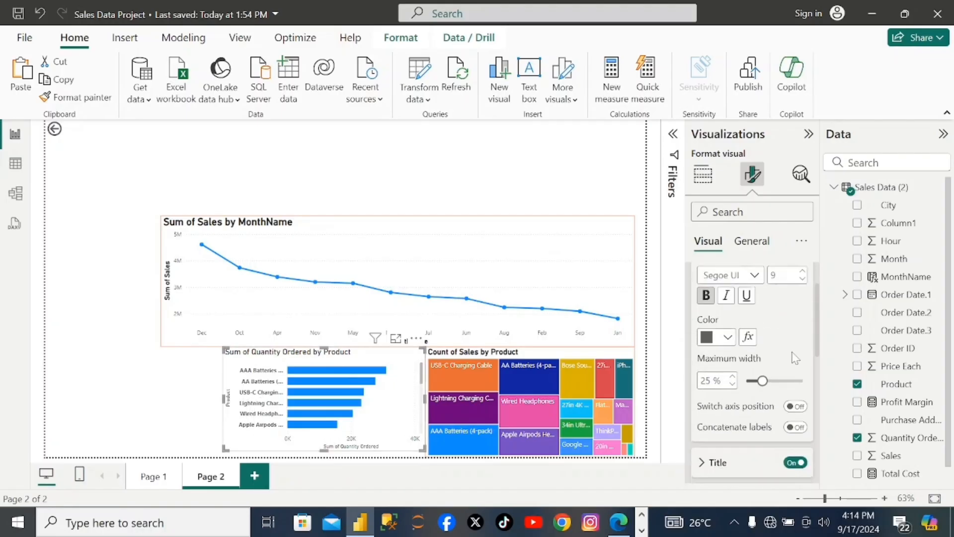
pyautogui.scroll(5, 757, 385)
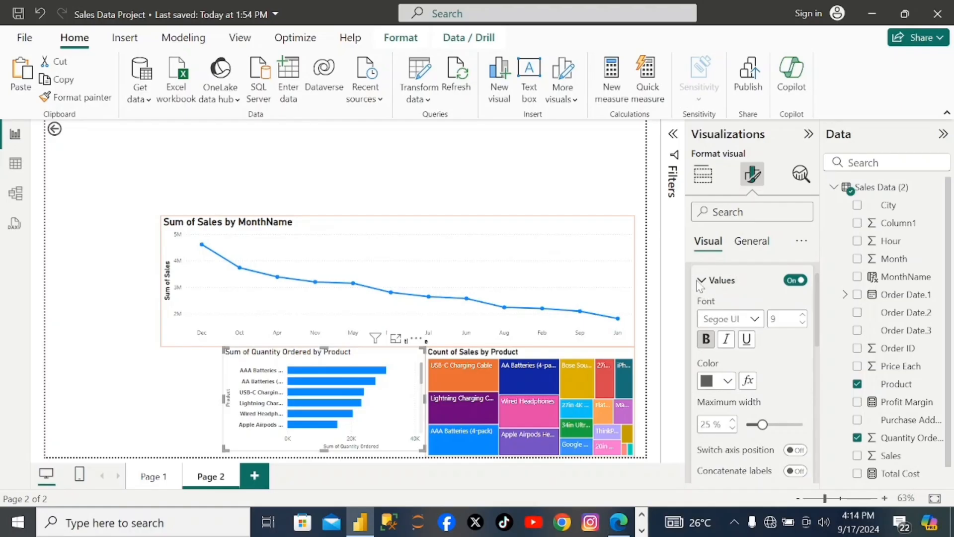
pyautogui.scroll(1, 705, 286)
pyautogui.click(698, 274)
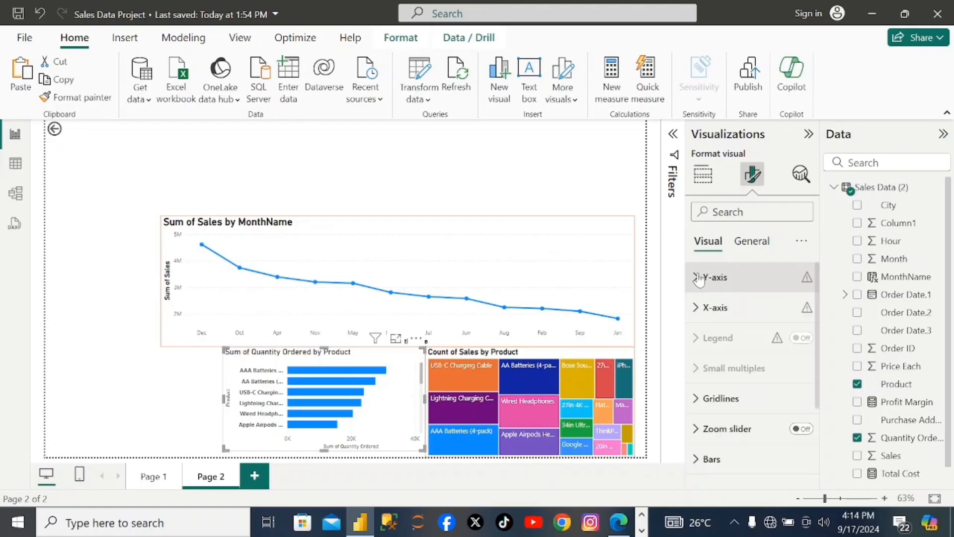
# - Make the X-axis values of the quantity bar chart bold
pyautogui.click(697, 309)
pyautogui.scroll(-2, 746, 390)
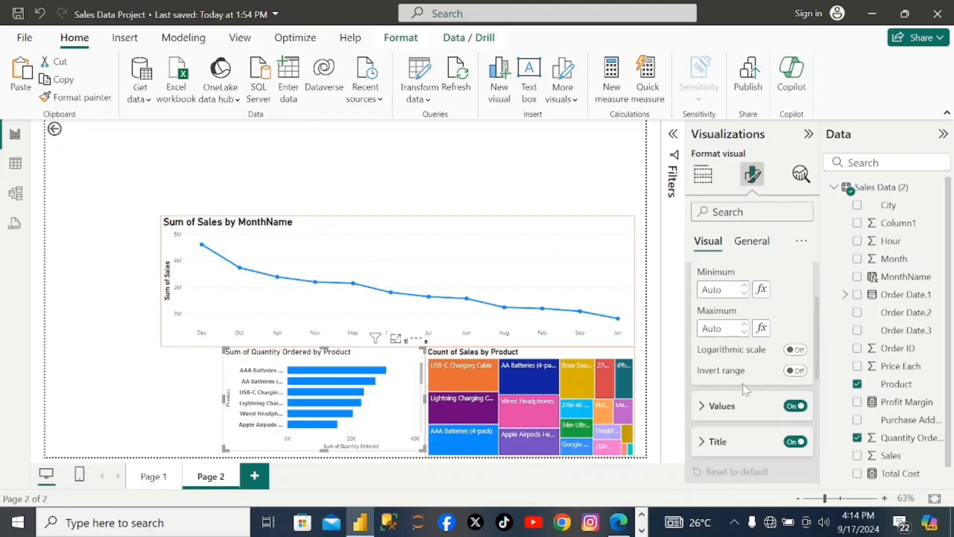
pyautogui.scroll(1, 743, 390)
pyautogui.scroll(-2, 727, 425)
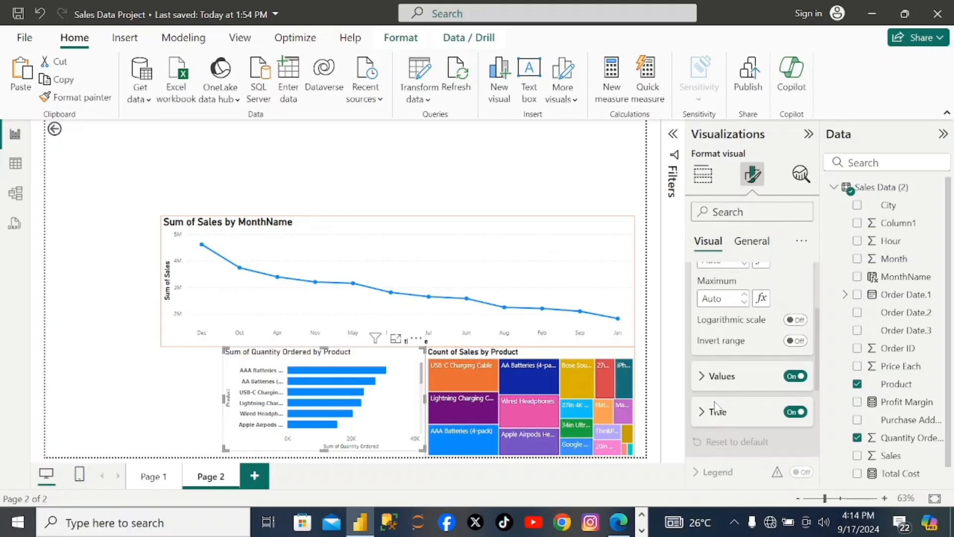
pyautogui.click(703, 377)
pyautogui.scroll(-1, 713, 455)
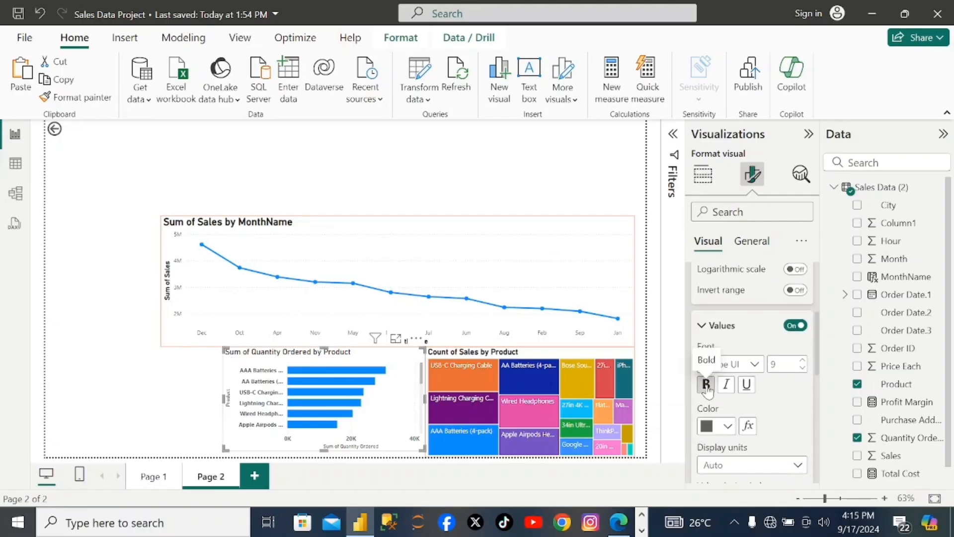
pyautogui.click(706, 384)
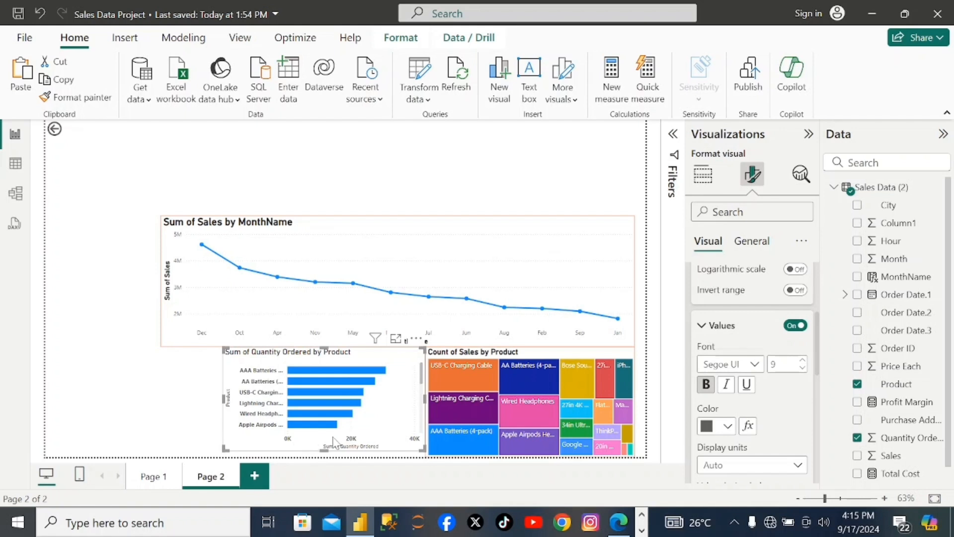
pyautogui.click(708, 328)
# - Make the X-axis title of the quantity bar chart bold
pyautogui.click(705, 365)
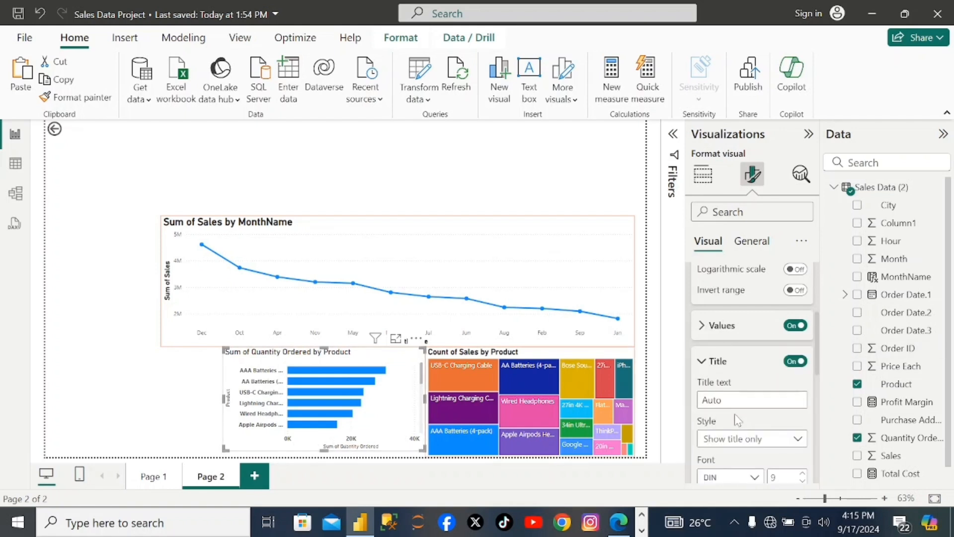
pyautogui.scroll(-1, 738, 421)
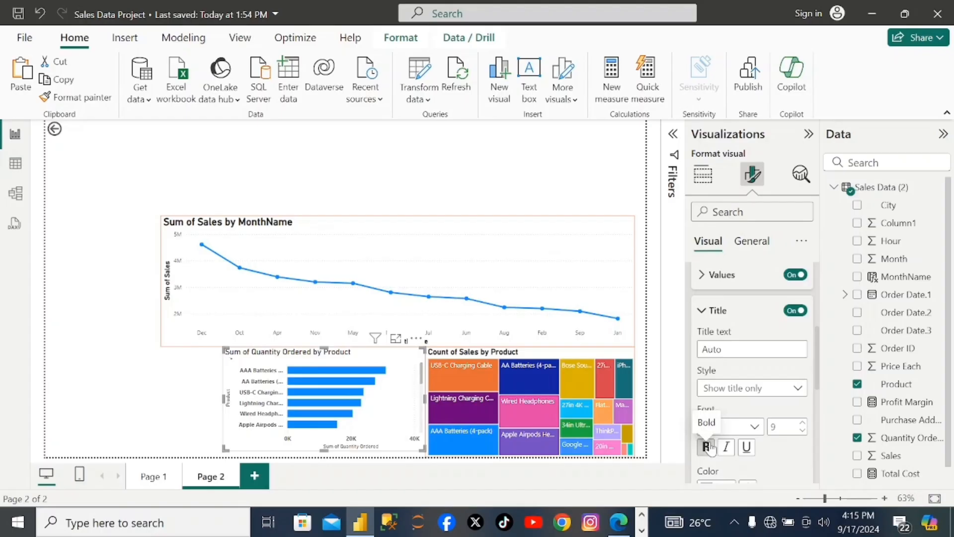
pyautogui.scroll(-2, 711, 447)
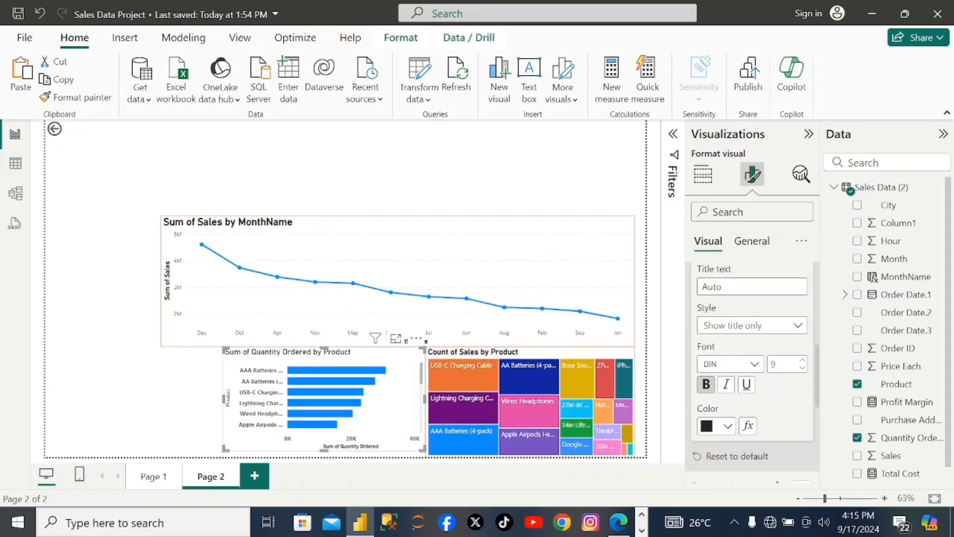
# - Make the quantity bar chart's own title bold
pyautogui.click(751, 241)
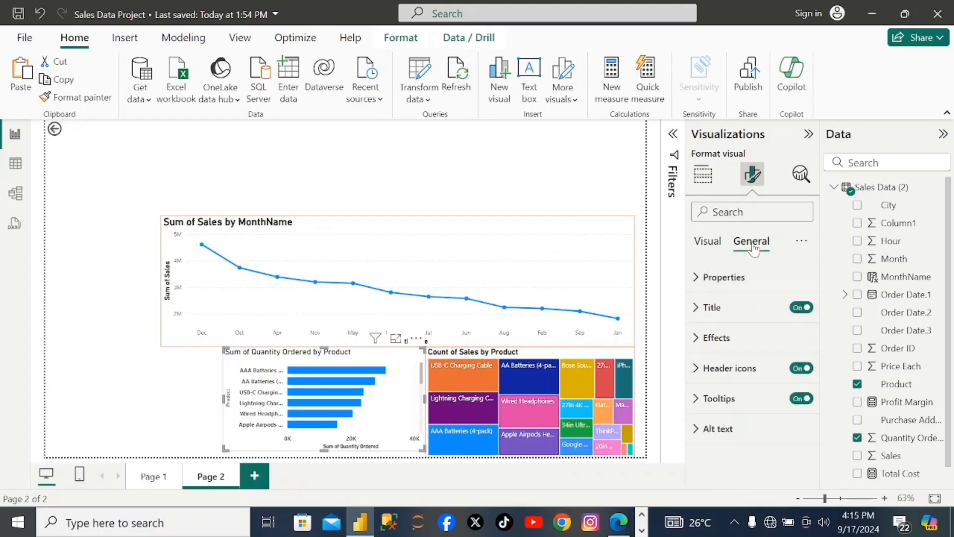
pyautogui.click(699, 311)
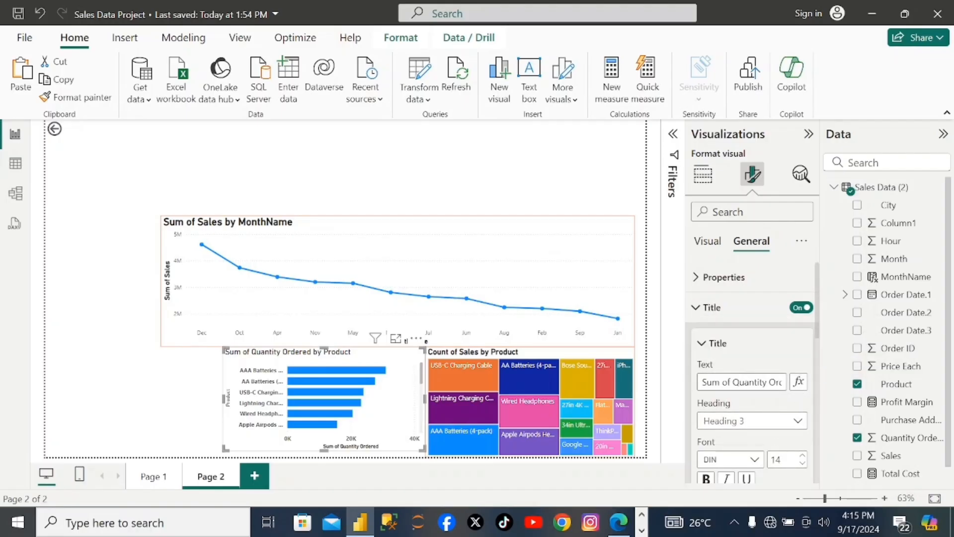
pyautogui.scroll(-1, 720, 437)
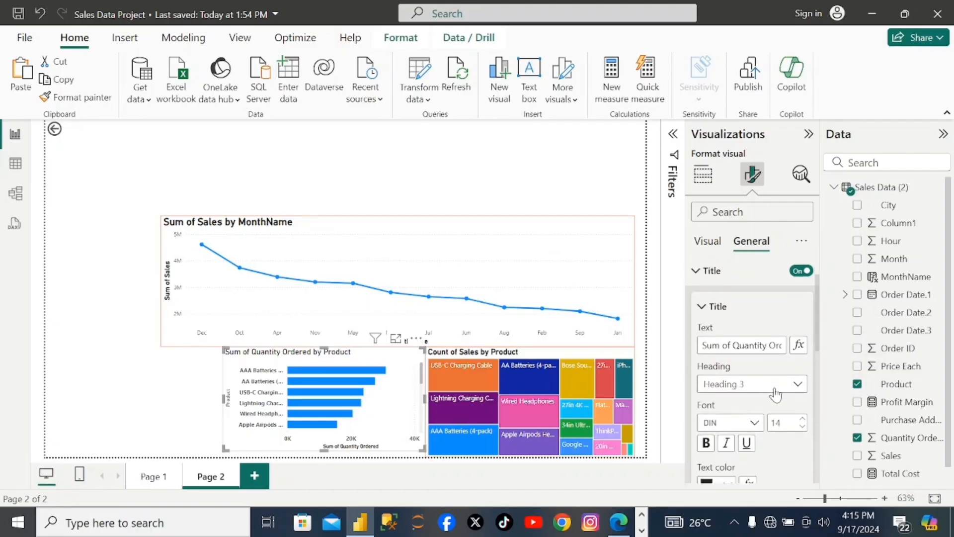
pyautogui.click(707, 441)
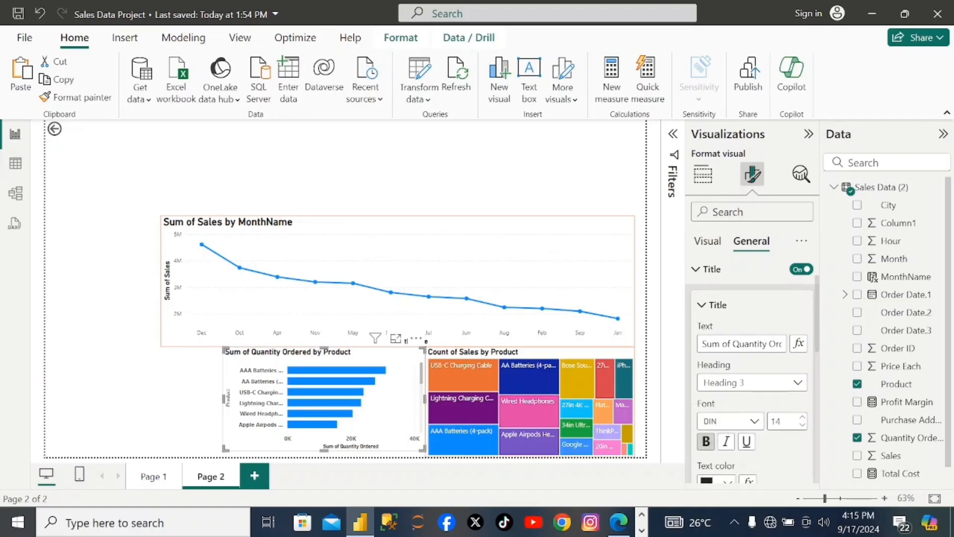
# - Turn on the visual border of the quantity bar chart and color it orange
pyautogui.scroll(-8, 775, 440)
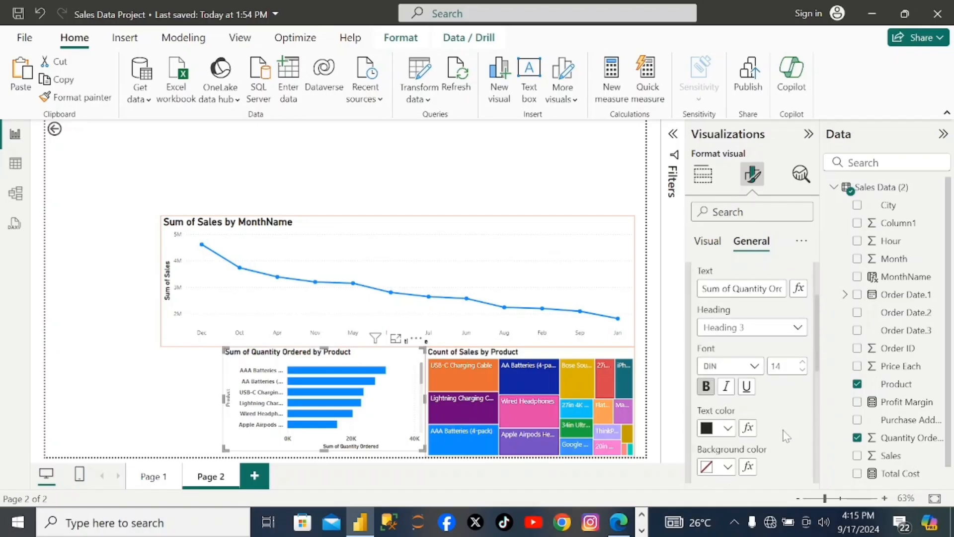
pyautogui.scroll(-2, 784, 437)
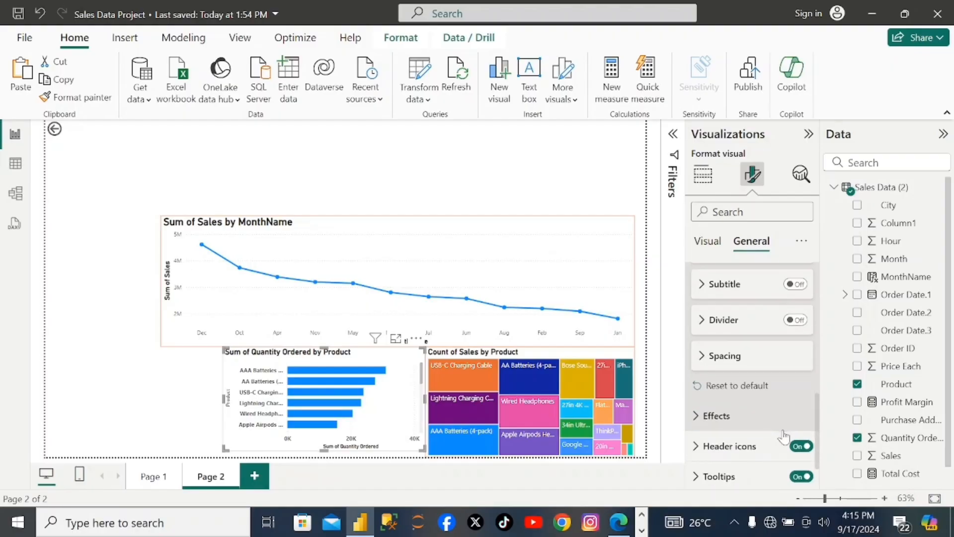
pyautogui.click(698, 400)
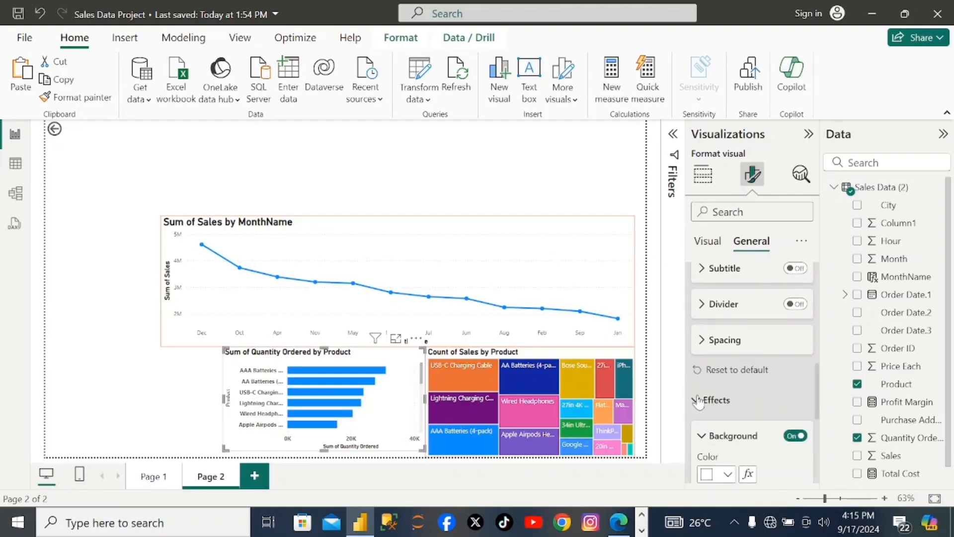
pyautogui.scroll(-1, 704, 398)
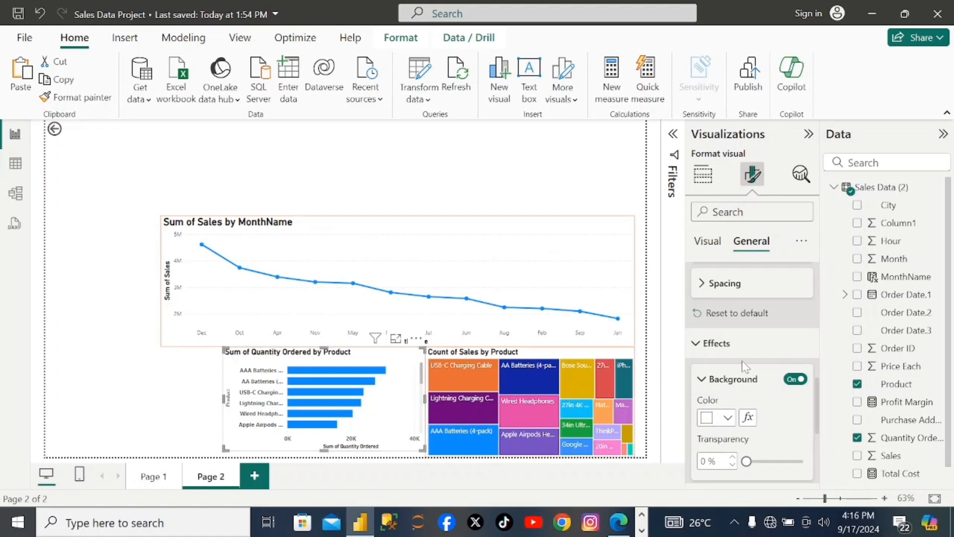
pyautogui.scroll(-4, 741, 360)
pyautogui.click(718, 312)
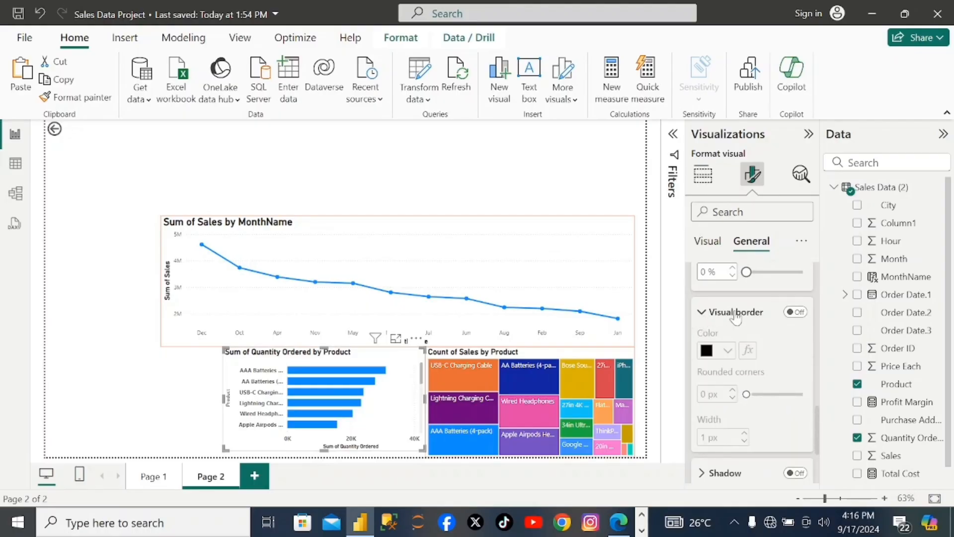
pyautogui.click(795, 311)
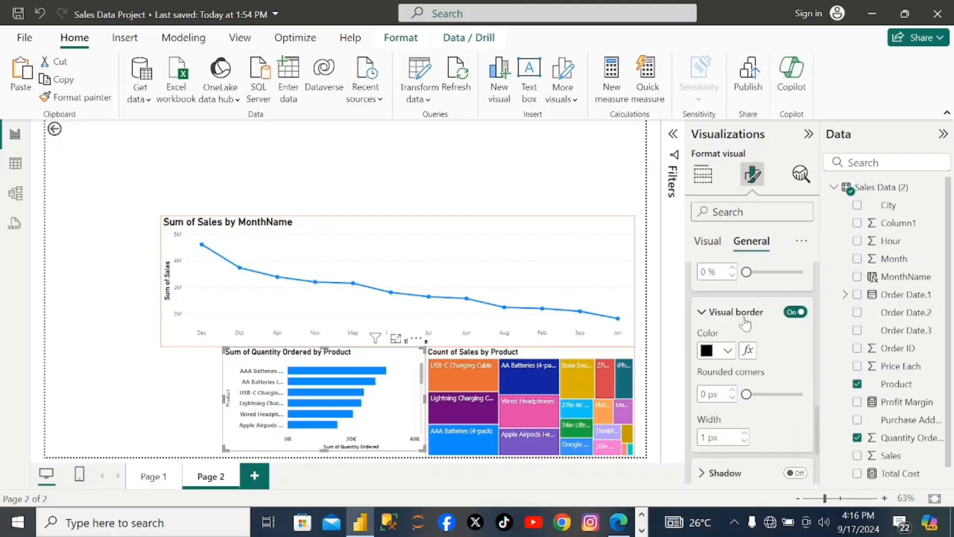
pyautogui.click(710, 352)
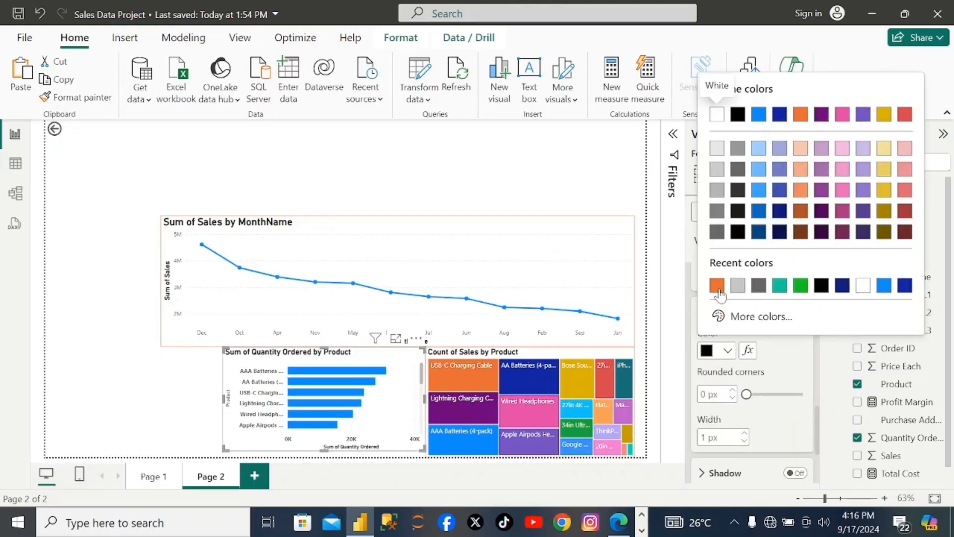
pyautogui.click(719, 283)
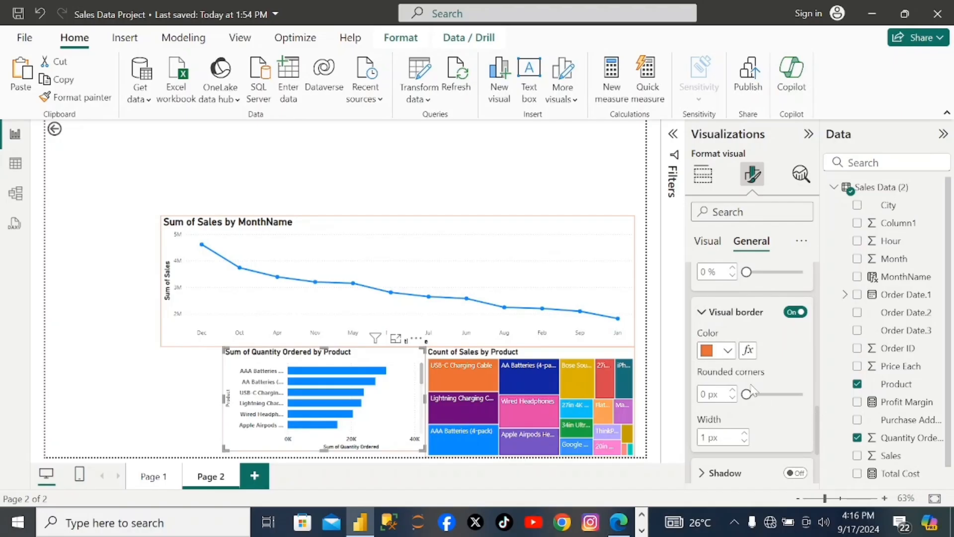
pyautogui.scroll(-5, 753, 397)
pyautogui.scroll(2, 748, 373)
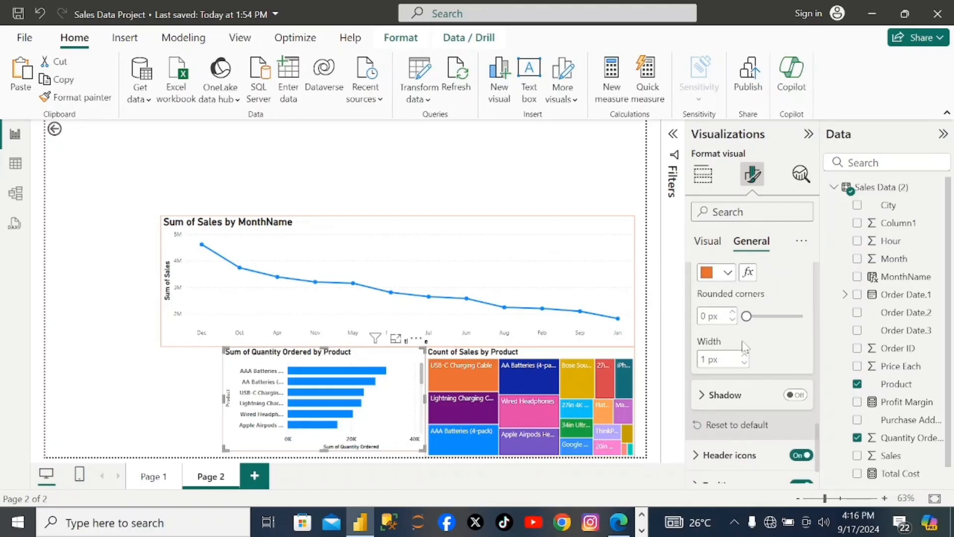
pyautogui.scroll(-2, 744, 348)
pyautogui.scroll(4, 744, 348)
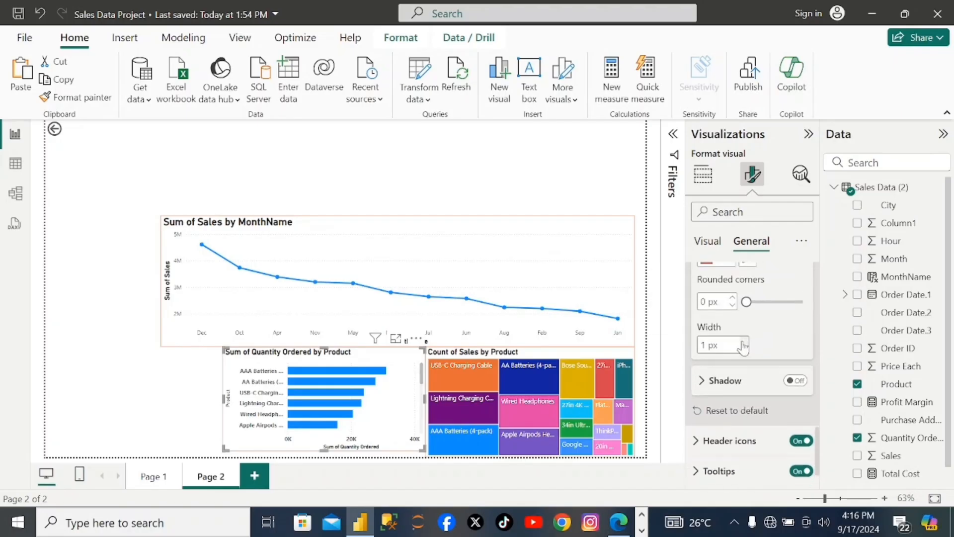
# - Color the AA Batteries (4-pack) bar of the quantity bar chart orange
pyautogui.click(708, 241)
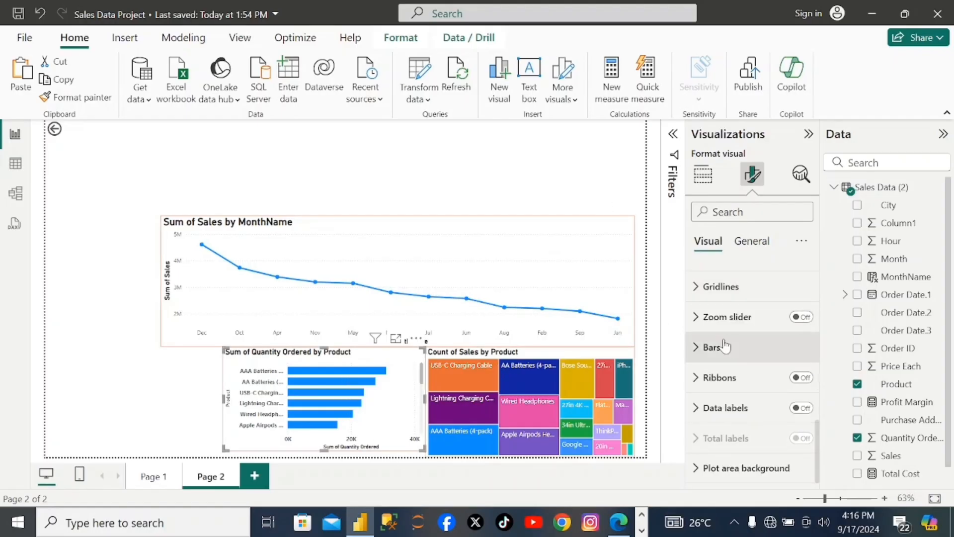
pyautogui.click(703, 355)
pyautogui.scroll(-1, 751, 388)
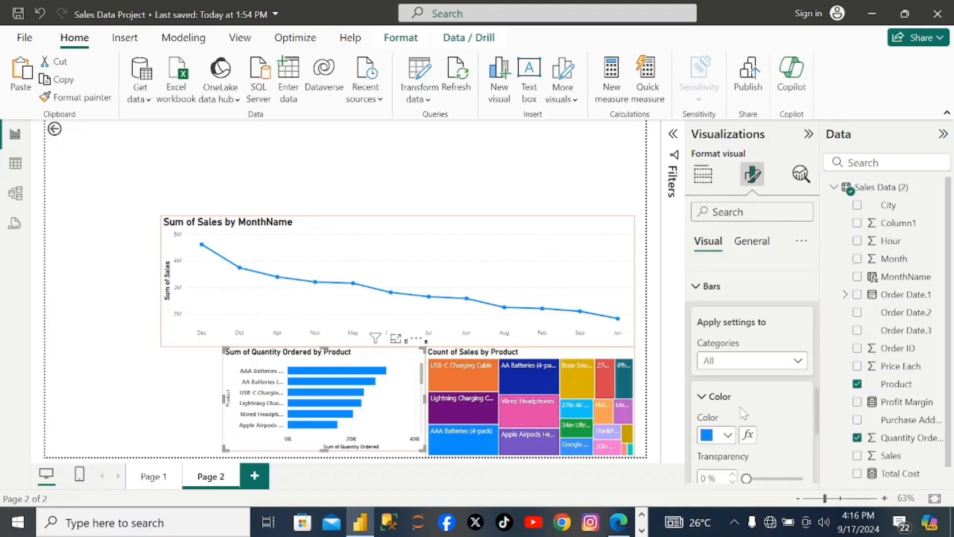
pyautogui.click(798, 361)
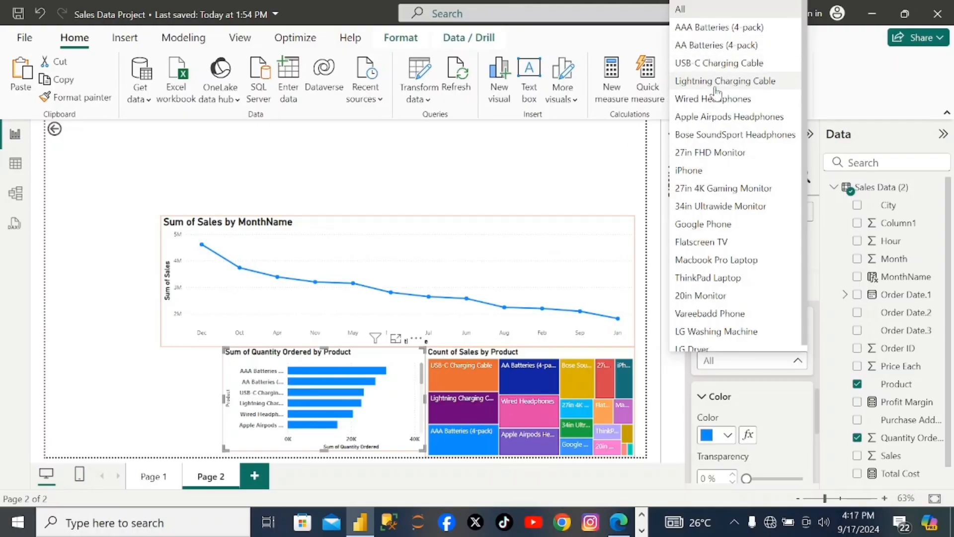
pyautogui.click(729, 441)
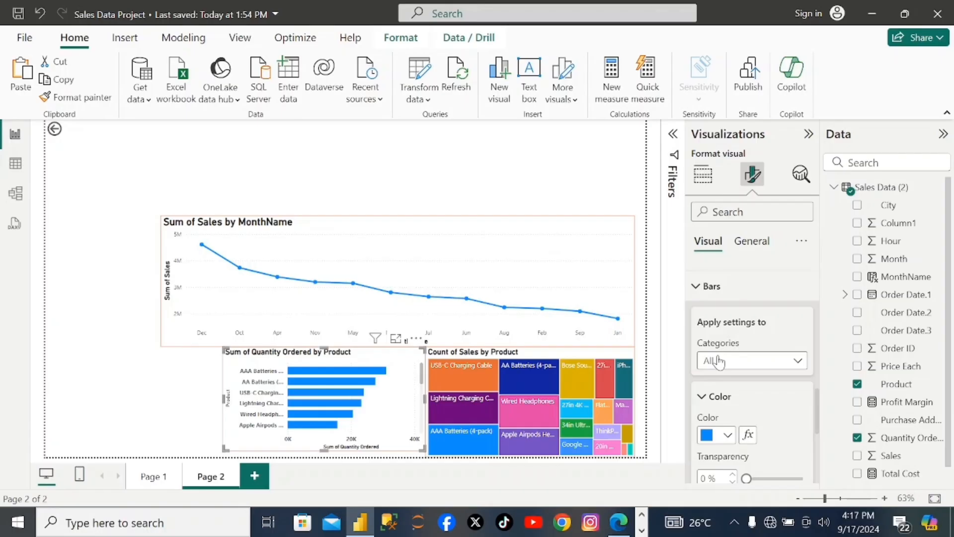
pyautogui.click(741, 363)
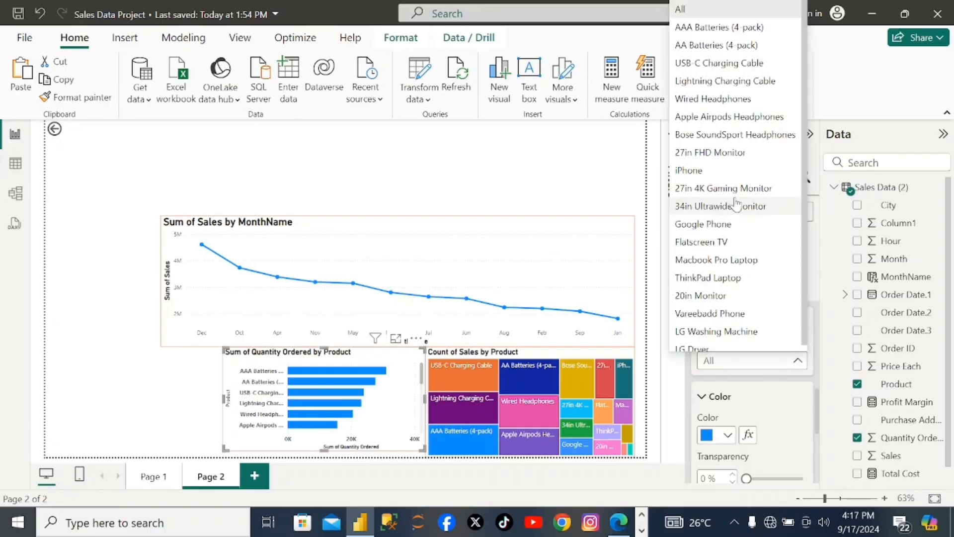
pyautogui.click(719, 45)
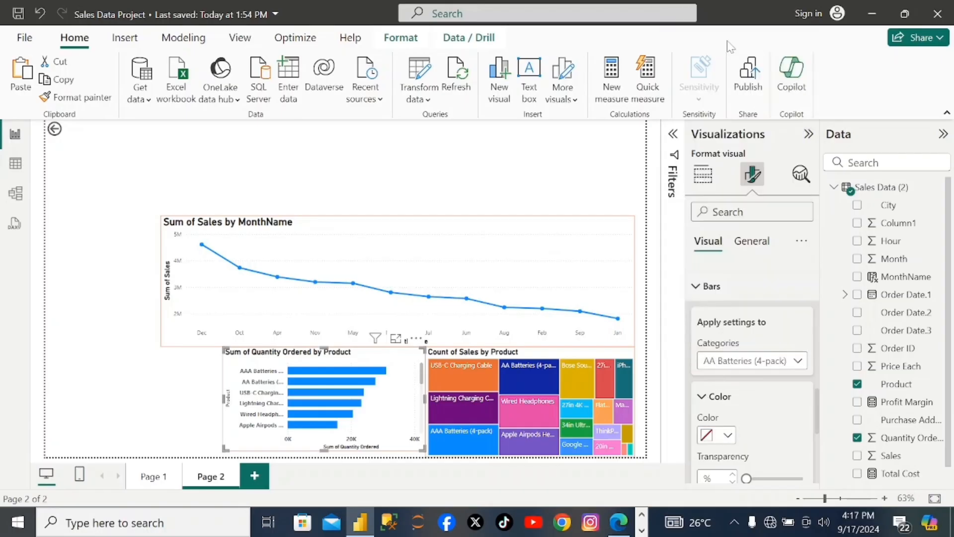
pyautogui.click(729, 436)
pyautogui.click(716, 370)
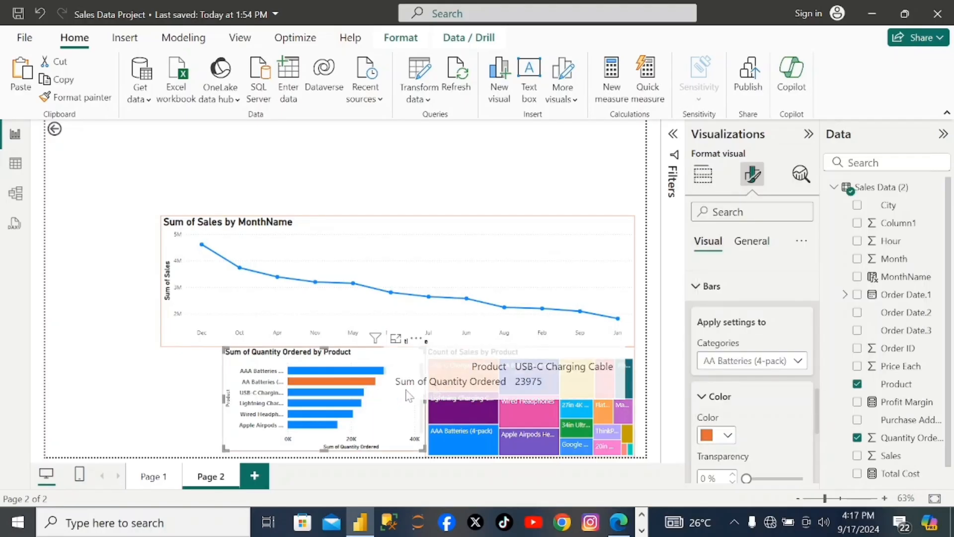
# - Color the USB-C Charging Cable bar of the quantity bar chart teal green
pyautogui.click(744, 359)
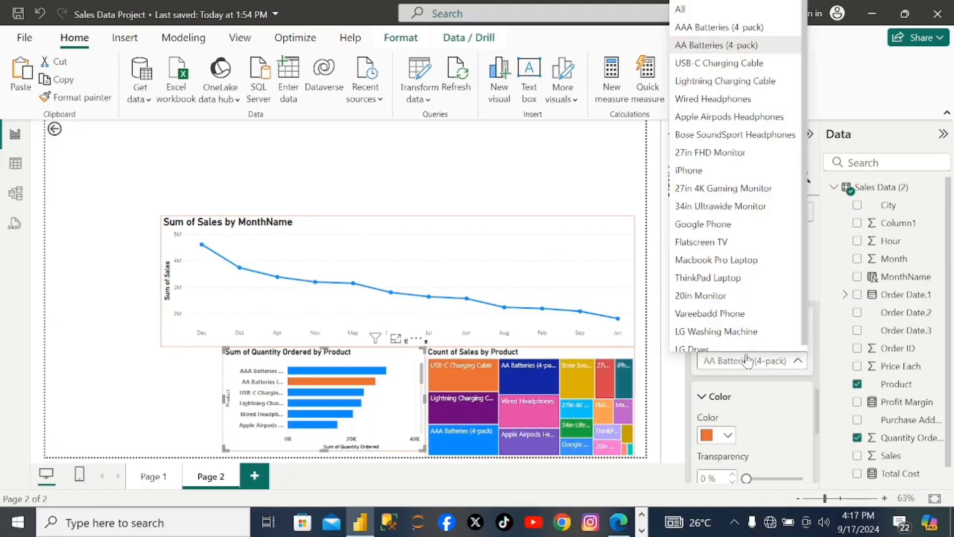
pyautogui.click(708, 65)
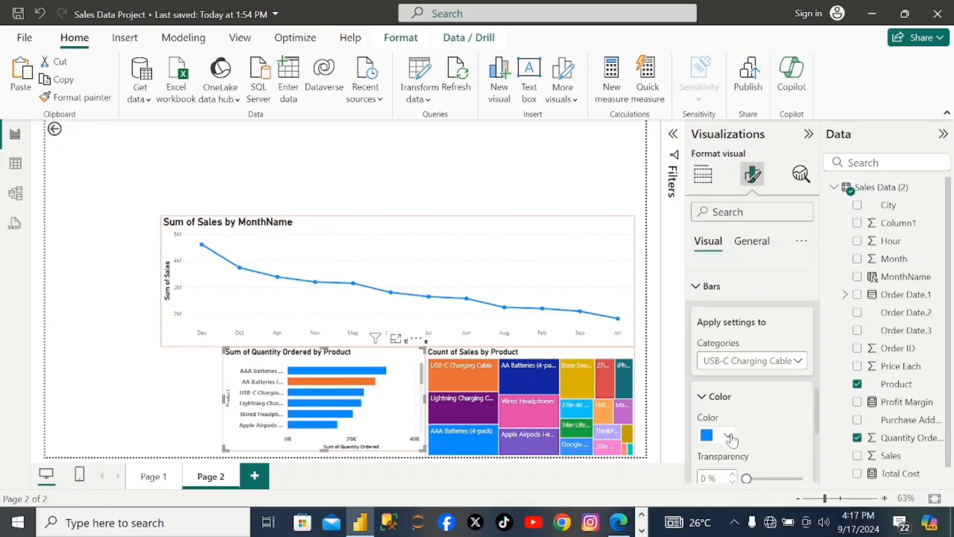
pyautogui.click(728, 435)
pyautogui.click(780, 371)
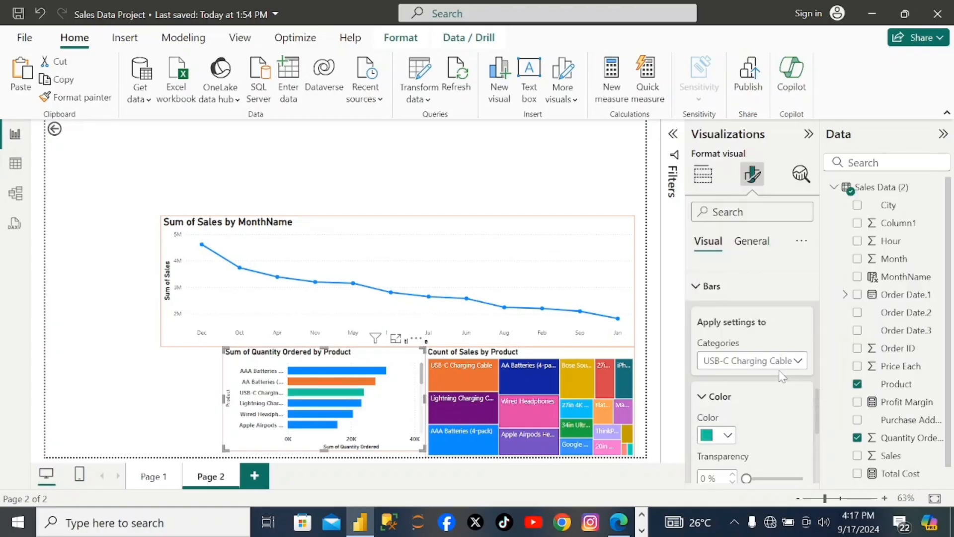
# - Color the Lightning Charging Cable bar of the quantity bar chart dark plum, the darkest shade of the pink theme color
pyautogui.click(713, 361)
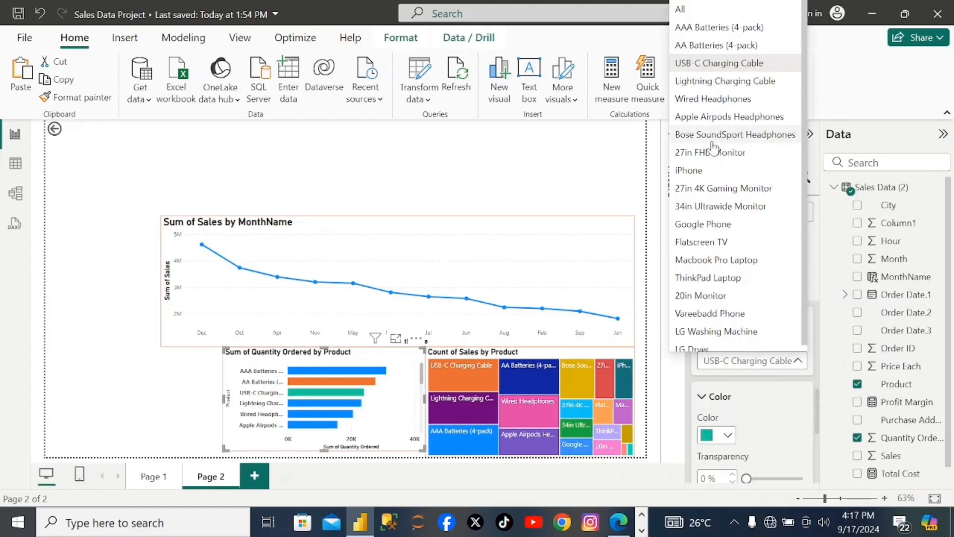
pyautogui.click(714, 83)
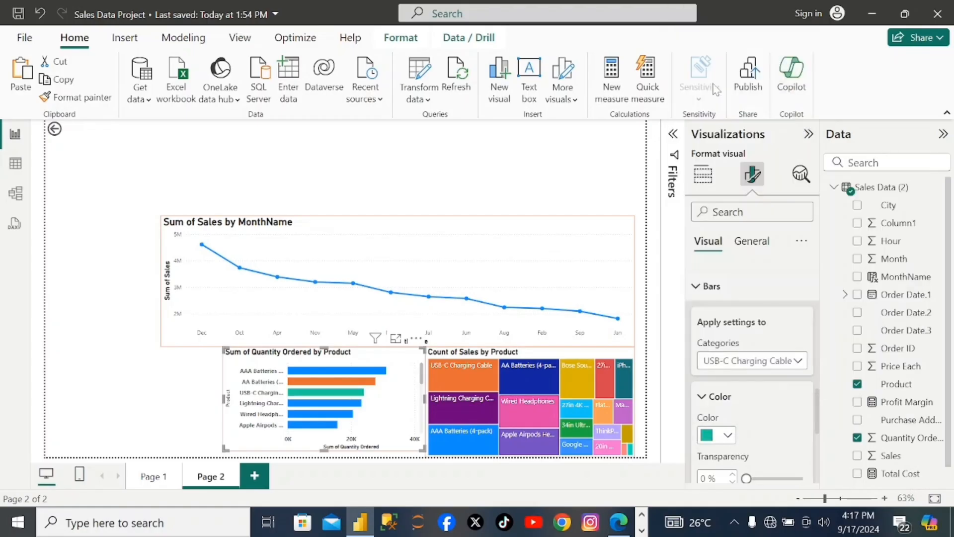
pyautogui.click(729, 439)
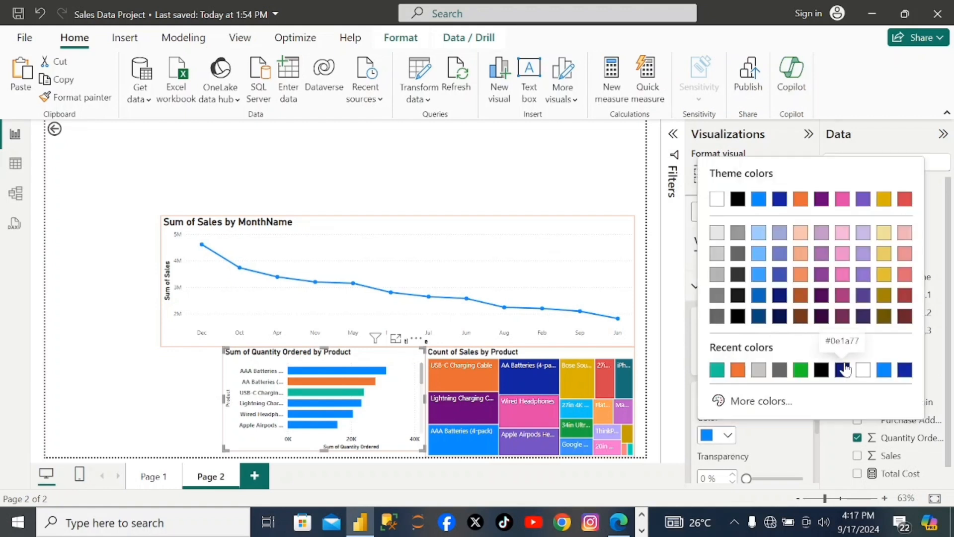
pyautogui.click(843, 316)
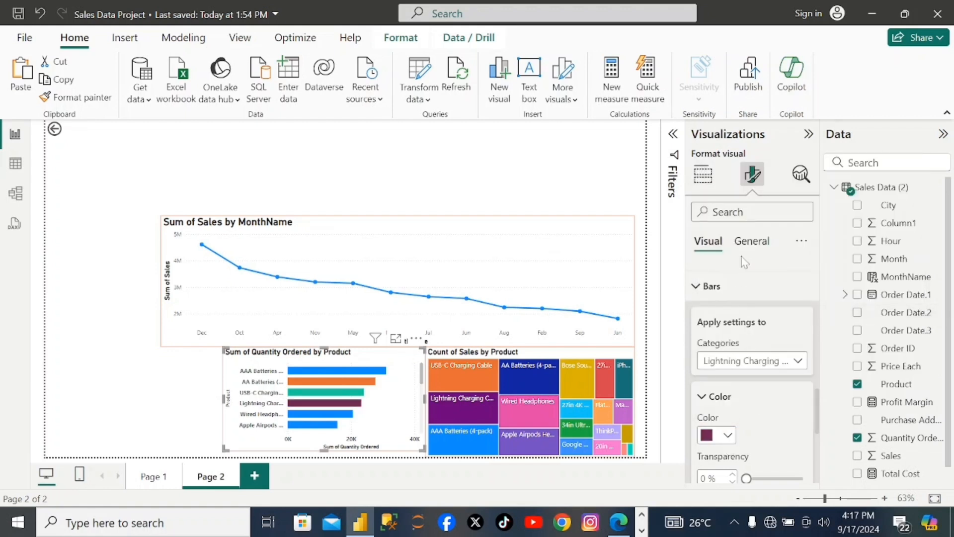
# - Color the Wired Headphones bar of the quantity bar chart dark red
pyautogui.click(740, 360)
pyautogui.click(711, 99)
pyautogui.click(728, 436)
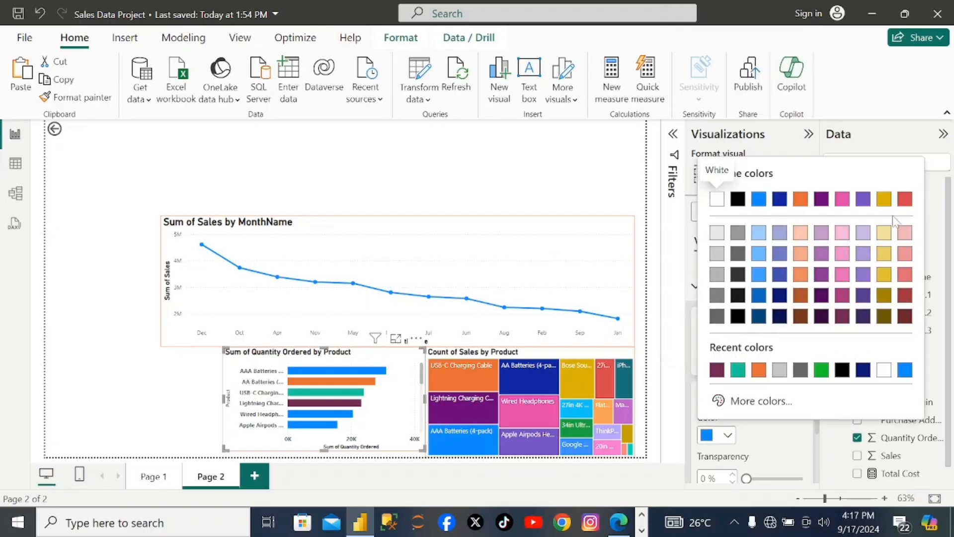
pyautogui.click(905, 296)
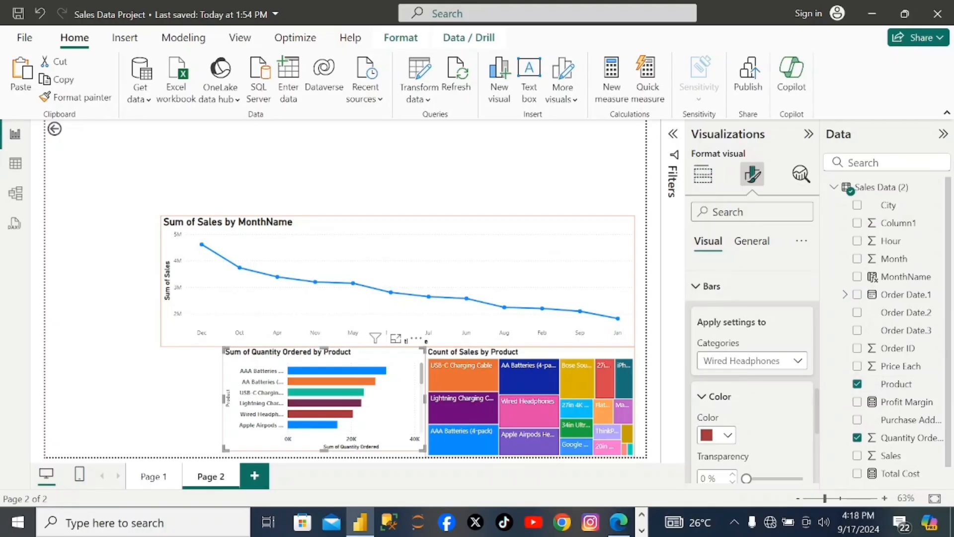
# - Color the Apple Airpods Headphones bar of the quantity bar chart pink
pyautogui.click(714, 360)
pyautogui.click(707, 115)
pyautogui.click(729, 435)
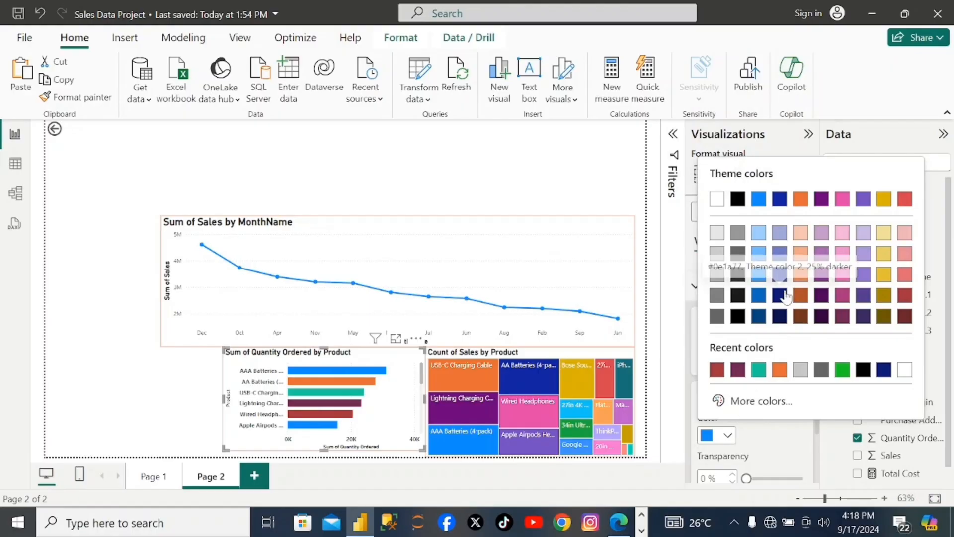
pyautogui.click(842, 199)
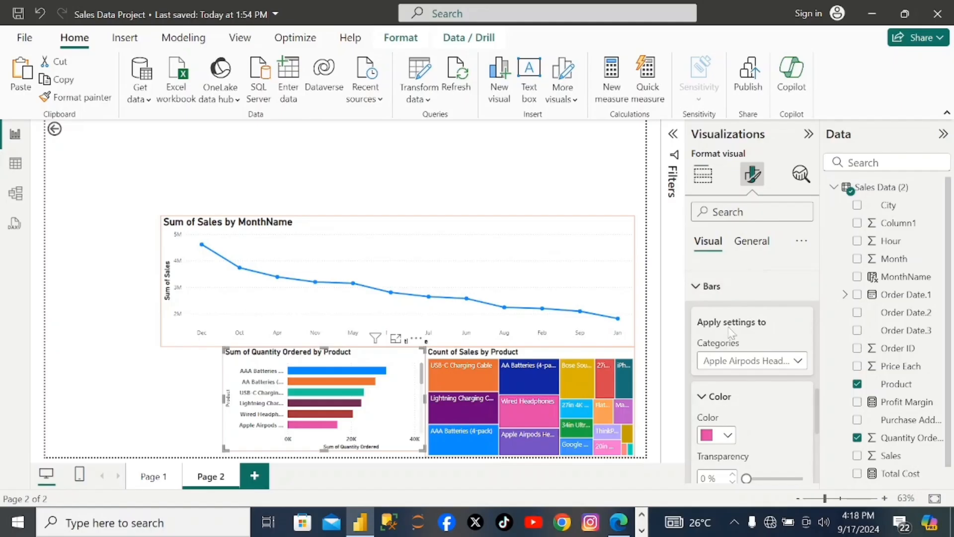
# - Replace the quantity bar chart's title text with "Top 5 best selling product"
pyautogui.scroll(3, 725, 329)
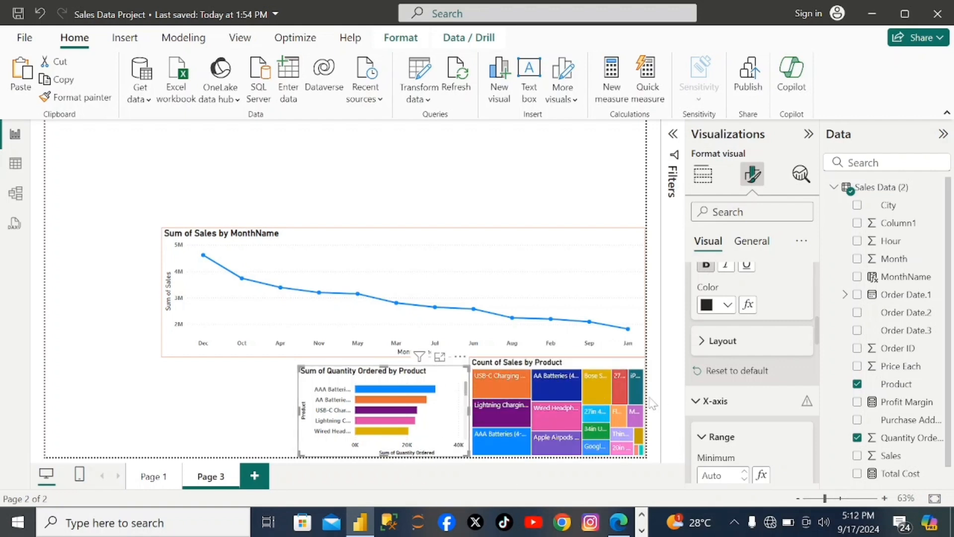
pyautogui.scroll(10, 761, 339)
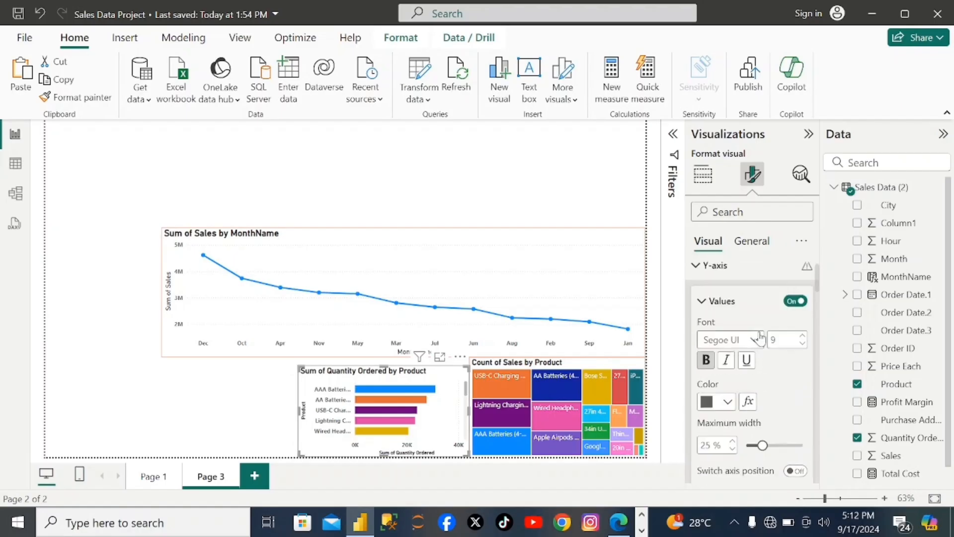
pyautogui.click(756, 245)
pyautogui.click(710, 309)
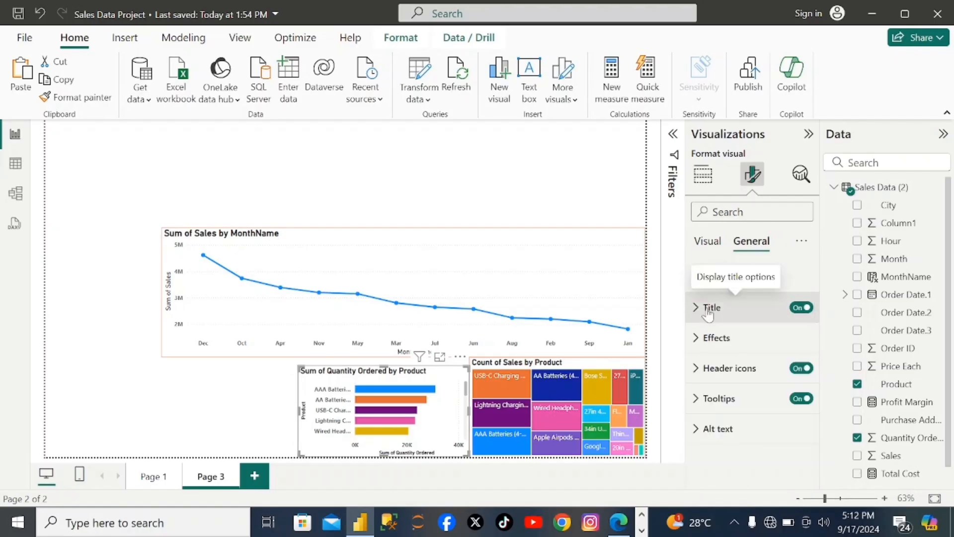
pyautogui.scroll(-2, 736, 358)
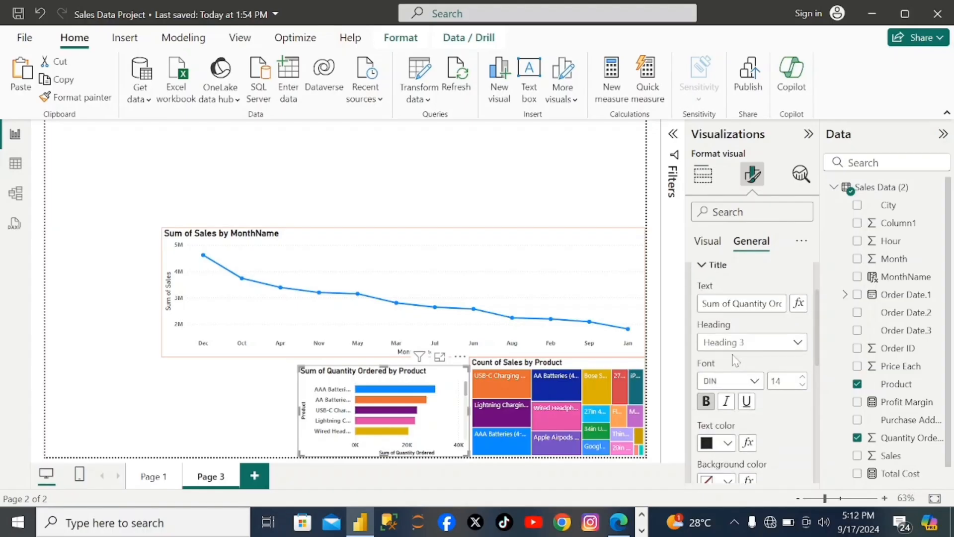
pyautogui.click(769, 303)
pyautogui.press('BackSpace')
pyautogui.press('BackSpace')
pyautogui.press('BackSpace')
pyautogui.press('BackSpace')
pyautogui.press('BackSpace')
pyautogui.press('BackSpace')
pyautogui.press('BackSpace')
pyautogui.press('BackSpace')
pyautogui.press('BackSpace')
pyautogui.press('BackSpace')
pyautogui.press('BackSpace')
pyautogui.press('BackSpace')
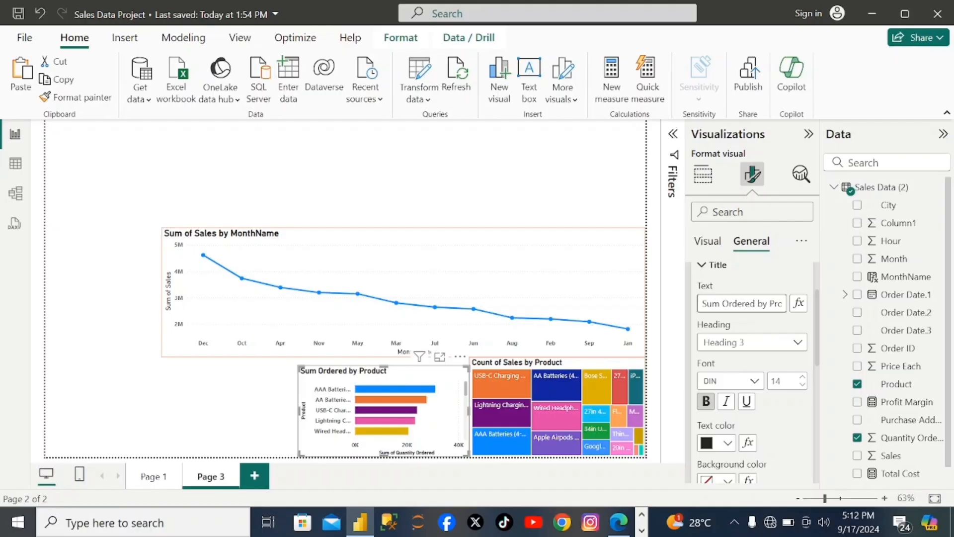
pyautogui.press('BackSpace')
pyautogui.press('BackSpace')
pyautogui.press('BackSpace')
pyautogui.press('BackSpace')
pyautogui.press('BackSpace')
pyautogui.doubleClick(750, 303)
pyautogui.press('BackSpace')
pyautogui.press('BackSpace')
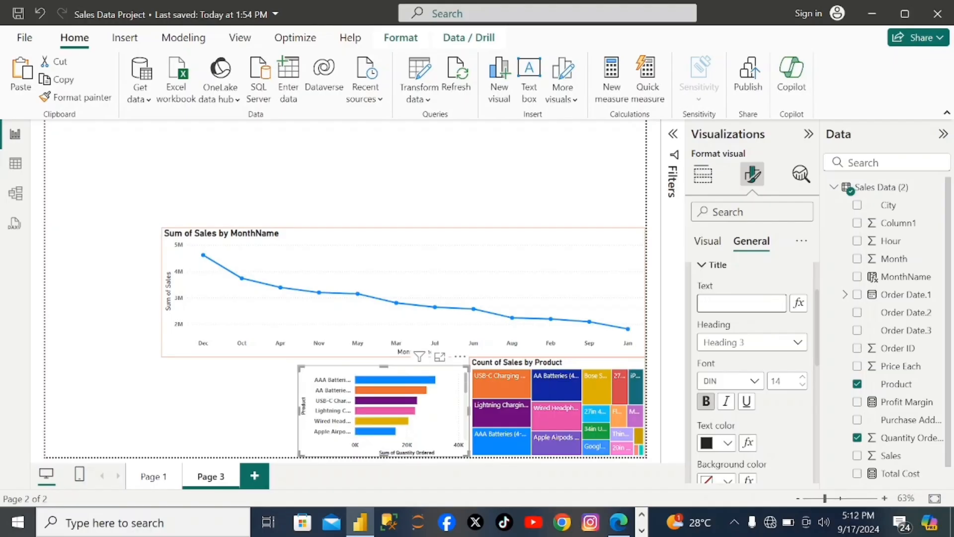
pyautogui.write('Top 5 best selling')
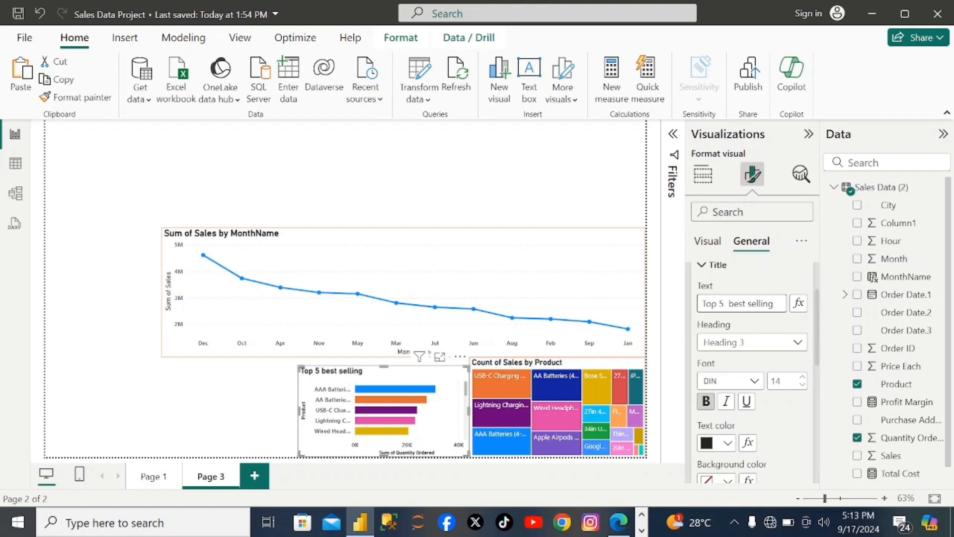
pyautogui.write('roduct')
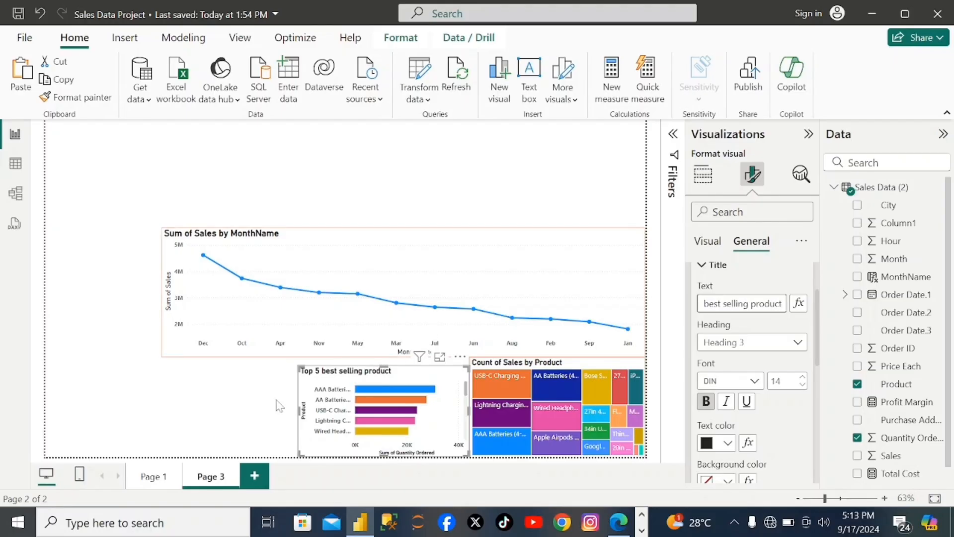
pyautogui.click(262, 423)
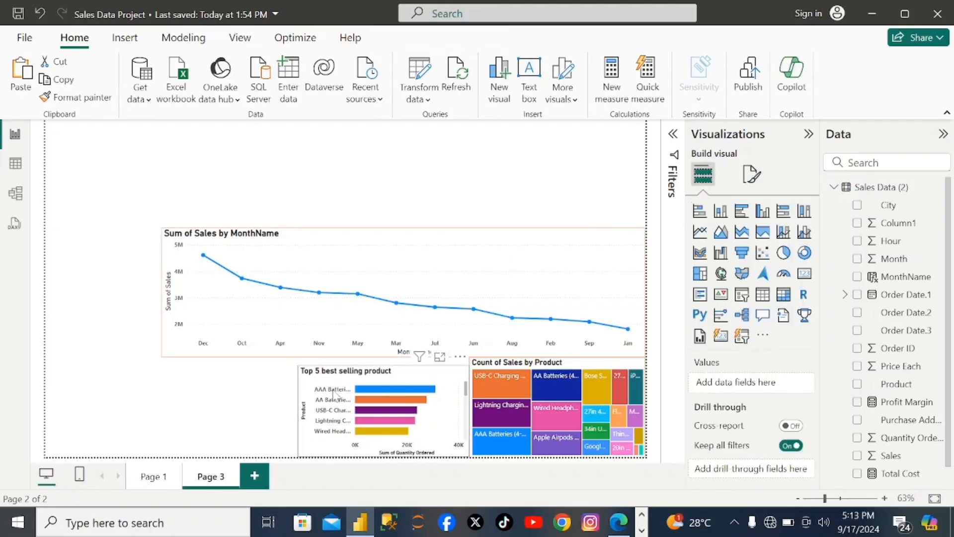
# - Color the visual border of the "Top 5 best selling product" bar chart orange
pyautogui.click(416, 379)
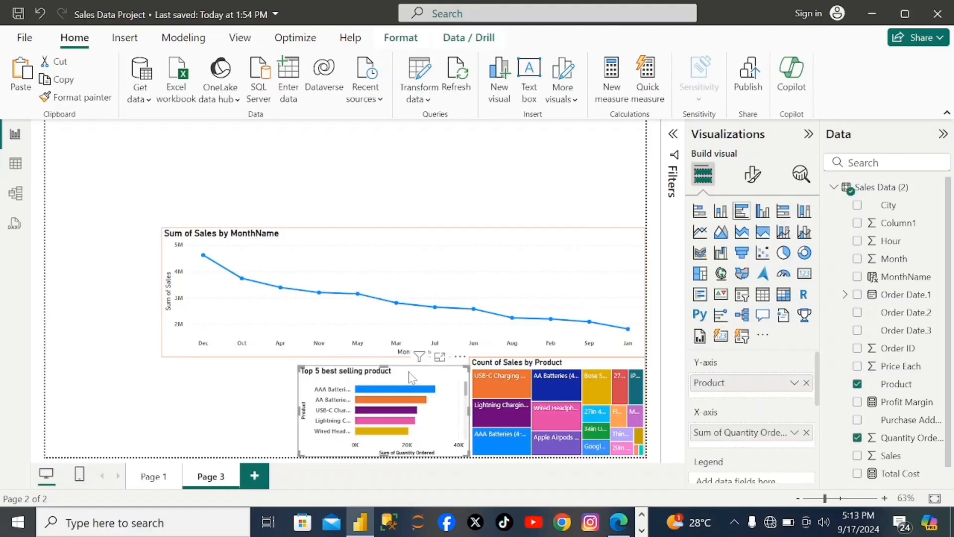
pyautogui.click(753, 181)
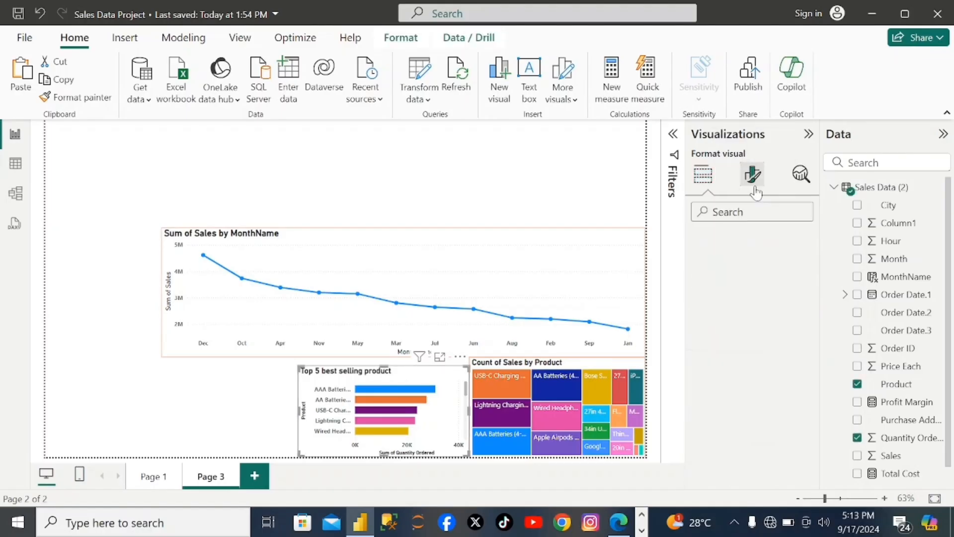
pyautogui.click(740, 241)
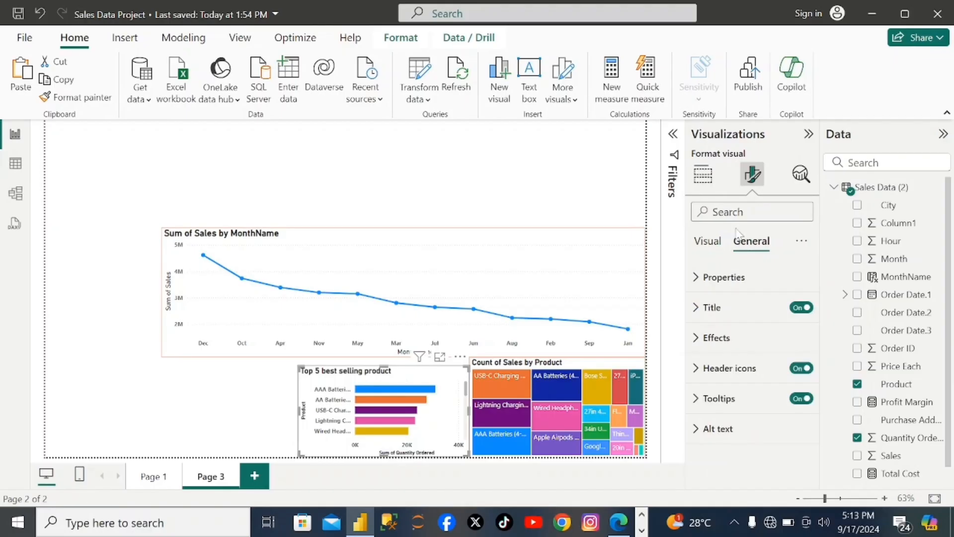
pyautogui.click(697, 338)
pyautogui.scroll(-2, 758, 388)
pyautogui.scroll(-2, 757, 389)
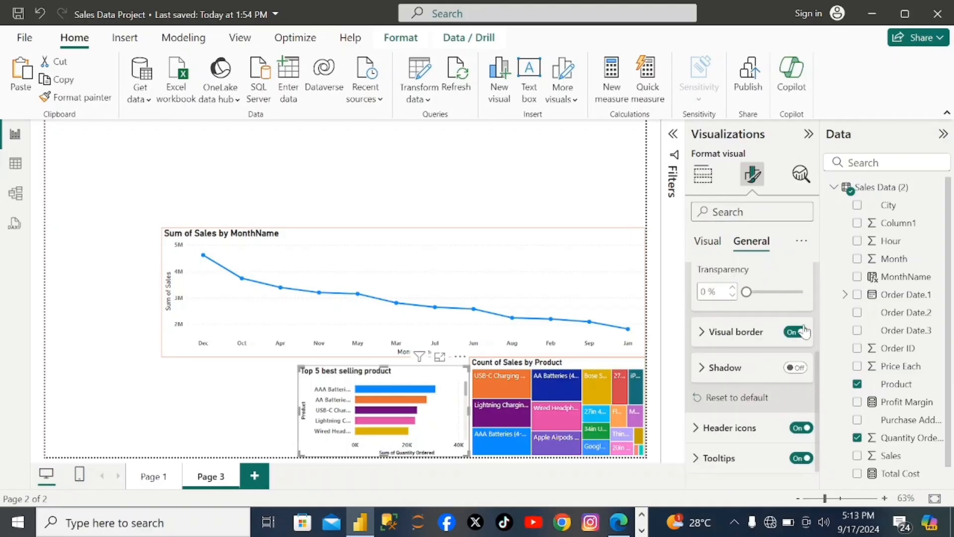
pyautogui.click(775, 332)
pyautogui.click(727, 371)
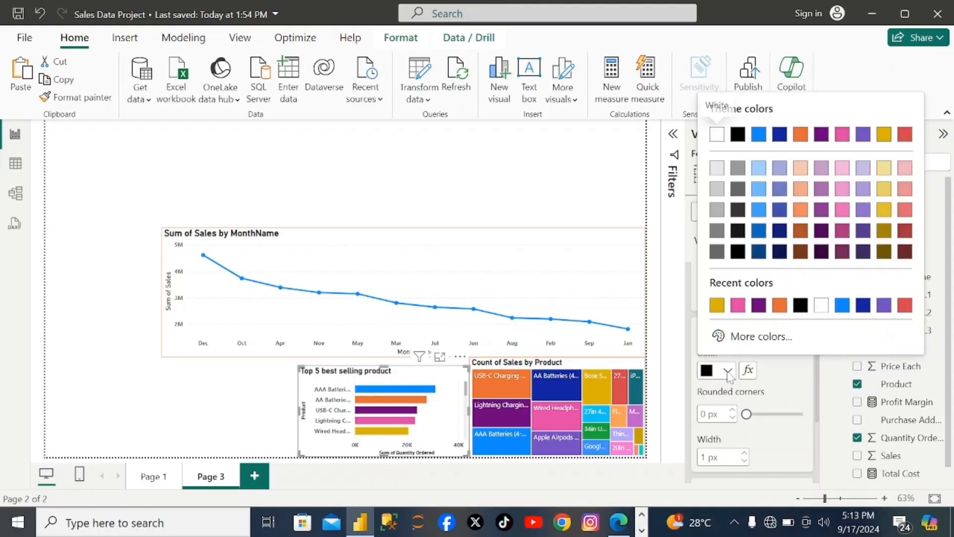
pyautogui.click(780, 307)
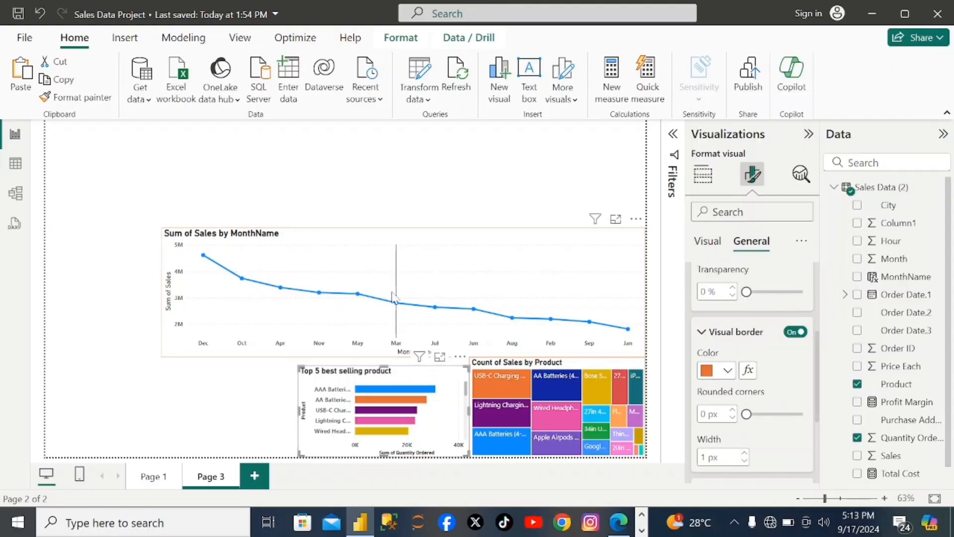
# - Add a clustered column chart and fit it into the gap below the line chart, beside the "Top 5 best selling product" chart
pyautogui.click(243, 405)
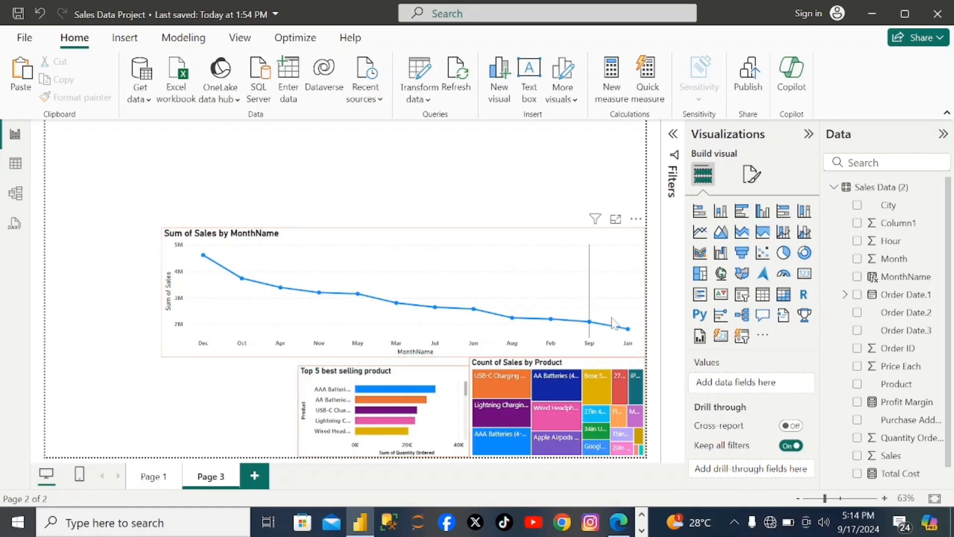
pyautogui.click(766, 217)
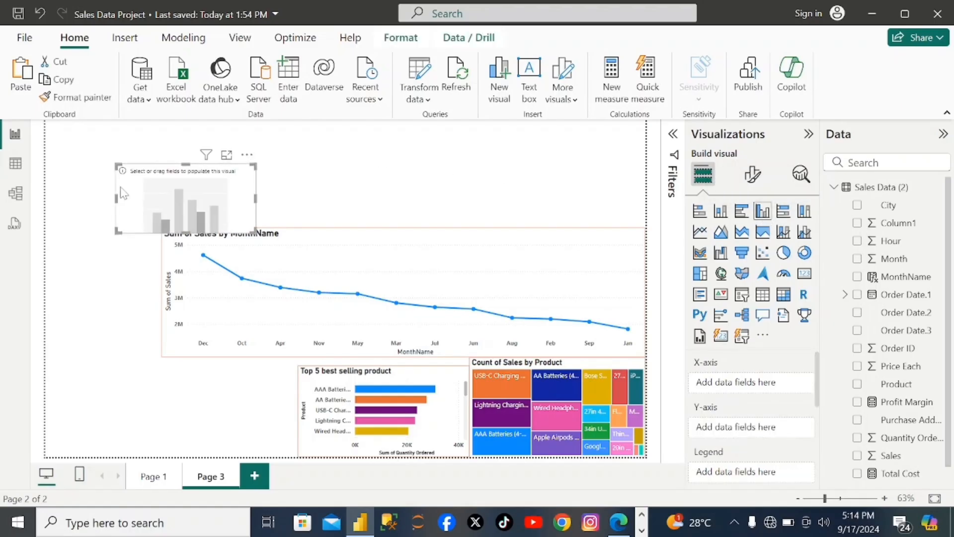
pyautogui.moveTo(122, 199); pyautogui.dragTo(184, 405)
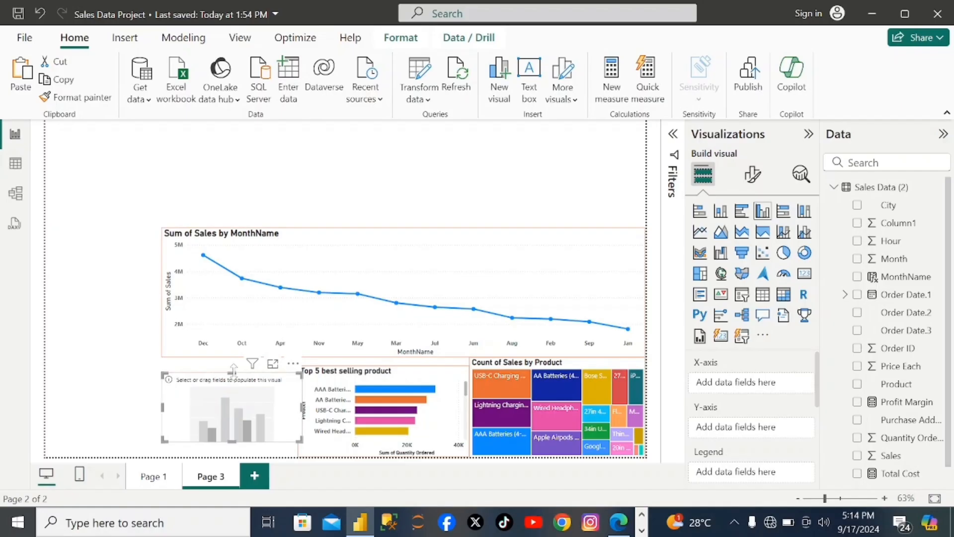
pyautogui.moveTo(232, 374); pyautogui.dragTo(234, 358)
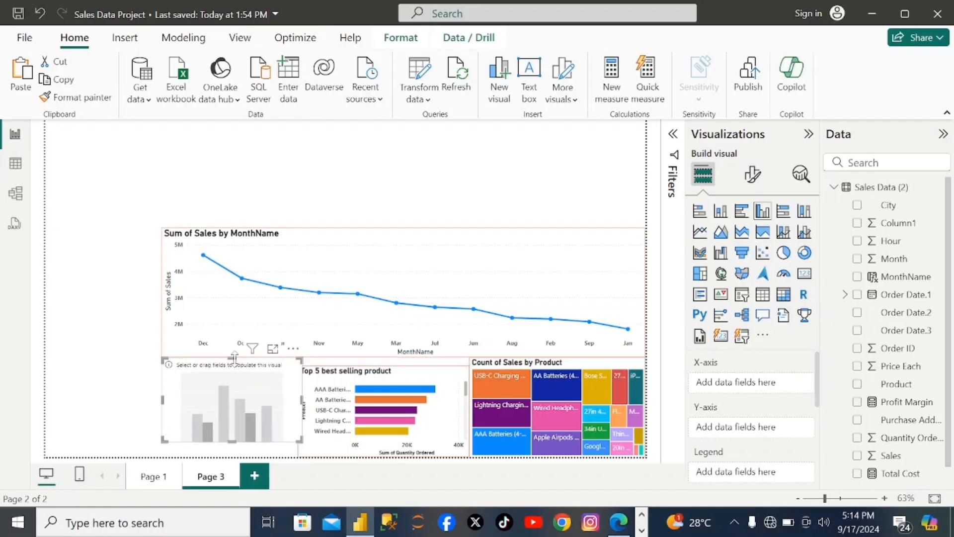
pyautogui.moveTo(235, 442); pyautogui.dragTo(235, 452)
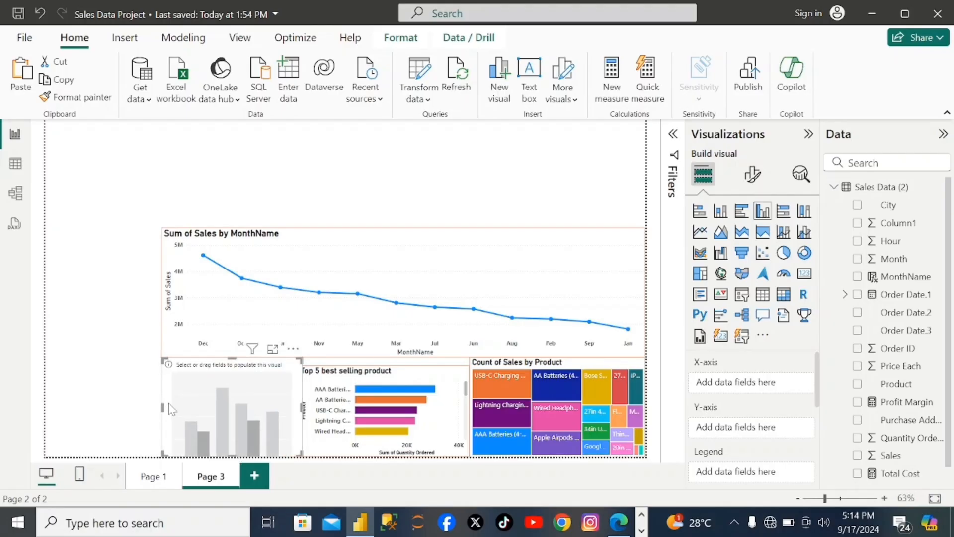
pyautogui.moveTo(169, 403); pyautogui.dragTo(173, 402)
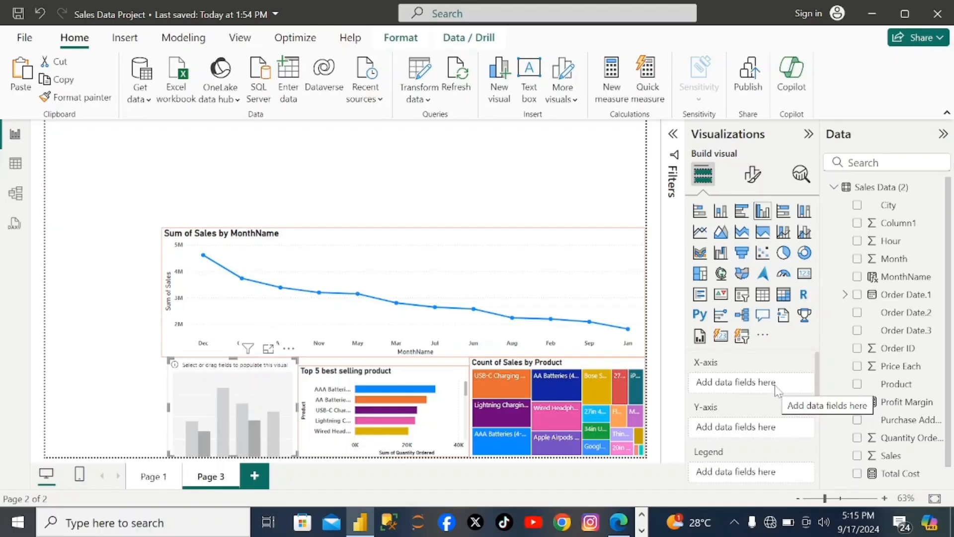
# - Plot Sales on the Y-axis against Hour on the X-axis of the column chart and align its left edge with the line chart
pyautogui.doubleClick(858, 456)
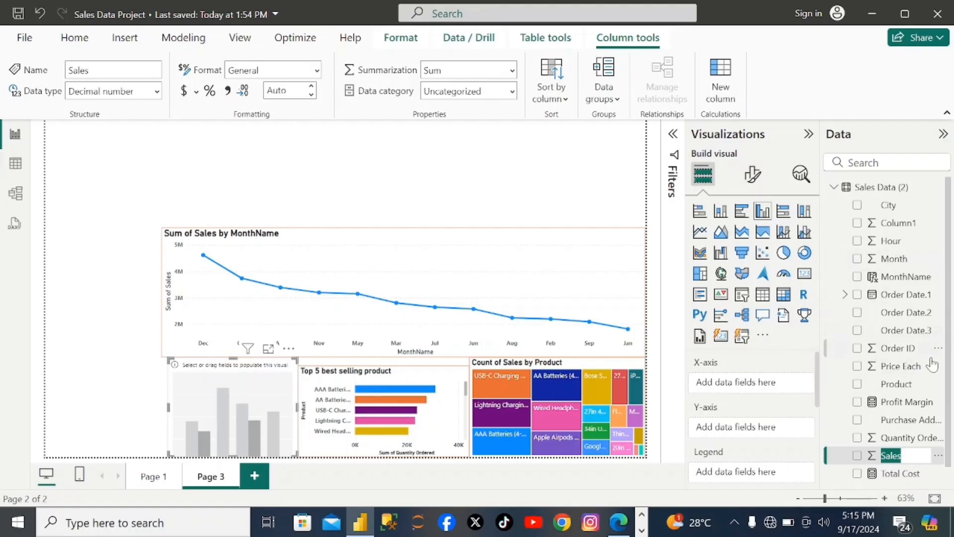
pyautogui.click(951, 257)
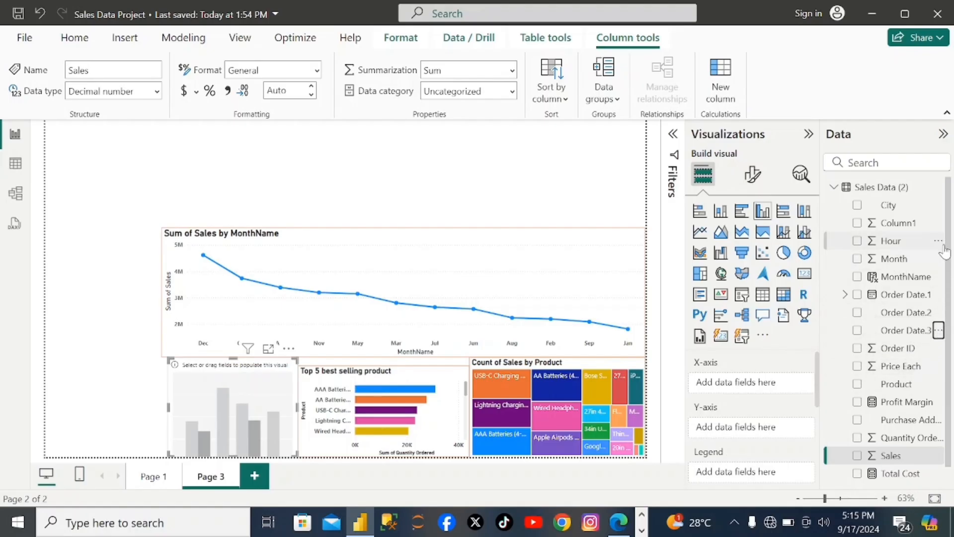
pyautogui.scroll(-1, 895, 438)
pyautogui.moveTo(890, 438); pyautogui.dragTo(726, 427)
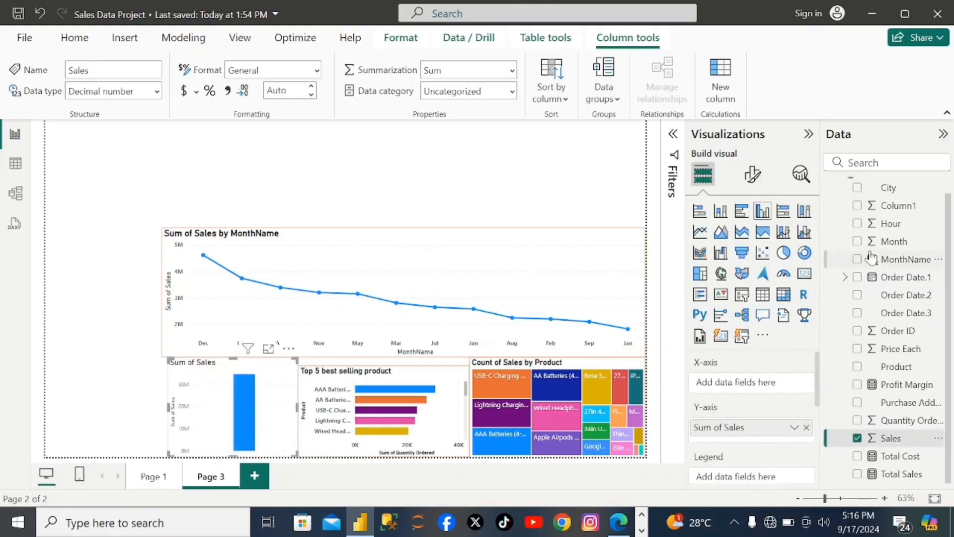
pyautogui.click(890, 224)
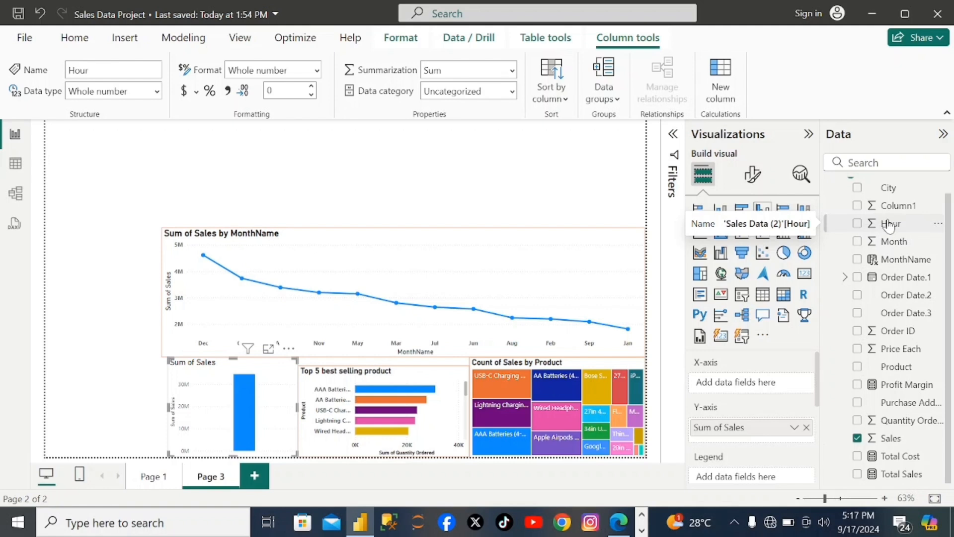
pyautogui.moveTo(890, 226); pyautogui.dragTo(736, 384)
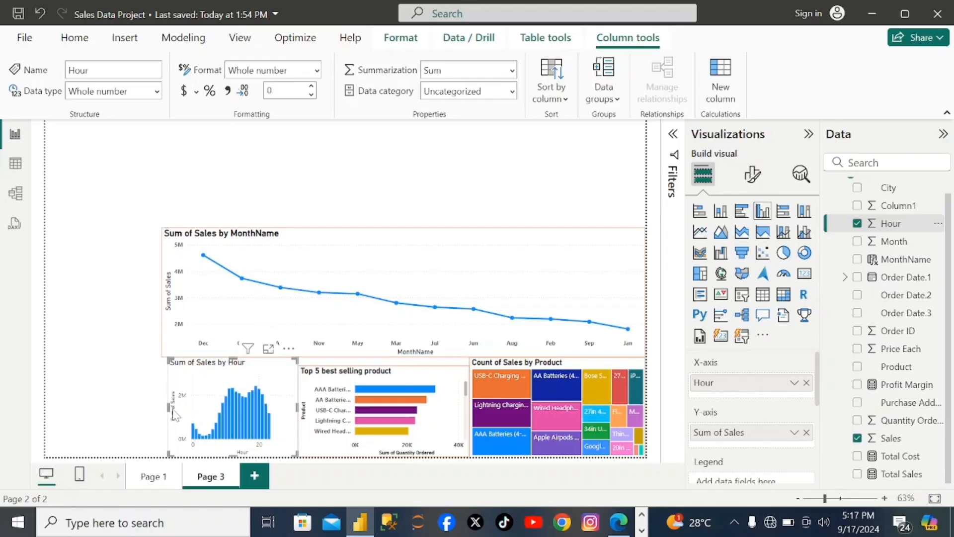
pyautogui.moveTo(173, 415); pyautogui.dragTo(161, 411)
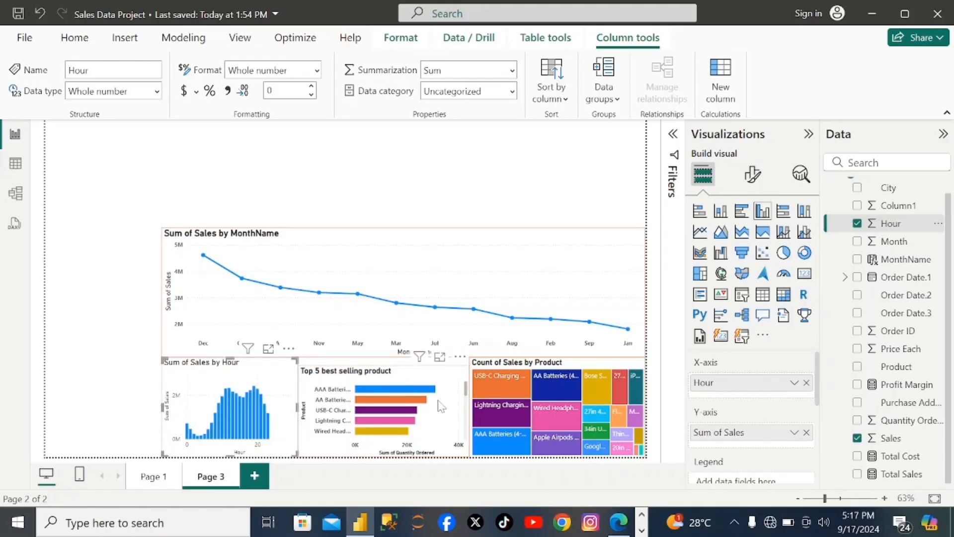
# - Make the X-axis values of the "Sum of Sales by Hour" column chart bold
pyautogui.click(752, 174)
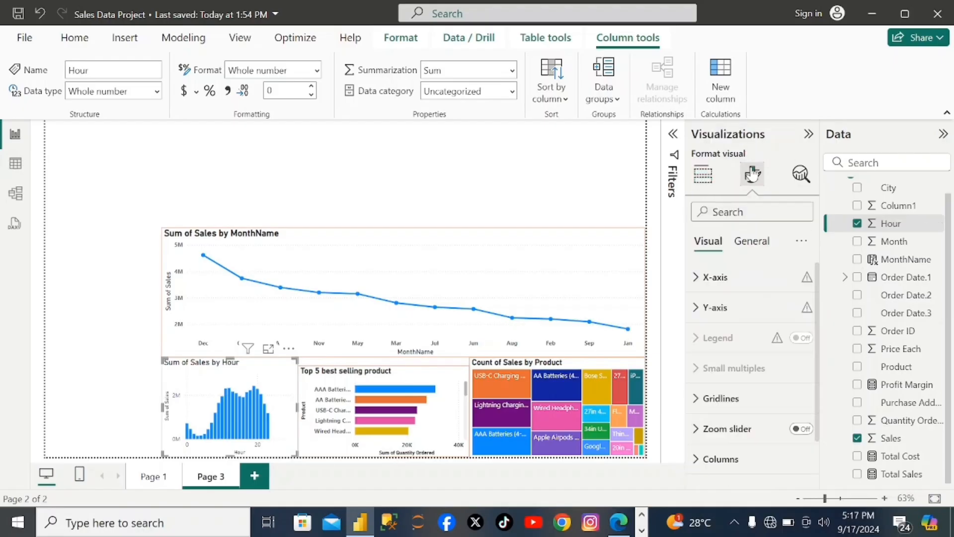
pyautogui.click(725, 286)
pyautogui.scroll(-3, 740, 388)
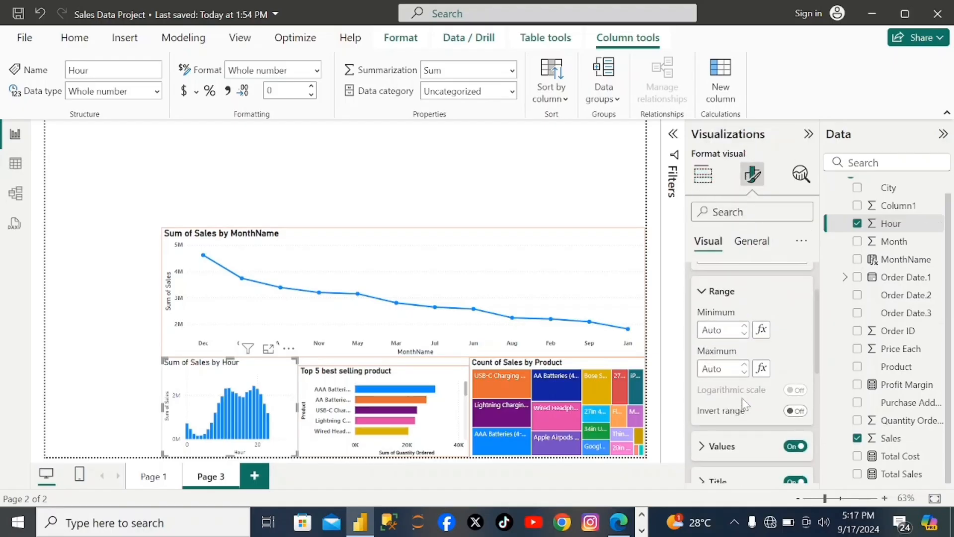
pyautogui.click(702, 446)
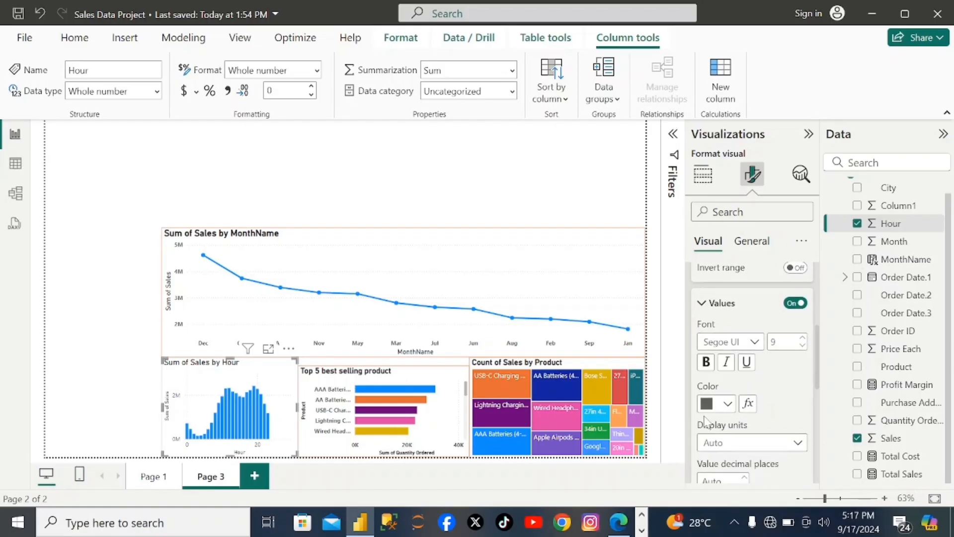
pyautogui.click(707, 362)
pyautogui.scroll(-2, 788, 428)
pyautogui.scroll(-3, 788, 429)
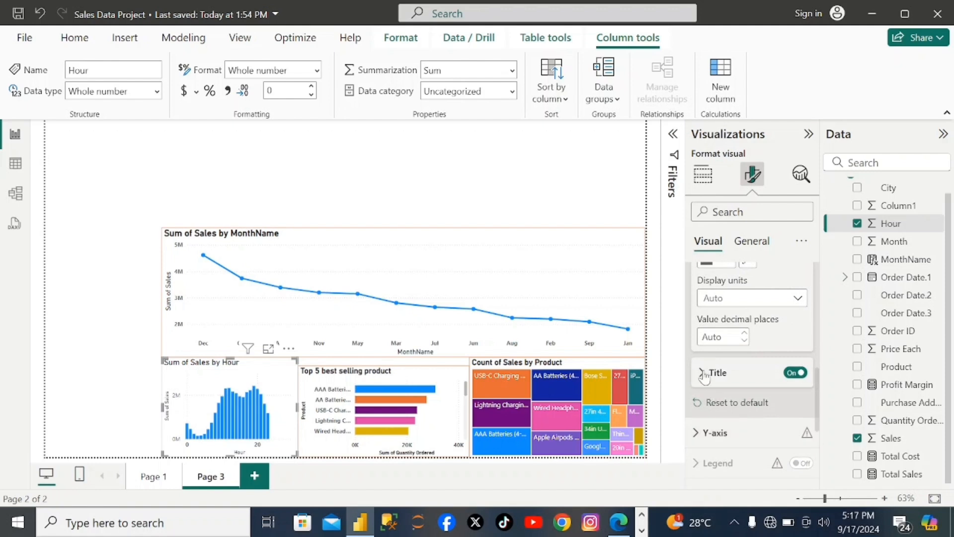
pyautogui.click(703, 373)
pyautogui.scroll(-3, 745, 430)
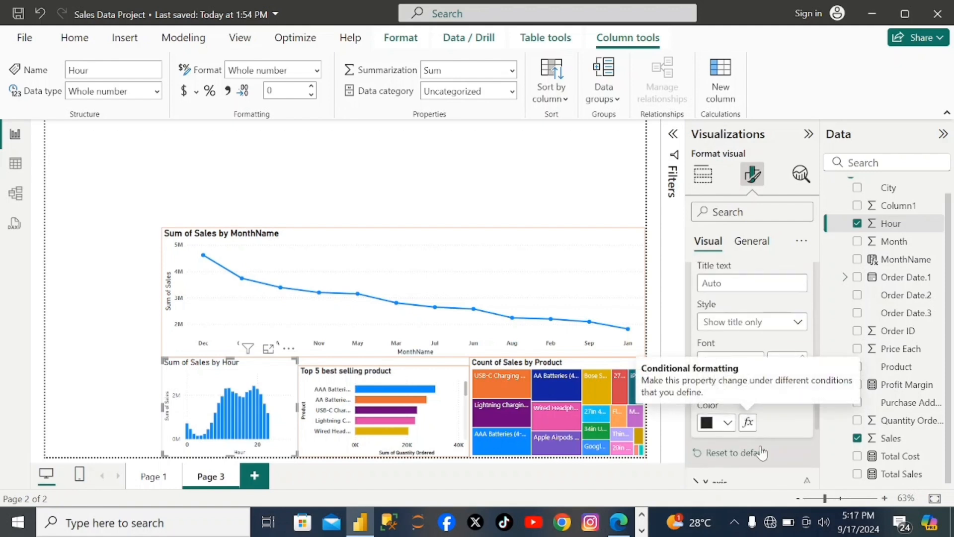
pyautogui.scroll(-2, 775, 460)
pyautogui.scroll(-1, 795, 469)
# - Make the Y-axis values of the "Sum of Sales by Hour" column chart bold
pyautogui.click(712, 418)
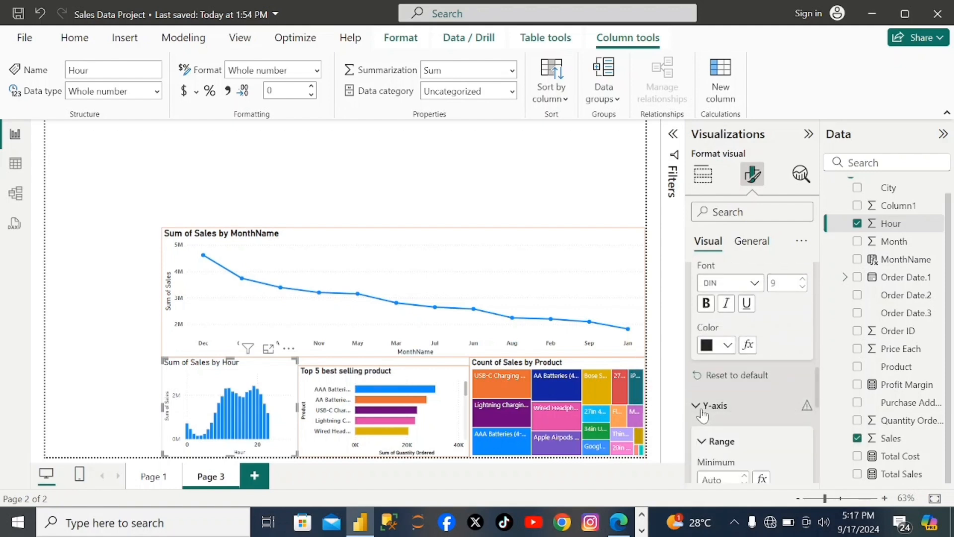
pyautogui.scroll(-3, 713, 421)
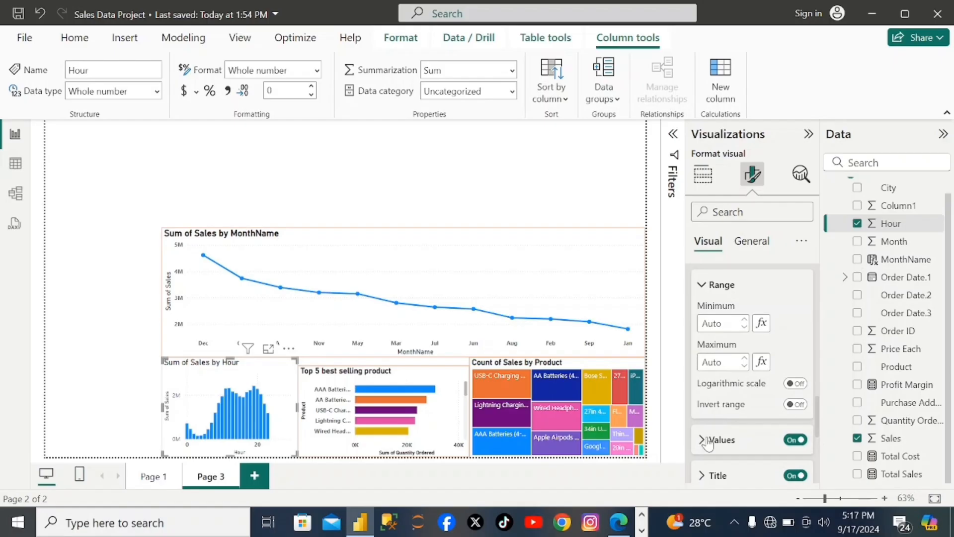
pyautogui.click(701, 440)
pyautogui.scroll(-3, 706, 407)
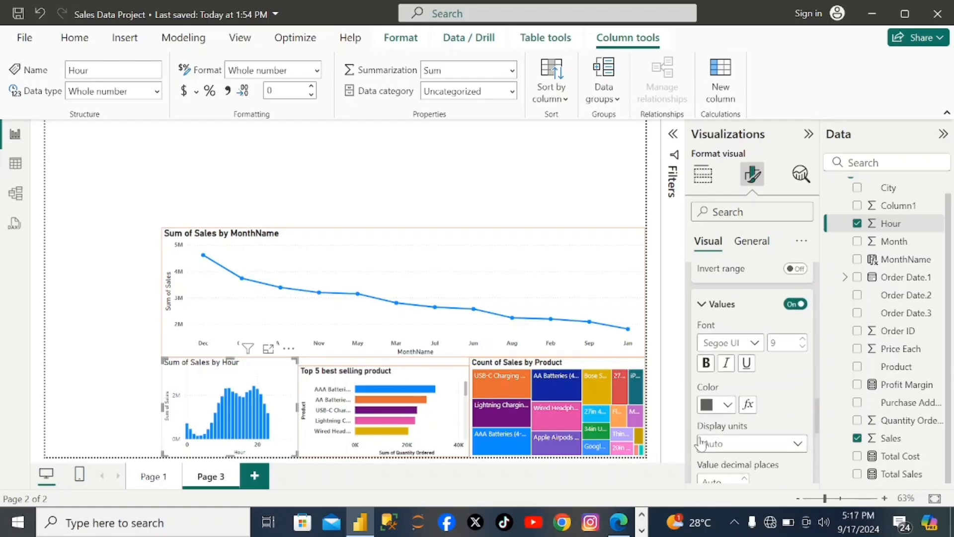
pyautogui.click(707, 368)
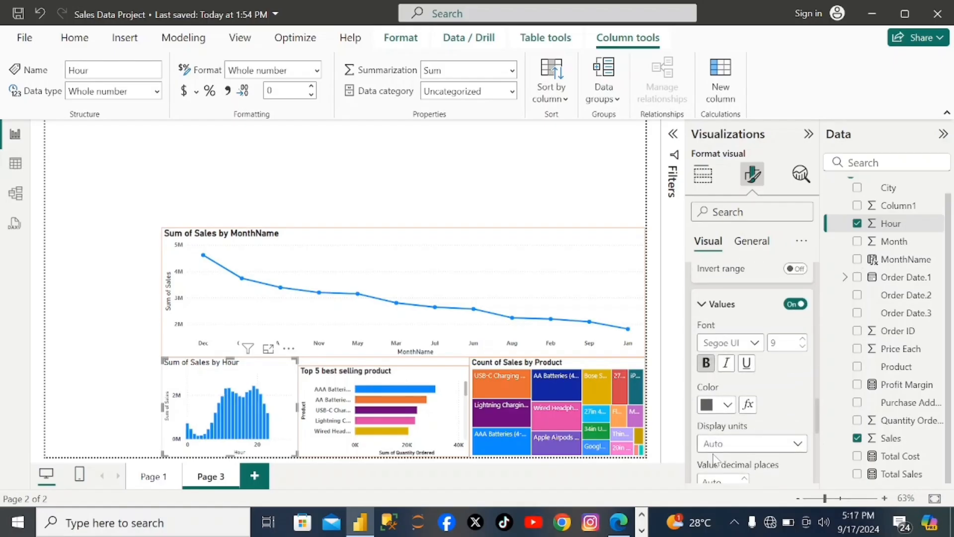
pyautogui.scroll(-3, 794, 440)
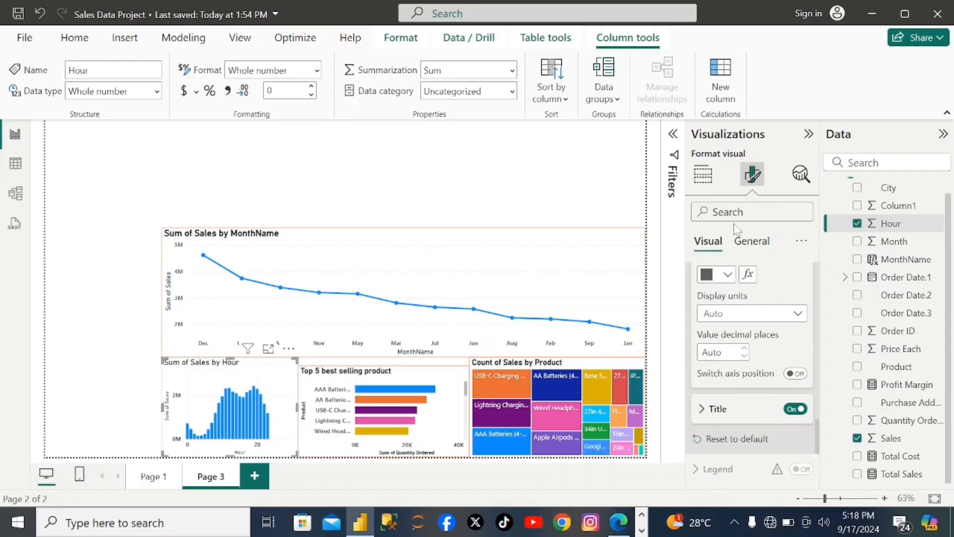
# - Make the title of the "Sum of Sales by Hour" column chart bold
pyautogui.click(753, 241)
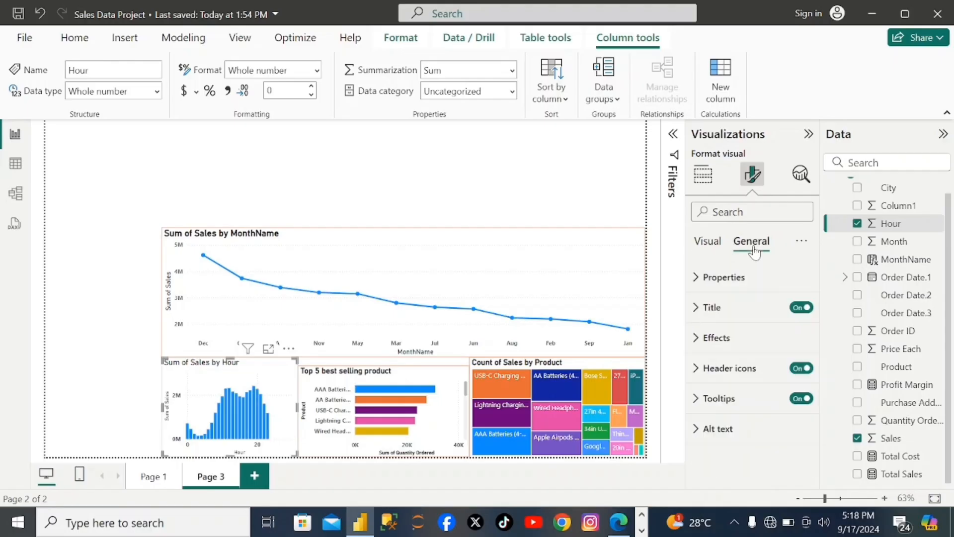
pyautogui.click(706, 309)
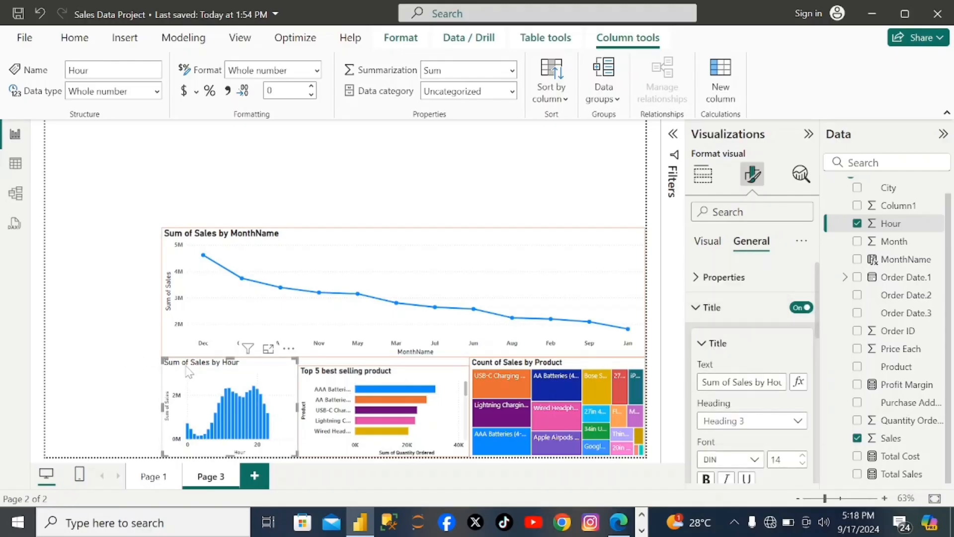
pyautogui.scroll(-2, 708, 426)
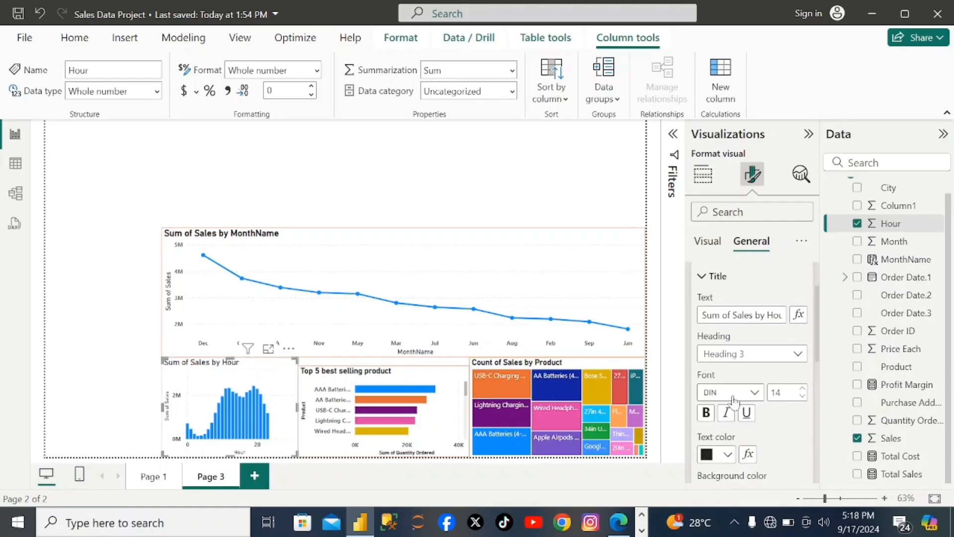
pyautogui.click(706, 421)
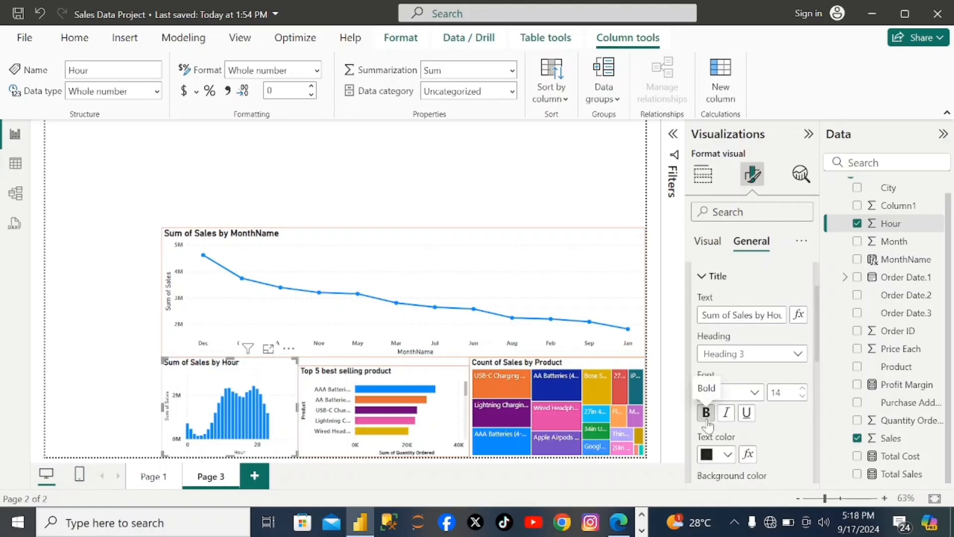
pyautogui.scroll(1, 791, 426)
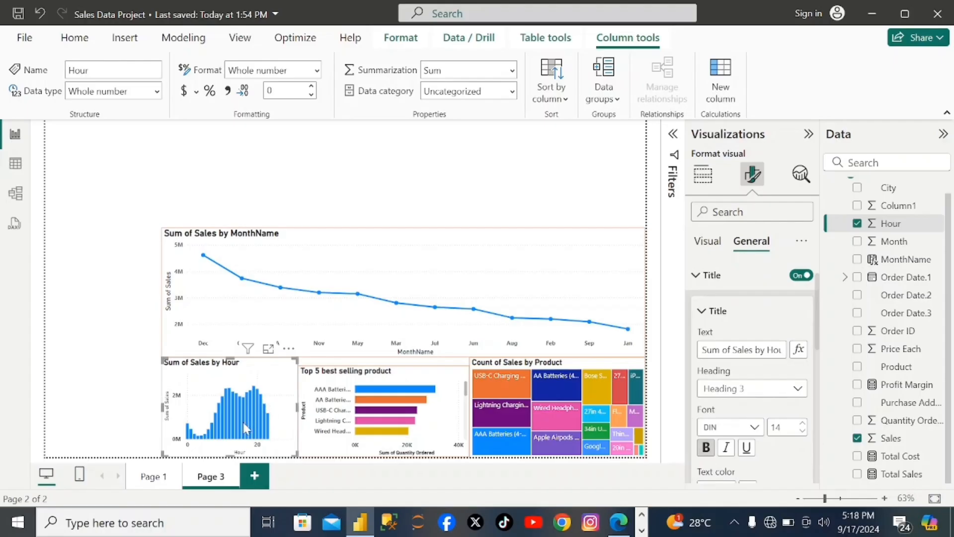
pyautogui.moveTo(243, 423)
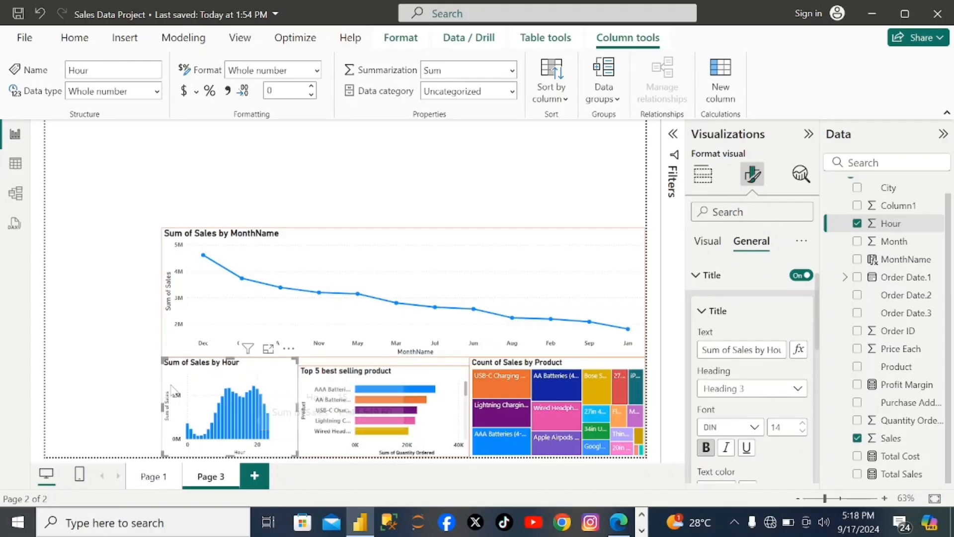
# - Turn on the visual border of the "Sum of Sales by Hour" column chart and color it orange
pyautogui.scroll(-6, 762, 381)
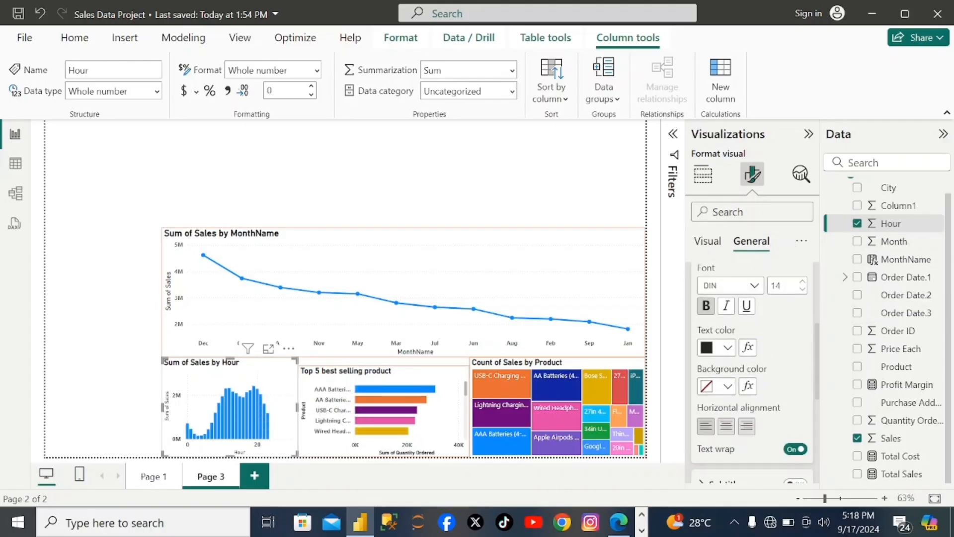
pyautogui.click(698, 398)
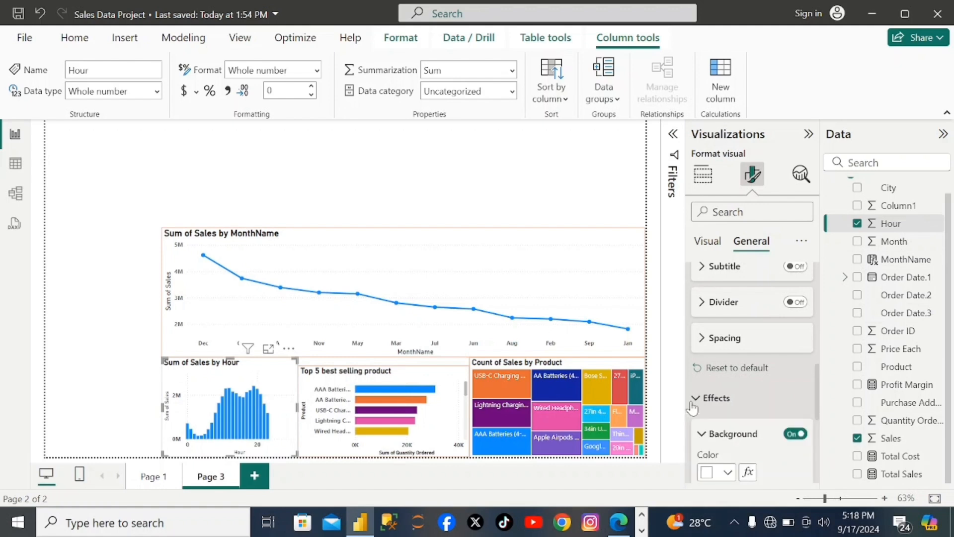
pyautogui.scroll(-3, 722, 452)
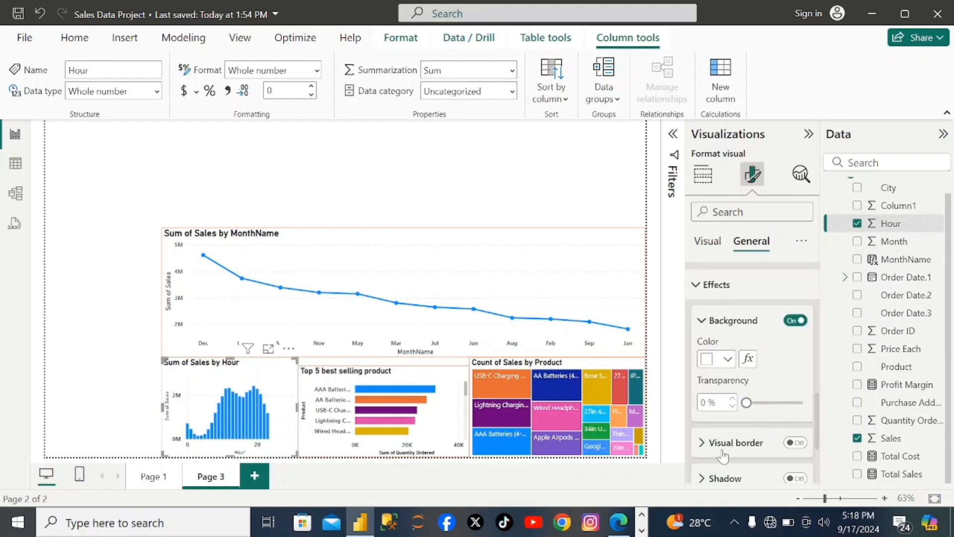
pyautogui.click(796, 443)
pyautogui.scroll(-2, 801, 450)
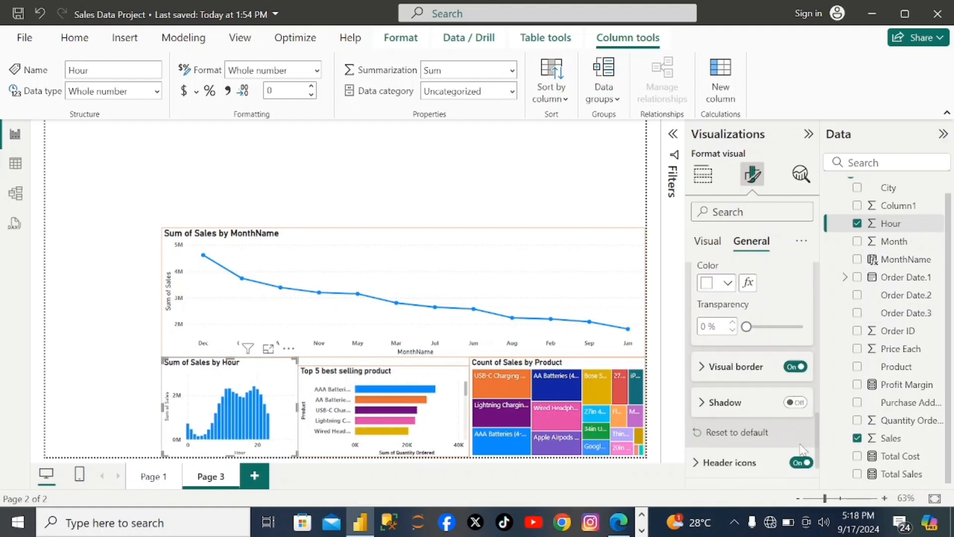
pyautogui.click(701, 367)
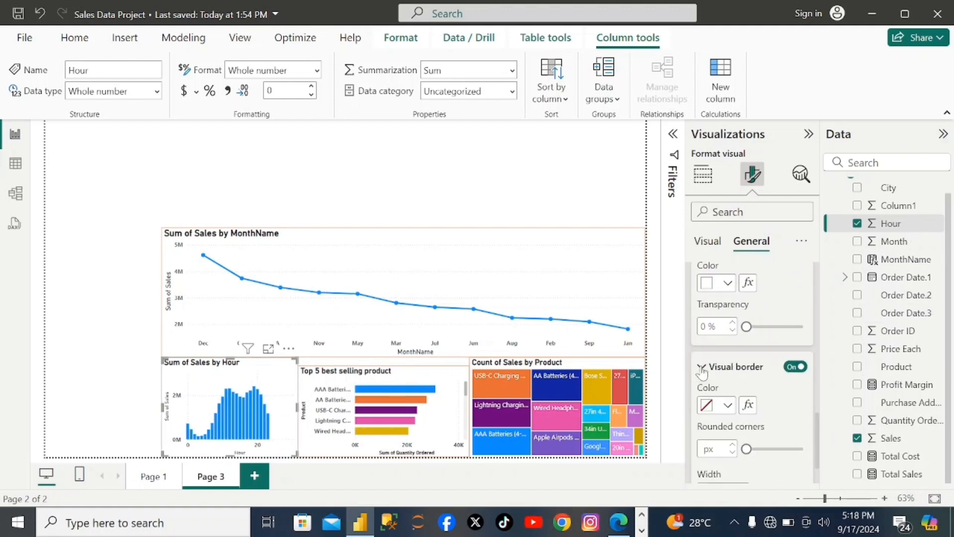
pyautogui.click(729, 408)
pyautogui.click(714, 337)
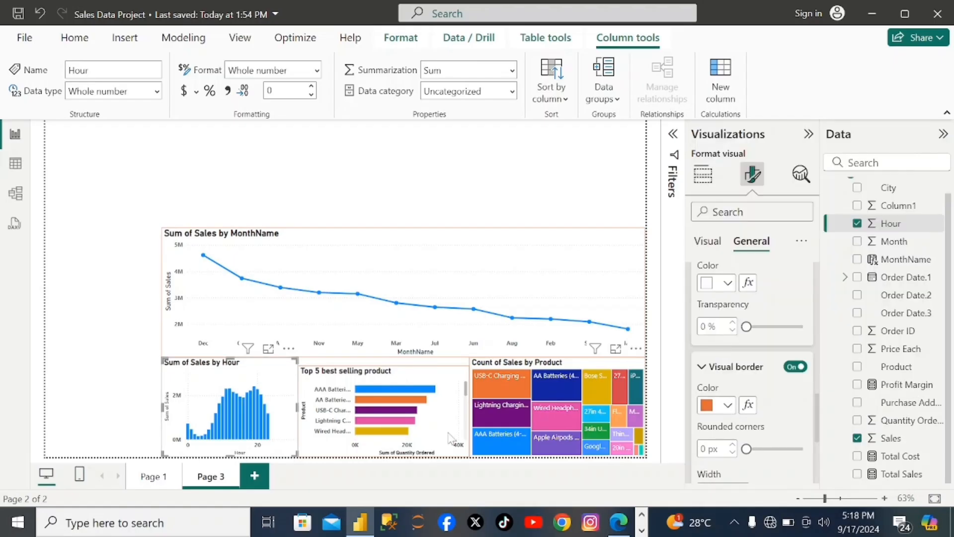
pyautogui.click(149, 381)
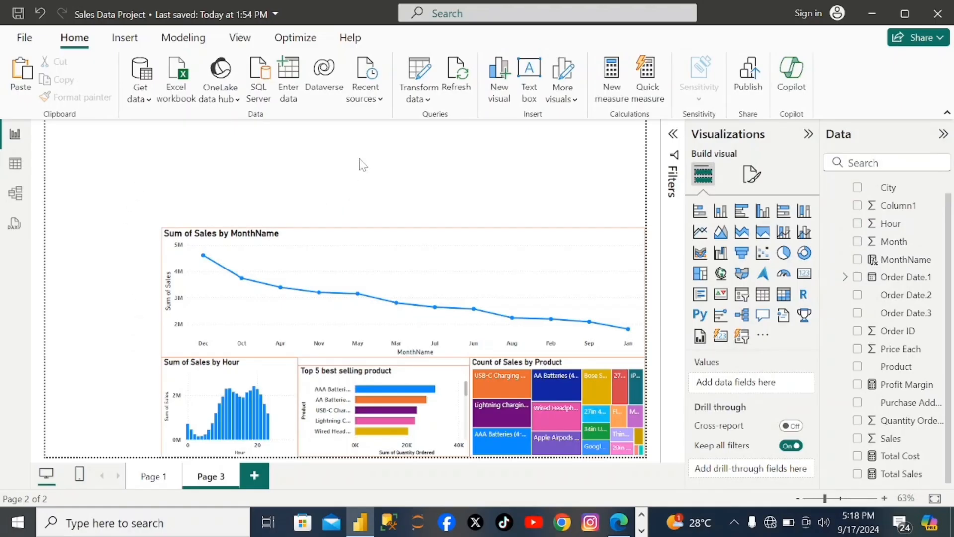
# - Insert a text box and stretch it across the top of the page, above the "Sum of Sales by MonthName" line chart
pyautogui.click(530, 92)
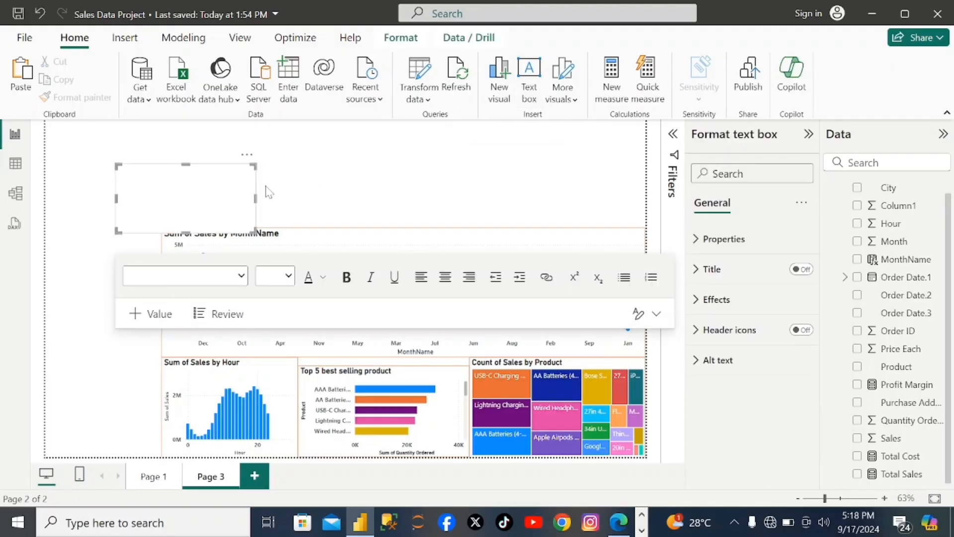
pyautogui.moveTo(255, 191); pyautogui.dragTo(489, 180)
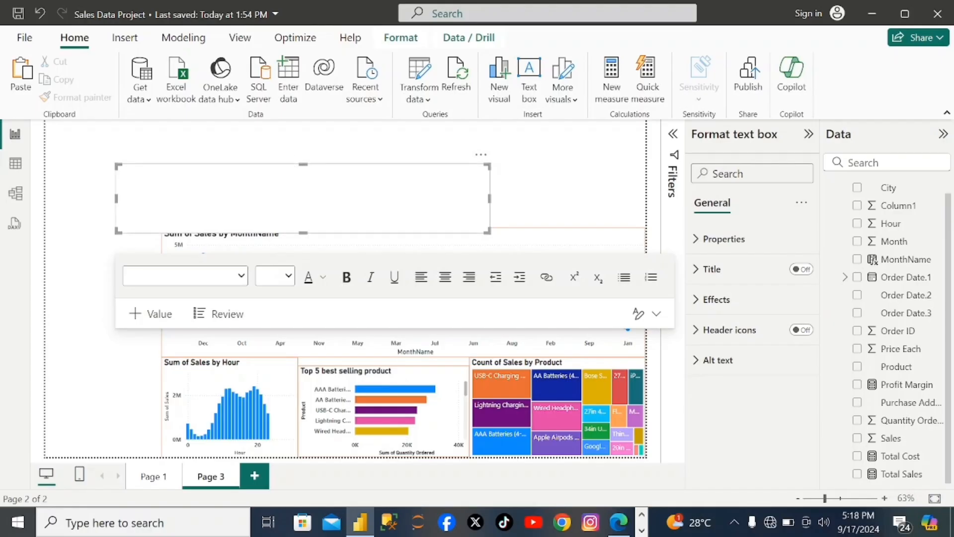
pyautogui.click(315, 180)
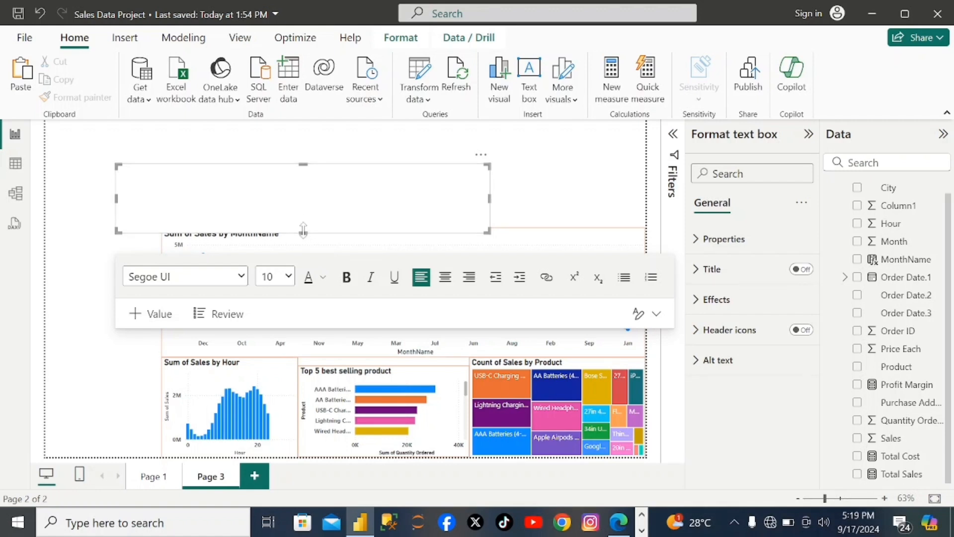
pyautogui.moveTo(301, 229); pyautogui.dragTo(310, 127)
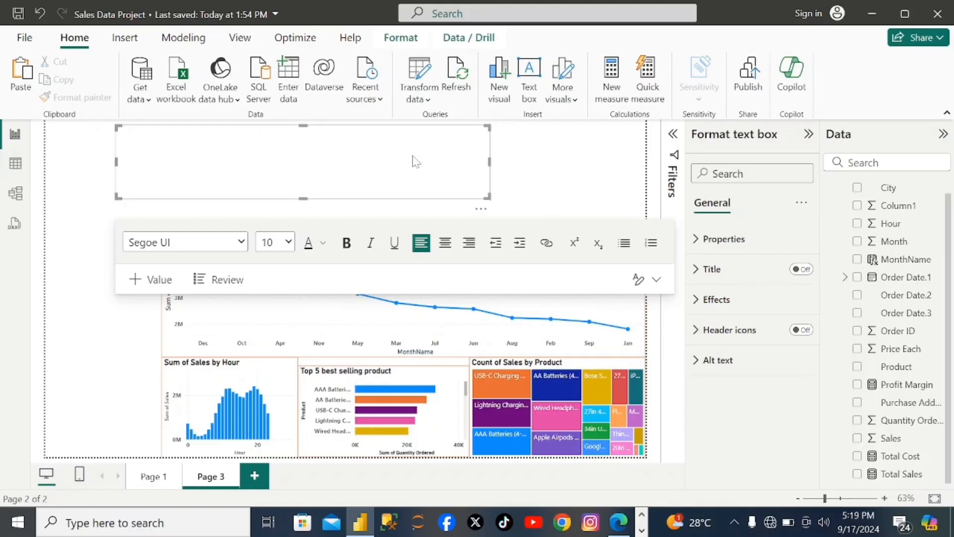
pyautogui.click(496, 167)
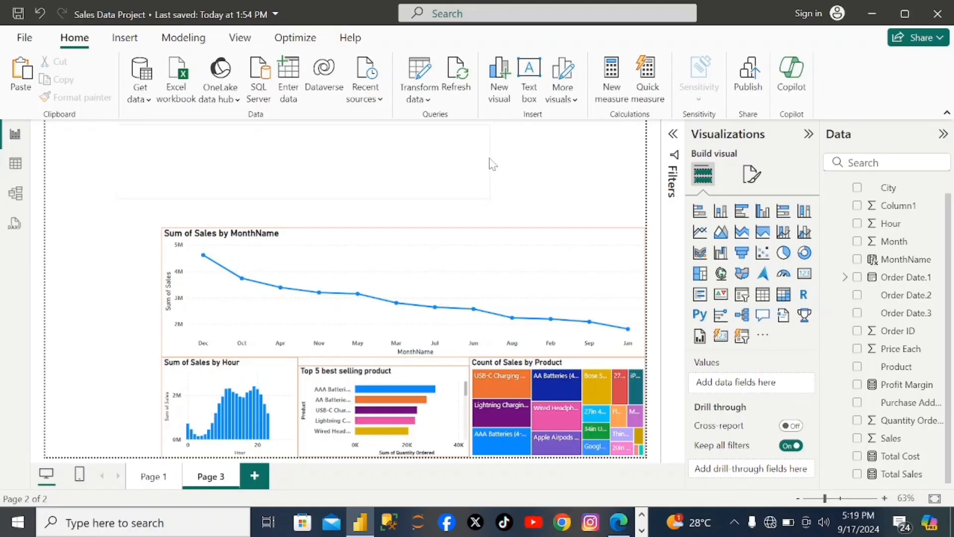
pyautogui.moveTo(492, 164); pyautogui.dragTo(639, 178)
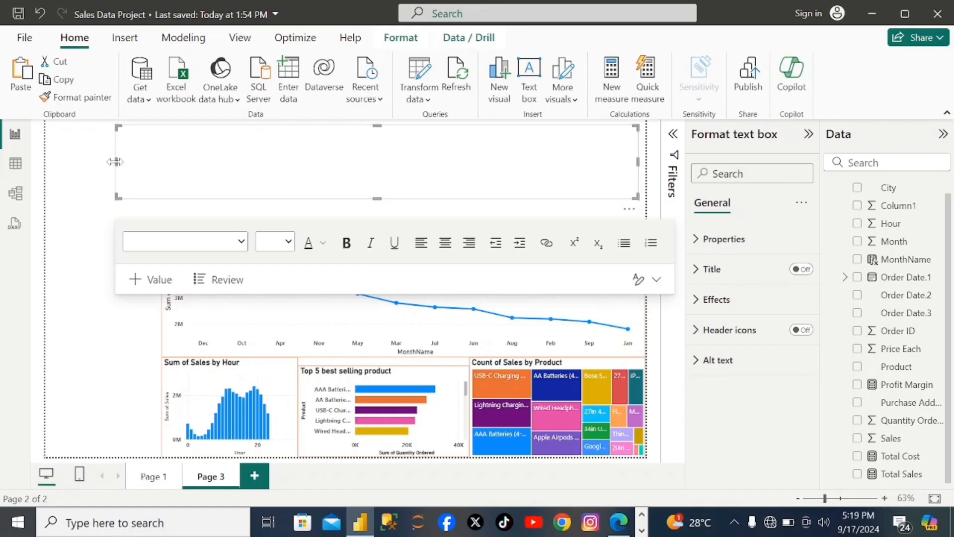
pyautogui.moveTo(117, 162); pyautogui.dragTo(163, 164)
# - Enter "SALES DASHBOARD" as the heading in the new text box
pyautogui.click(246, 165)
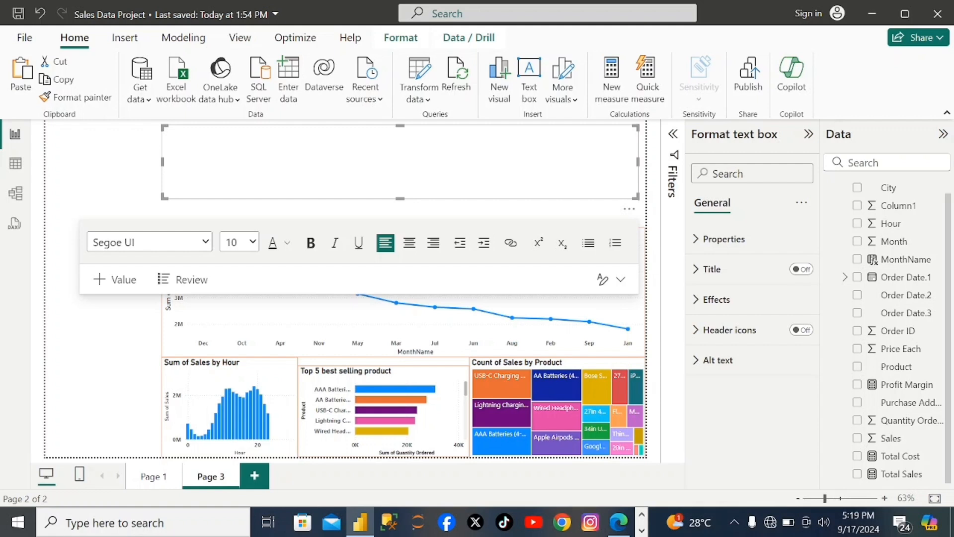
pyautogui.click(310, 243)
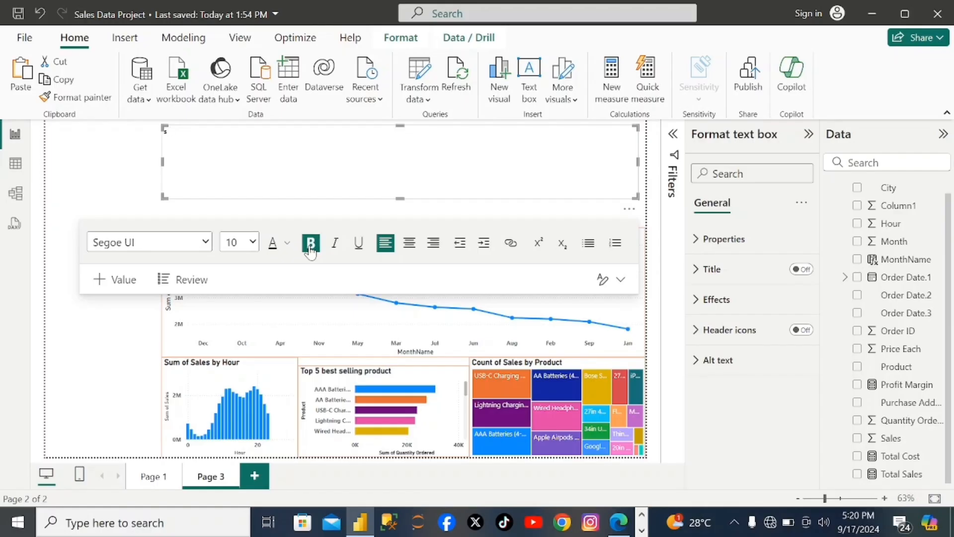
pyautogui.write('ALES DASHBOARD')
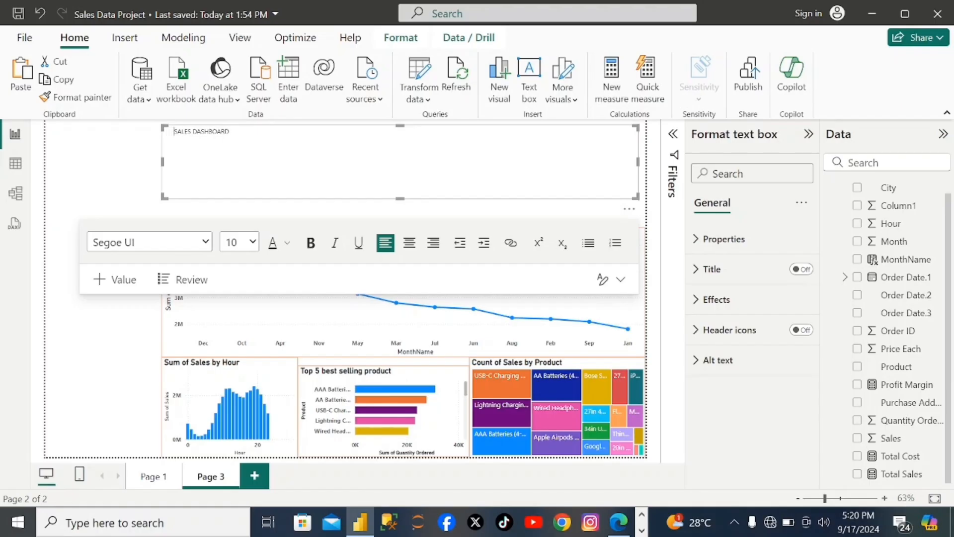
# - Indent the "SALES DASHBOARD" heading slightly, then make it bold with font size 42
pyautogui.moveTo(165, 131); pyautogui.dragTo(178, 132)
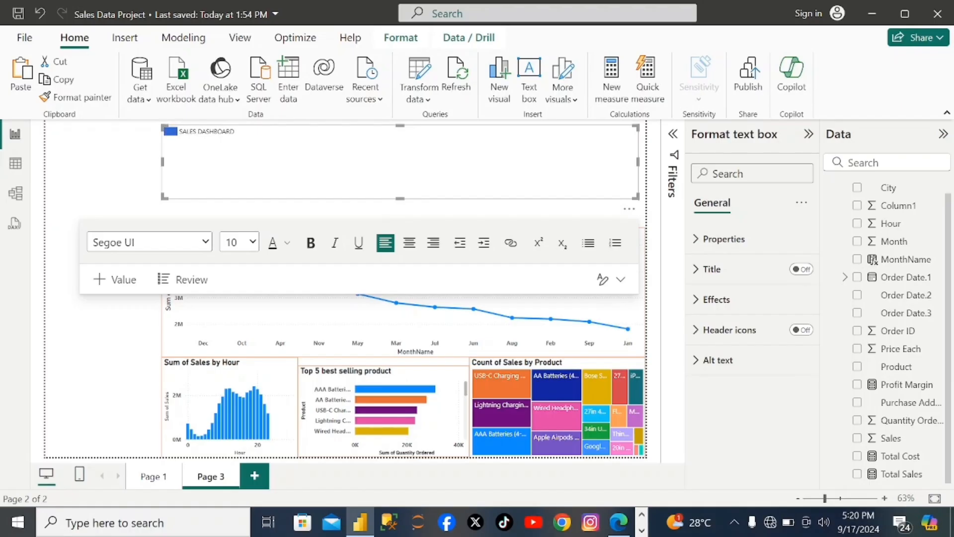
pyautogui.click(179, 137)
pyautogui.moveTo(179, 133); pyautogui.dragTo(238, 143)
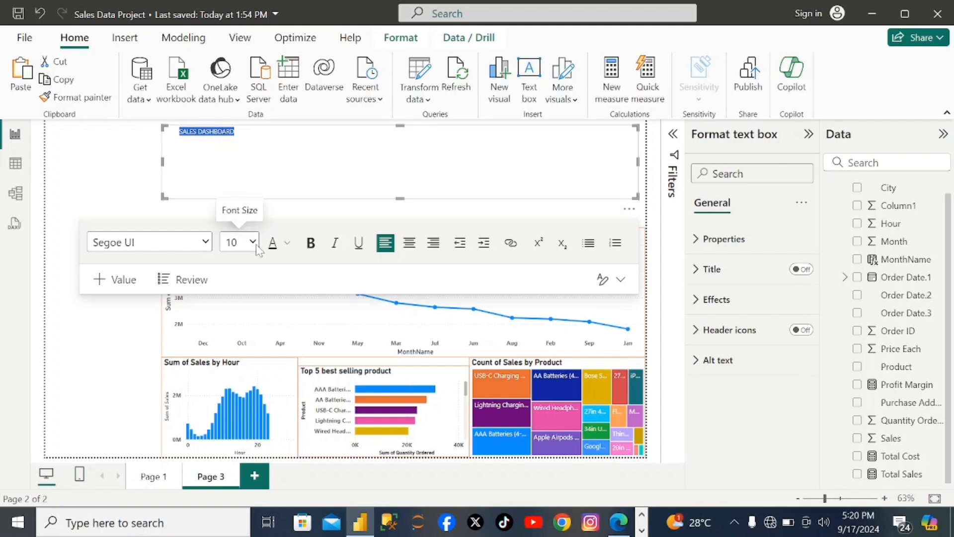
pyautogui.click(311, 242)
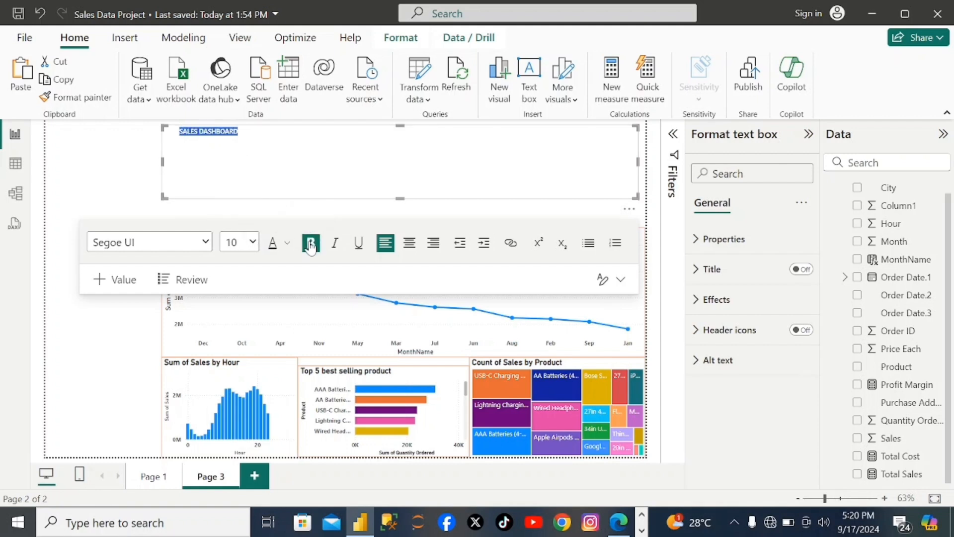
pyautogui.click(253, 242)
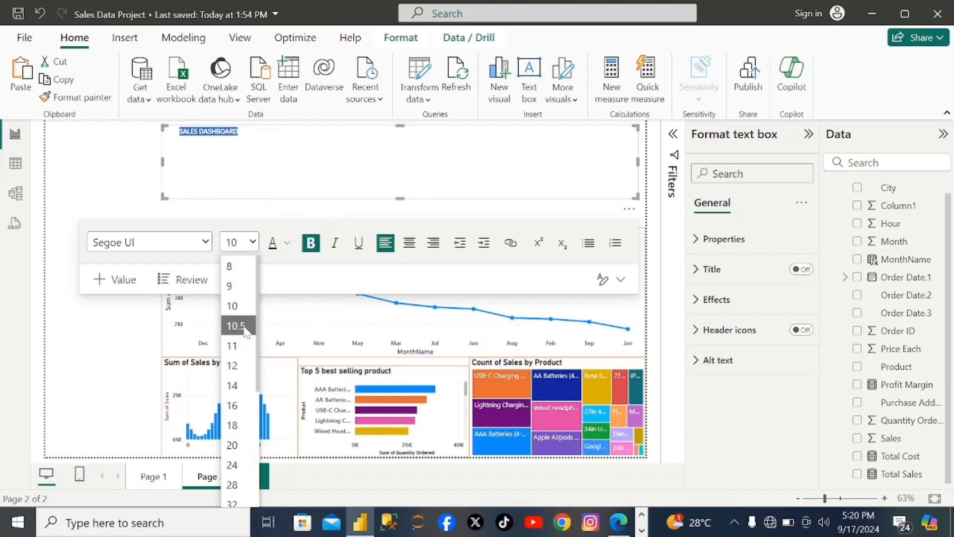
pyautogui.scroll(-3, 241, 388)
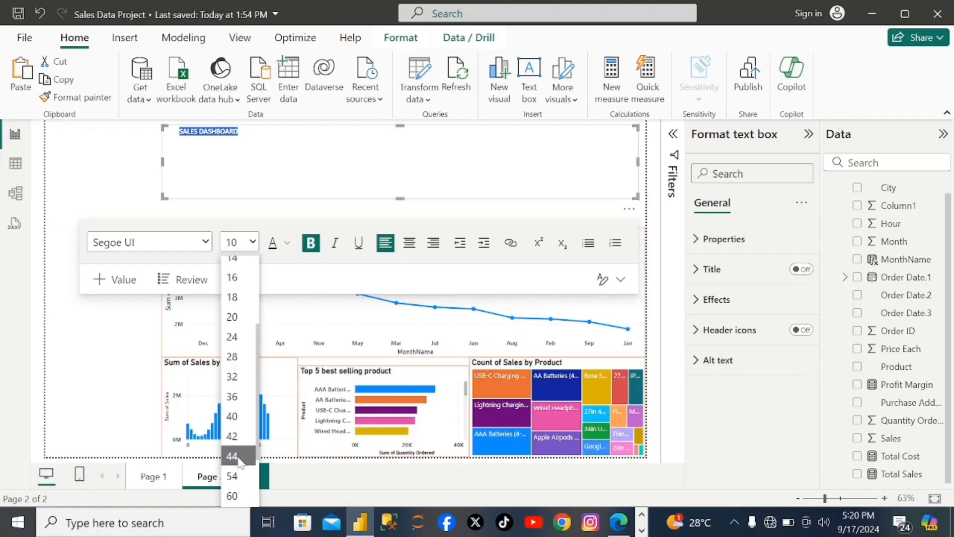
pyautogui.click(237, 476)
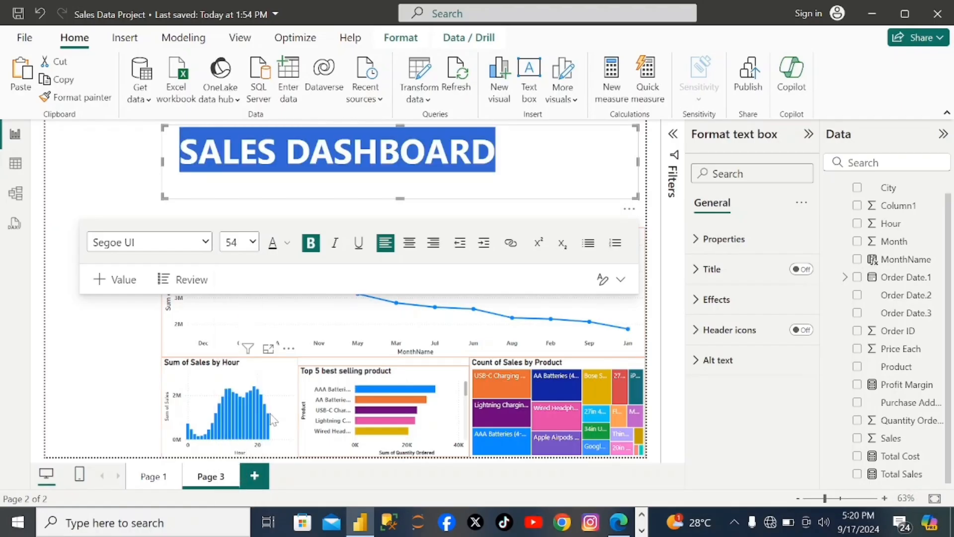
pyautogui.click(252, 242)
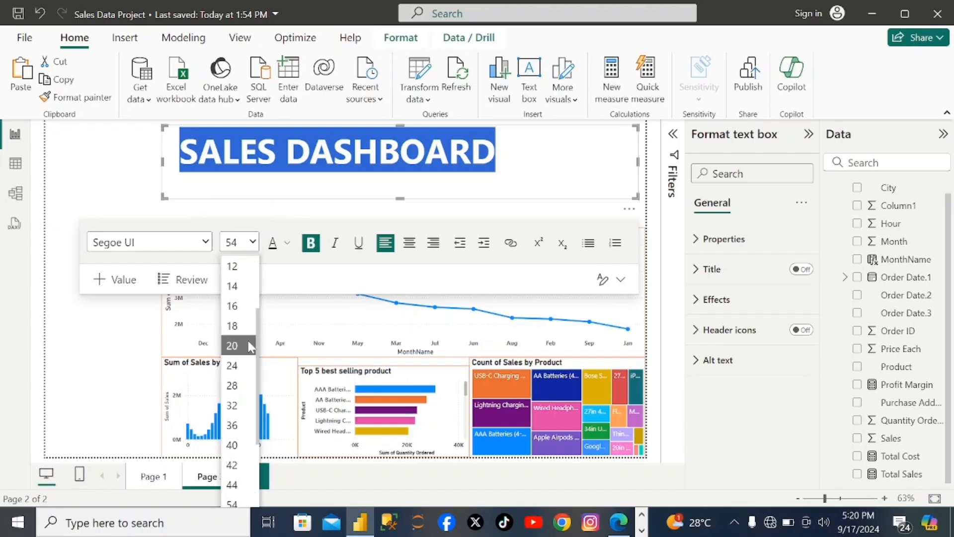
pyautogui.click(241, 468)
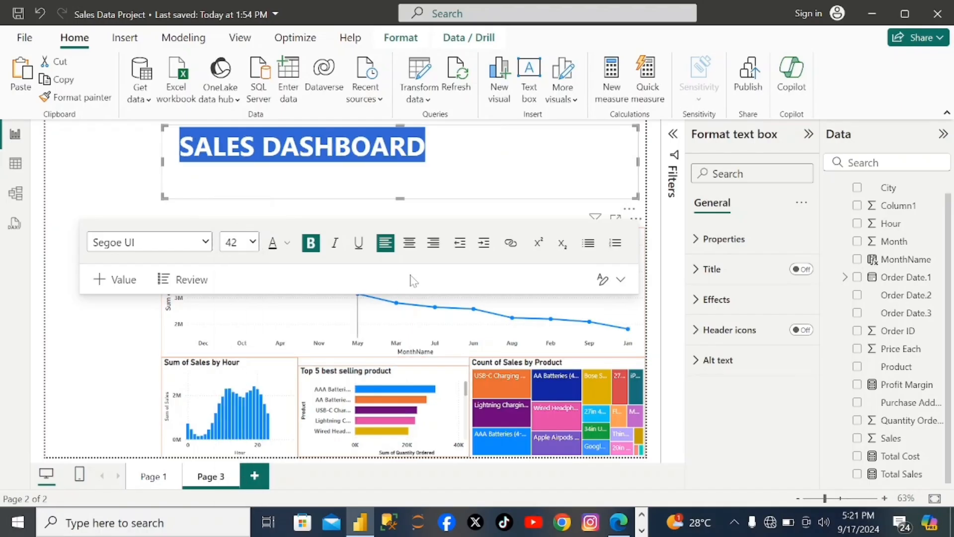
pyautogui.click(454, 178)
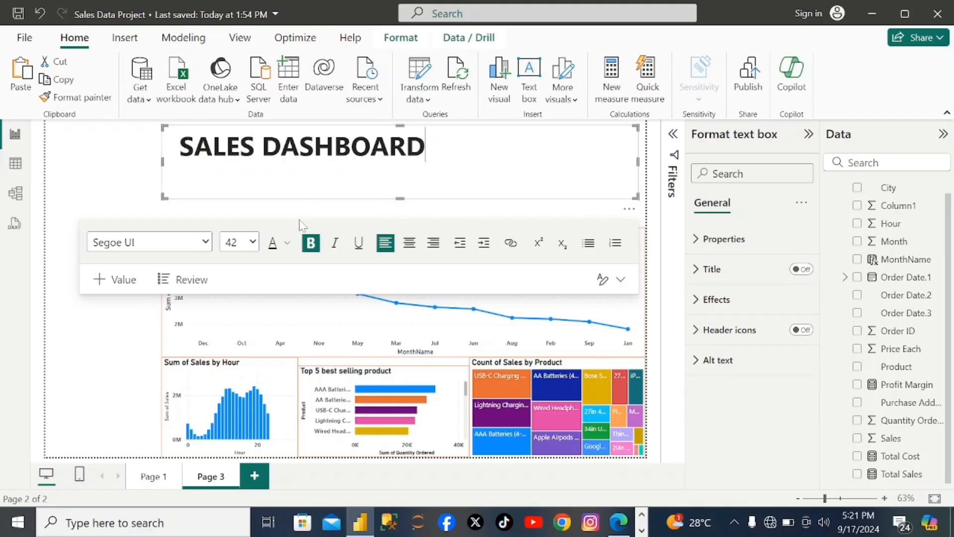
# - Indent the heading further and add "2019" on the same line, spaced out toward the far end of the text box
pyautogui.click(180, 147)
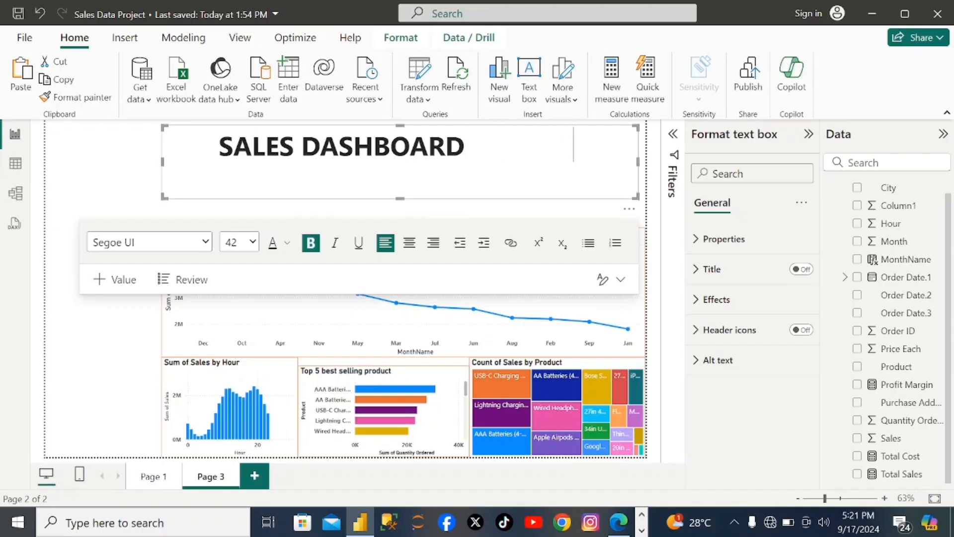
pyautogui.write('20')
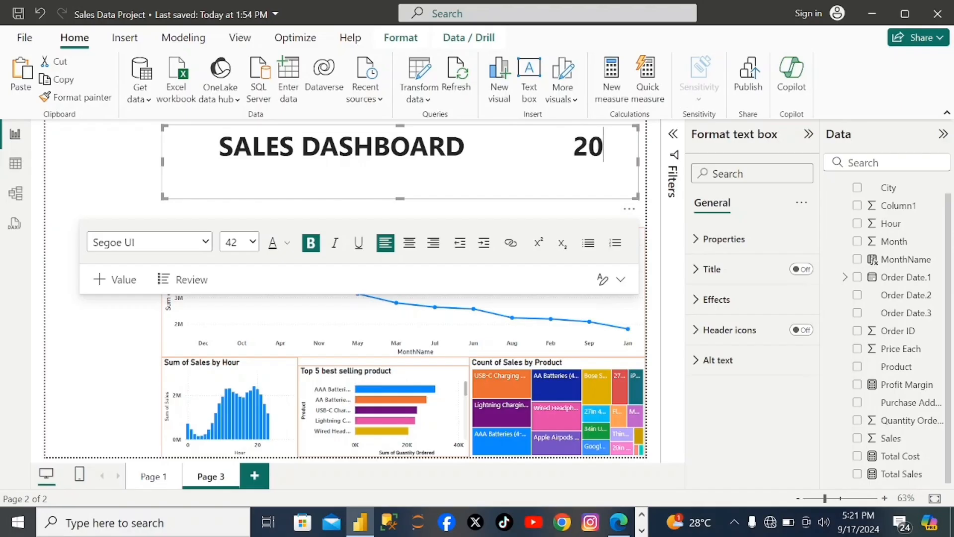
pyautogui.write('19')
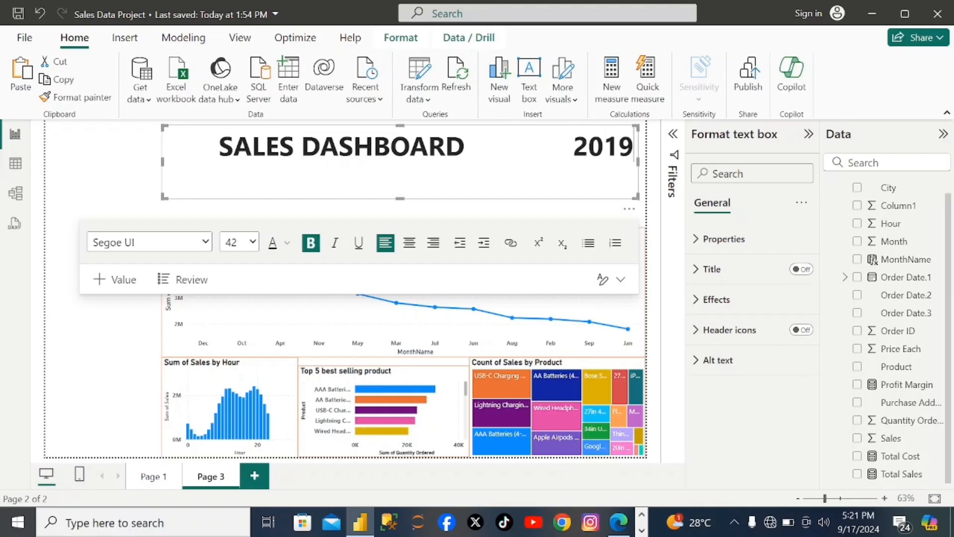
# - Set the font size of "2019" in the heading to 32
pyautogui.moveTo(574, 148); pyautogui.dragTo(634, 148)
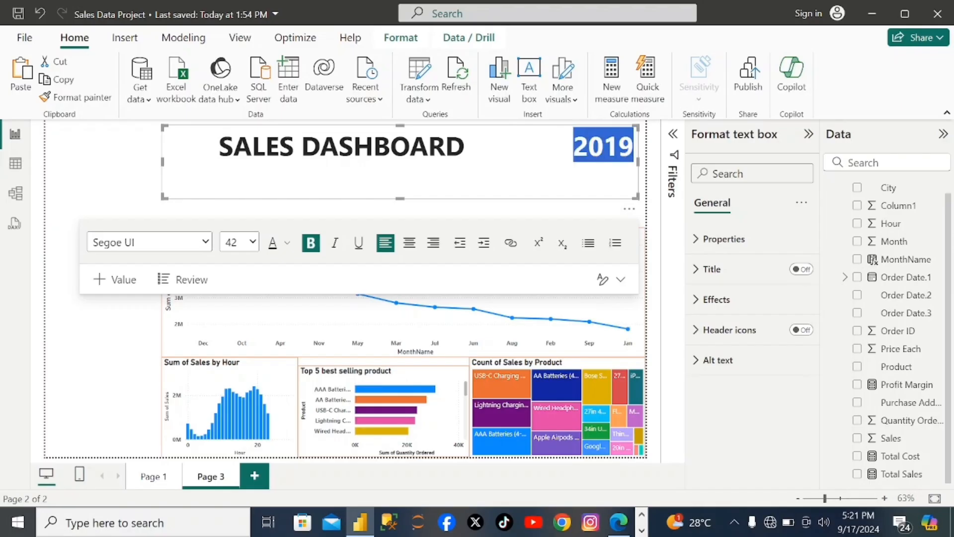
pyautogui.click(256, 246)
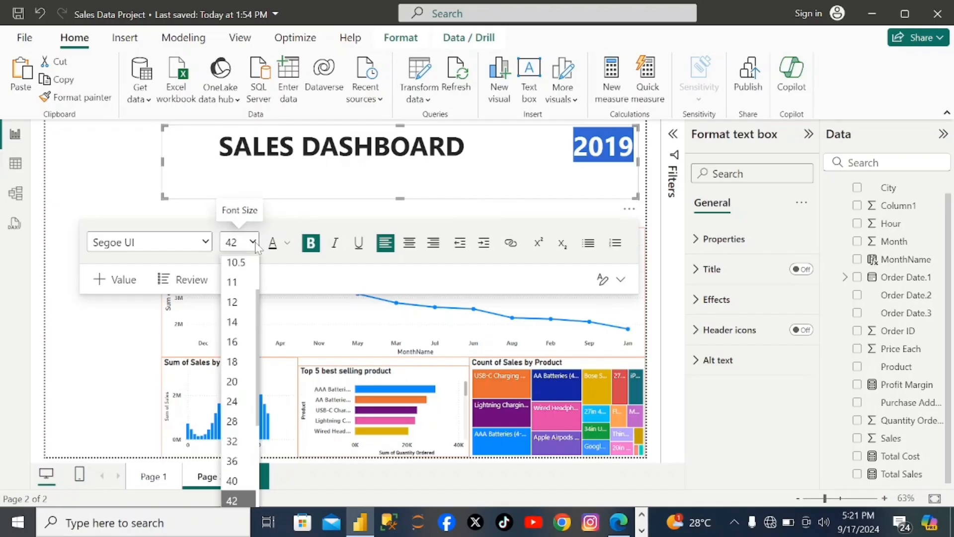
pyautogui.click(238, 446)
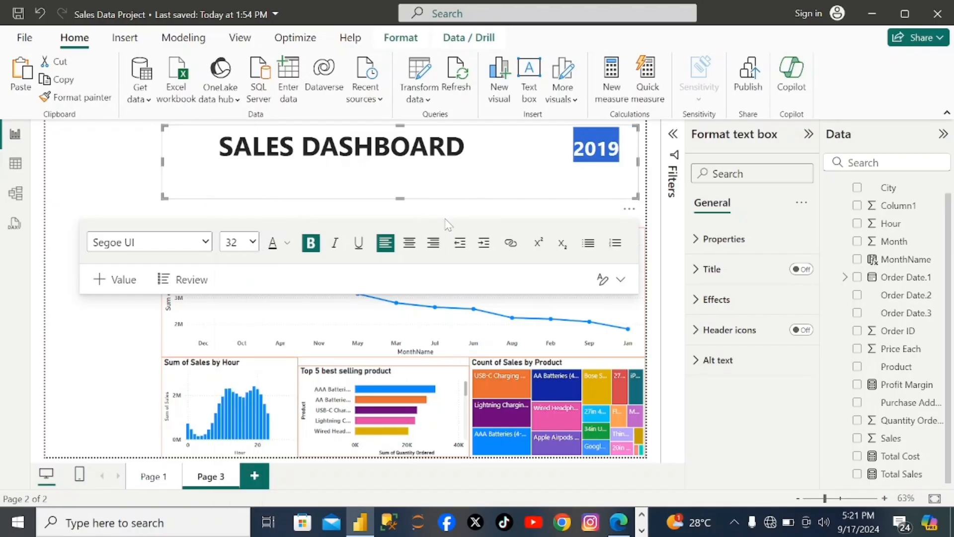
pyautogui.click(461, 180)
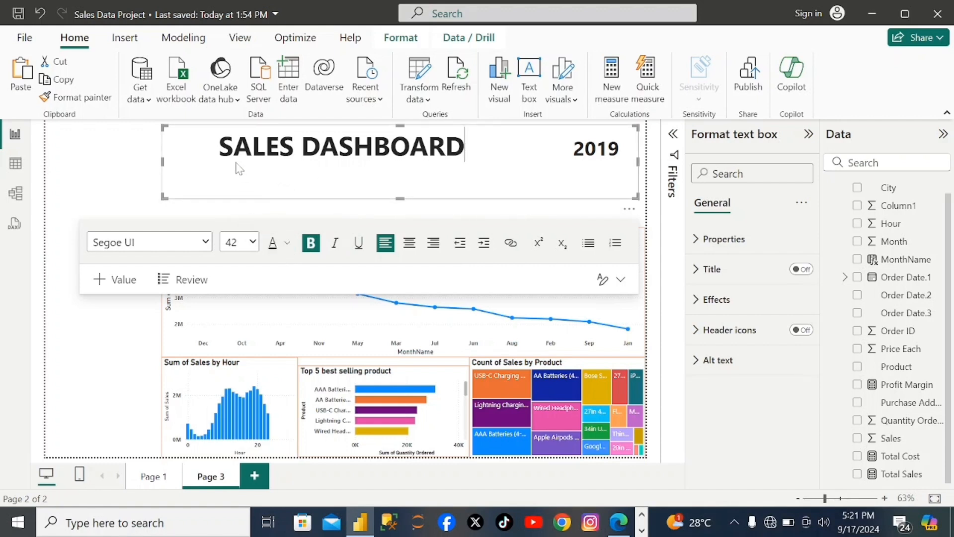
# - Change the font color of both "SALES DASHBOARD" and "2019" to white
pyautogui.moveTo(220, 148); pyautogui.dragTo(465, 148)
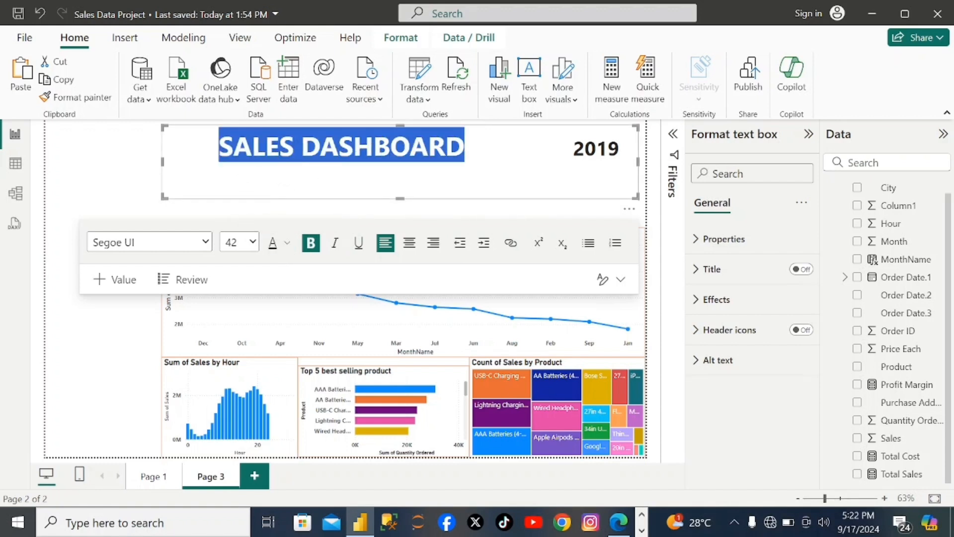
pyautogui.click(288, 245)
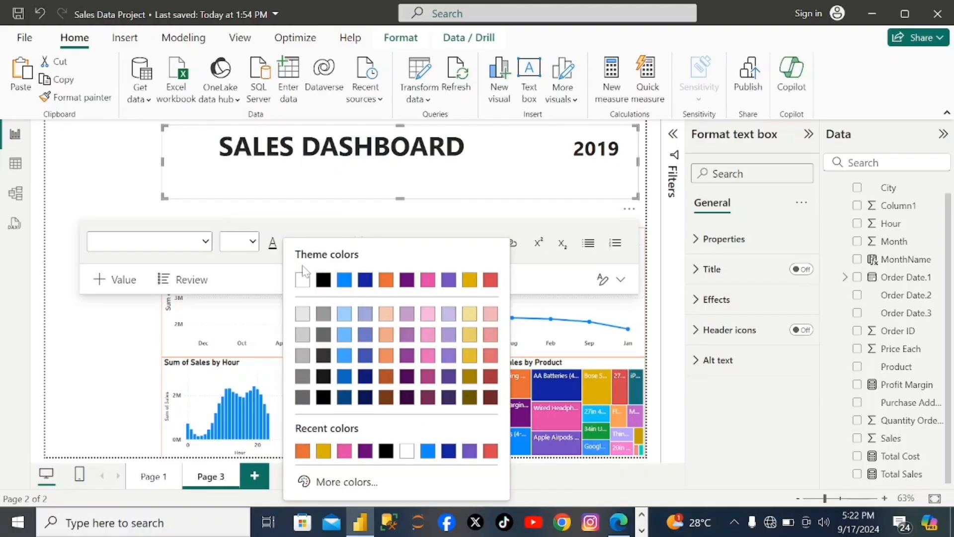
pyautogui.click(306, 280)
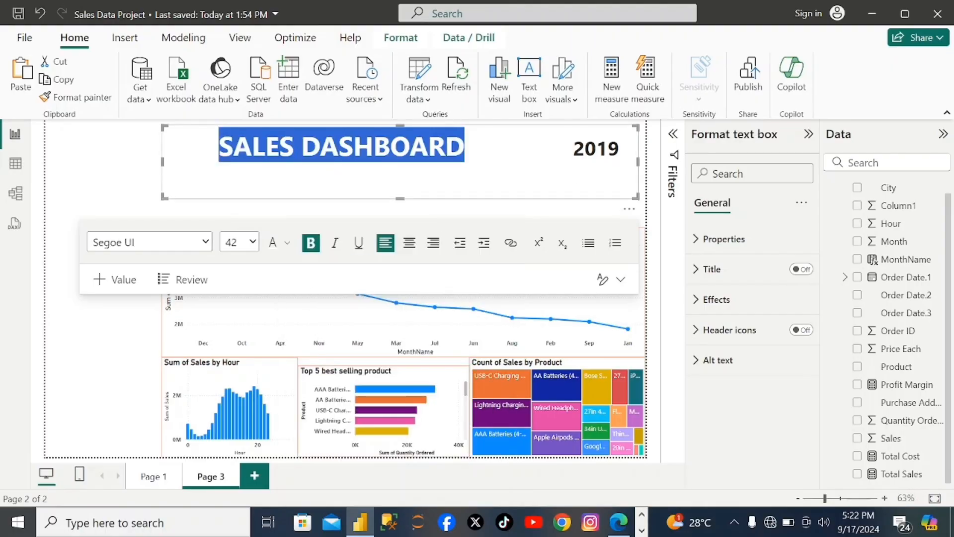
pyautogui.moveTo(574, 149); pyautogui.dragTo(619, 149)
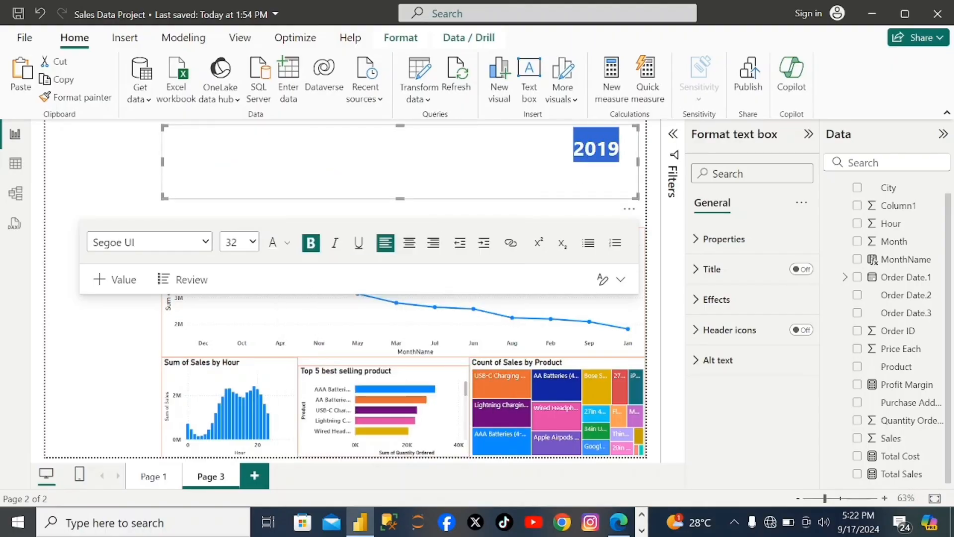
pyautogui.click(285, 244)
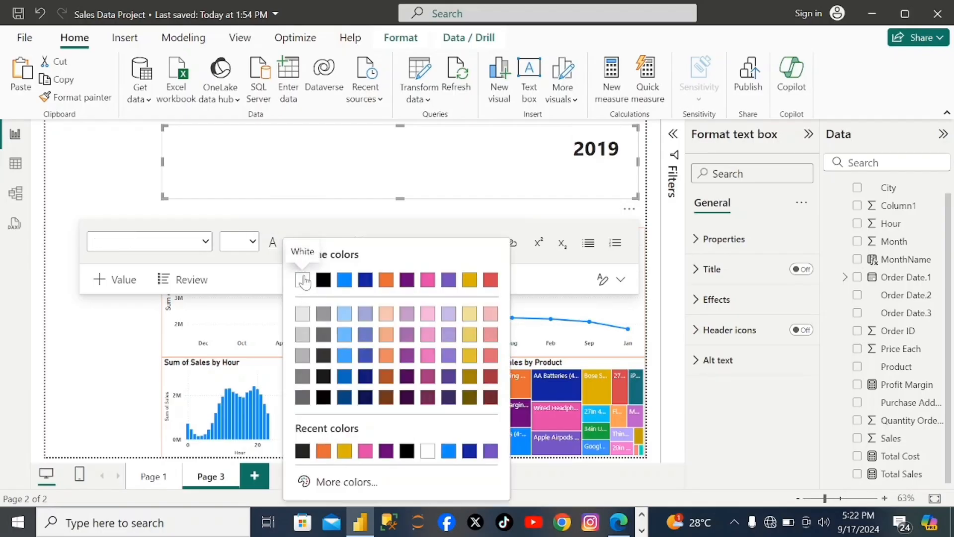
pyautogui.click(305, 279)
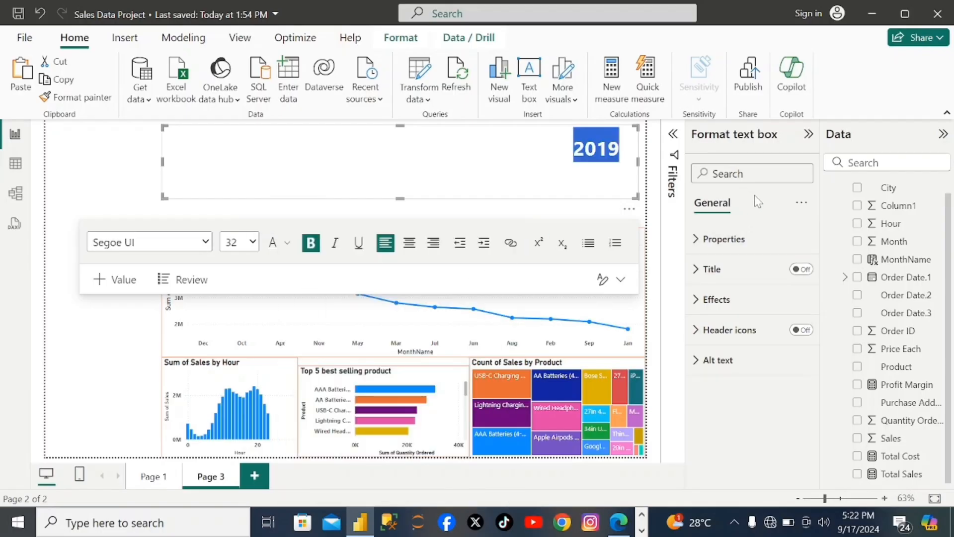
# - Set the heading text box's background color to "Black, 40% lighter"
pyautogui.click(696, 300)
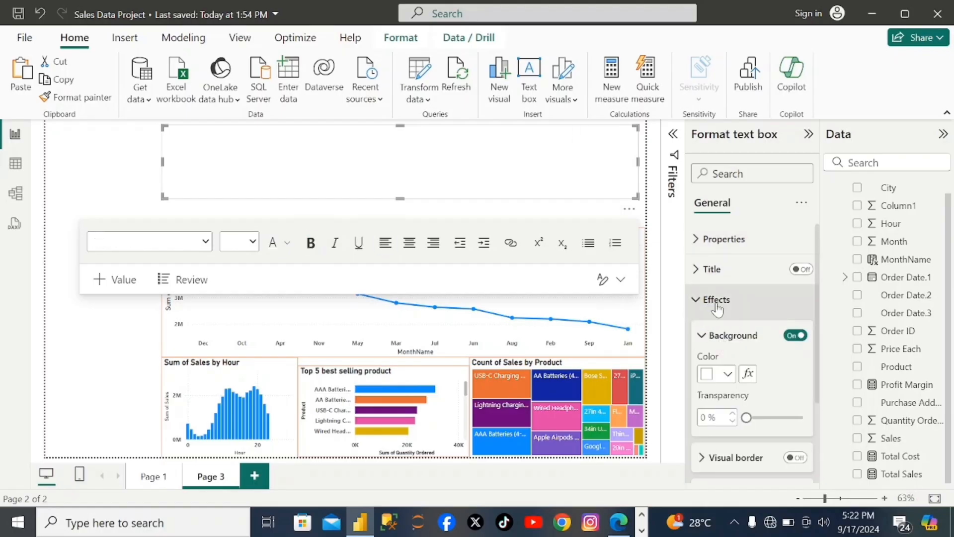
pyautogui.click(728, 375)
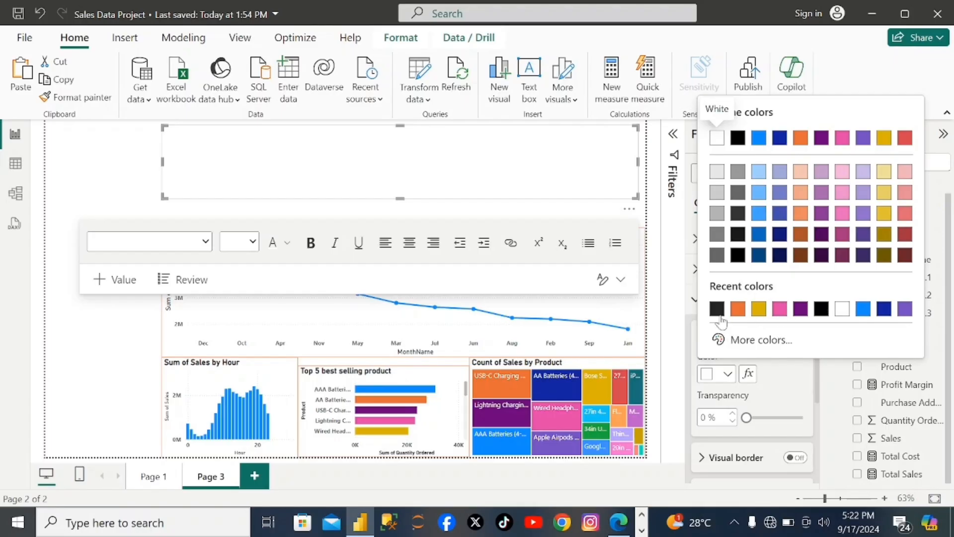
pyautogui.click(717, 309)
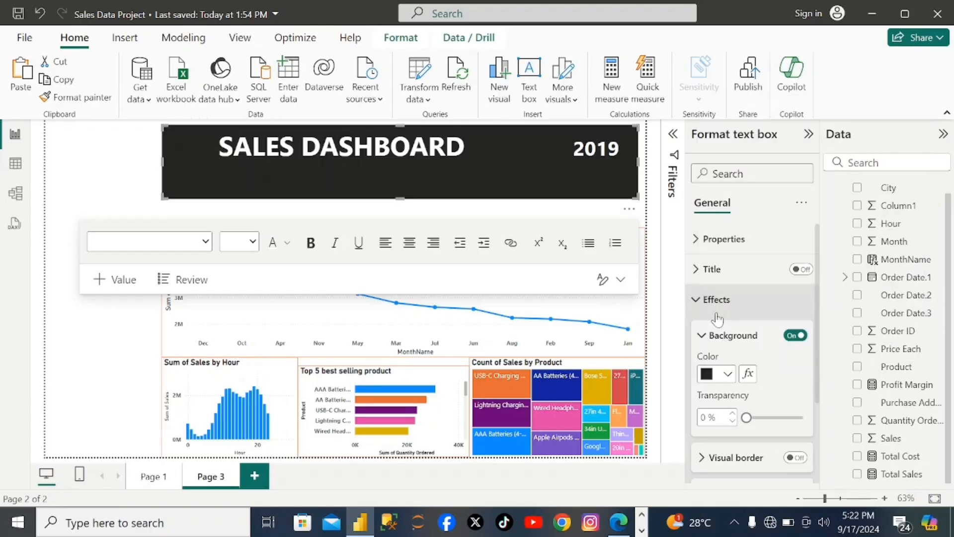
pyautogui.click(728, 374)
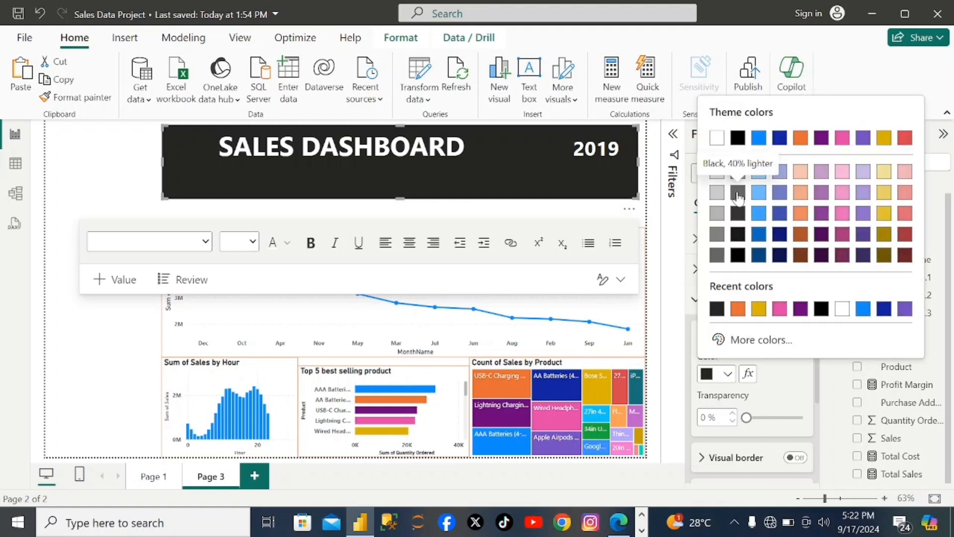
pyautogui.click(738, 195)
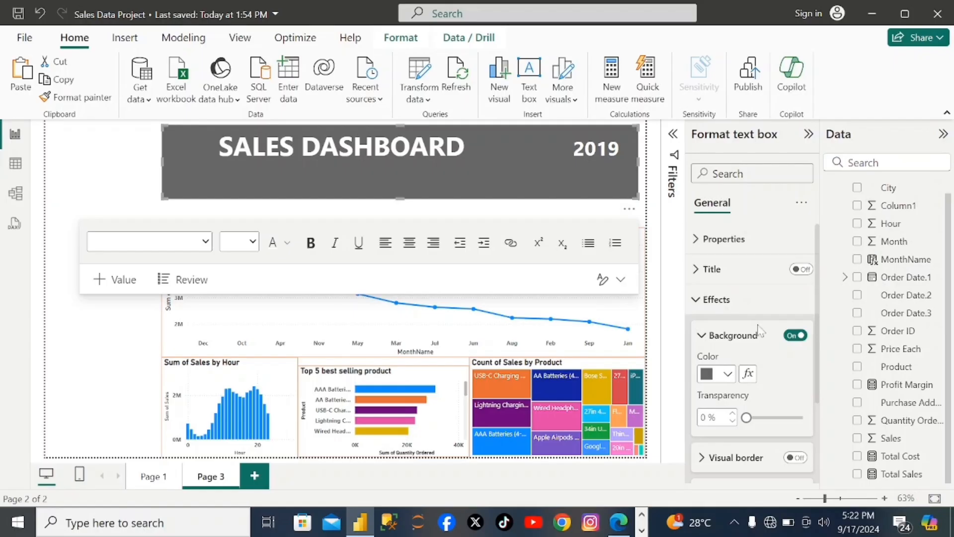
# - Change the heading text box's background from gray to the near-black shade among the recent colors
pyautogui.click(729, 377)
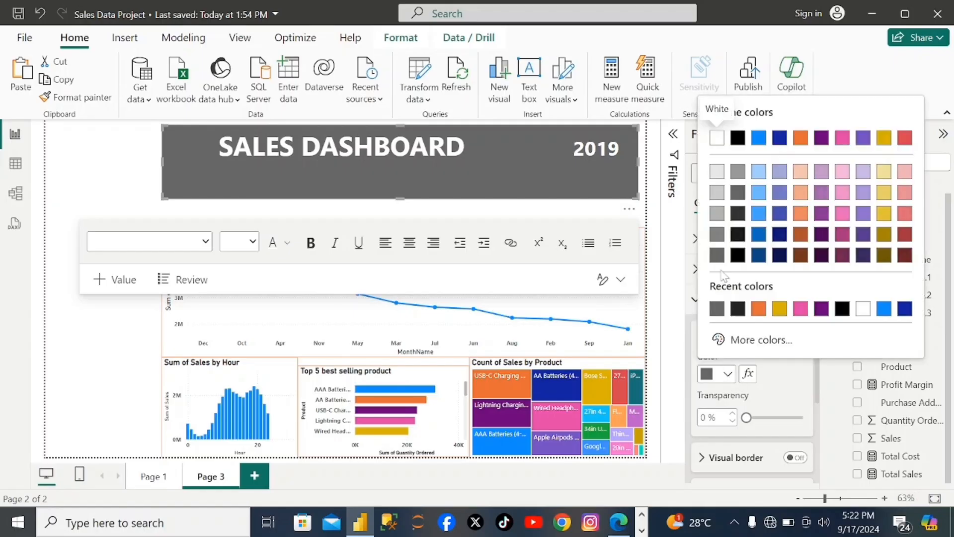
pyautogui.click(719, 259)
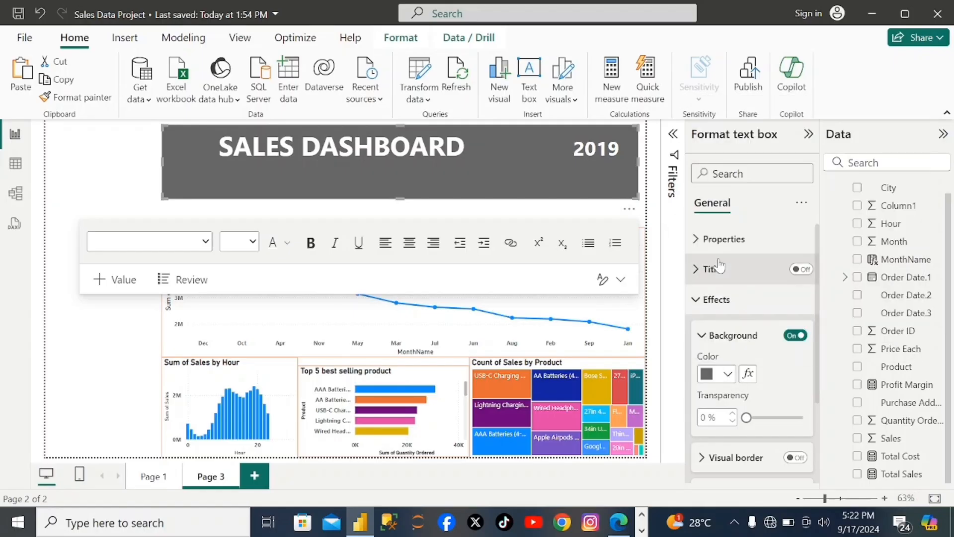
pyautogui.click(729, 375)
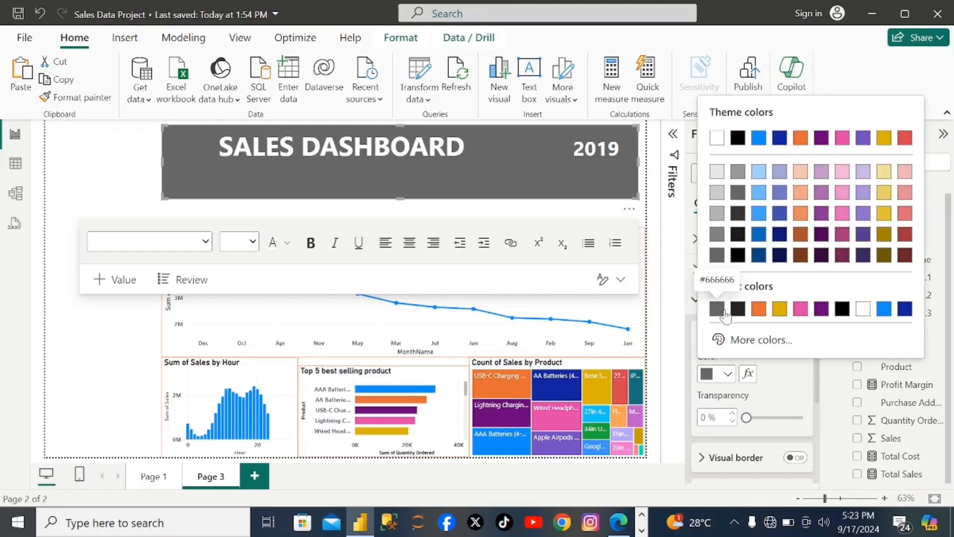
pyautogui.click(738, 309)
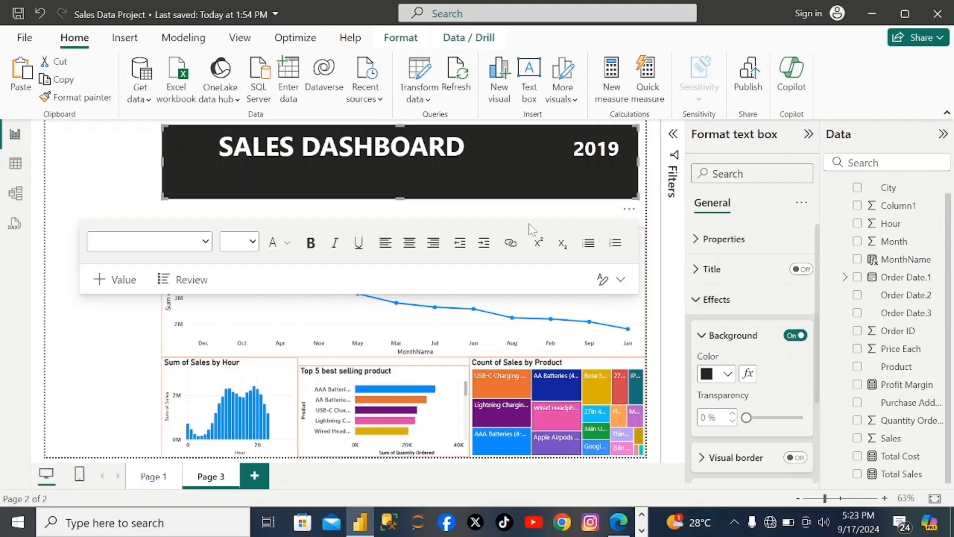
pyautogui.click(512, 195)
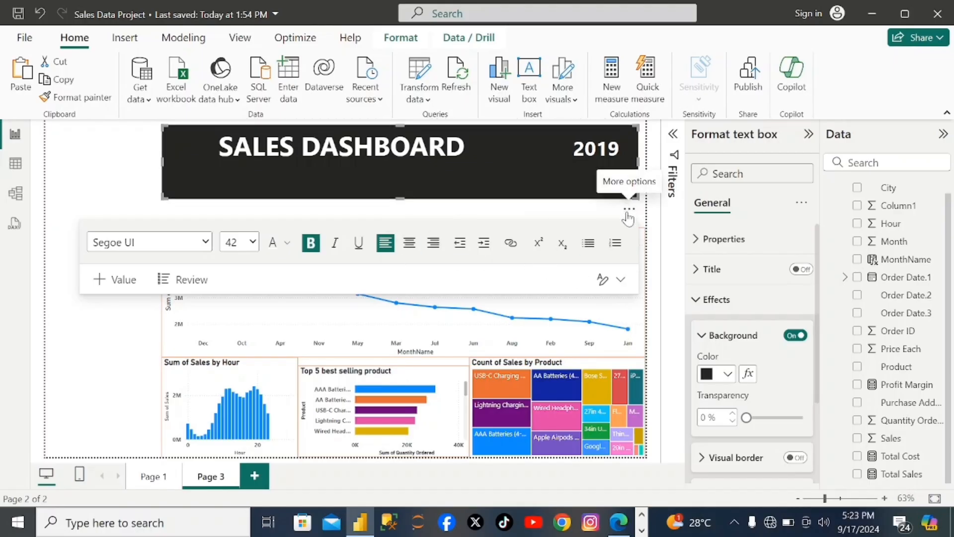
# - Add an empty slicer, narrow it to the blank side column, and place it beside the Sum of Sales by Hour chart
pyautogui.click(91, 408)
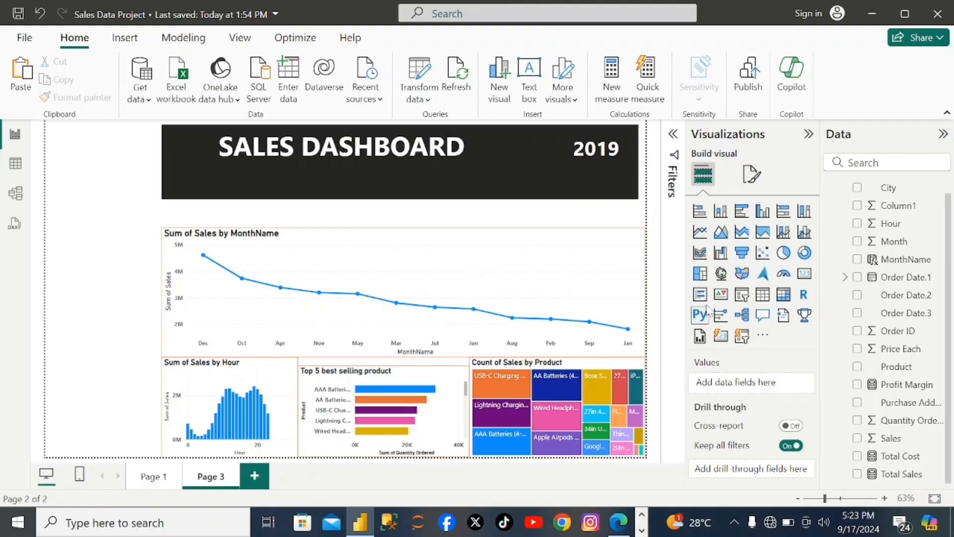
pyautogui.click(742, 295)
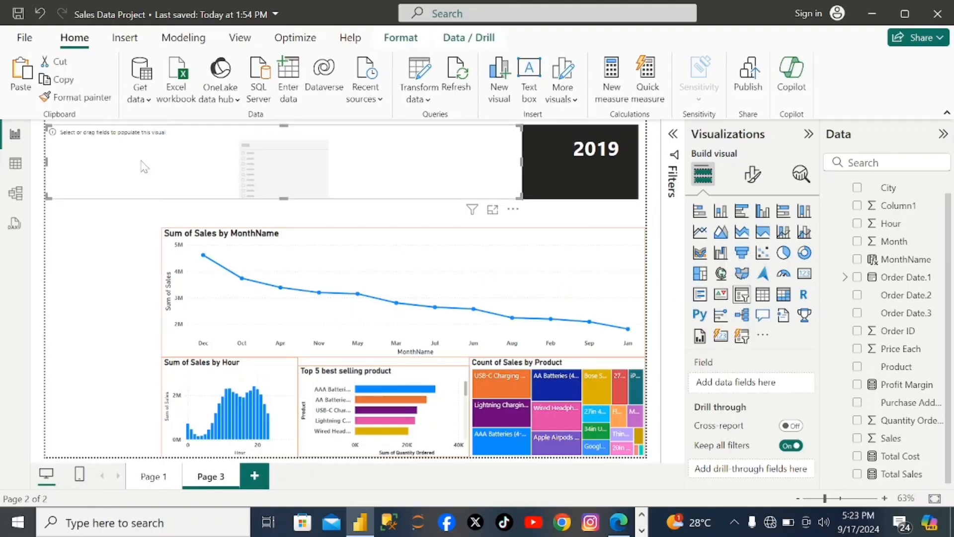
pyautogui.moveTo(145, 167); pyautogui.dragTo(121, 245)
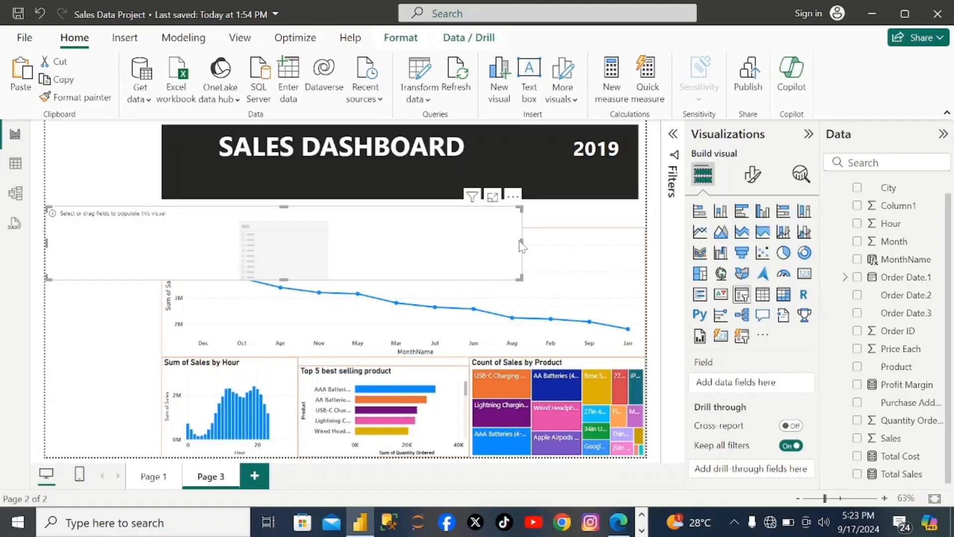
pyautogui.moveTo(522, 243); pyautogui.dragTo(154, 229)
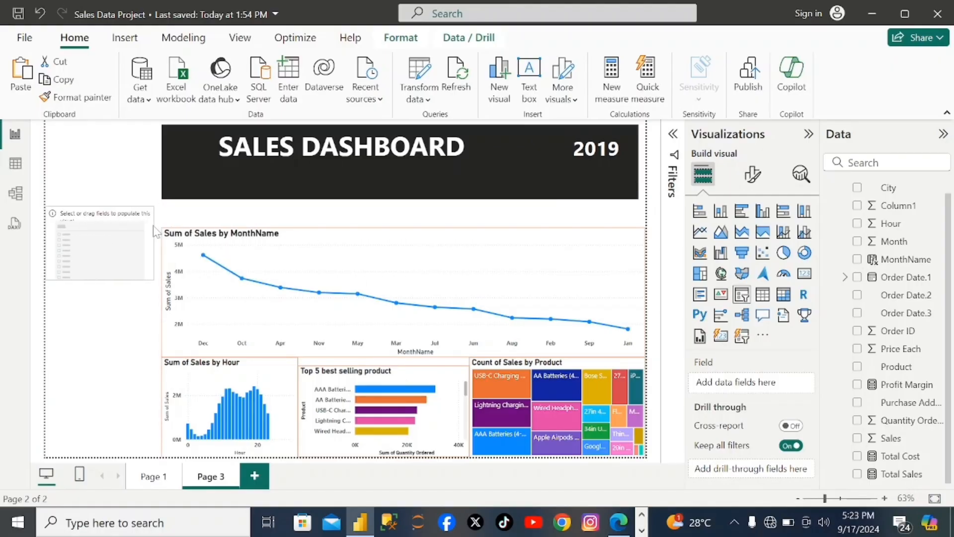
pyautogui.moveTo(105, 274); pyautogui.dragTo(99, 455)
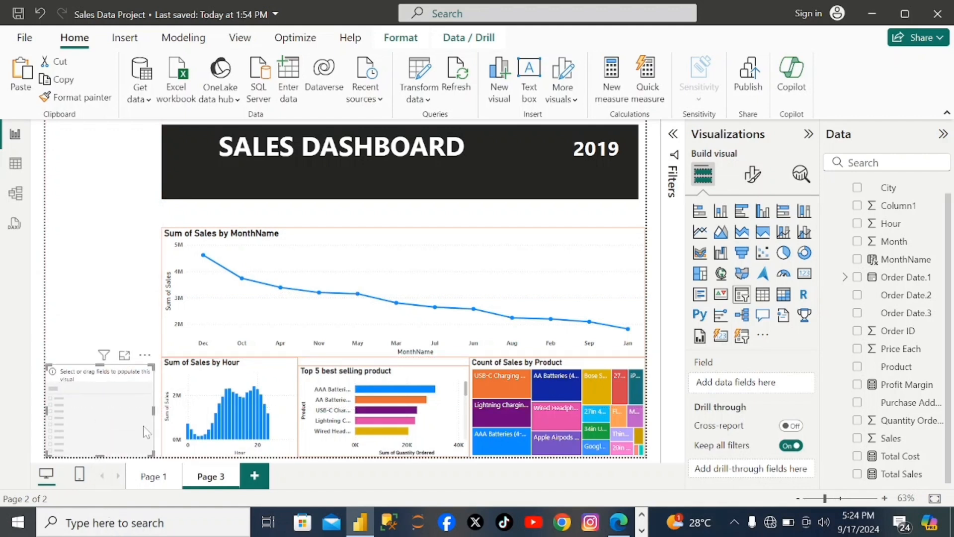
pyautogui.moveTo(153, 409); pyautogui.dragTo(153, 414)
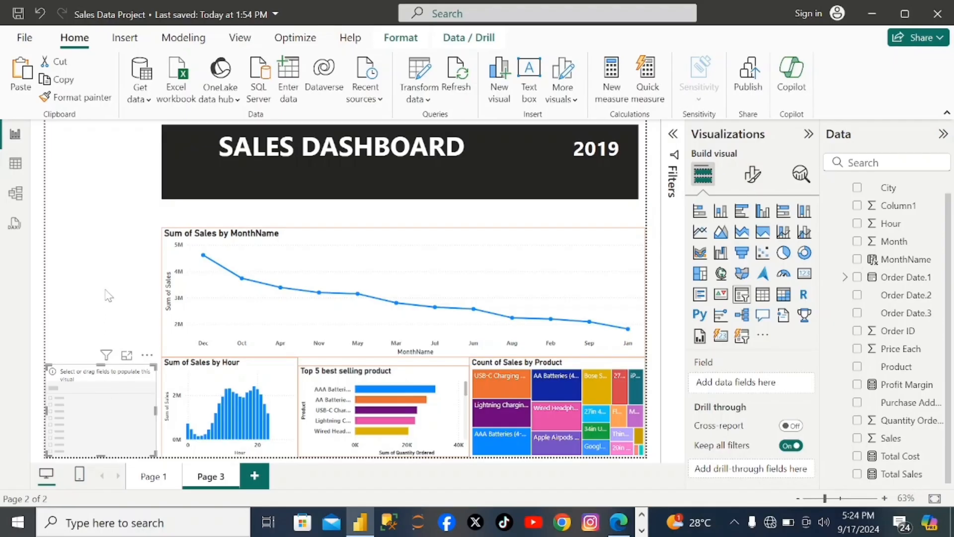
# - Paste a second copy of the empty slicer and position it directly above the first one
pyautogui.hotkey('ctrl', 'v')
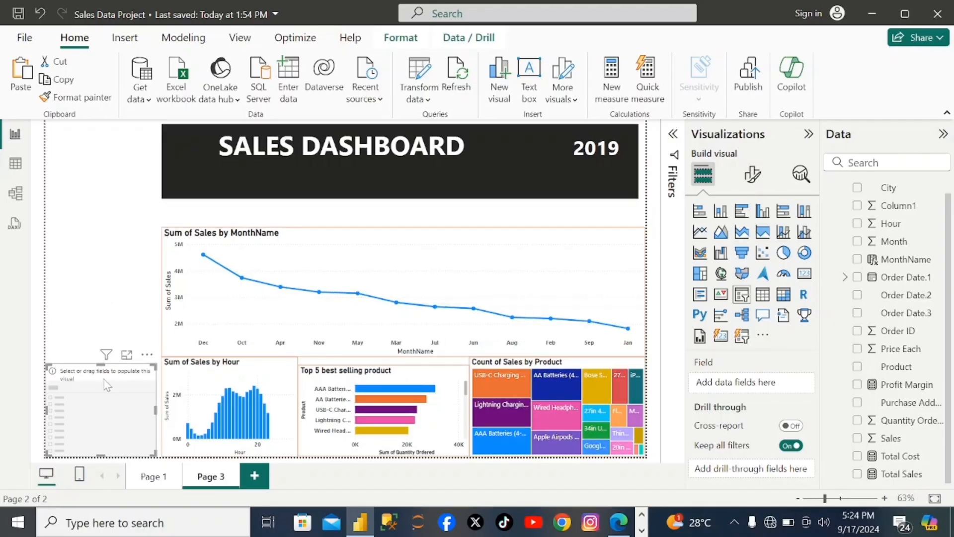
pyautogui.moveTo(104, 378); pyautogui.dragTo(94, 270)
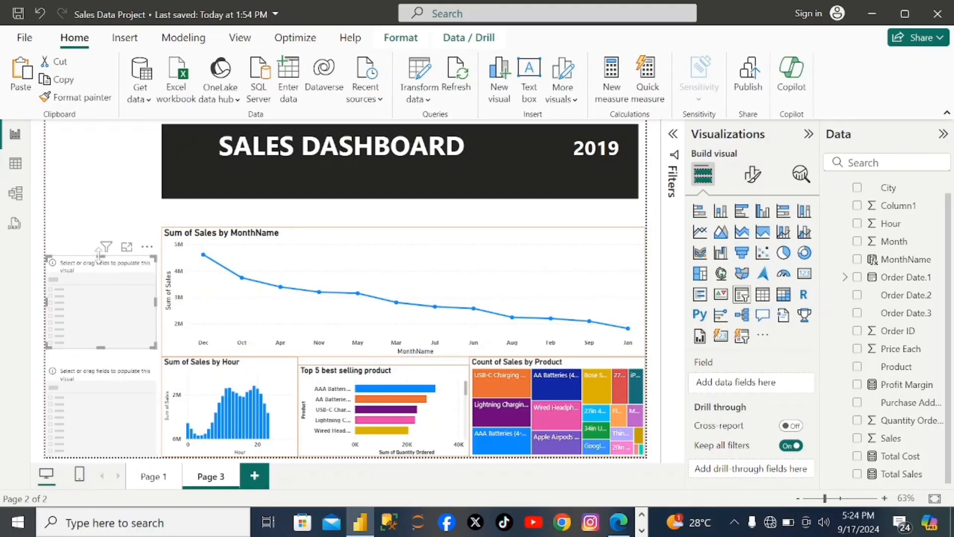
pyautogui.moveTo(103, 253)
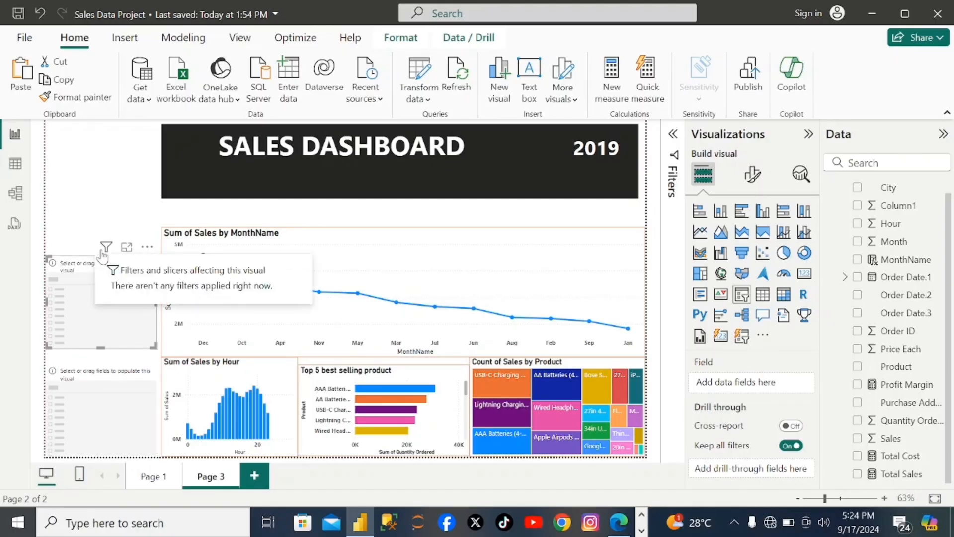
# - Assign the Hour field to the lower slicer and the MonthName field to the upper slicer
pyautogui.click(108, 404)
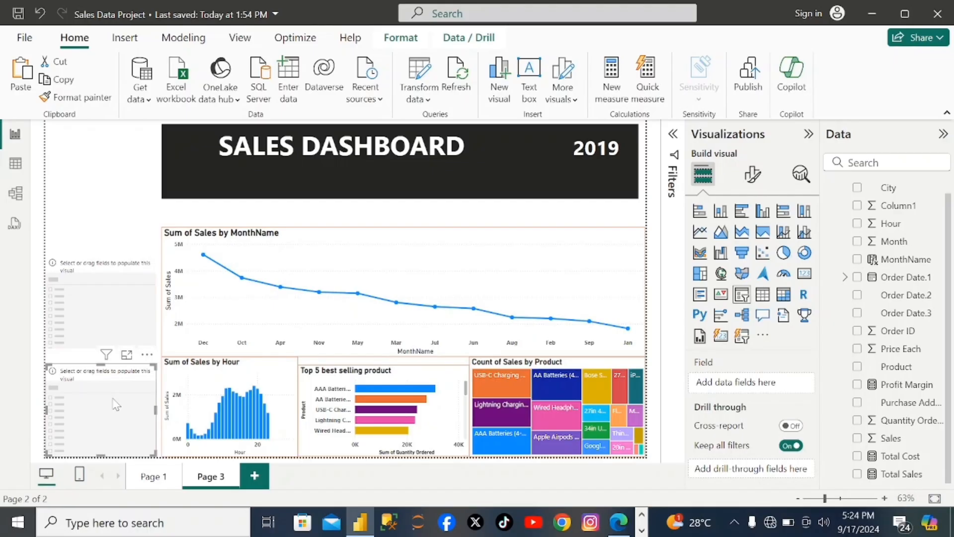
pyautogui.click(857, 223)
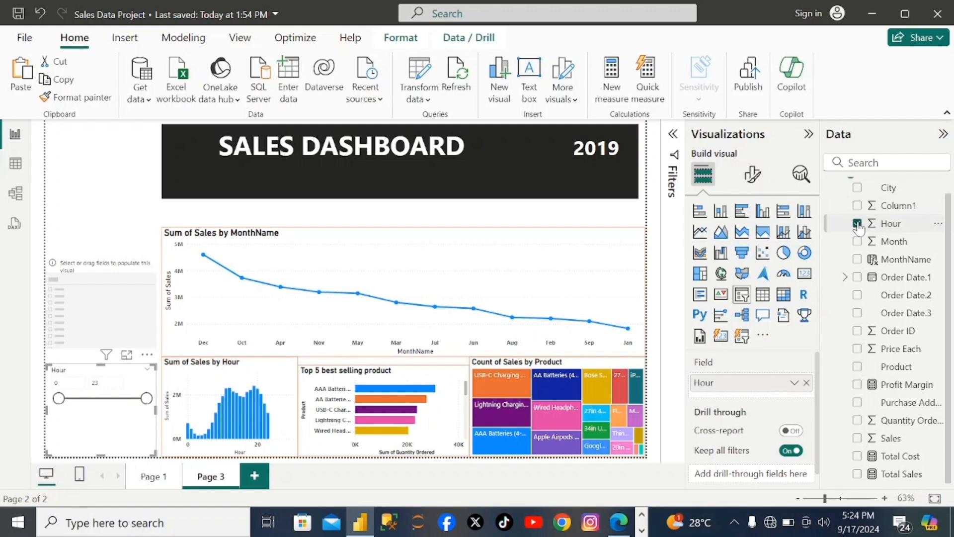
pyautogui.click(115, 302)
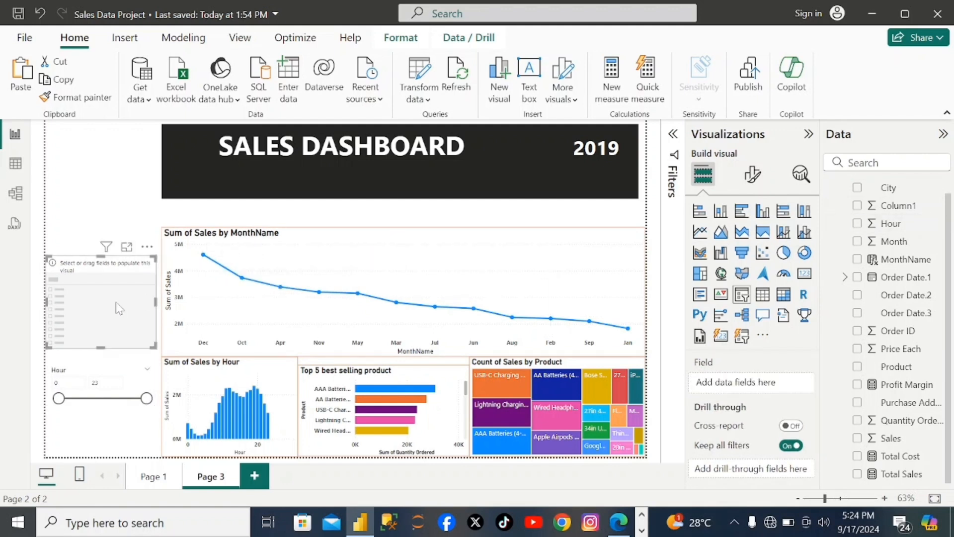
pyautogui.click(858, 260)
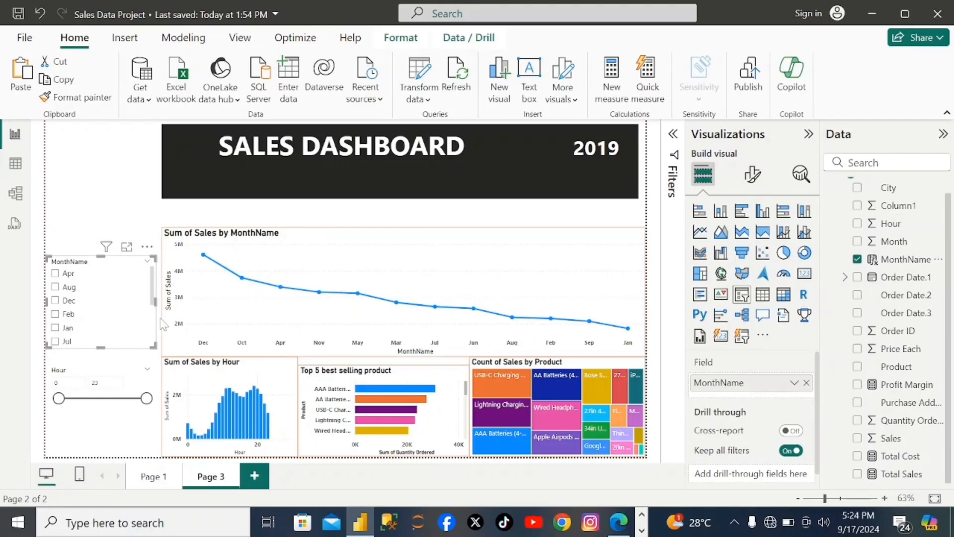
# - Set the MonthName column's Sort by column option to MonthName
pyautogui.moveTo(153, 299)
pyautogui.mouseDown()
pyautogui.moveTo(154, 338)
pyautogui.moveTo(154, 288)
pyautogui.mouseUp()
pyautogui.doubleClick(905, 259)
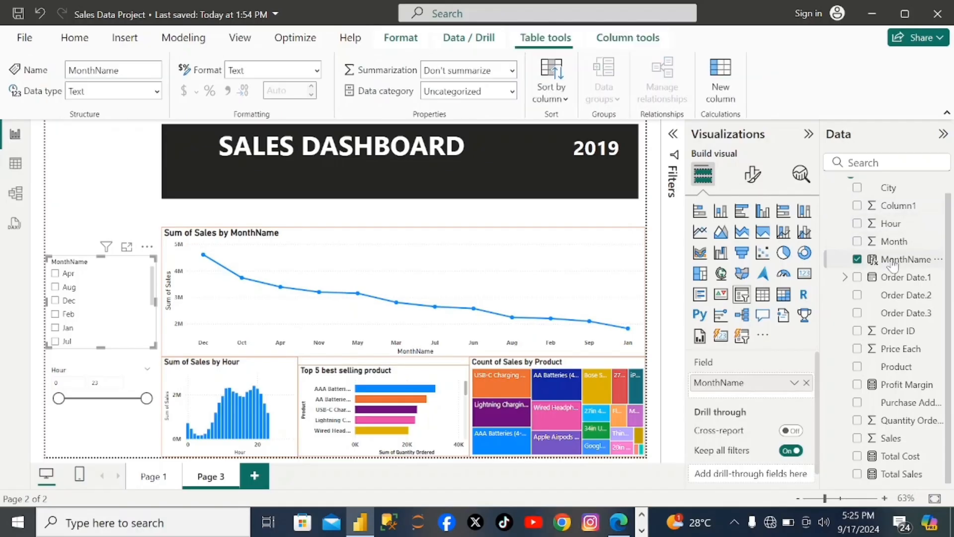
pyautogui.click(564, 99)
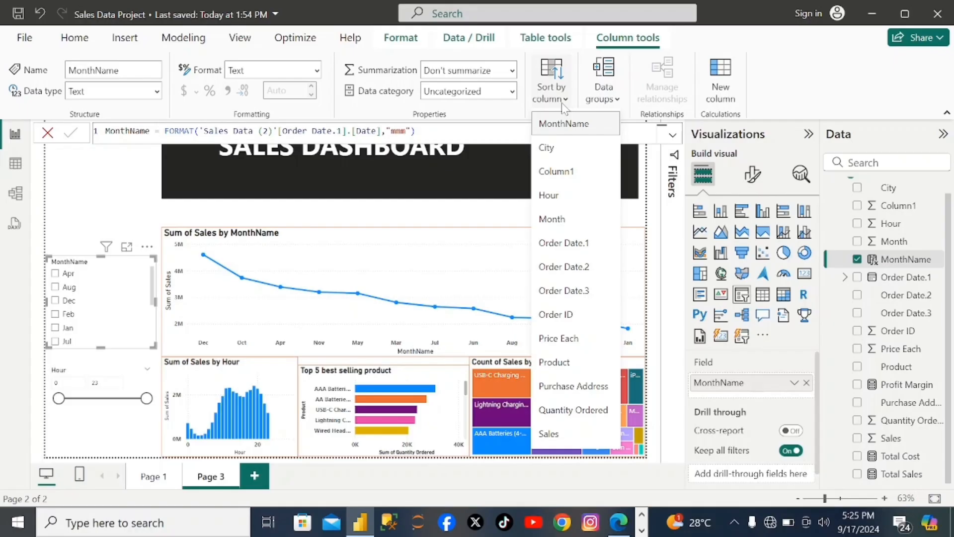
pyautogui.click(572, 124)
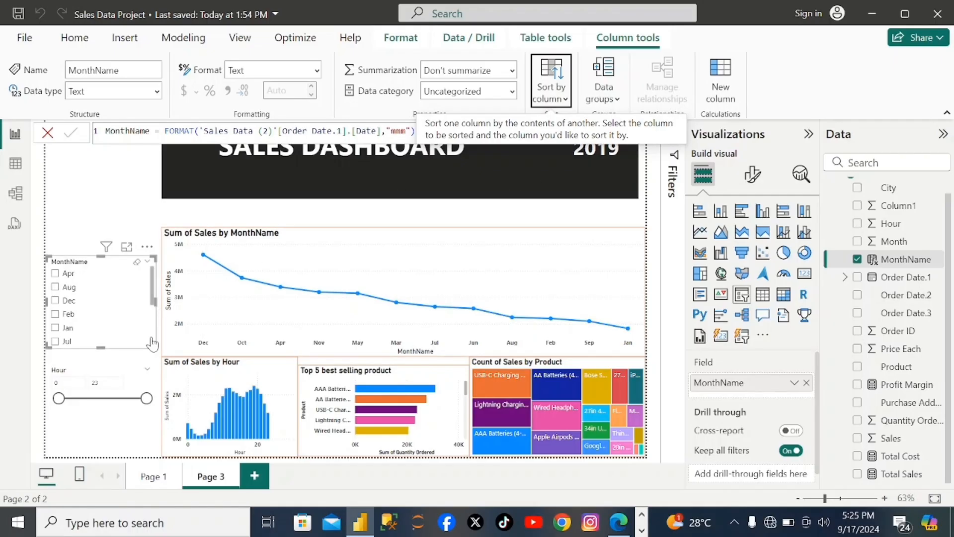
# - Set the Hour slicer's style to Vertical list
pyautogui.click(124, 419)
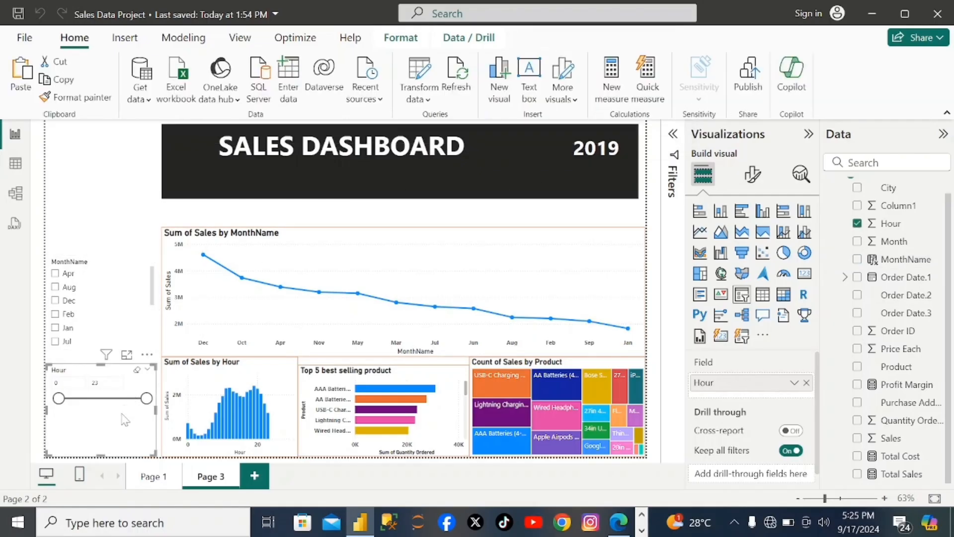
pyautogui.click(754, 175)
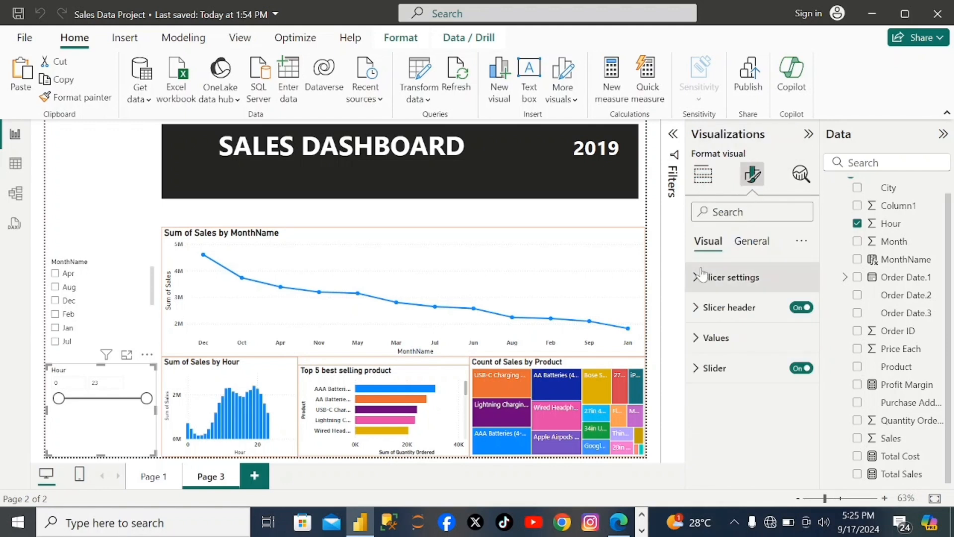
pyautogui.click(727, 280)
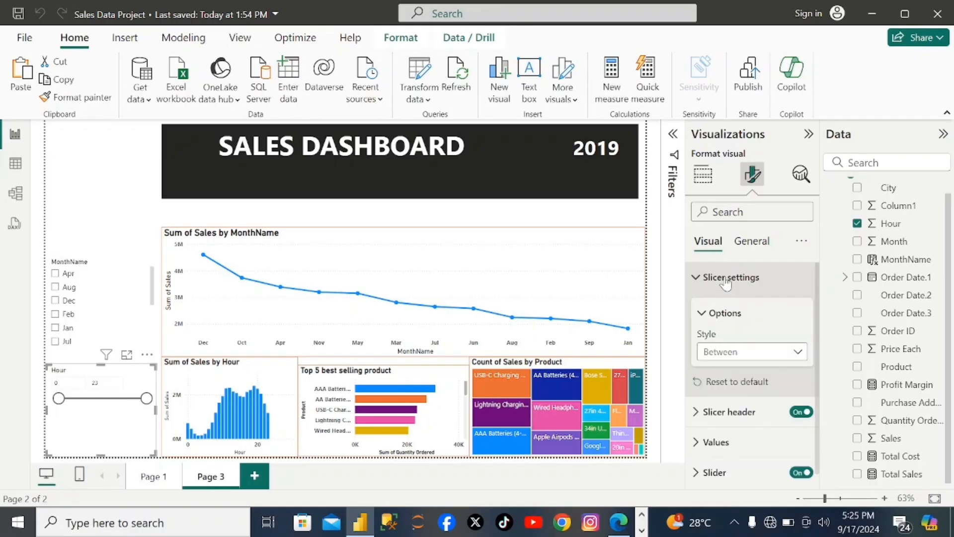
pyautogui.click(796, 351)
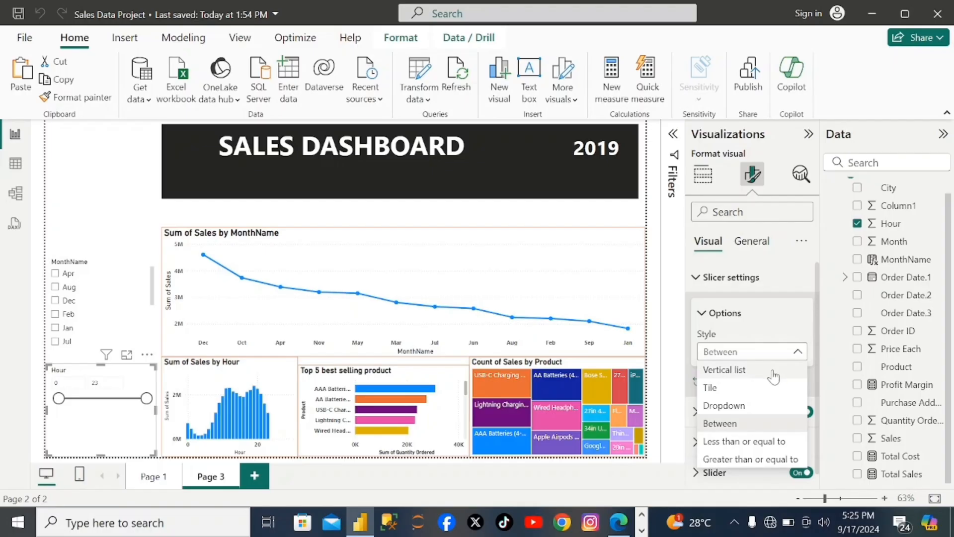
pyautogui.click(742, 372)
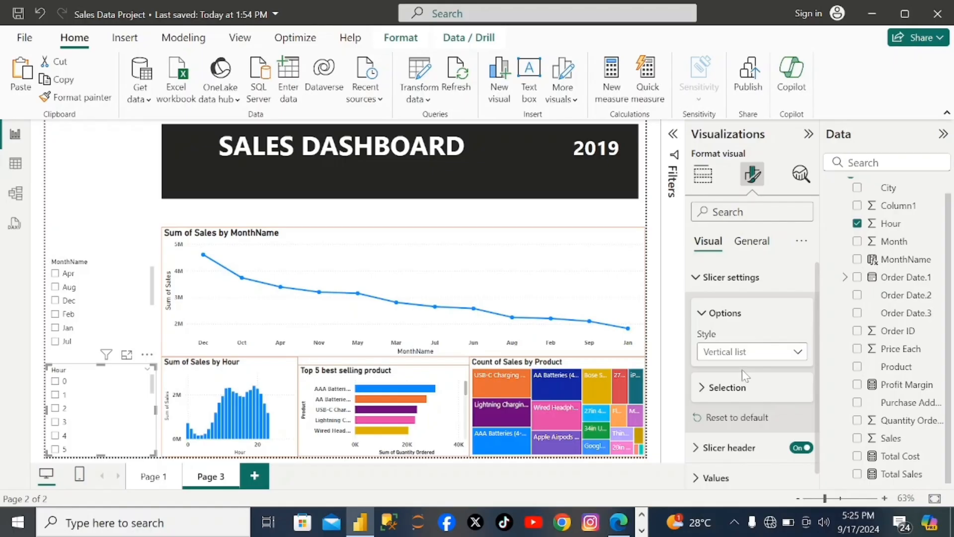
# - Try the Dropdown style on the Hour slicer, checking its expanded list, and return it to Vertical list
pyautogui.click(800, 353)
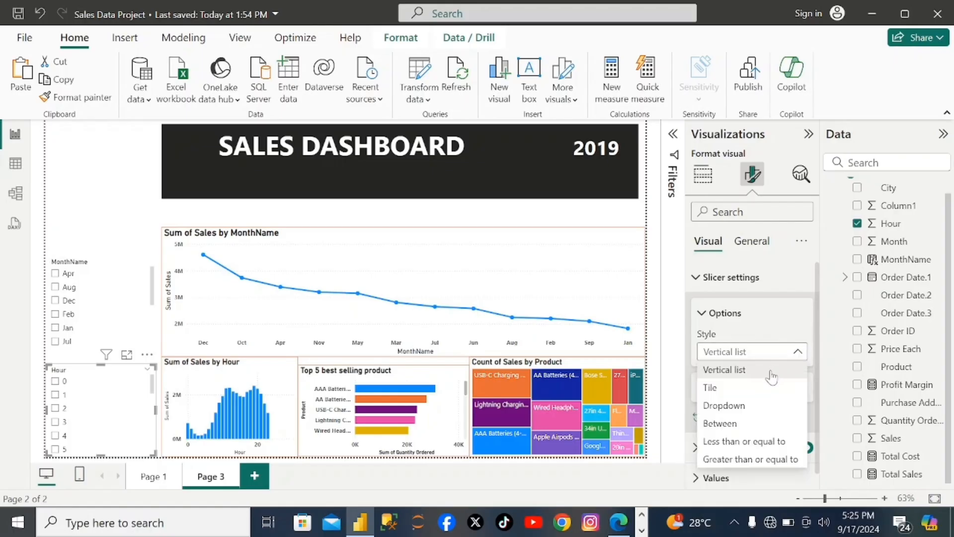
pyautogui.click(727, 407)
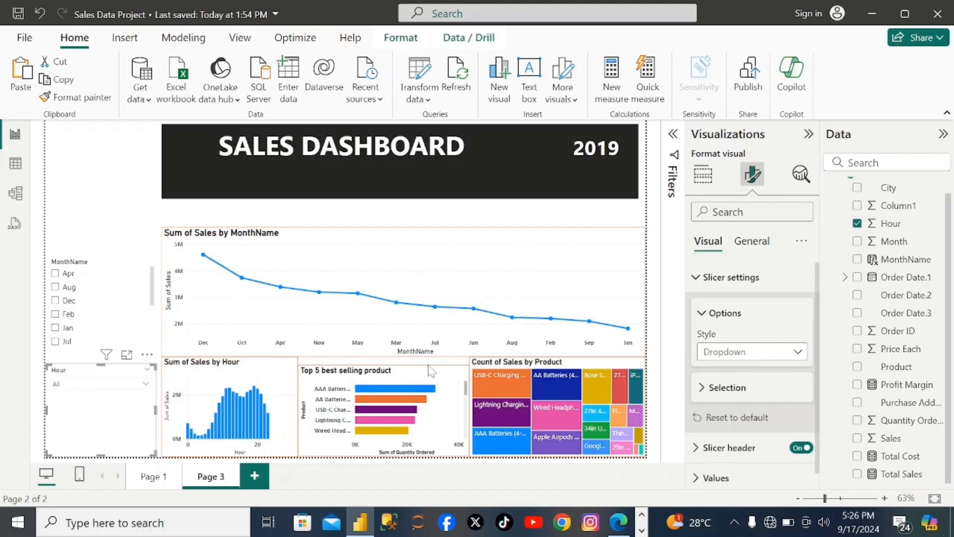
pyautogui.click(144, 386)
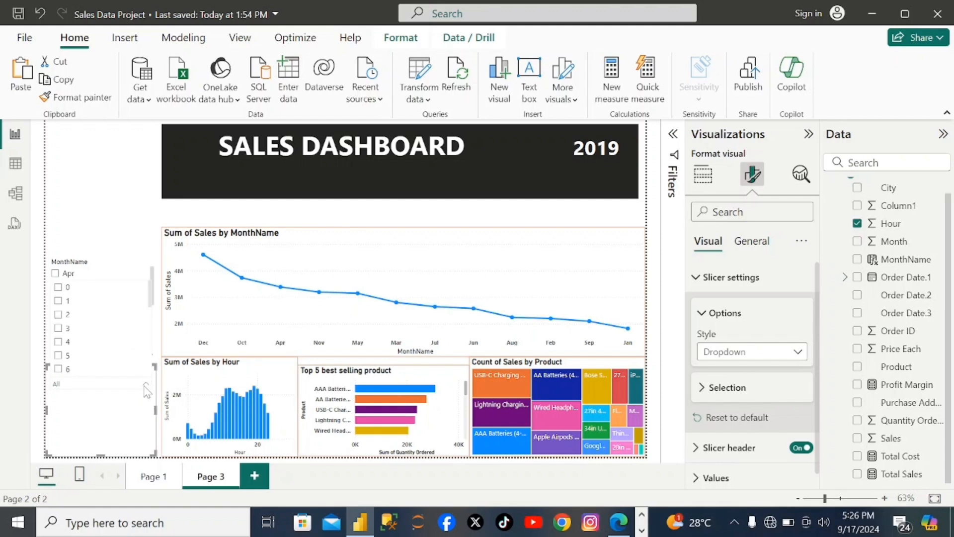
pyautogui.click(145, 386)
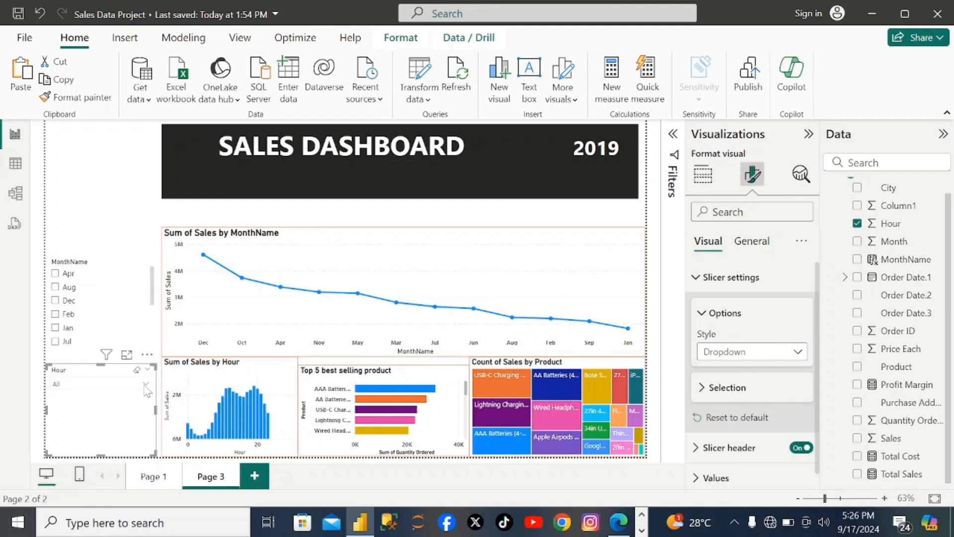
pyautogui.click(798, 352)
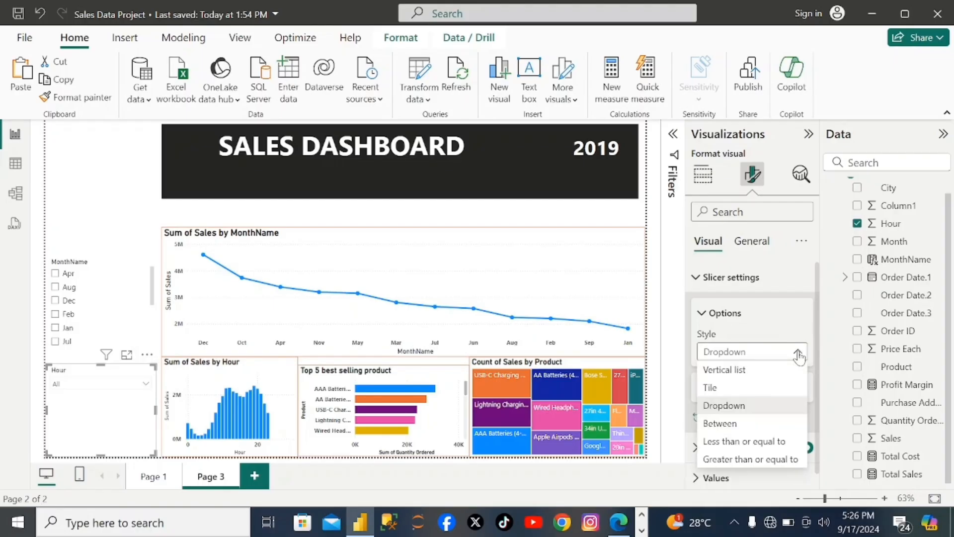
pyautogui.click(736, 371)
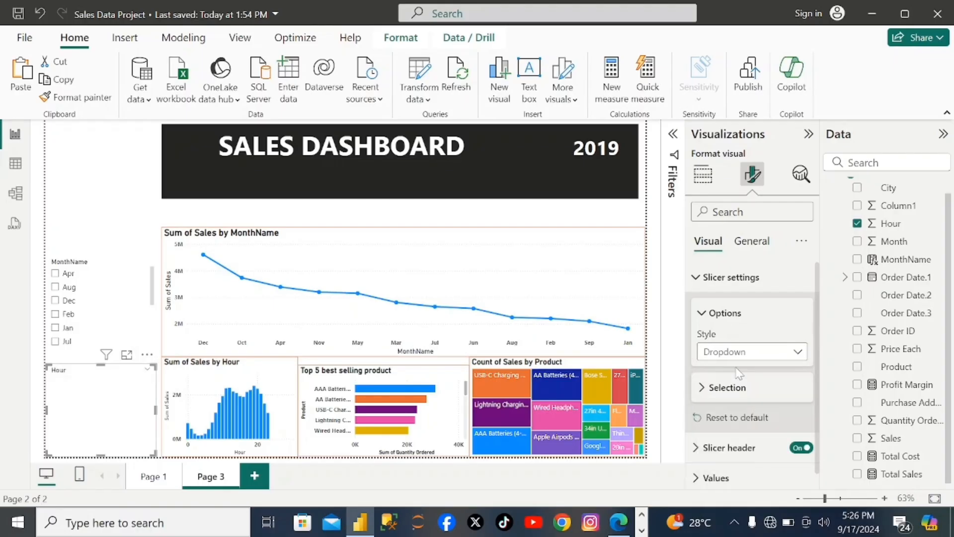
# - Turn on the Hour slicer's title and make its font bold
pyautogui.click(763, 252)
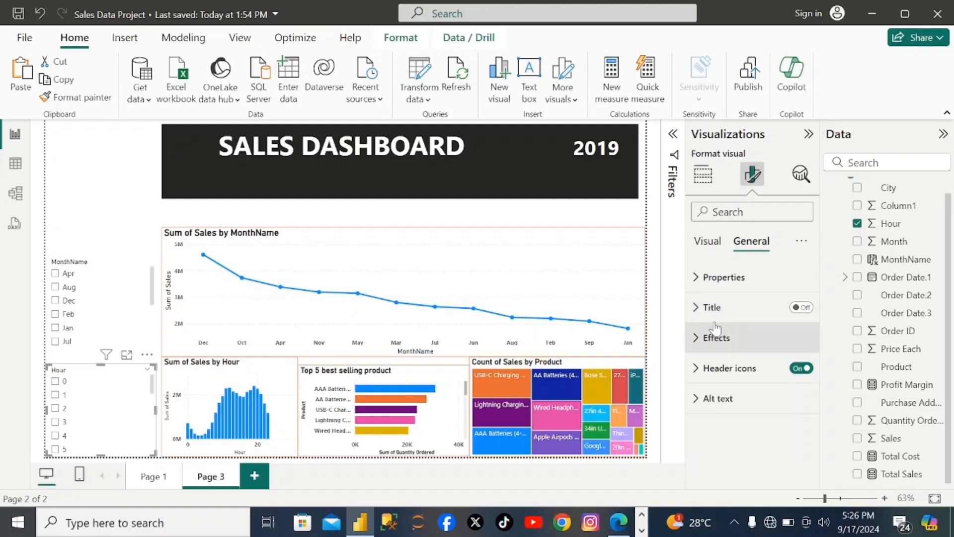
pyautogui.click(696, 311)
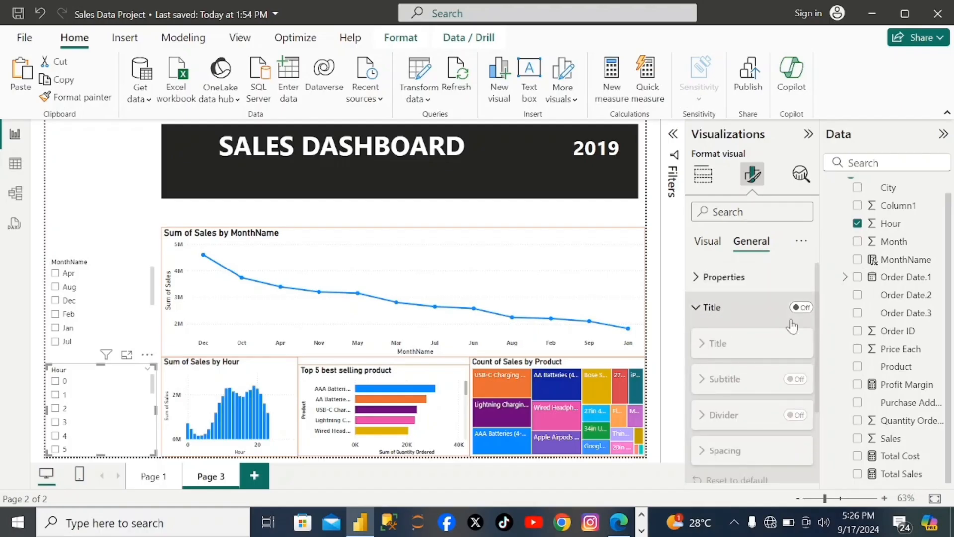
pyautogui.click(803, 308)
pyautogui.scroll(-2, 734, 420)
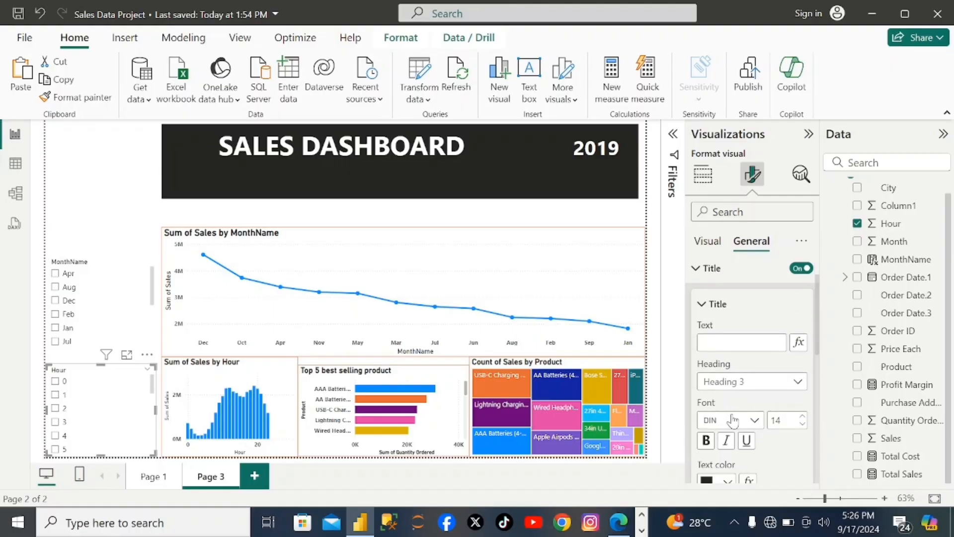
pyautogui.click(706, 434)
pyautogui.scroll(-3, 735, 433)
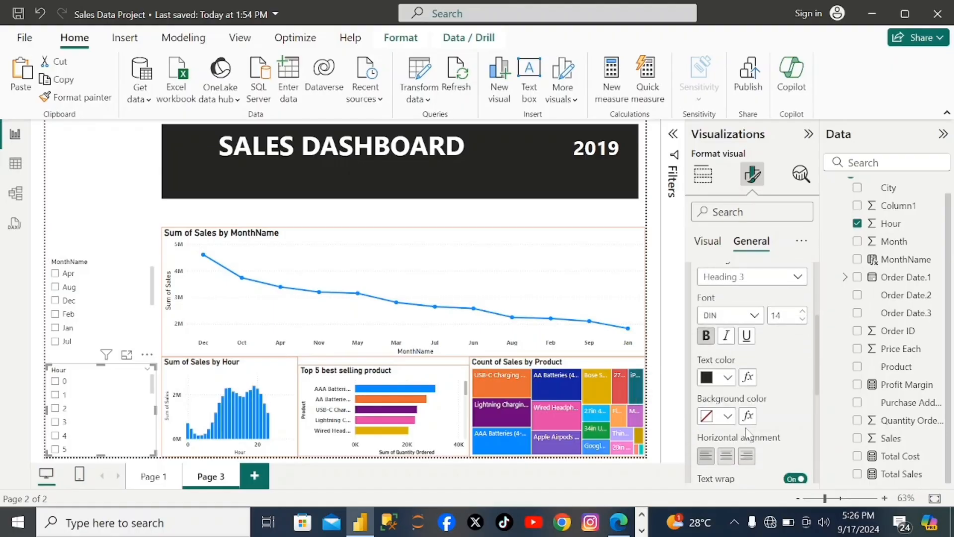
pyautogui.scroll(4, 762, 338)
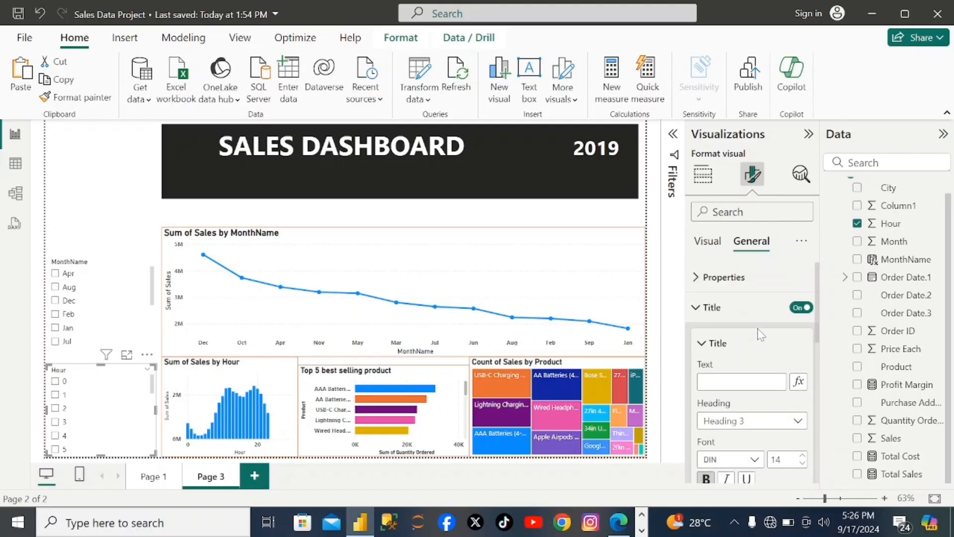
pyautogui.scroll(-5, 749, 316)
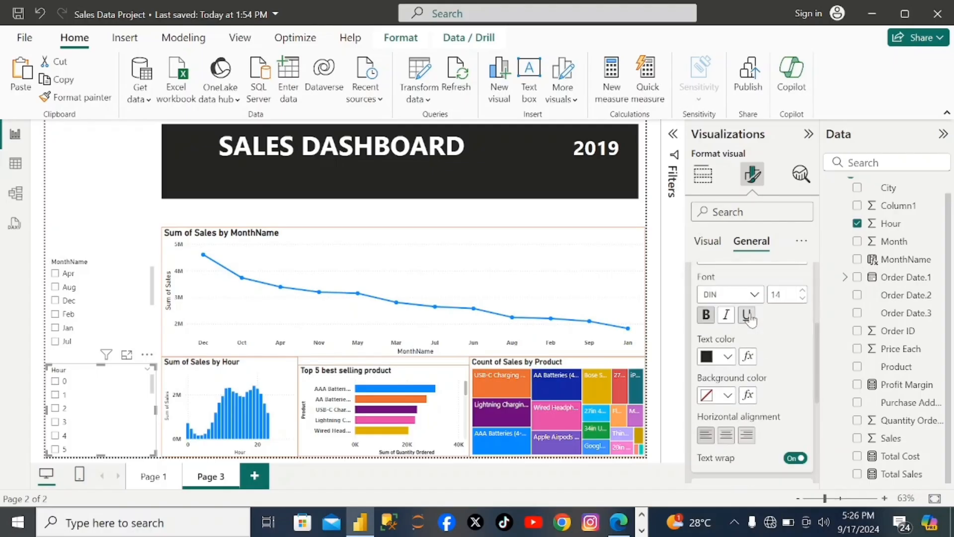
# - Turn on the subtitle for the Hour slicer
pyautogui.scroll(-1, 754, 319)
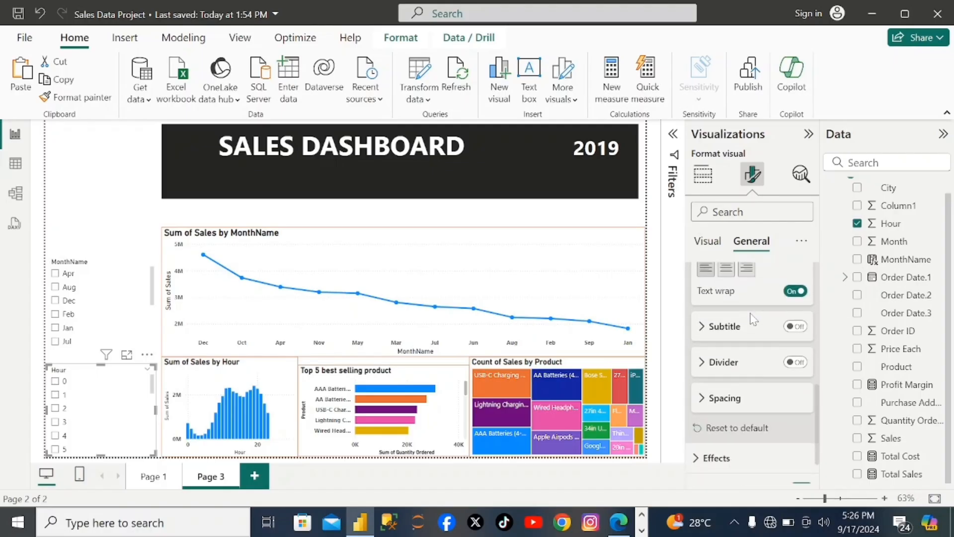
pyautogui.click(797, 327)
pyautogui.scroll(-1, 732, 393)
pyautogui.scroll(1, 729, 387)
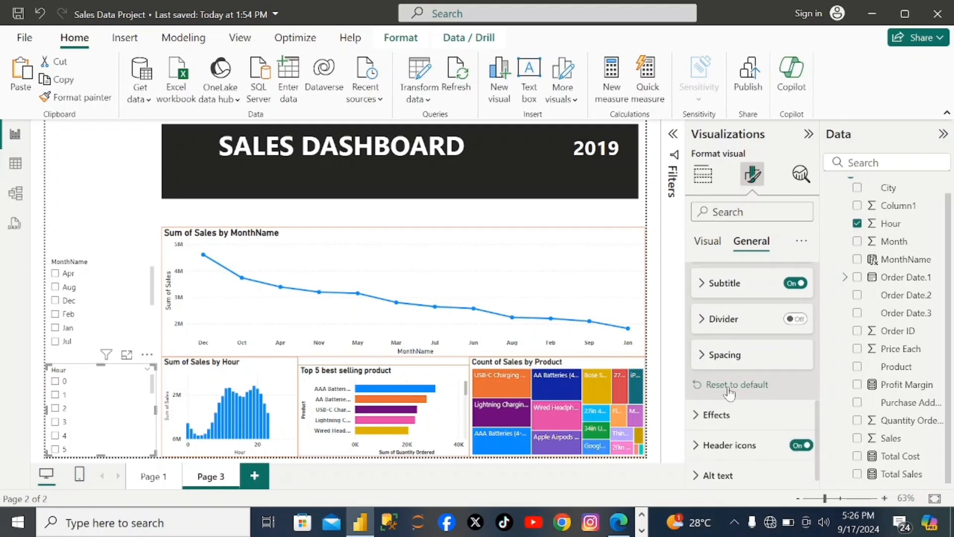
# - Set the Hour slicer's background to a pink theme color
pyautogui.click(723, 420)
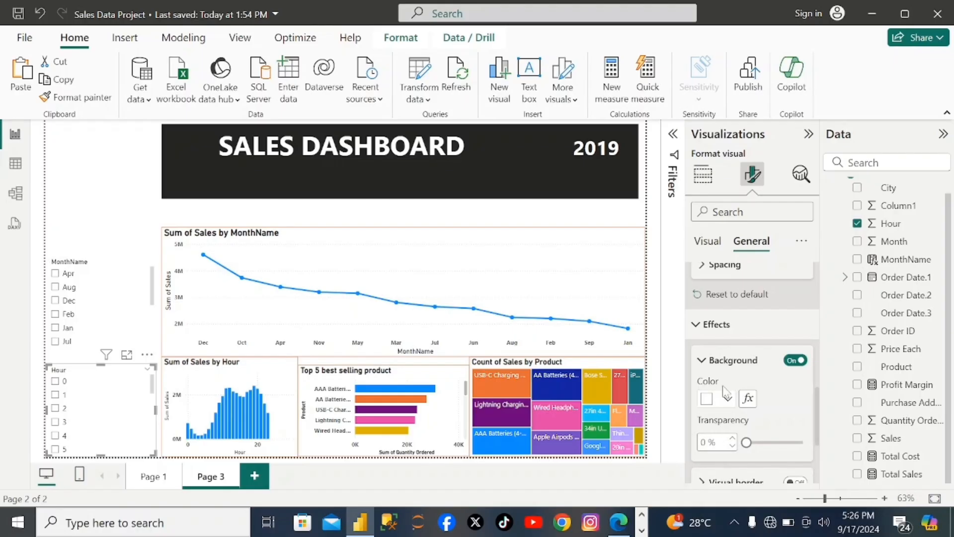
pyautogui.scroll(-2, 748, 398)
pyautogui.click(728, 320)
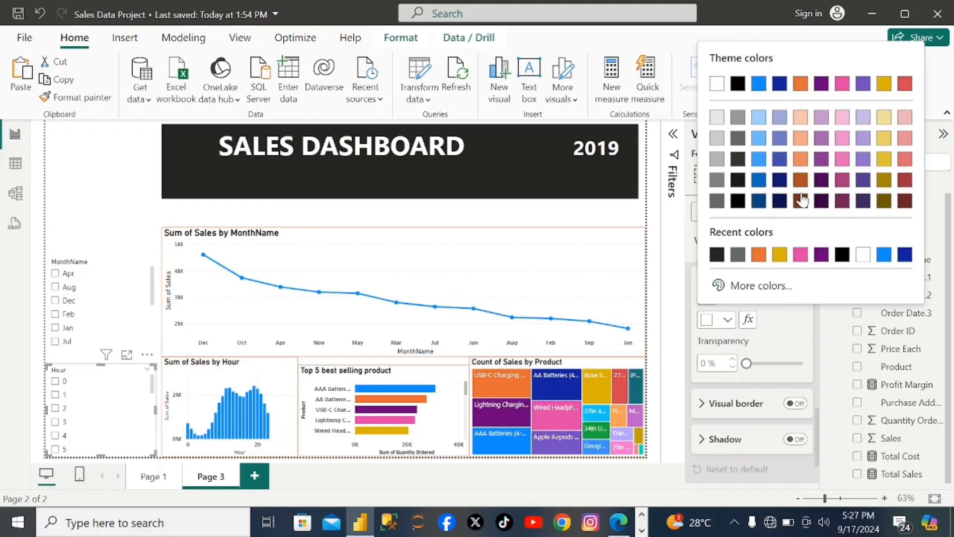
pyautogui.click(761, 285)
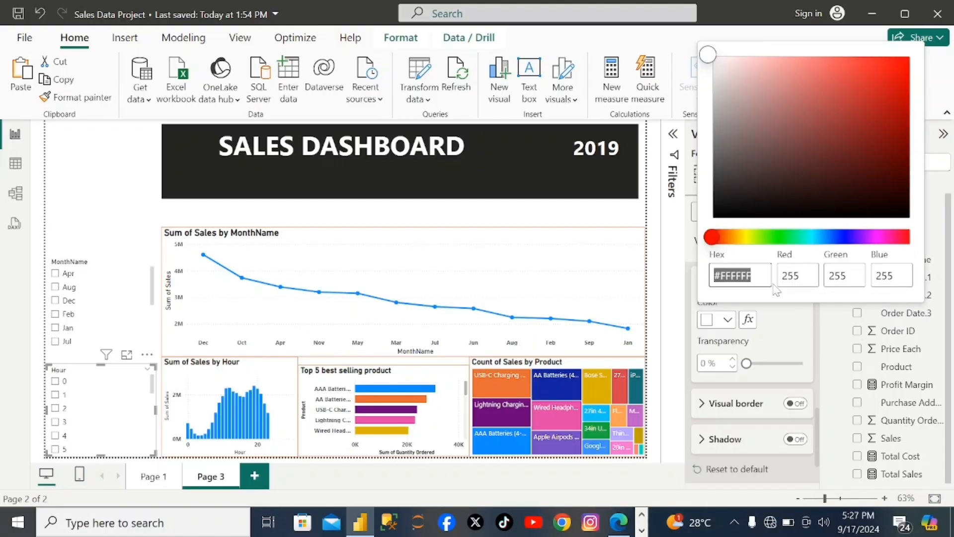
pyautogui.click(766, 343)
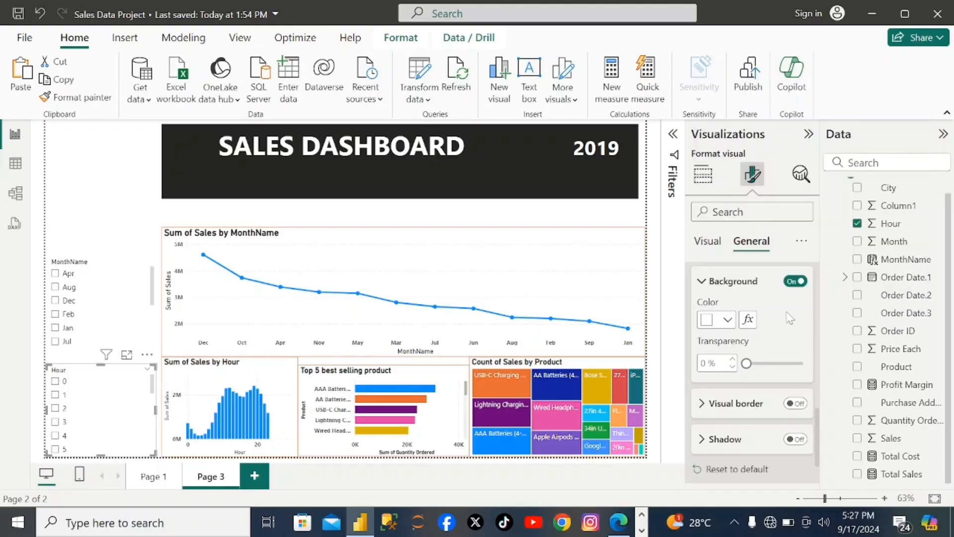
pyautogui.click(728, 322)
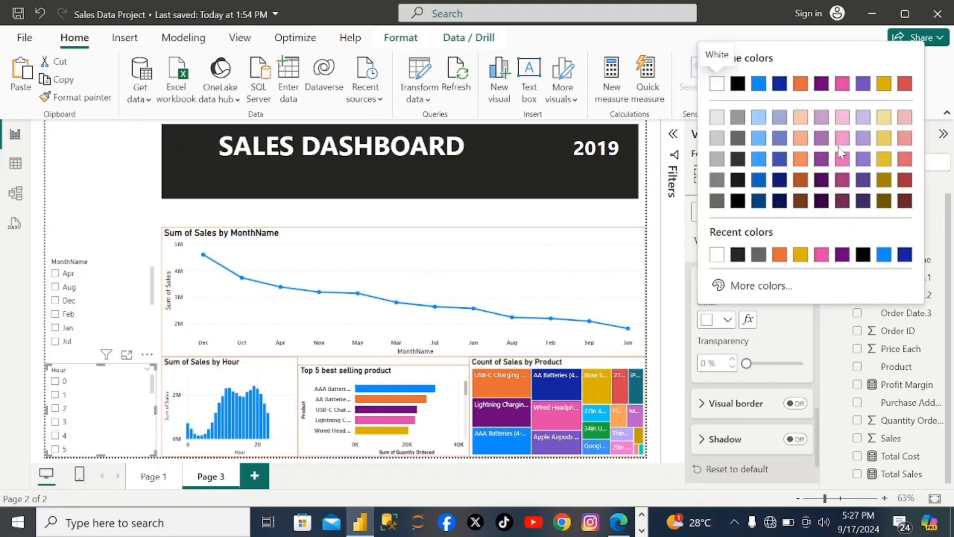
pyautogui.click(841, 157)
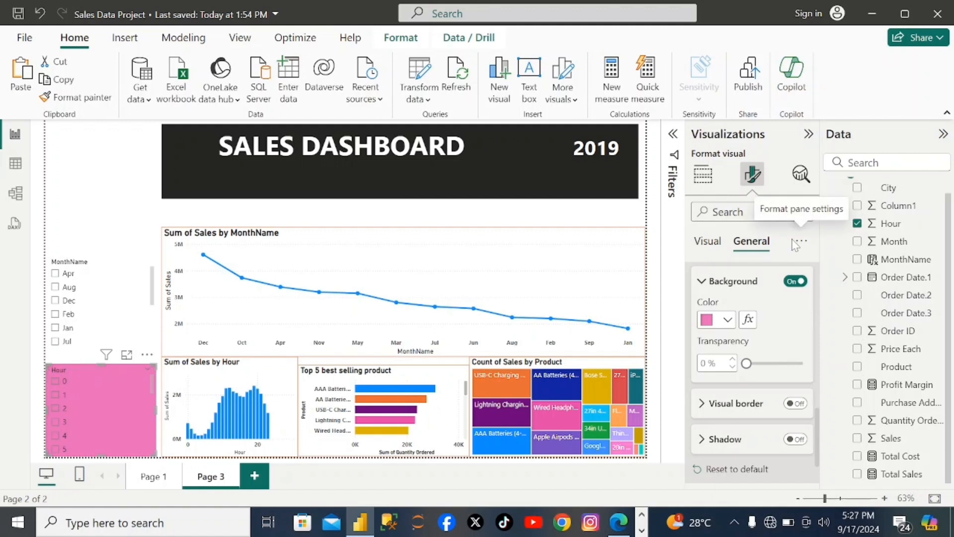
# - Turn on the Hour slicer's visual border and color it orange
pyautogui.scroll(-1, 748, 354)
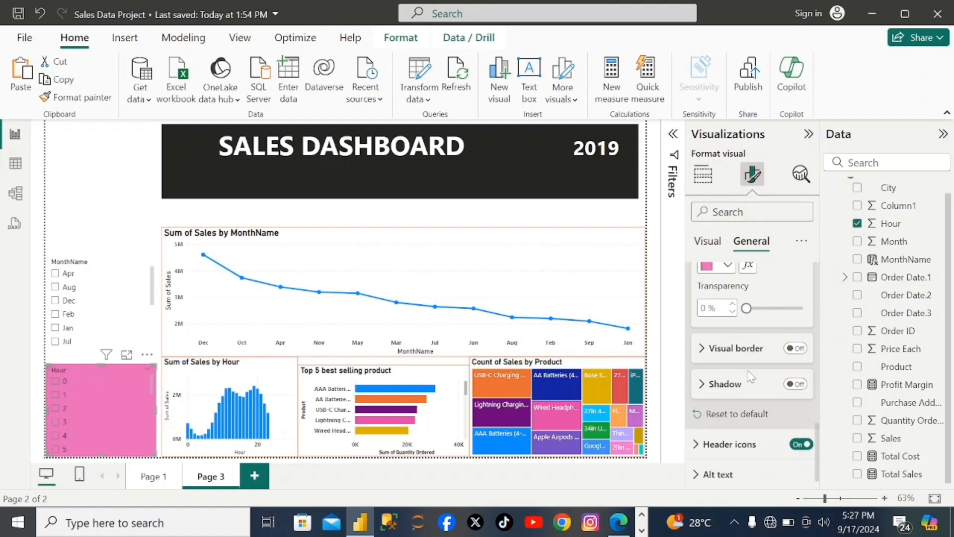
pyautogui.click(796, 348)
pyautogui.click(703, 349)
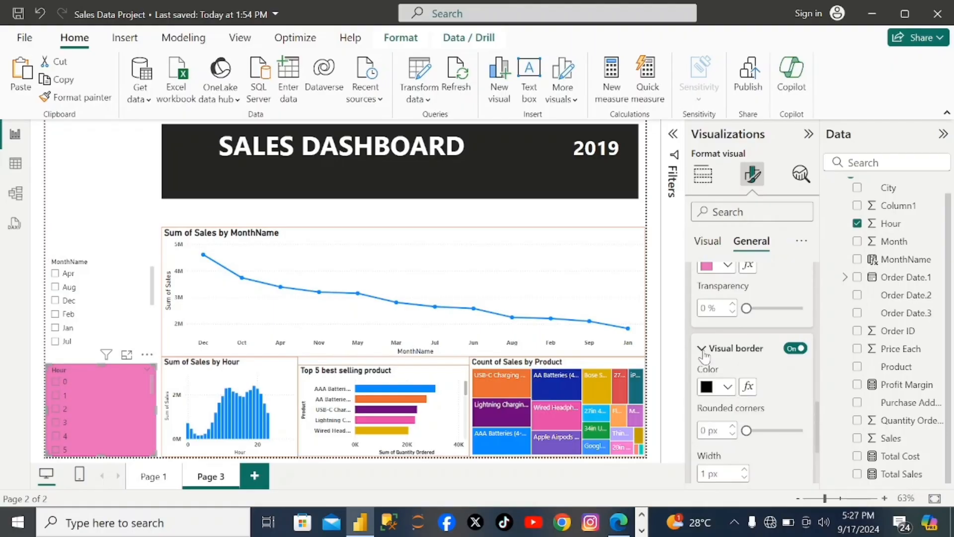
pyautogui.click(728, 386)
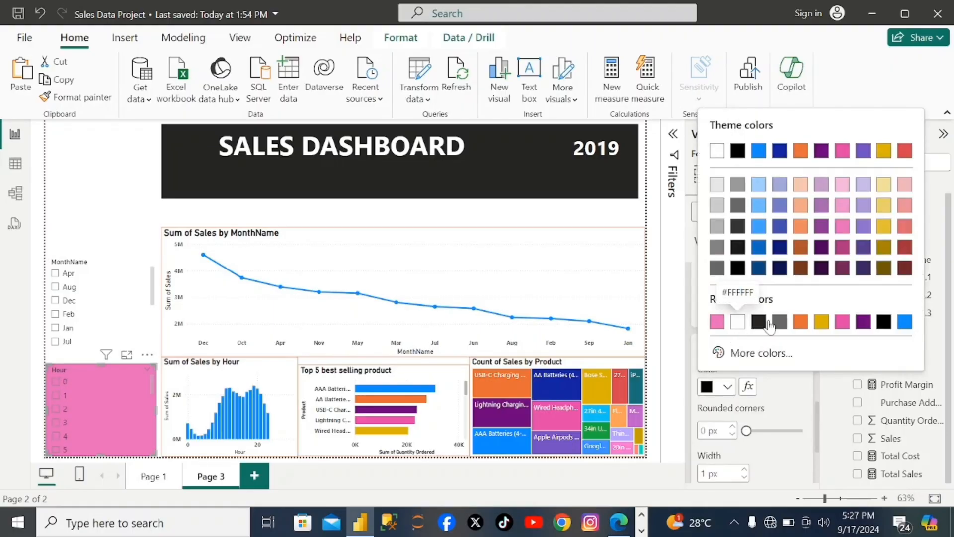
pyautogui.click(802, 324)
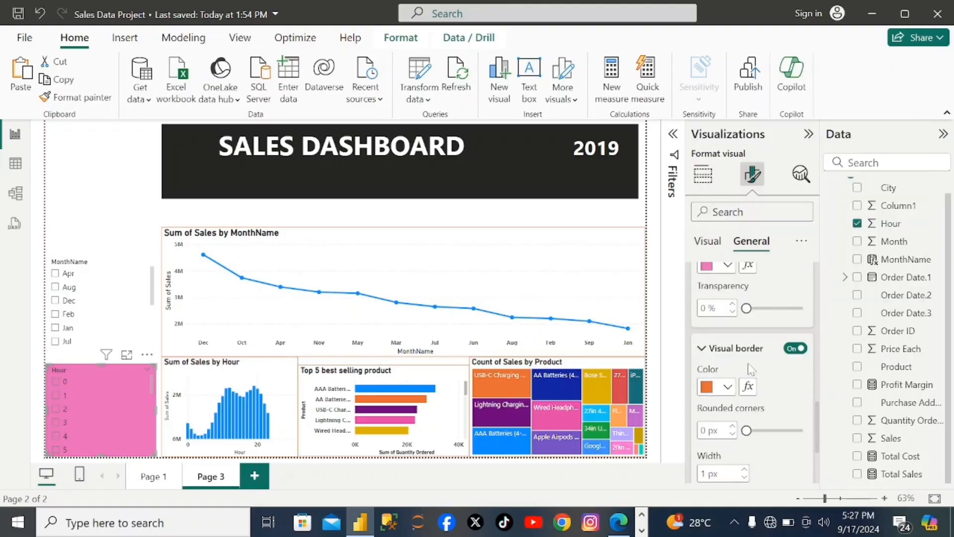
# - Make the Hour slicer's values bold
pyautogui.click(714, 244)
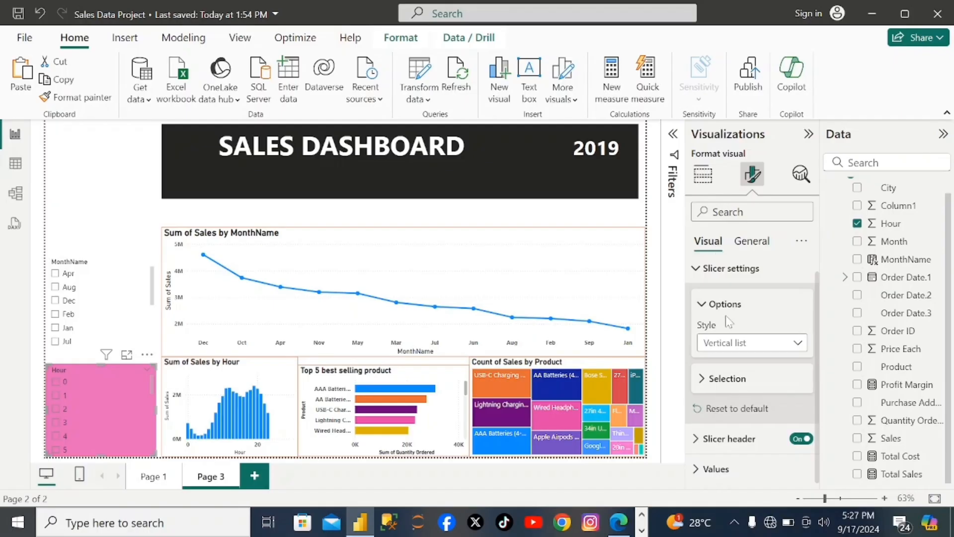
pyautogui.click(708, 472)
pyautogui.scroll(-5, 708, 475)
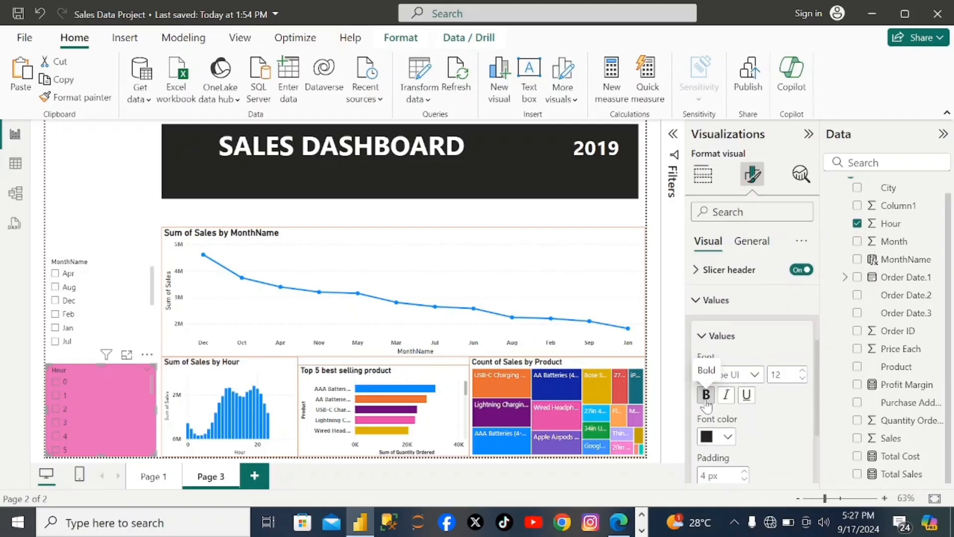
pyautogui.click(707, 394)
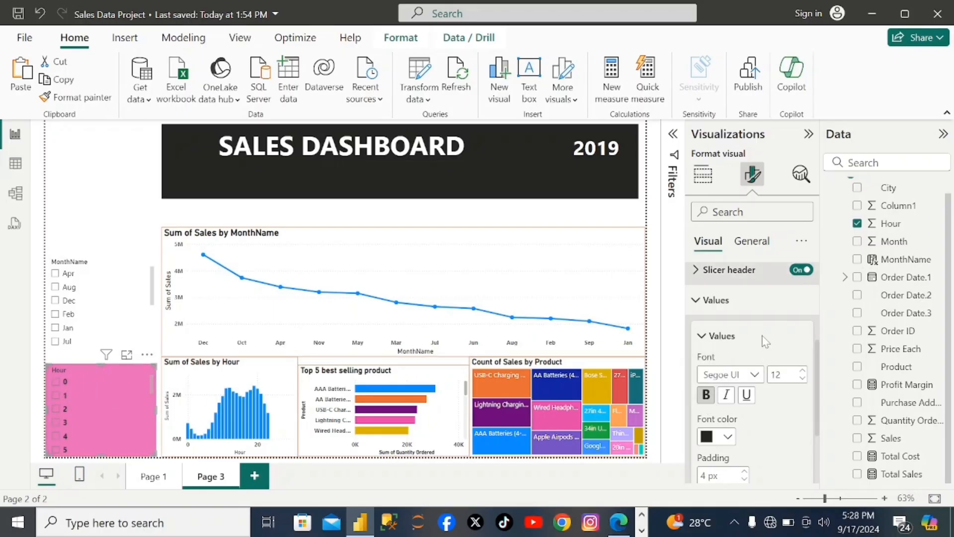
pyautogui.scroll(4, 763, 358)
pyautogui.scroll(-5, 763, 371)
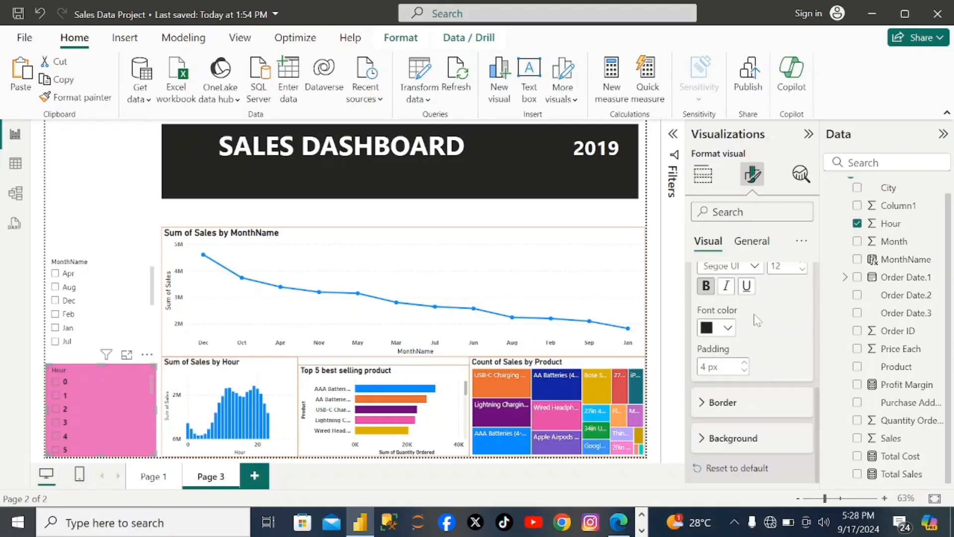
pyautogui.scroll(1, 754, 314)
pyautogui.scroll(-1, 753, 314)
# - Review the Hour slicer's title, background and visual border settings
pyautogui.click(754, 242)
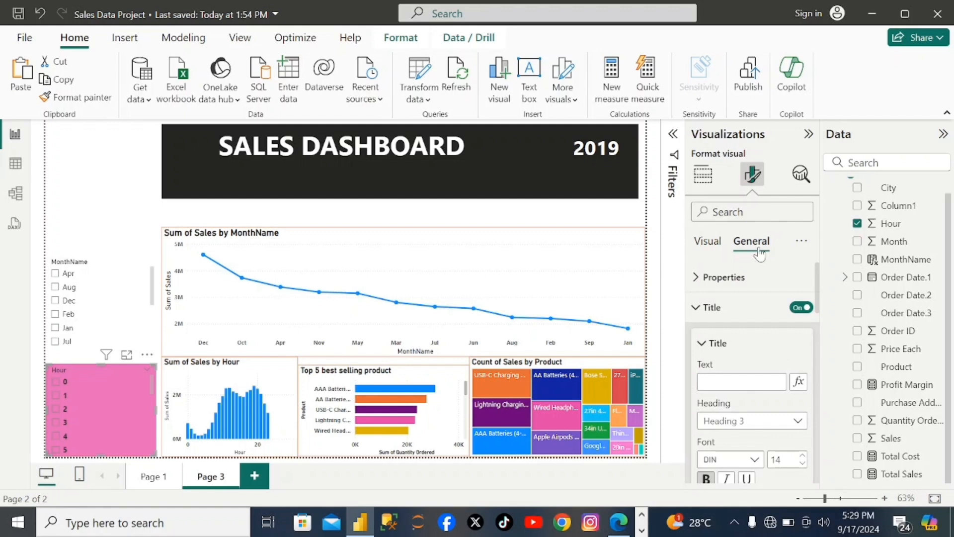
pyautogui.click(696, 316)
pyautogui.click(702, 312)
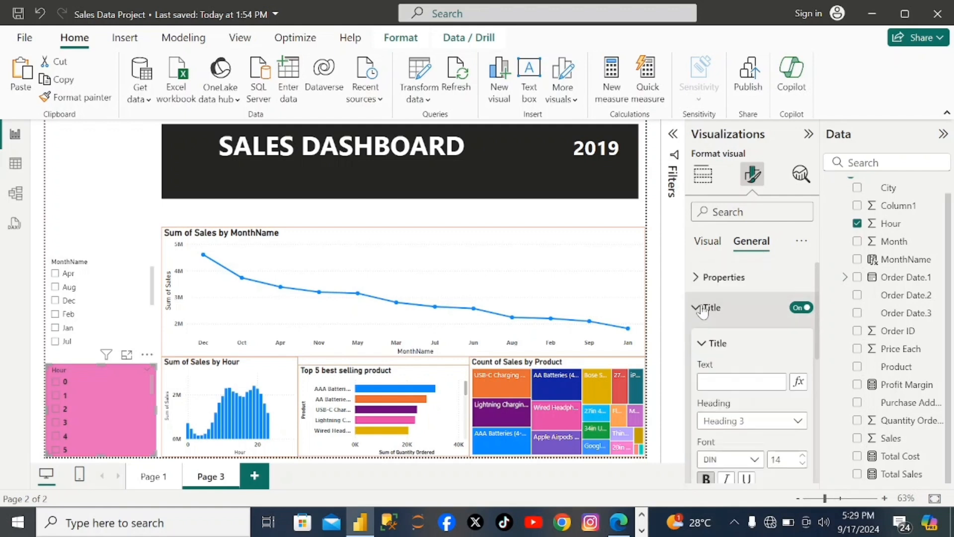
pyautogui.scroll(-2, 716, 363)
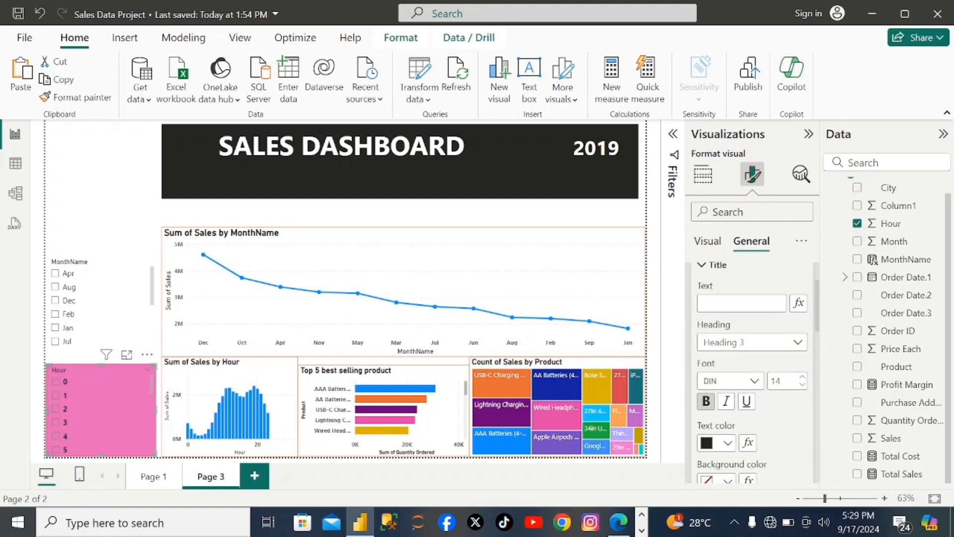
pyautogui.scroll(-8, 715, 365)
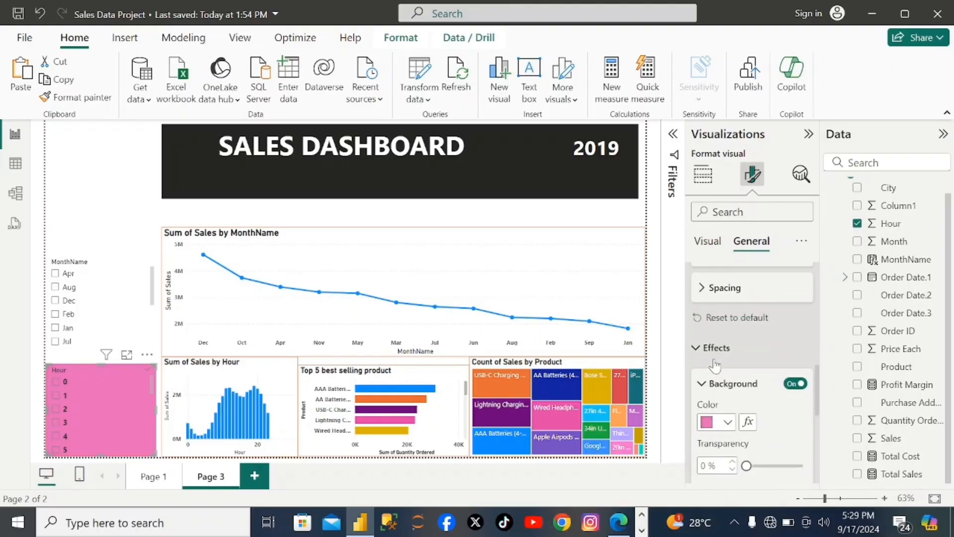
pyautogui.scroll(-5, 714, 365)
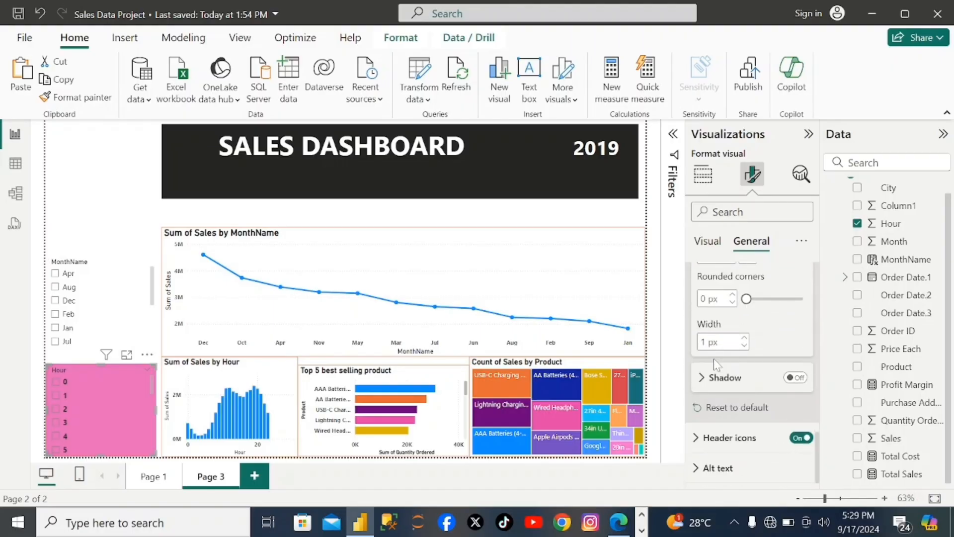
pyautogui.scroll(4, 714, 359)
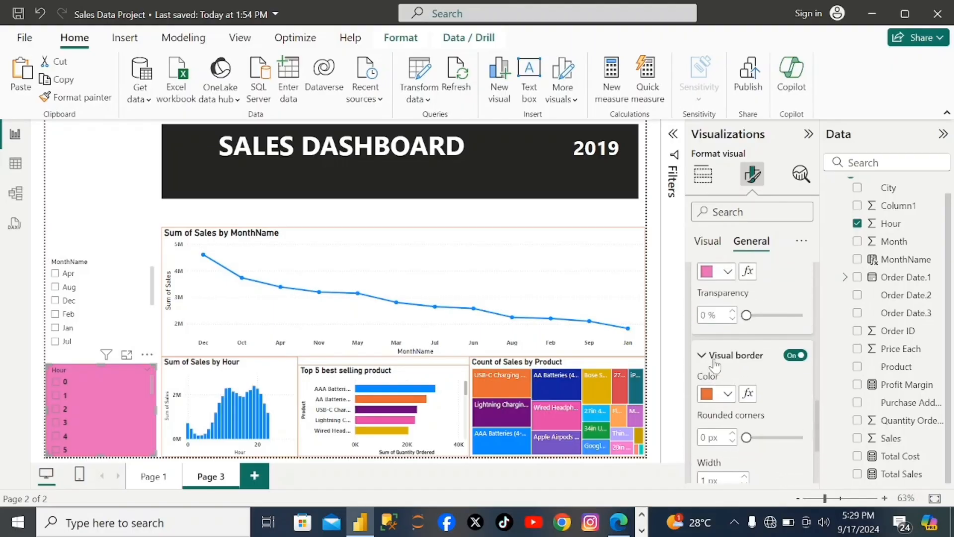
pyautogui.scroll(4, 715, 366)
pyautogui.click(708, 241)
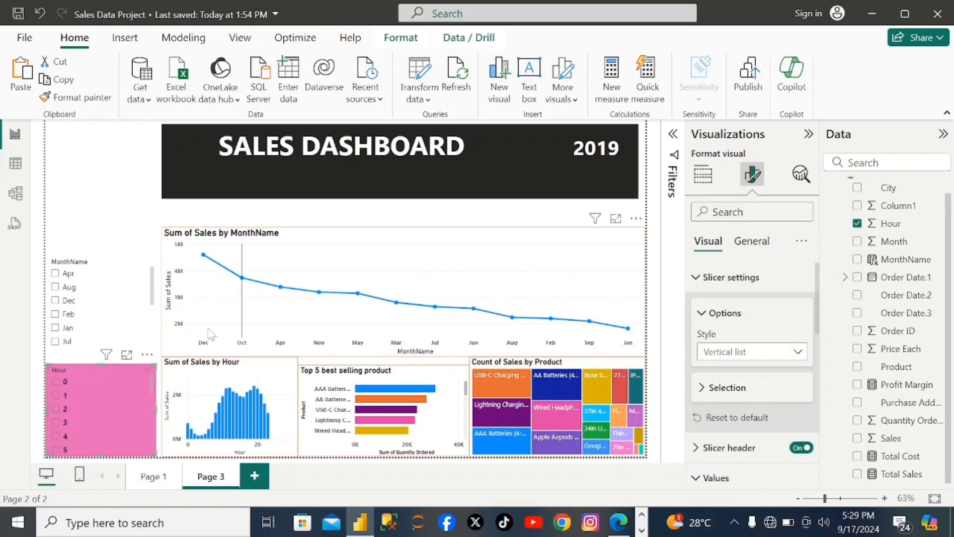
# - Set the MonthName slicer's background to a medium blue theme color, leaving no month selected
pyautogui.click(114, 302)
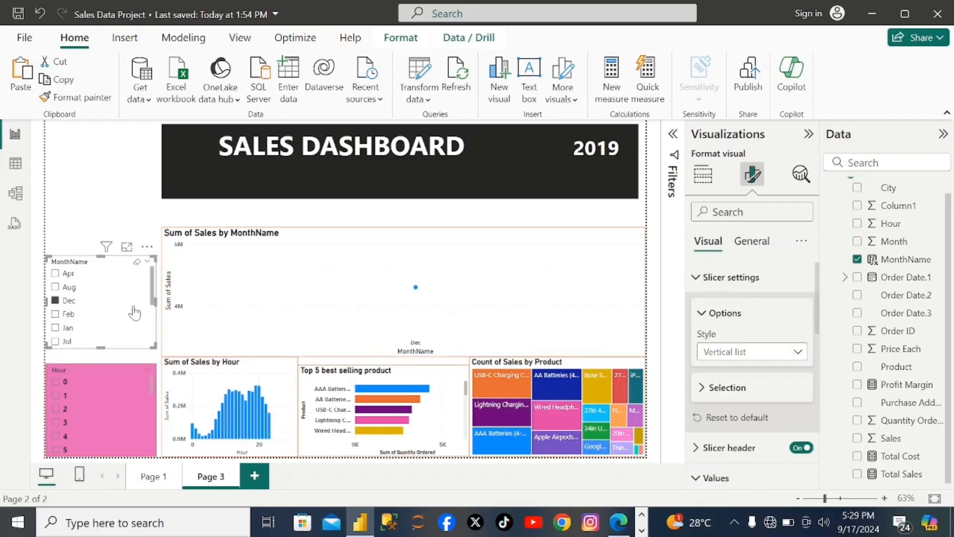
pyautogui.scroll(-2, 735, 348)
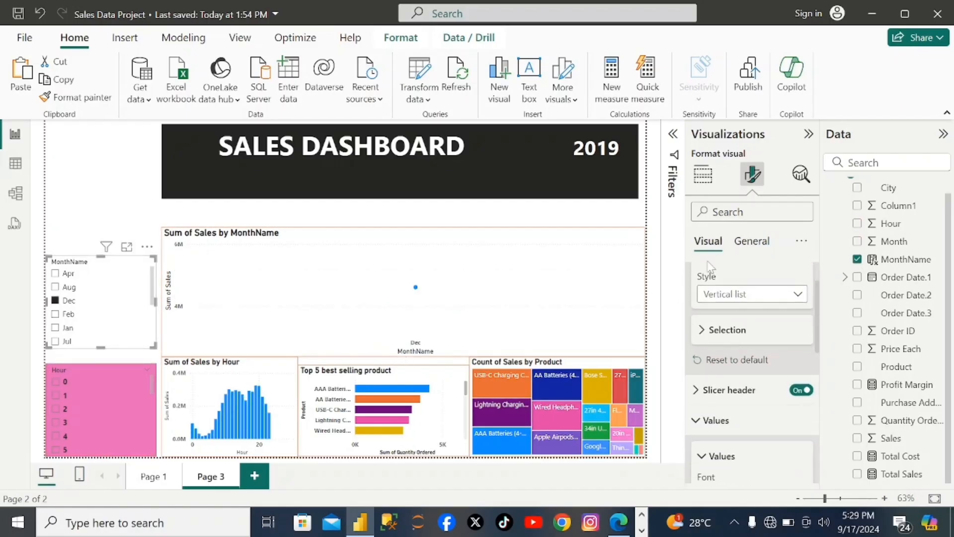
pyautogui.click(749, 243)
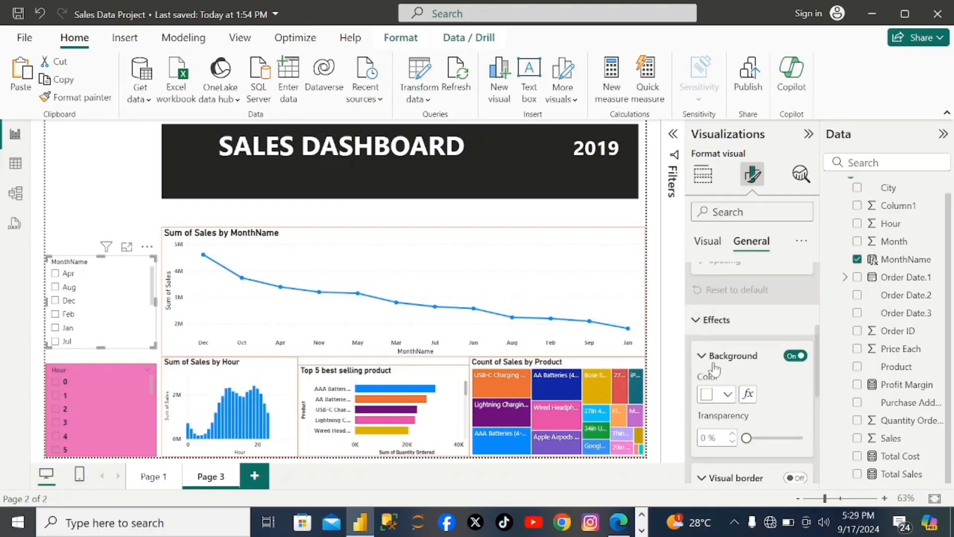
pyautogui.click(708, 396)
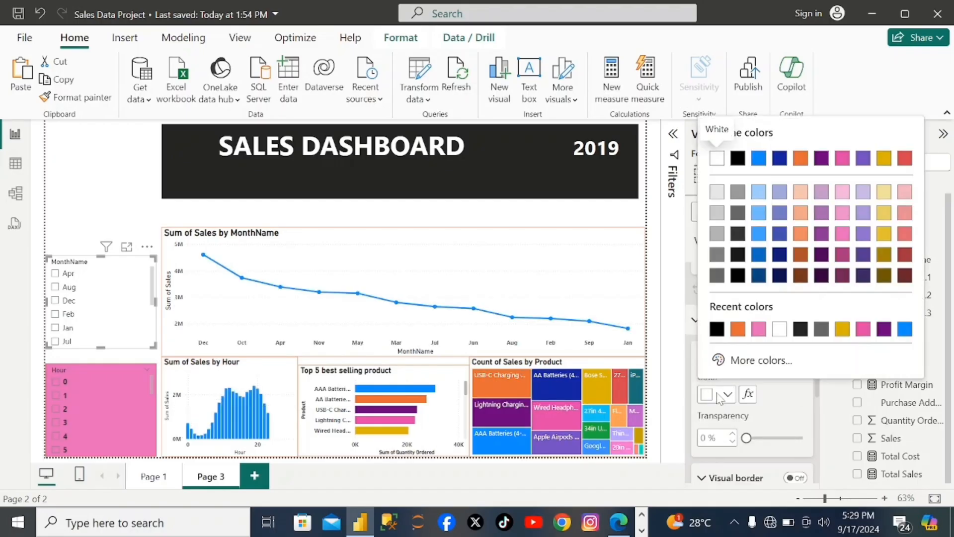
pyautogui.click(758, 233)
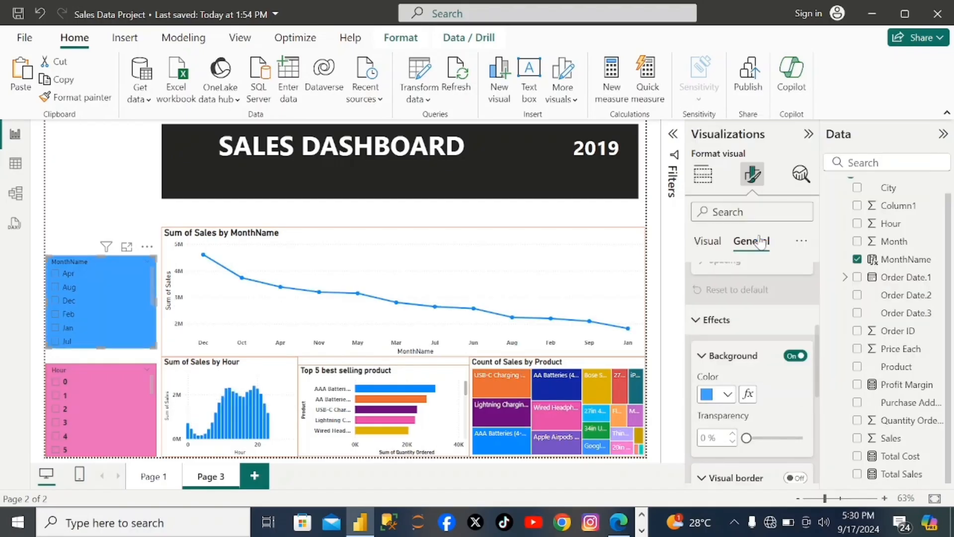
pyautogui.scroll(-1, 759, 391)
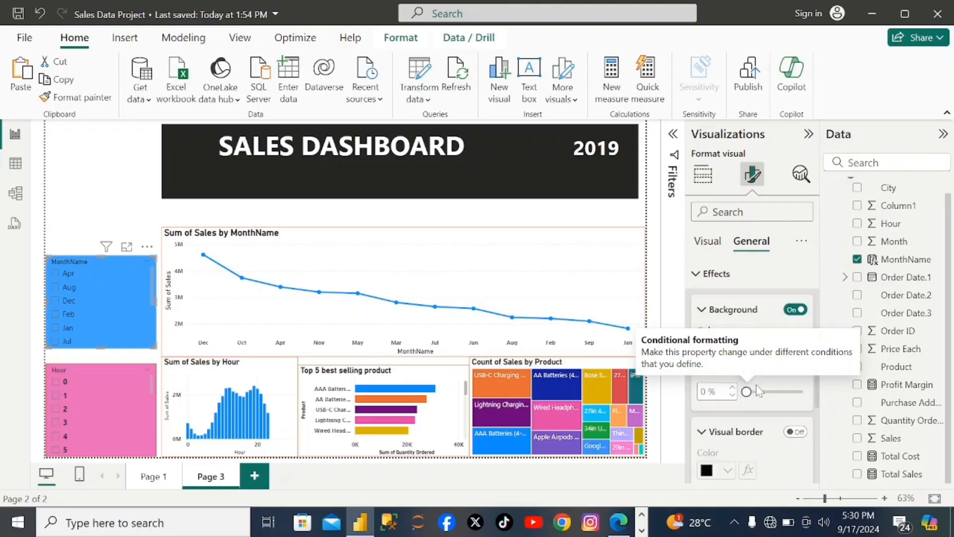
pyautogui.scroll(-3, 759, 391)
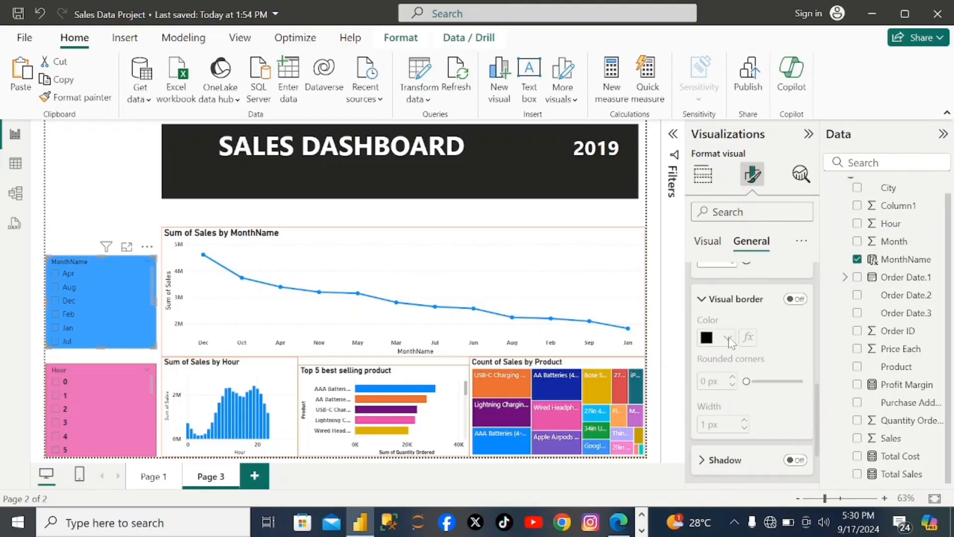
# - Turn on the MonthName slicer's visual border and color it orange
pyautogui.click(798, 300)
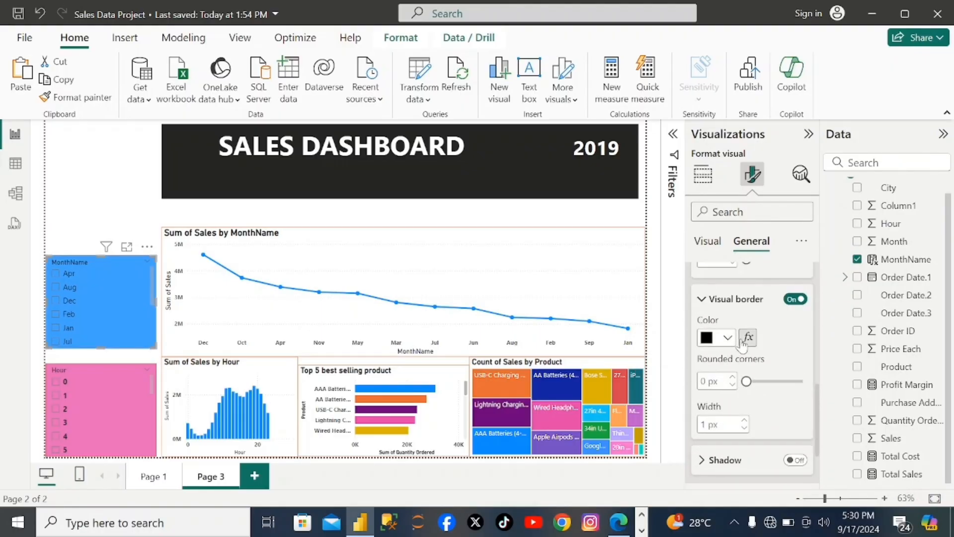
pyautogui.click(729, 338)
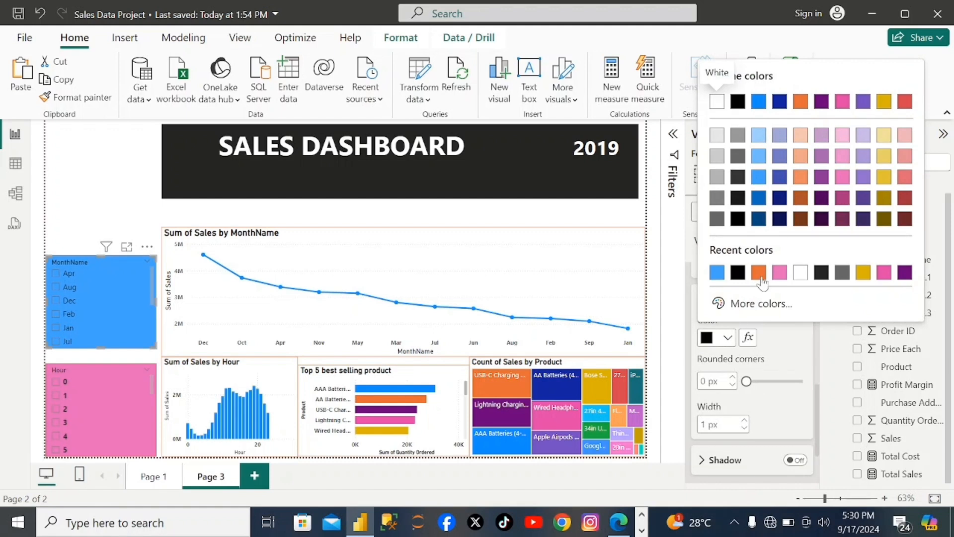
pyautogui.click(759, 272)
pyautogui.scroll(-2, 777, 392)
pyautogui.scroll(8, 776, 392)
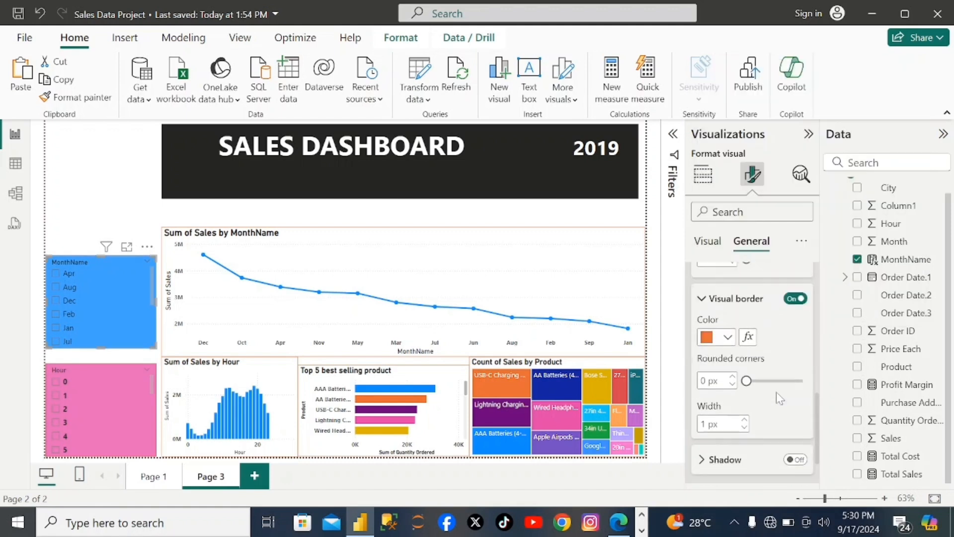
# - Turn on the MonthName slicer's title and make the title text bold
pyautogui.scroll(1, 777, 392)
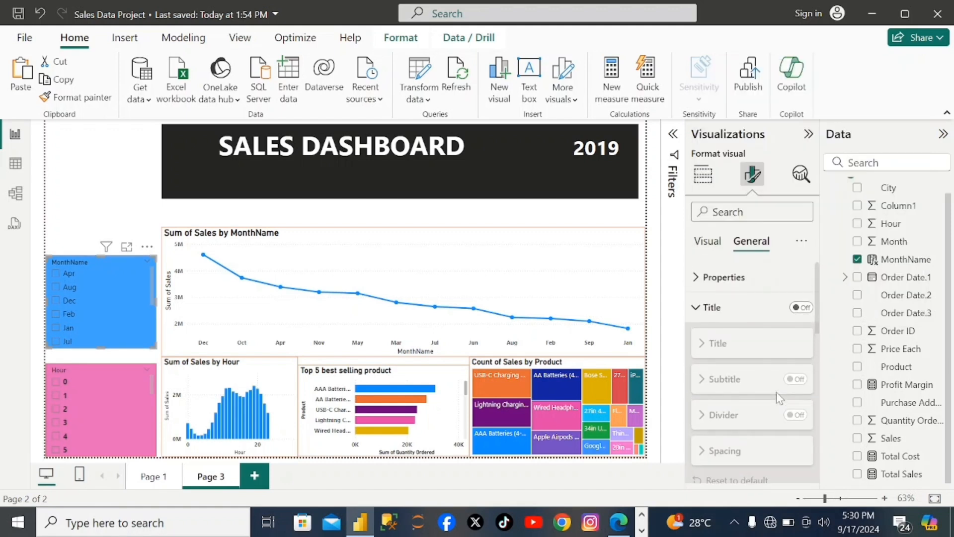
pyautogui.click(730, 342)
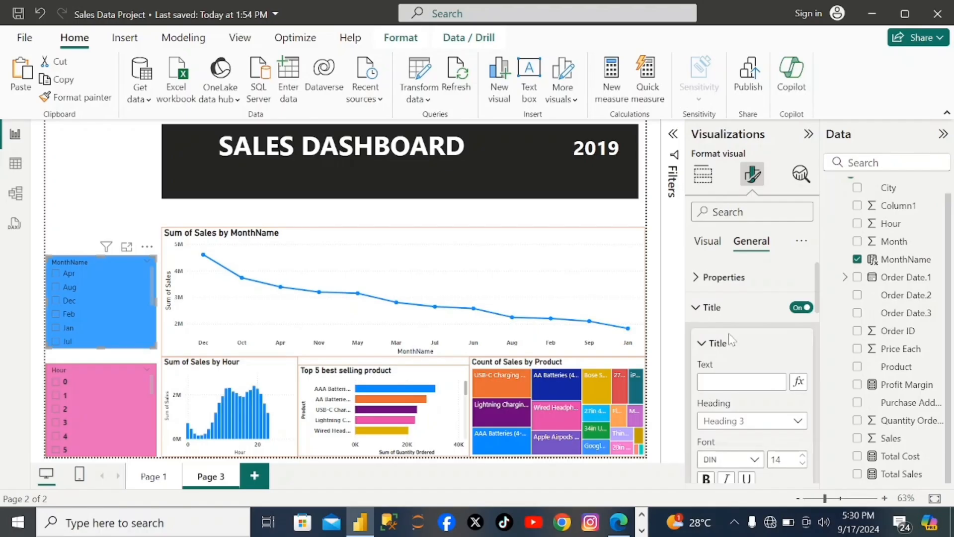
pyautogui.click(704, 348)
pyautogui.click(705, 348)
pyautogui.scroll(-2, 706, 353)
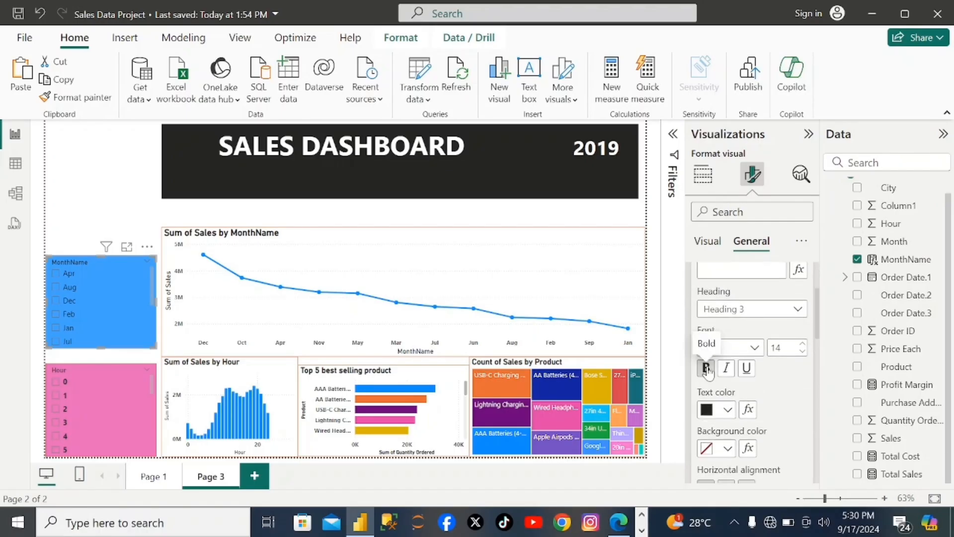
pyautogui.scroll(-5, 721, 380)
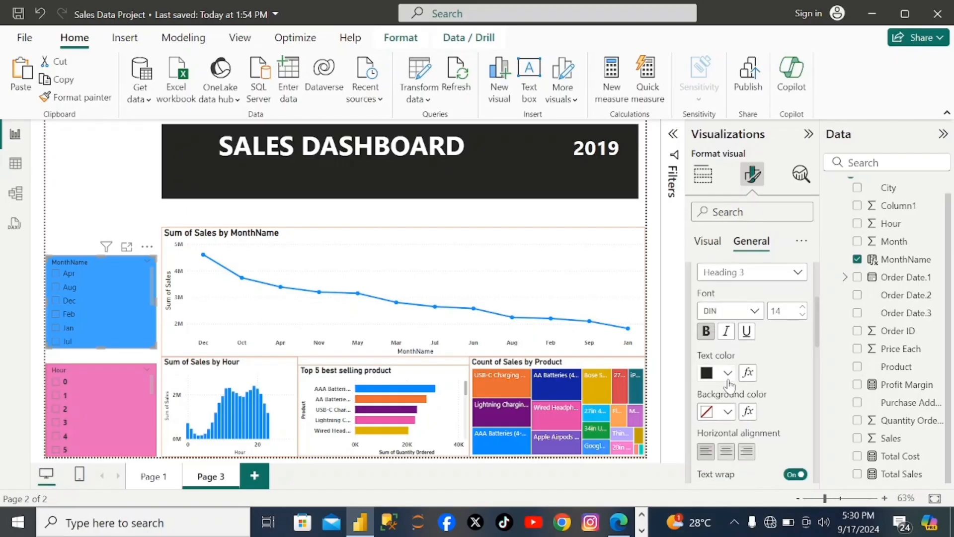
pyautogui.scroll(8, 728, 383)
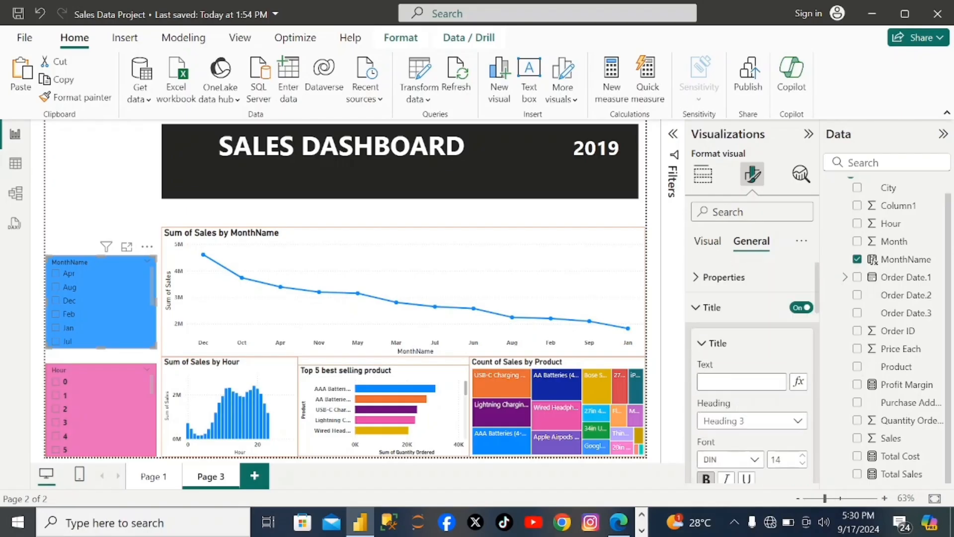
# - Test the MonthName slicer by filtering the dashboard to Apr, Aug and Dec, one month at a time
pyautogui.click(707, 241)
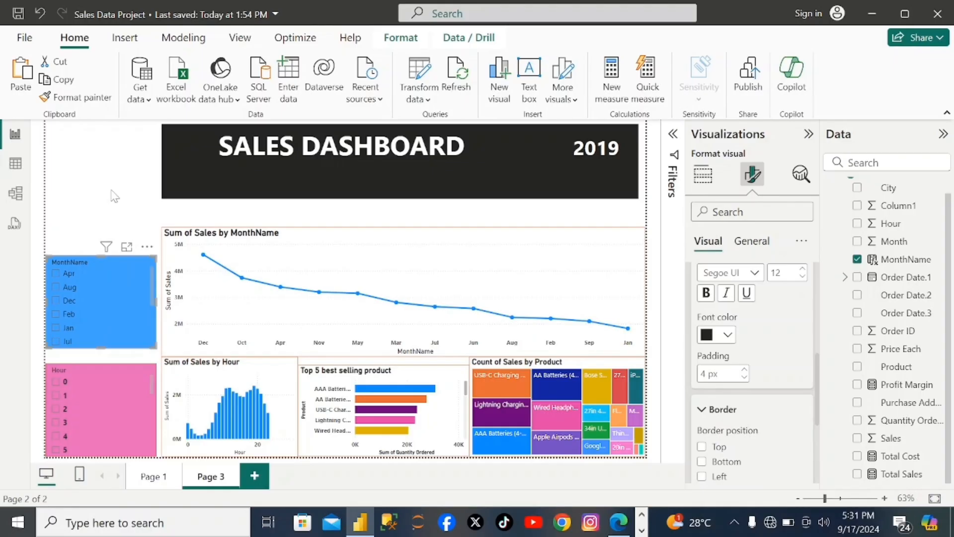
pyautogui.click(56, 274)
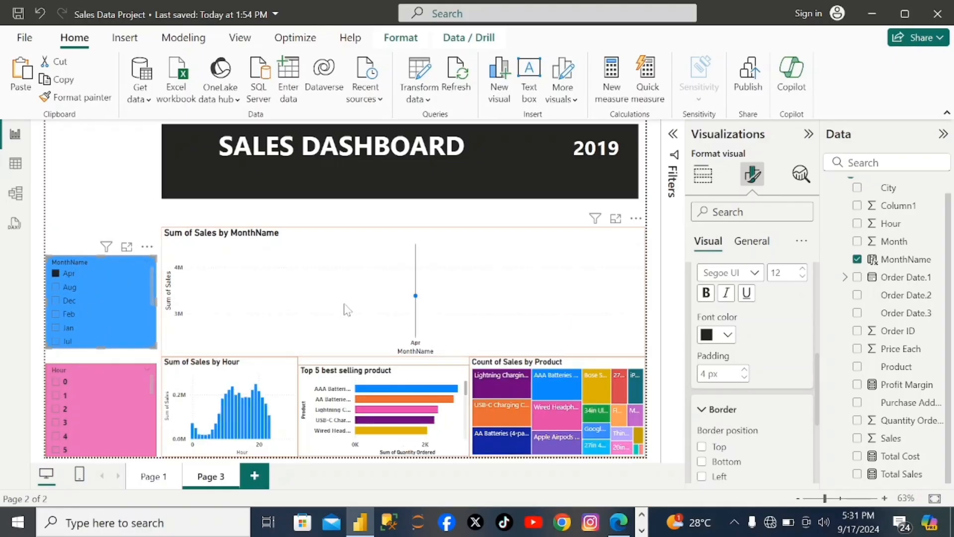
pyautogui.click(57, 288)
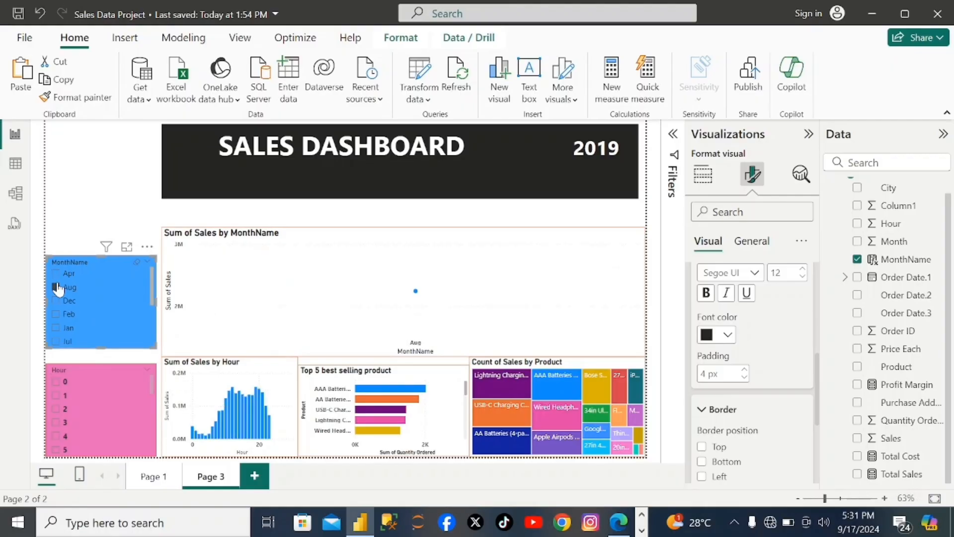
pyautogui.click(62, 302)
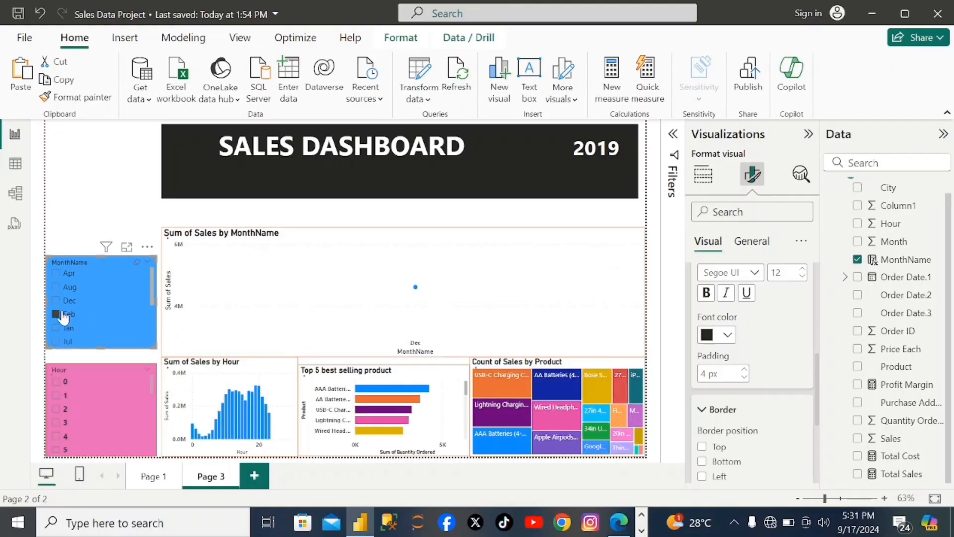
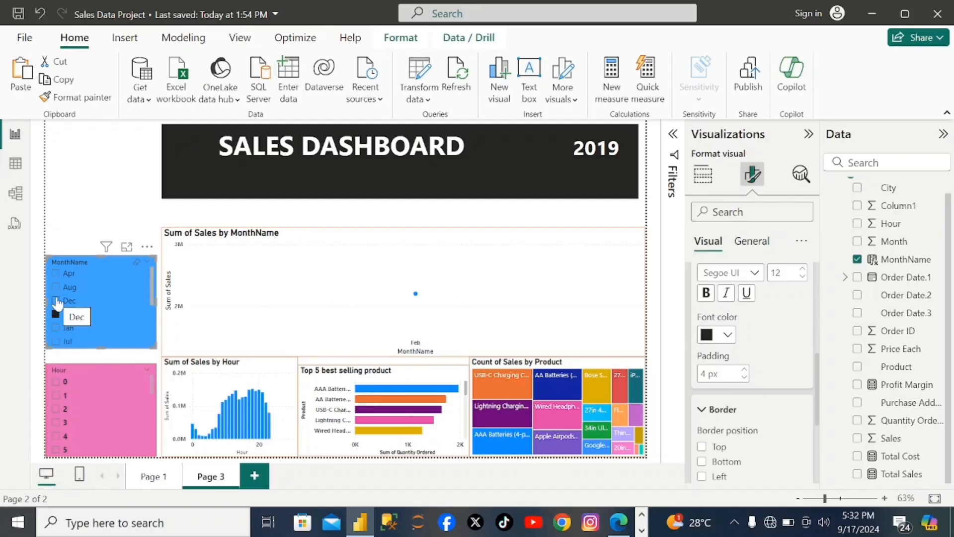
# - Test the MonthName slicer by filtering the dashboard to Dec and to Jan, and clear the month selection
pyautogui.click(56, 301)
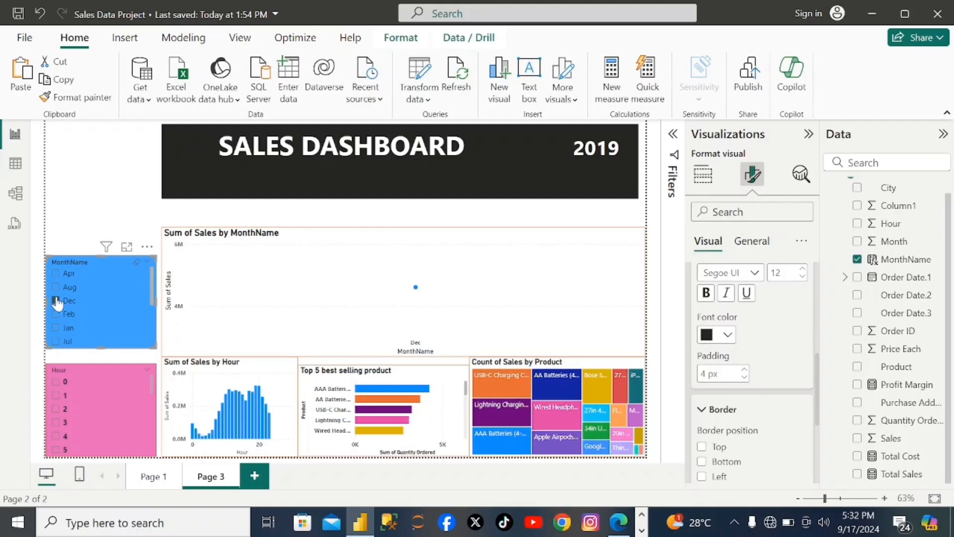
pyautogui.click(57, 328)
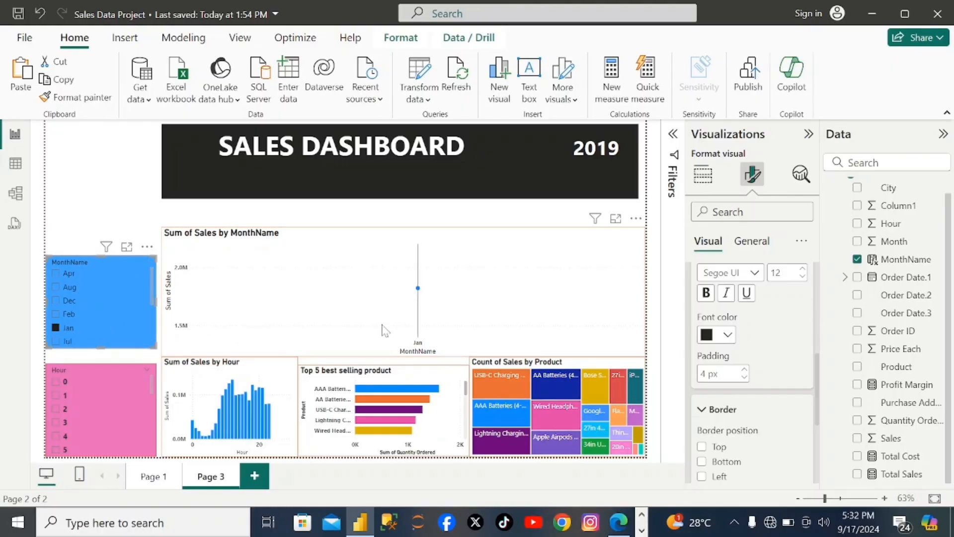
pyautogui.click(64, 329)
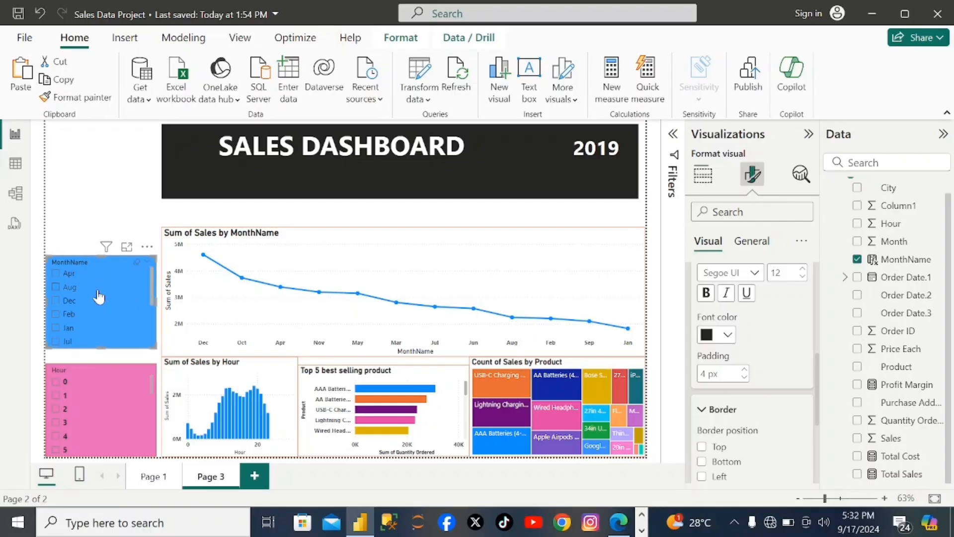
# - Paste a copy of the MonthName slicer and place it directly above the original, beside the dashboard header
pyautogui.click(82, 203)
pyautogui.hotkey('ctrl', 'v')
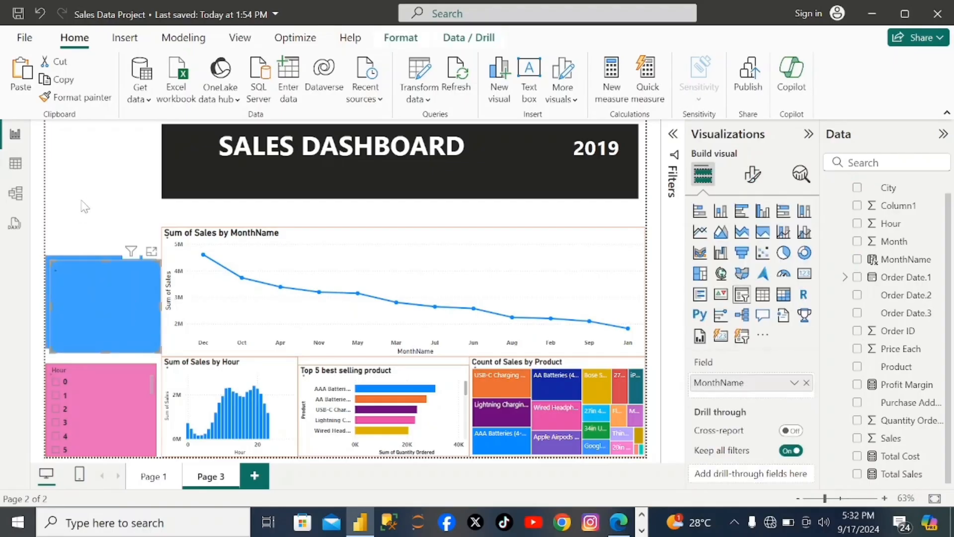
pyautogui.moveTo(93, 270); pyautogui.dragTo(79, 159)
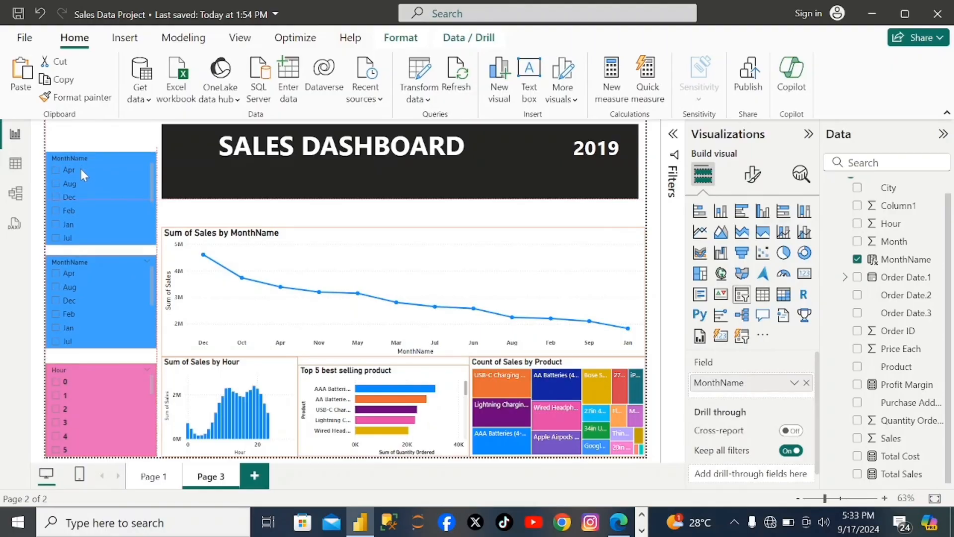
# - Set the copied slicer's style to Dropdown and replace its MonthName field with City
pyautogui.click(753, 174)
pyautogui.click(732, 276)
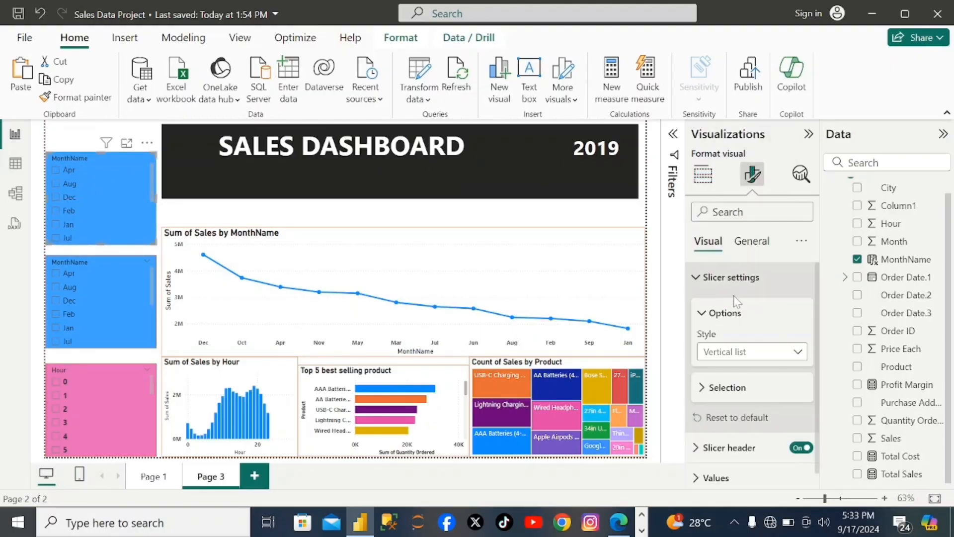
pyautogui.click(794, 351)
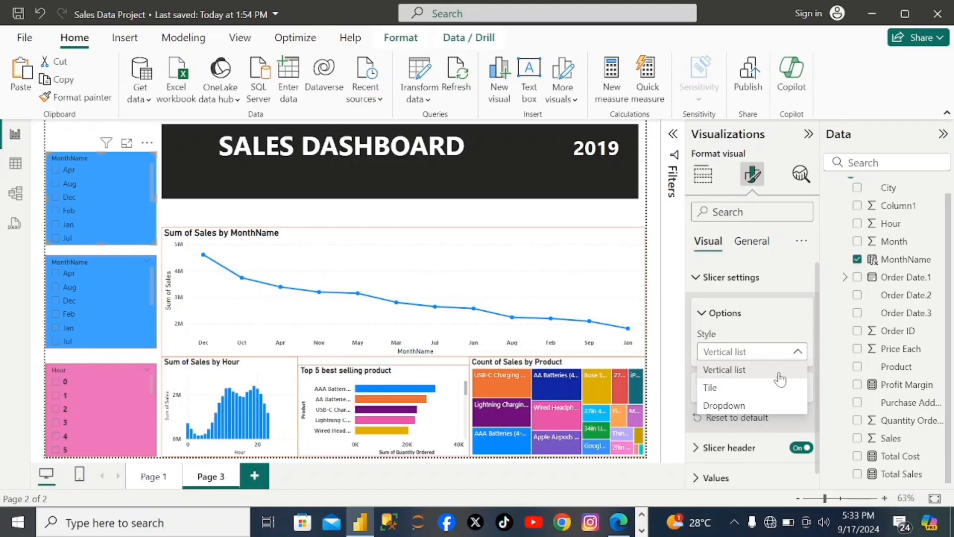
pyautogui.click(742, 406)
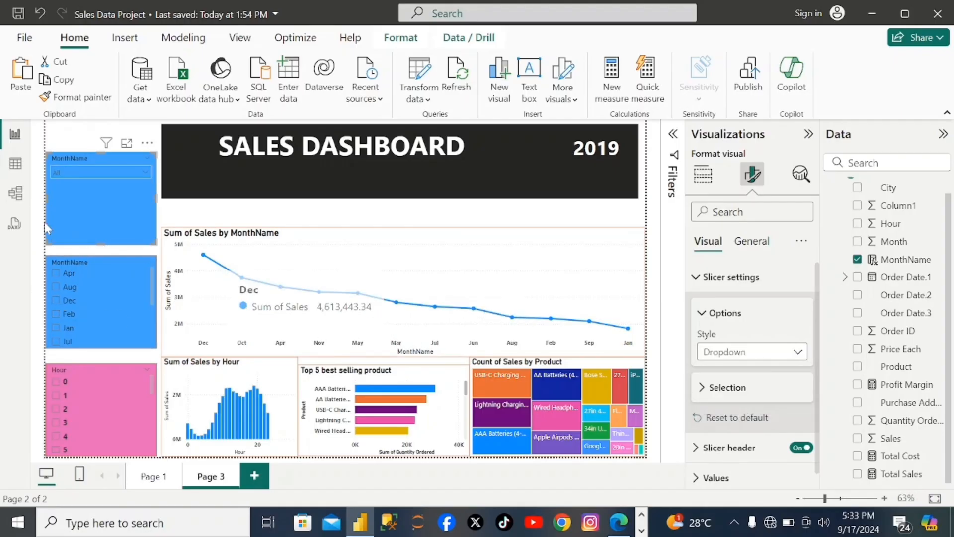
pyautogui.click(858, 259)
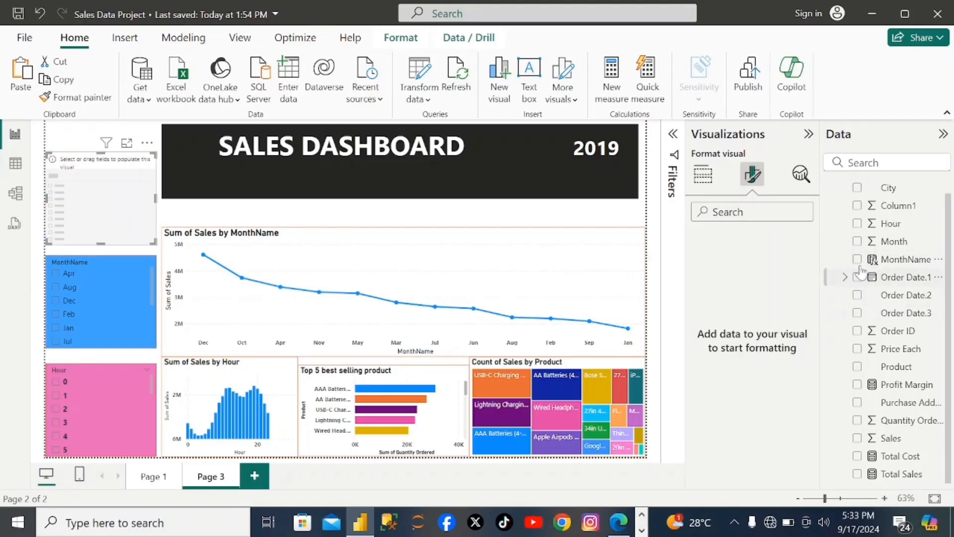
pyautogui.click(857, 188)
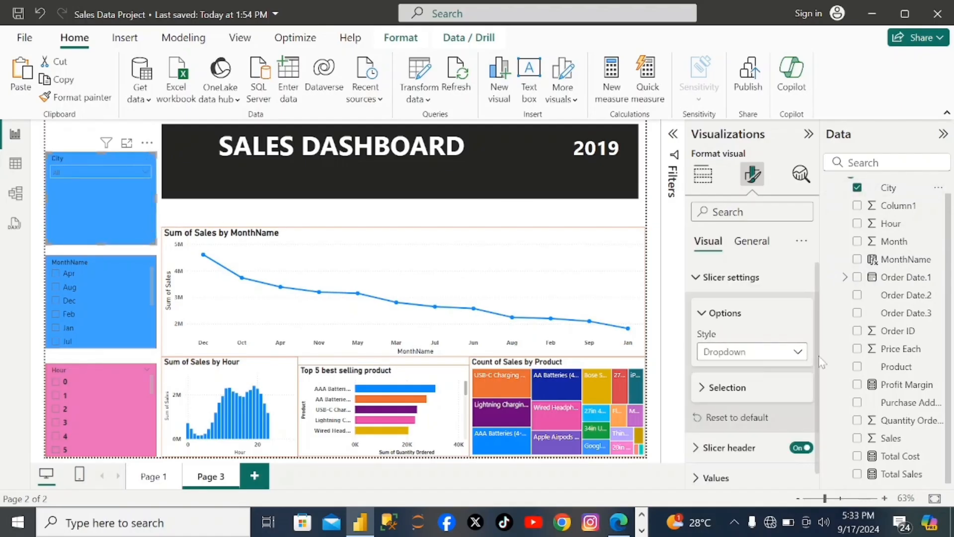
# - Change the City slicer's background to the custom green #40FFA0
pyautogui.click(751, 242)
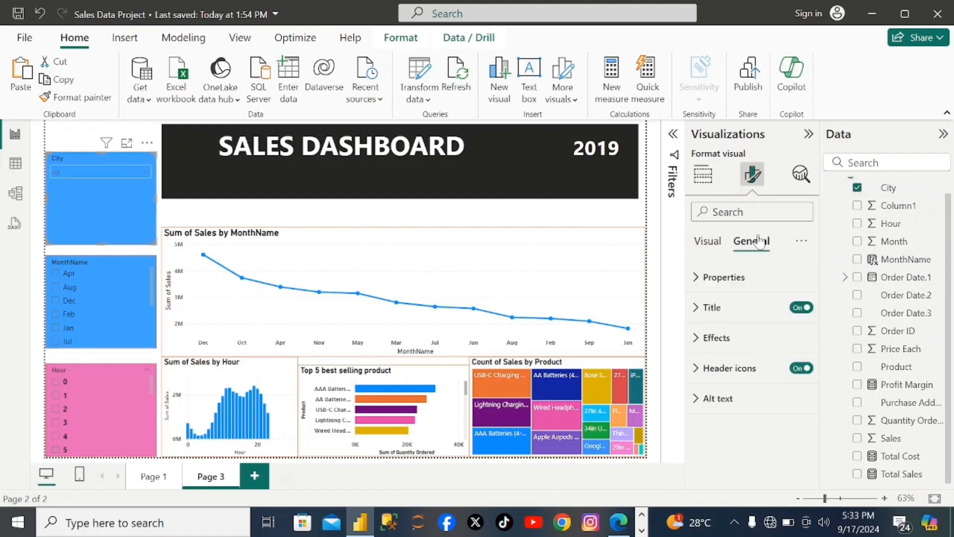
pyautogui.click(701, 337)
pyautogui.click(728, 413)
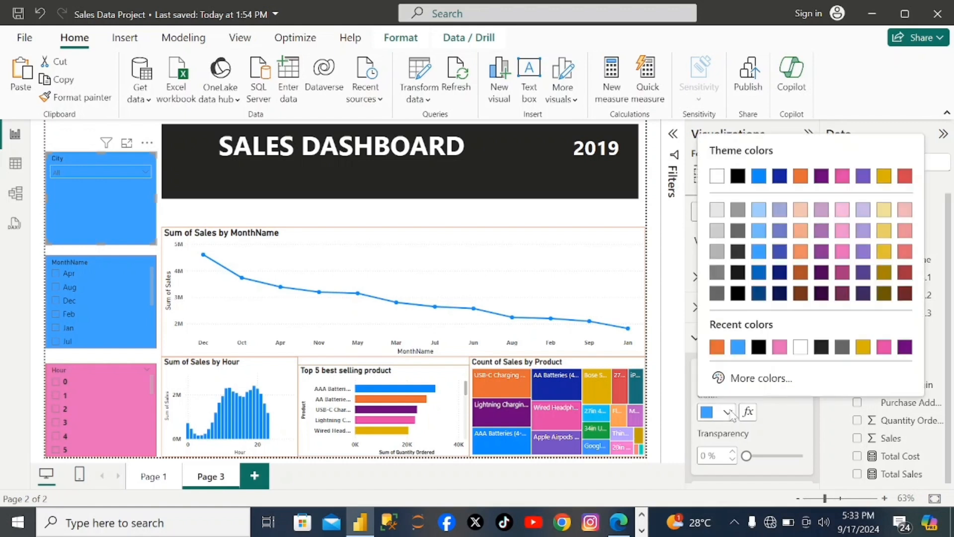
pyautogui.click(729, 412)
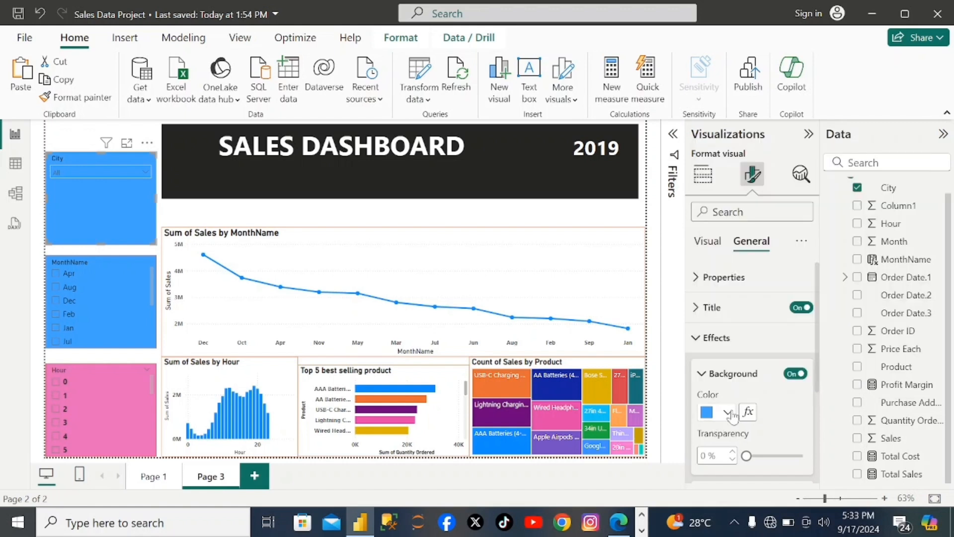
pyautogui.click(728, 413)
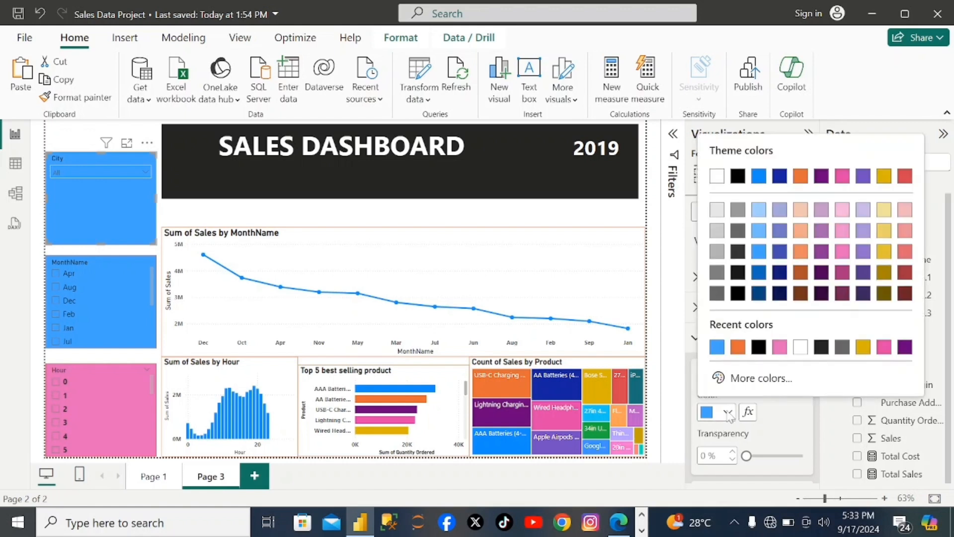
pyautogui.click(760, 377)
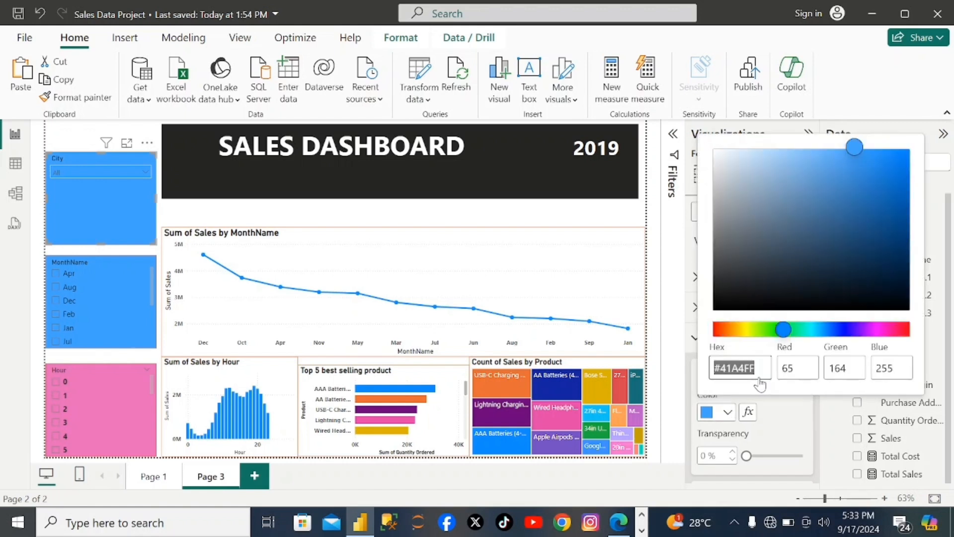
pyautogui.click(786, 330)
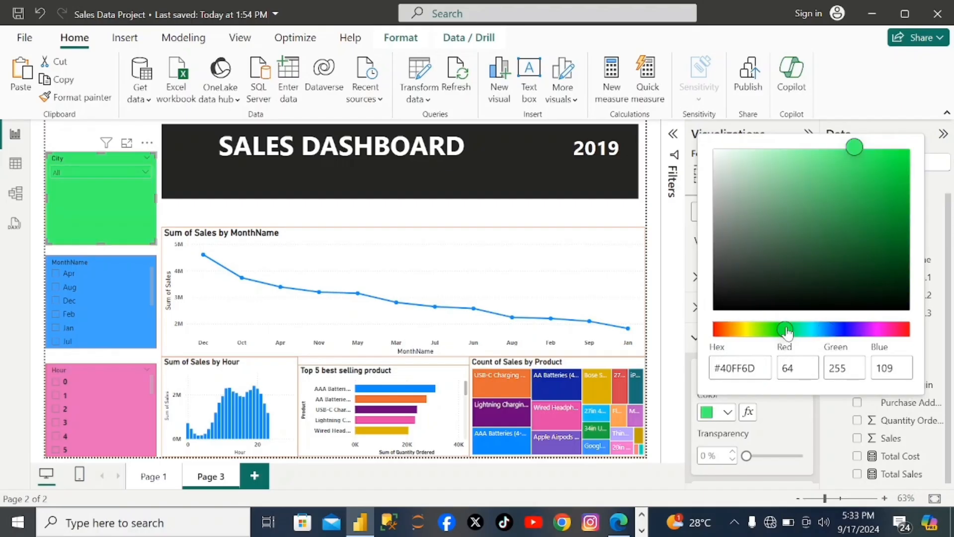
pyautogui.click(795, 331)
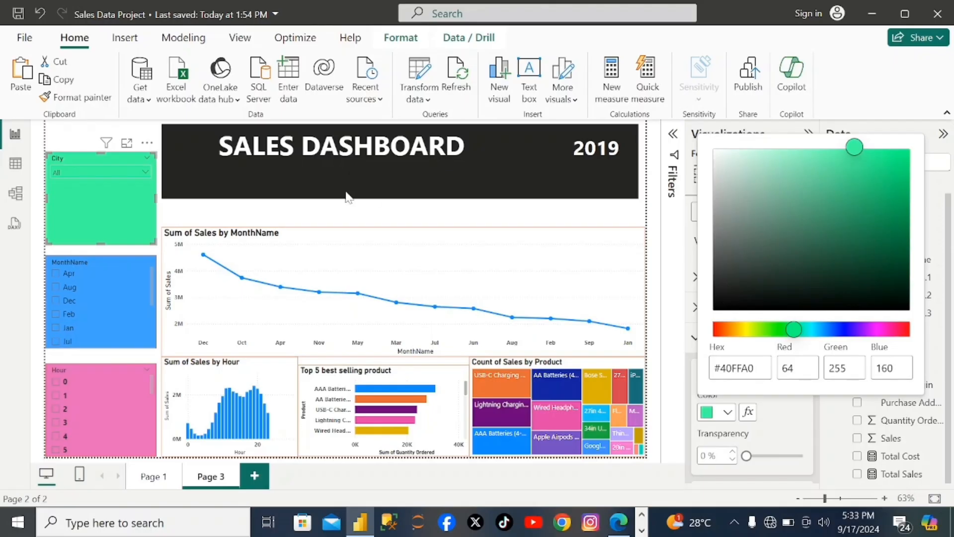
# - Reduce the City slicer's height by lowering its top edge, and check its dropdown list of cities
pyautogui.click(132, 184)
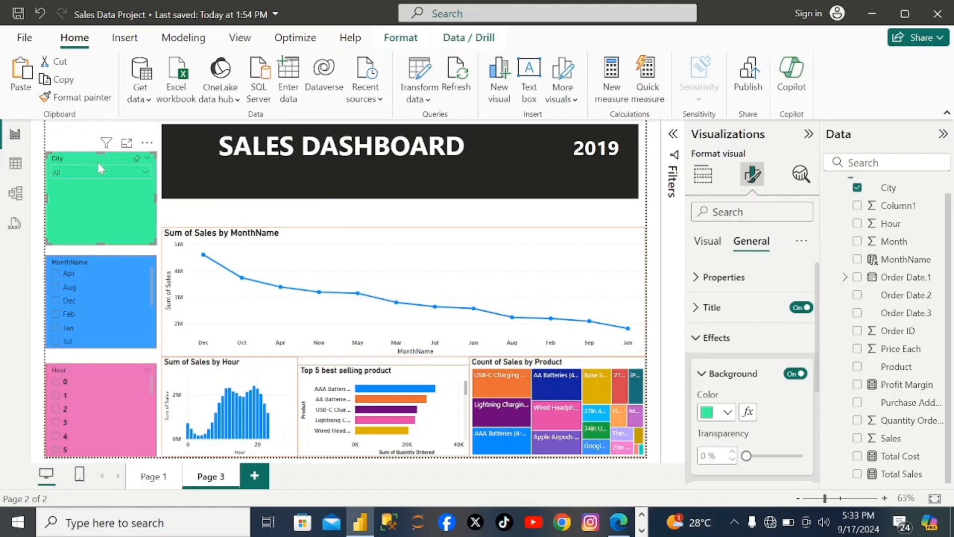
pyautogui.moveTo(102, 156); pyautogui.dragTo(107, 201)
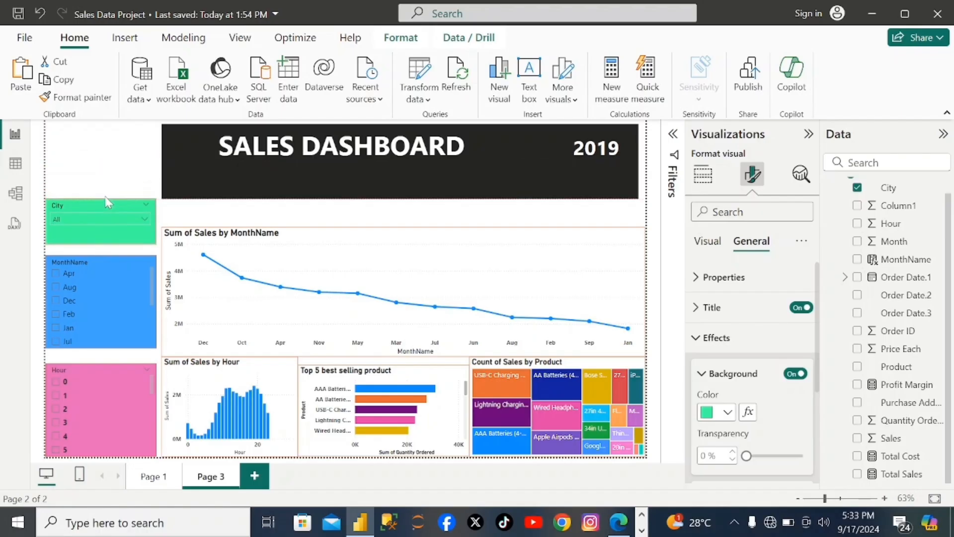
pyautogui.click(128, 218)
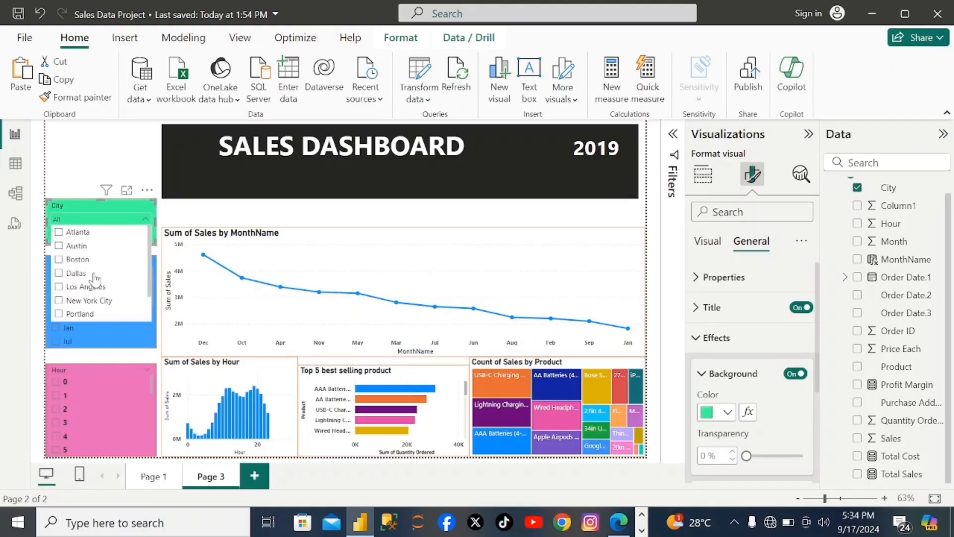
pyautogui.click(76, 156)
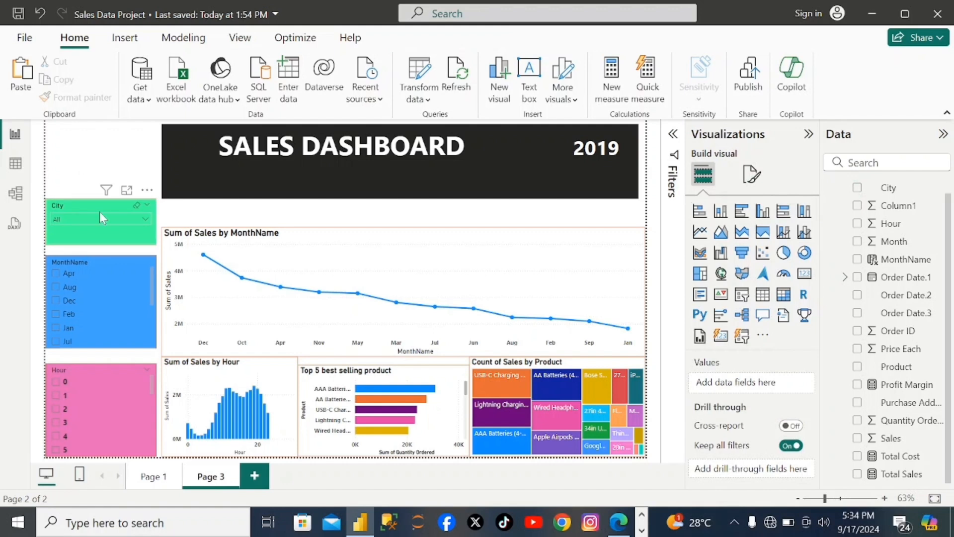
# - Test the City slicer by filtering the dashboard to Boston, then clear the selection and close the city list
pyautogui.click(147, 218)
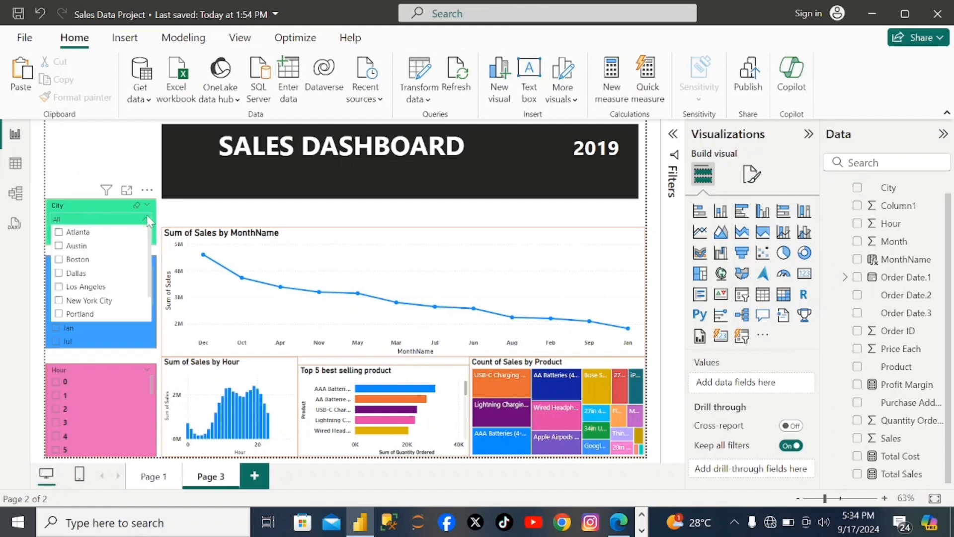
pyautogui.click(59, 260)
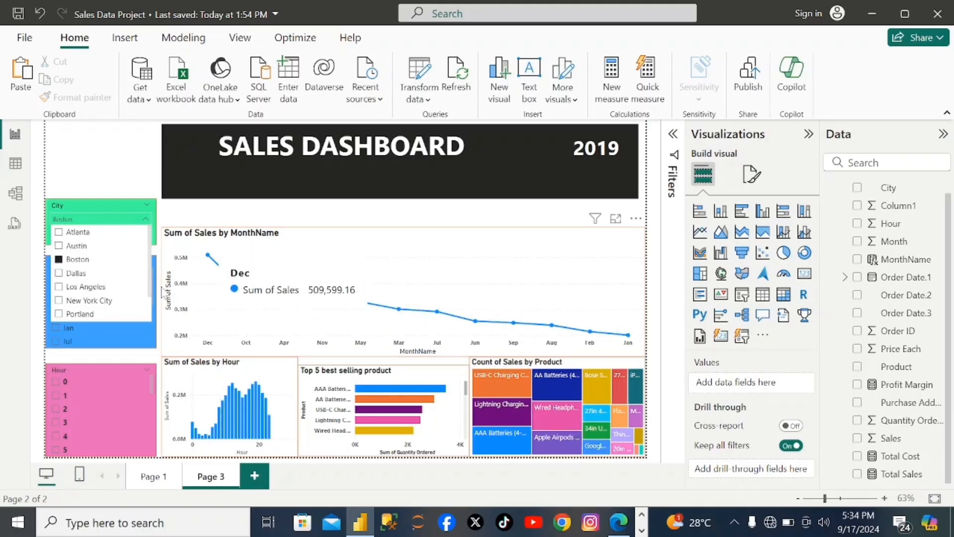
pyautogui.click(58, 259)
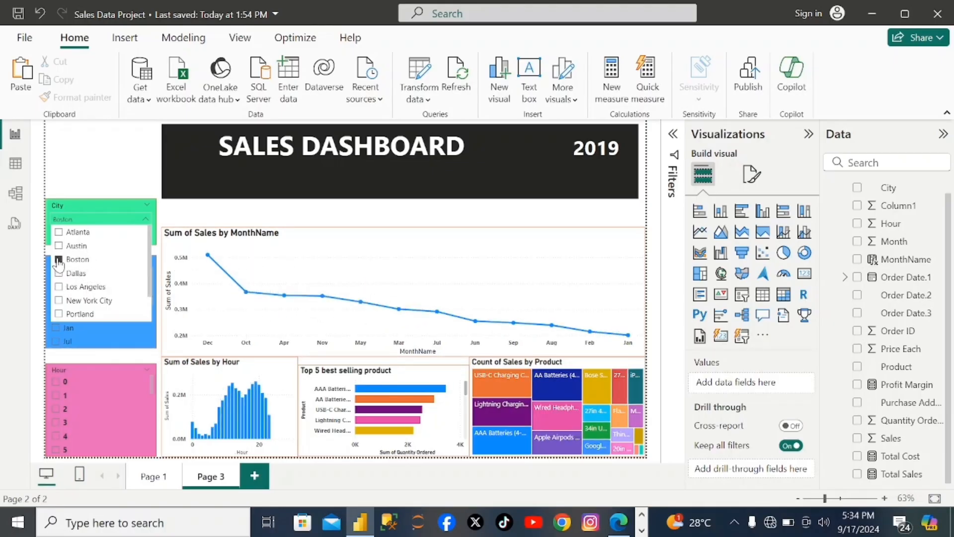
pyautogui.click(79, 148)
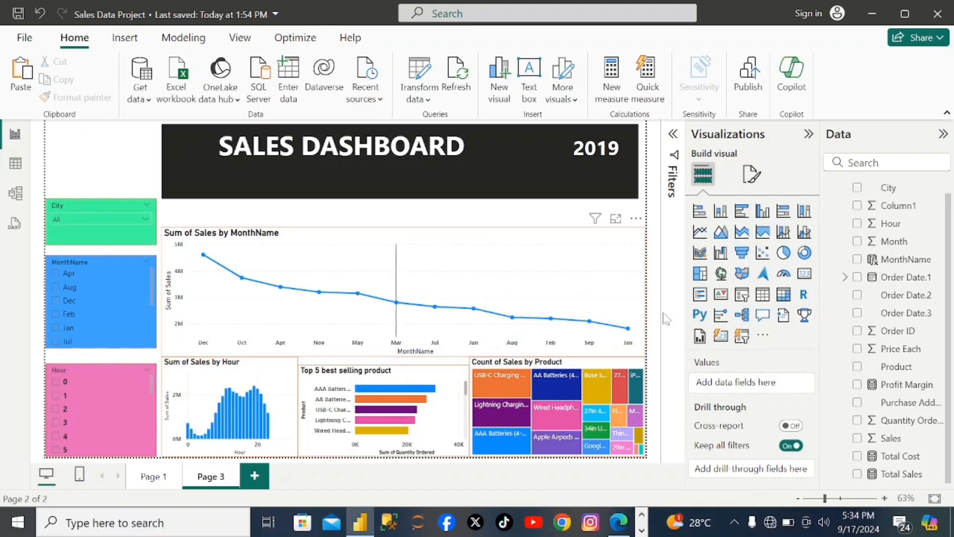
# - Set the filter pane's header text size to 14 pt in the page formatting
pyautogui.click(744, 179)
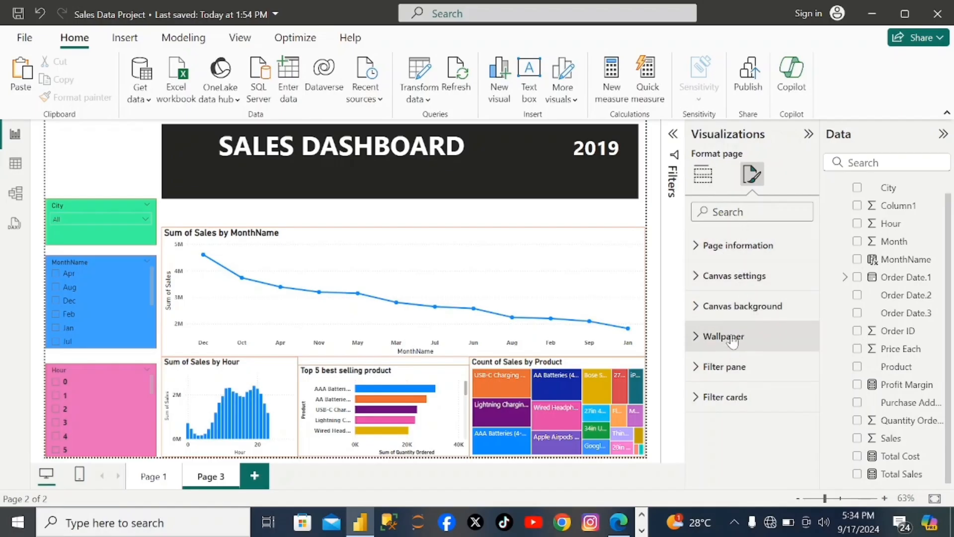
pyautogui.click(705, 183)
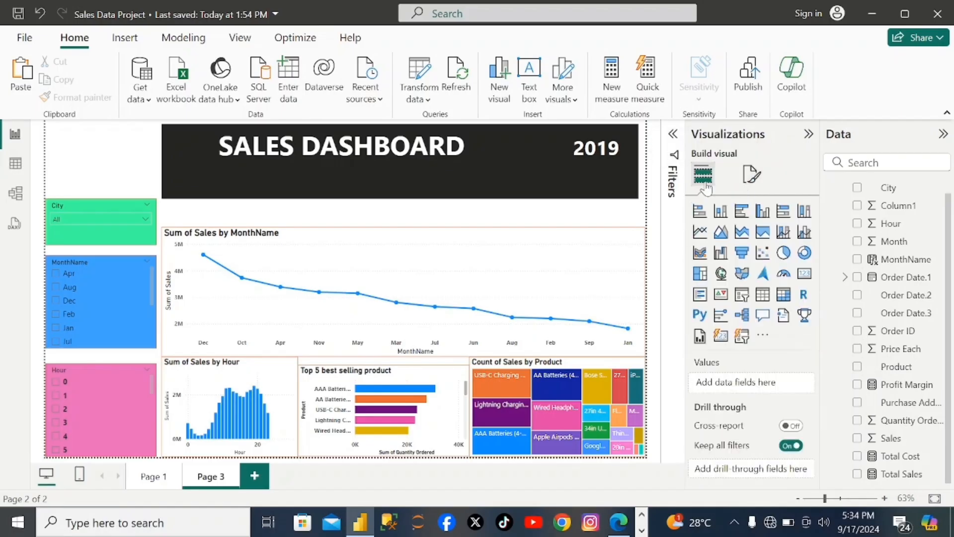
pyautogui.click(750, 172)
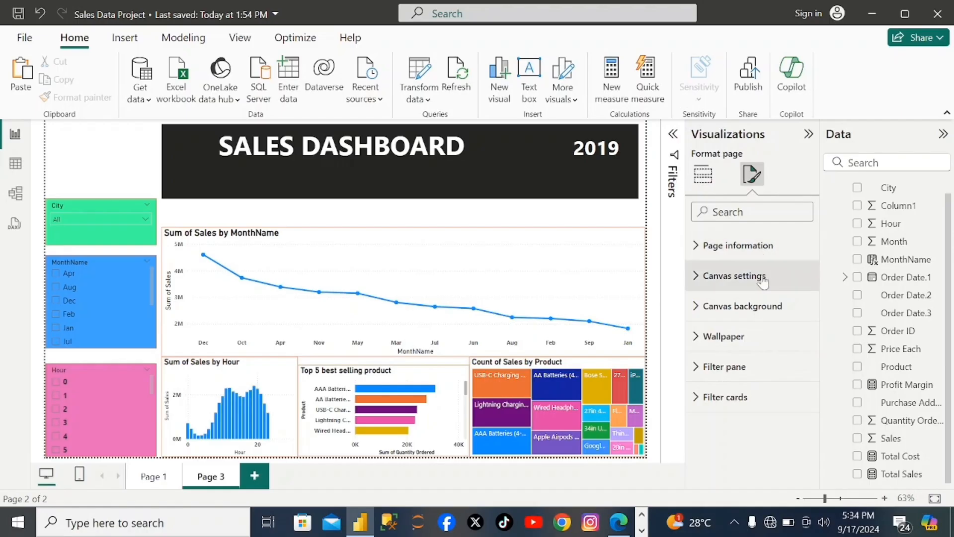
pyautogui.click(760, 306)
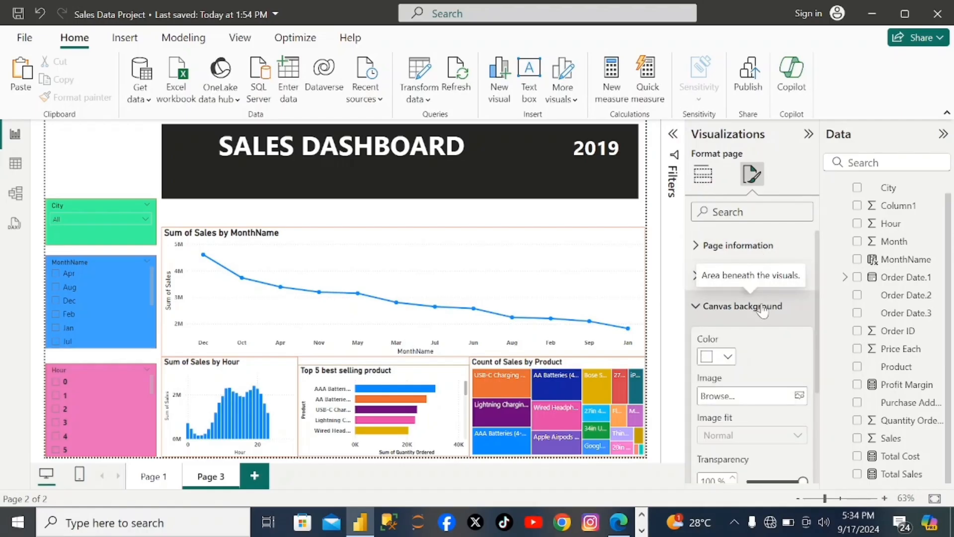
pyautogui.scroll(-3, 772, 342)
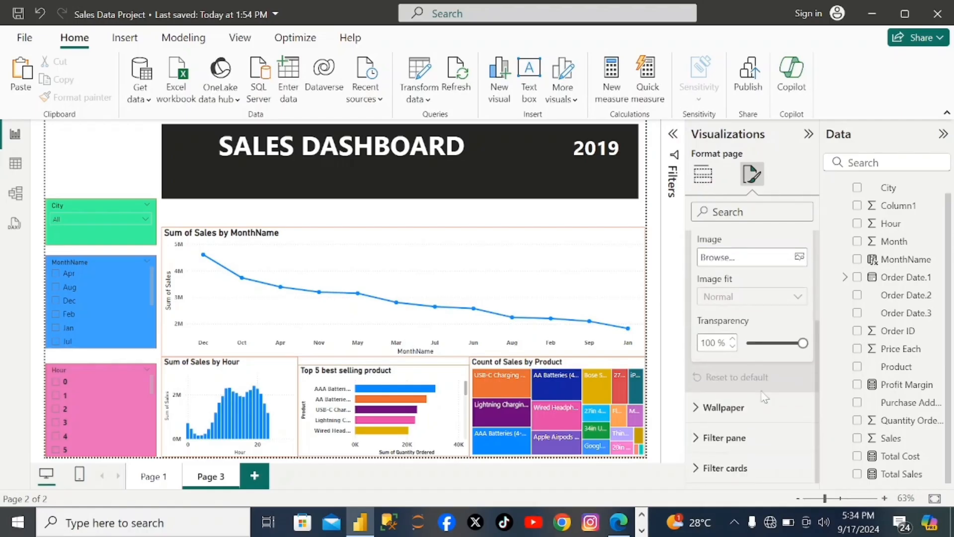
pyautogui.click(724, 438)
pyautogui.scroll(-3, 728, 442)
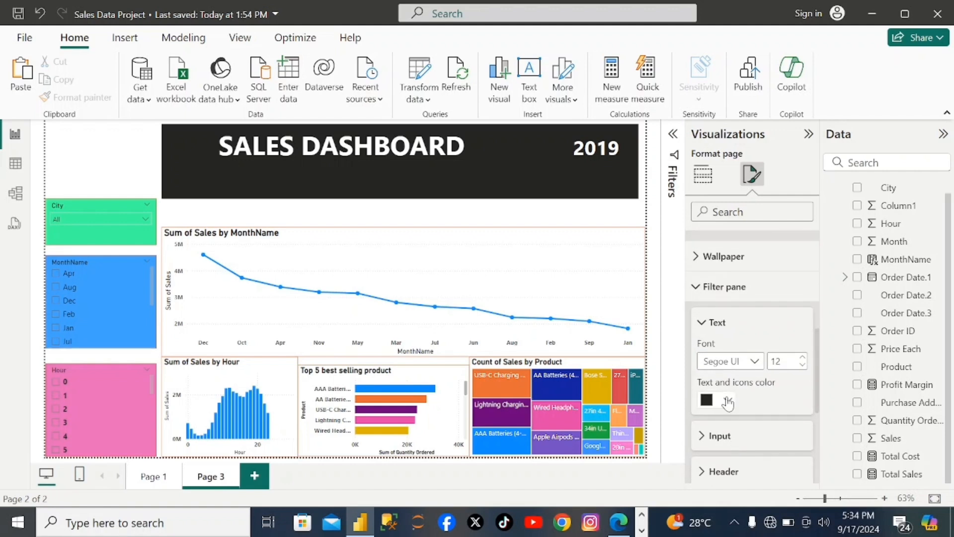
pyautogui.scroll(-2, 728, 404)
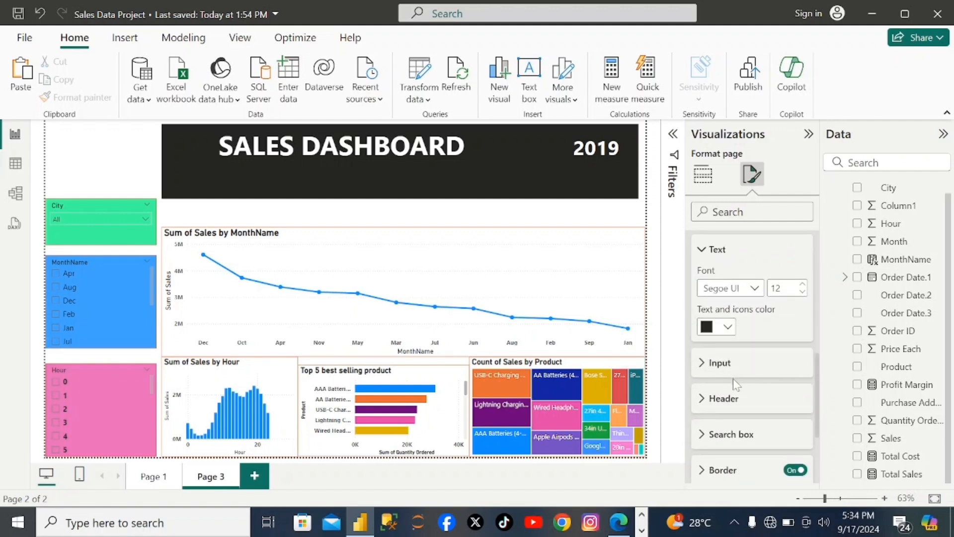
pyautogui.click(713, 400)
pyautogui.scroll(-1, 728, 424)
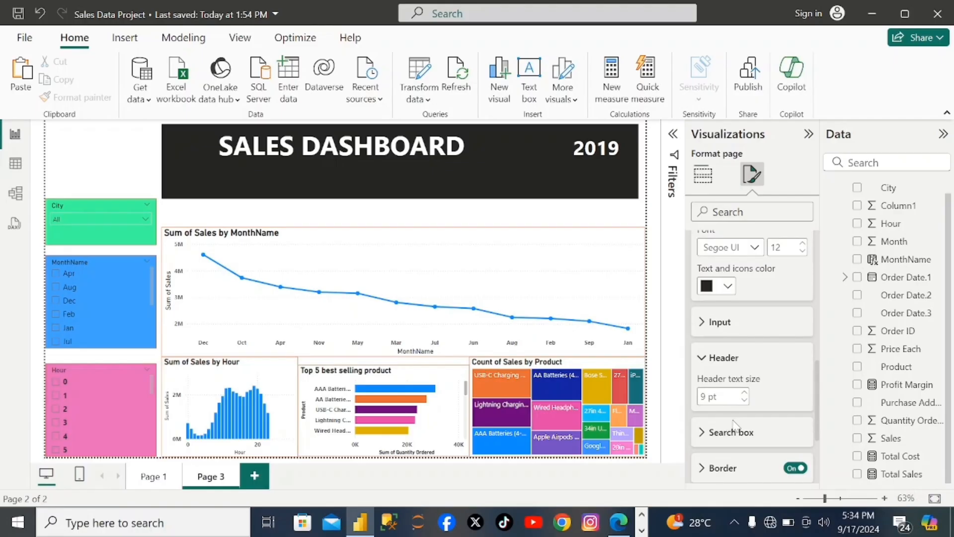
pyautogui.click(745, 393)
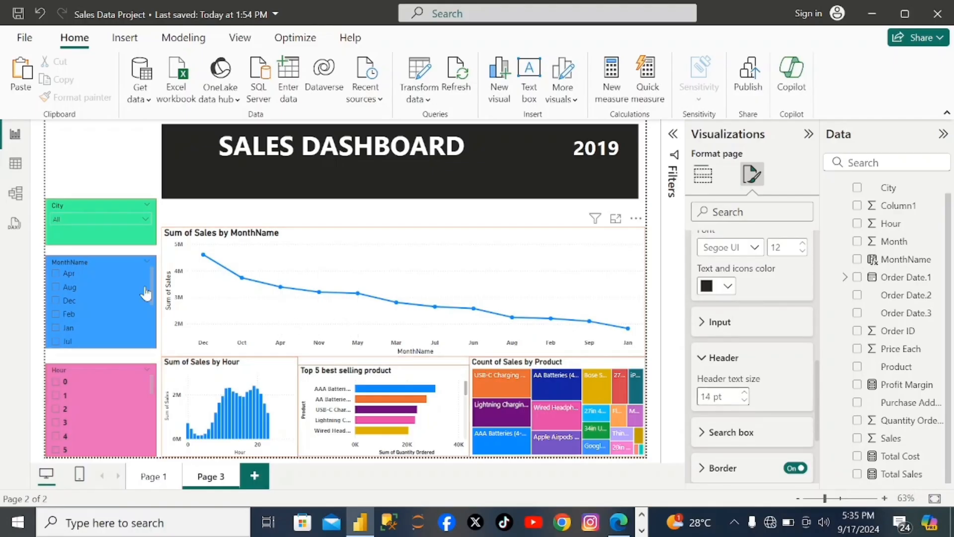
# - Examine the City slicer's title, background and visual border formatting options, including the border colour choices
pyautogui.click(131, 236)
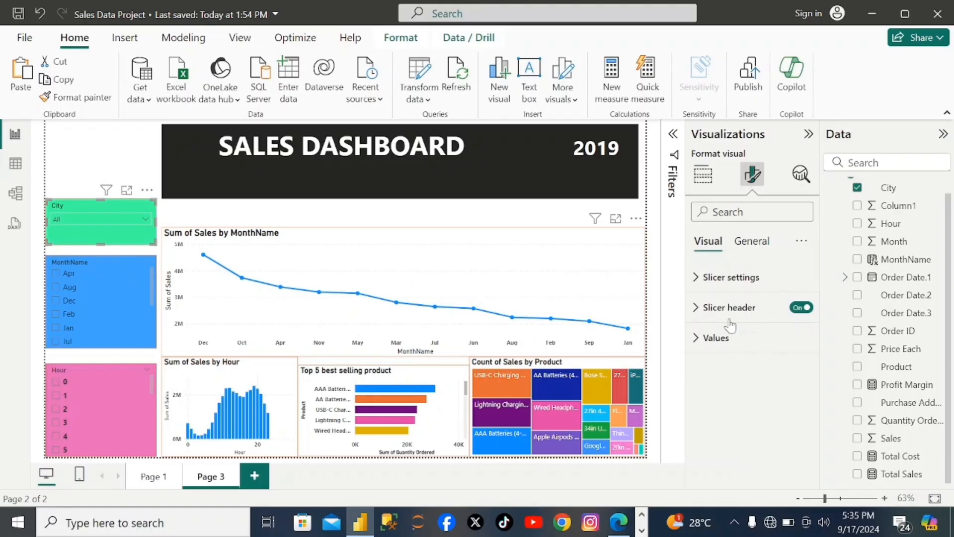
pyautogui.click(750, 241)
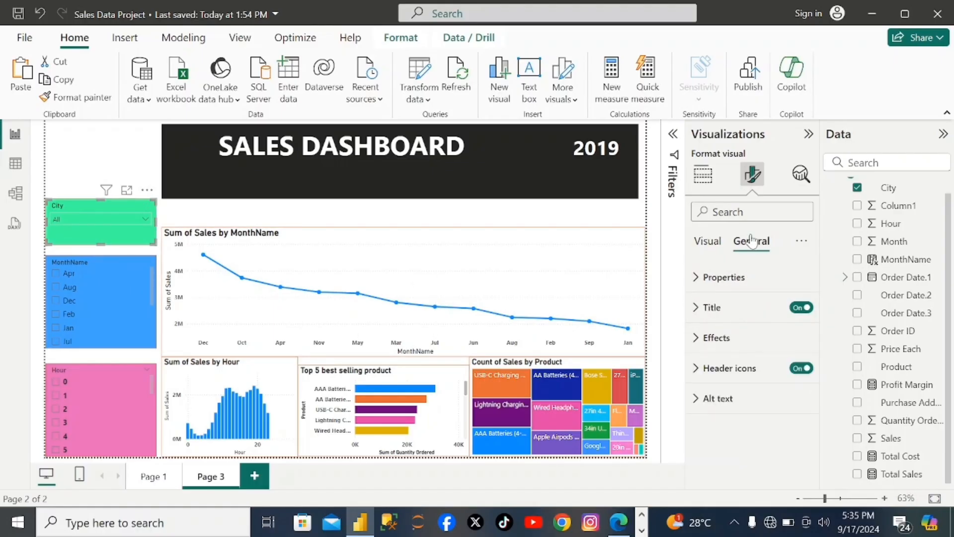
pyautogui.click(706, 307)
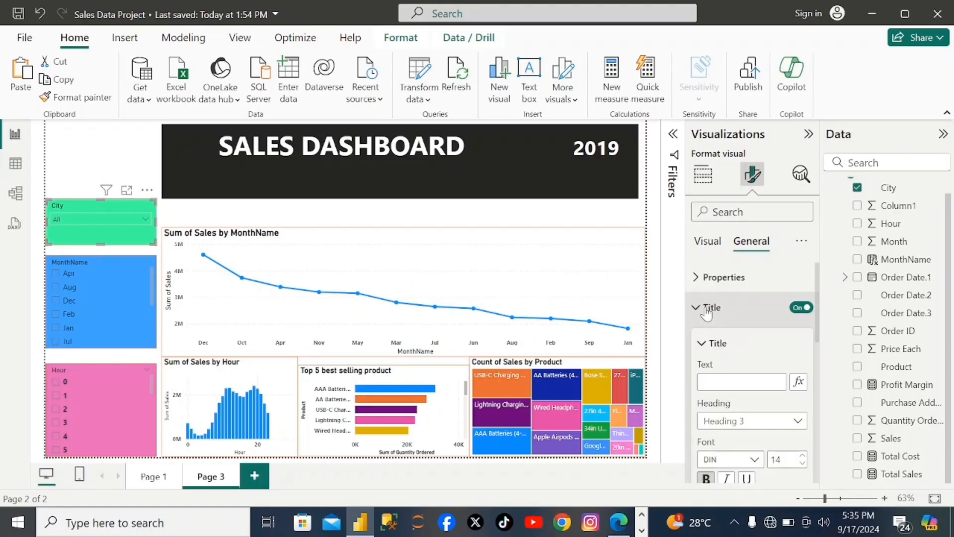
pyautogui.scroll(-1, 736, 378)
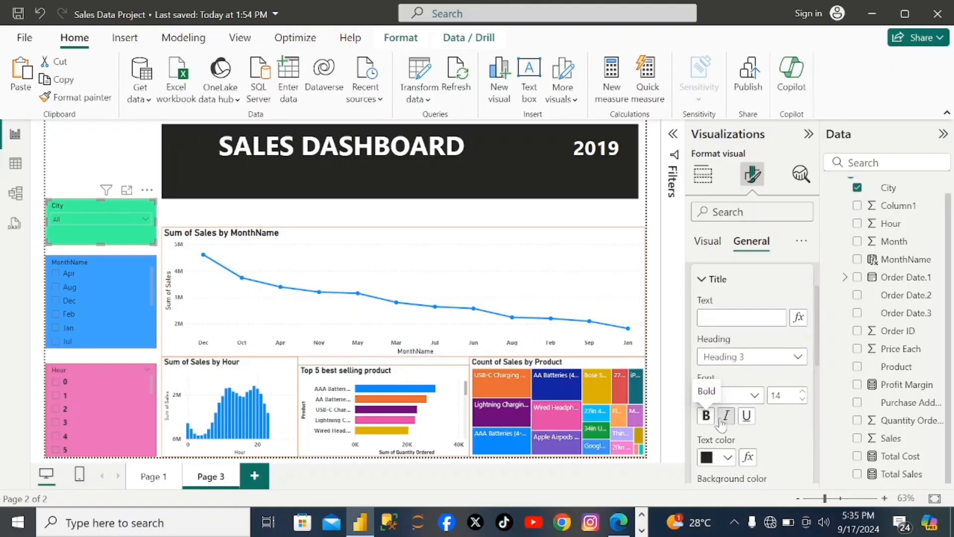
pyautogui.scroll(-6, 731, 423)
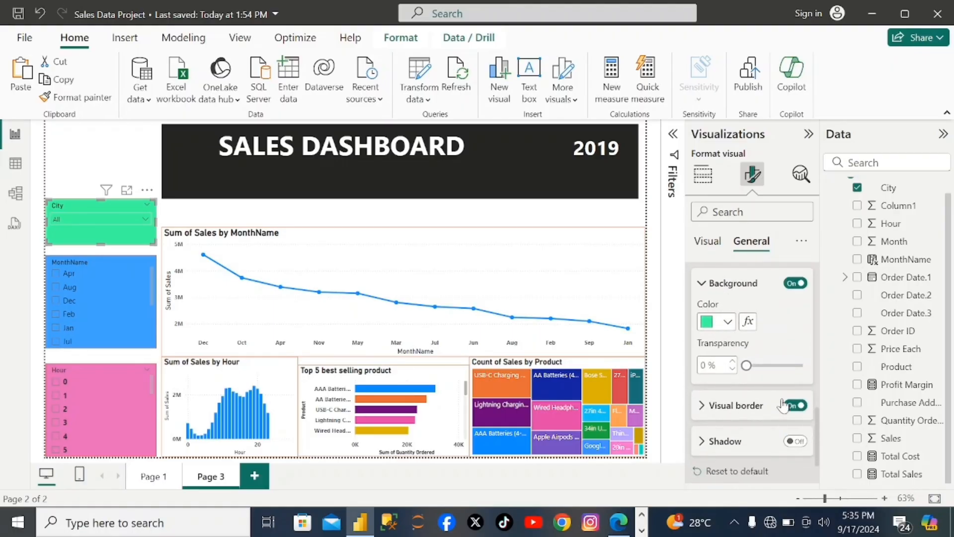
pyautogui.click(703, 405)
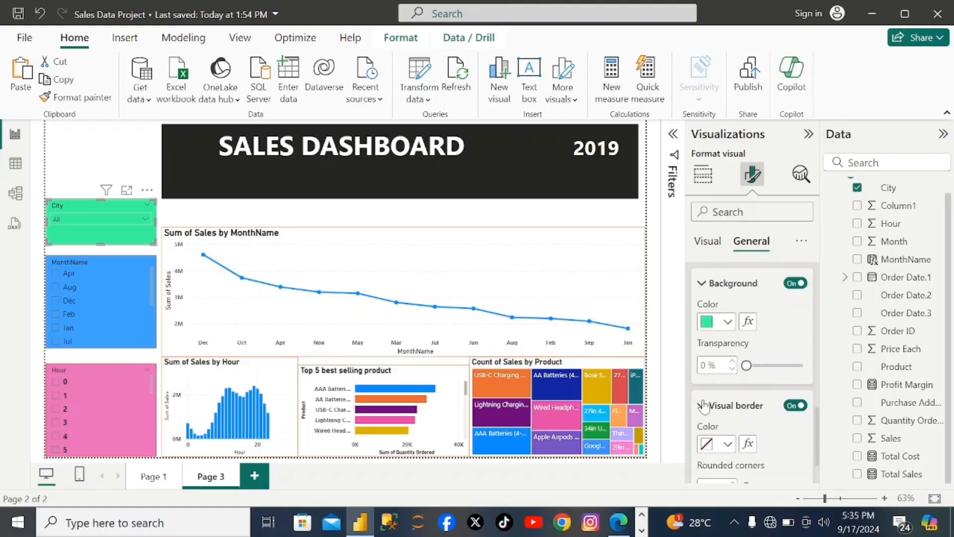
pyautogui.click(714, 449)
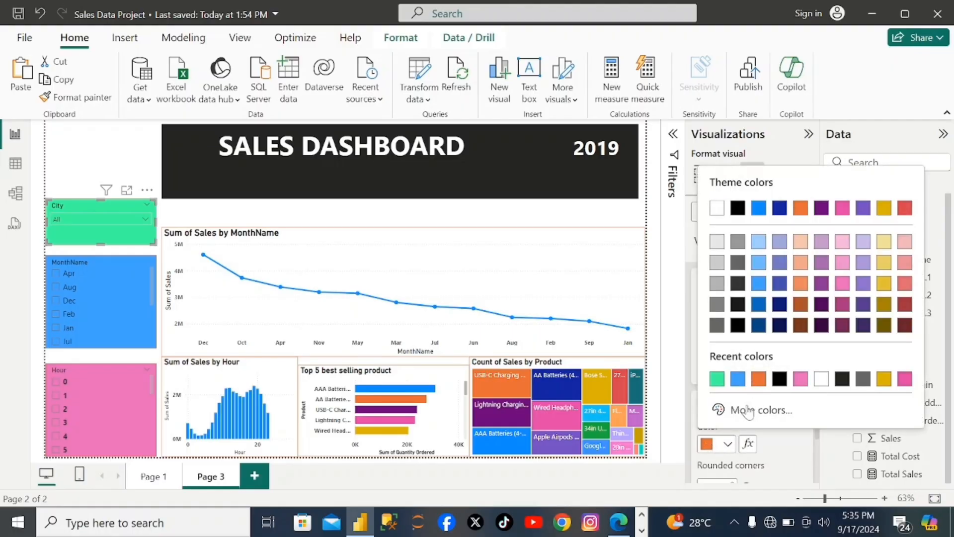
pyautogui.click(780, 445)
pyautogui.scroll(-3, 782, 427)
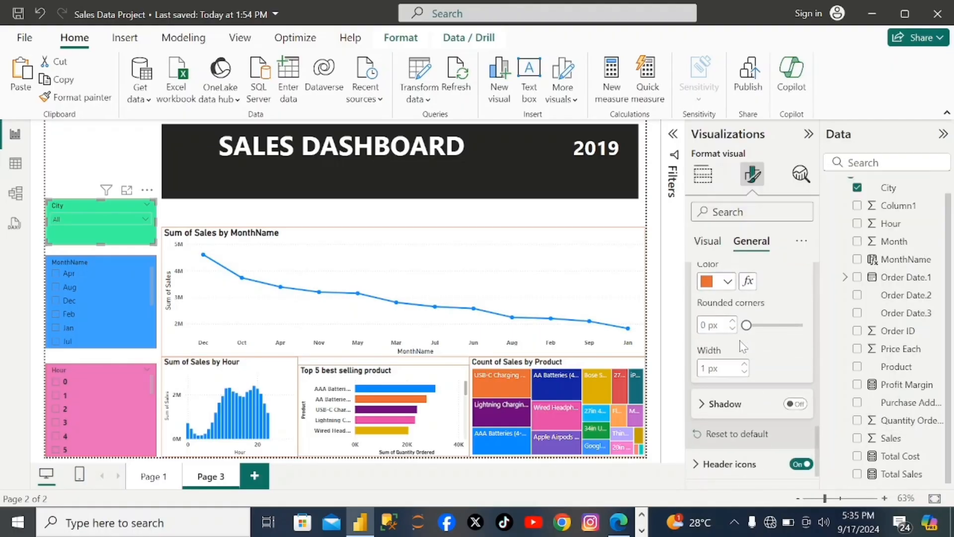
pyautogui.scroll(10, 752, 348)
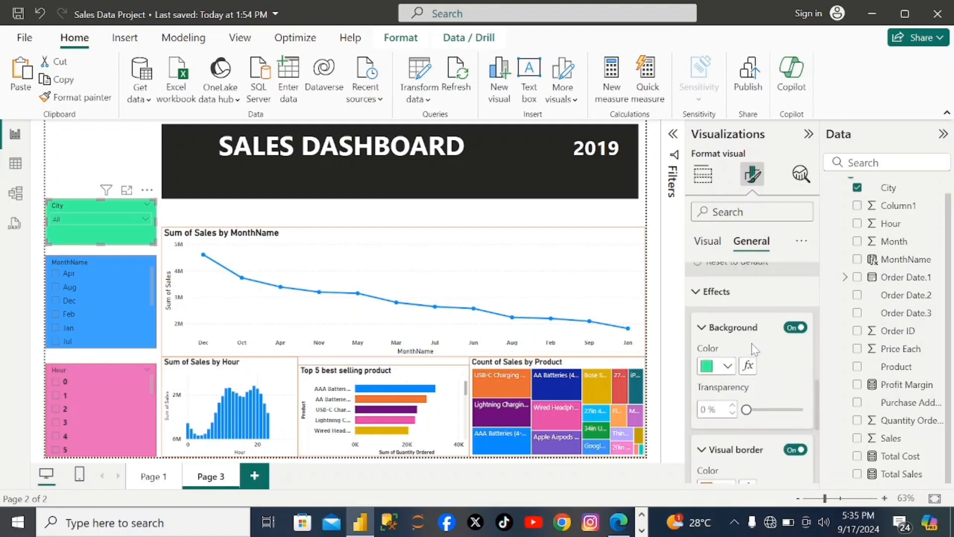
# - Make the slicer header text bold for the City, MonthName and Hour slicers
pyautogui.click(716, 242)
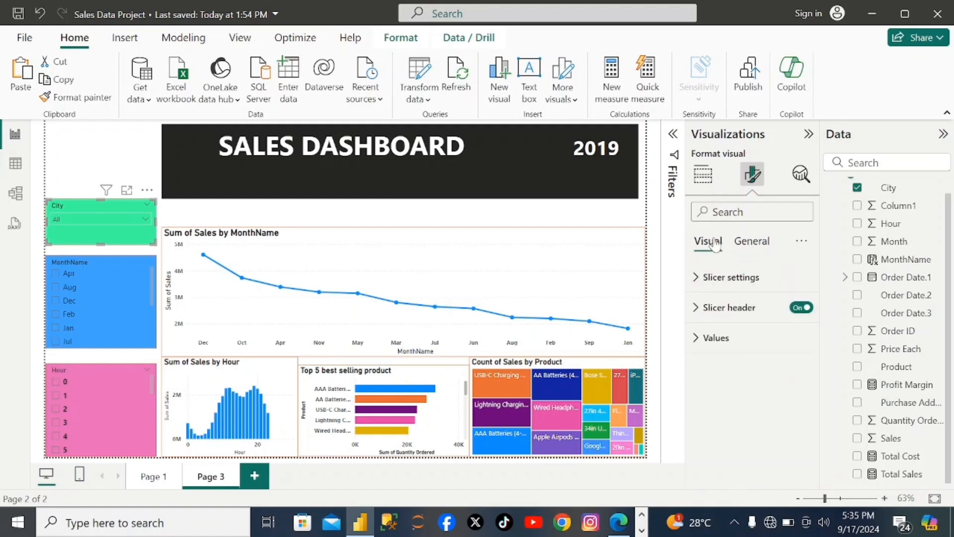
pyautogui.click(698, 310)
pyautogui.scroll(-3, 755, 369)
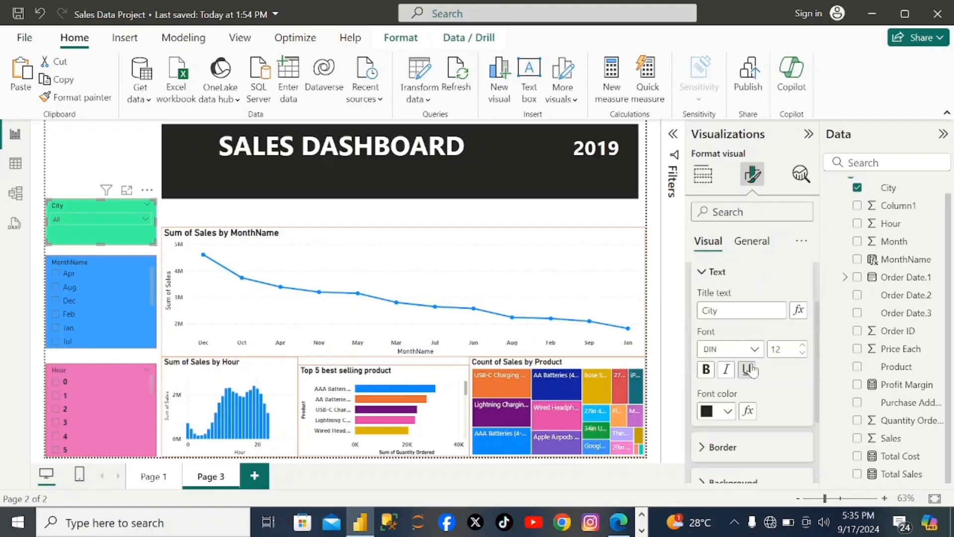
pyautogui.click(709, 373)
pyautogui.click(134, 287)
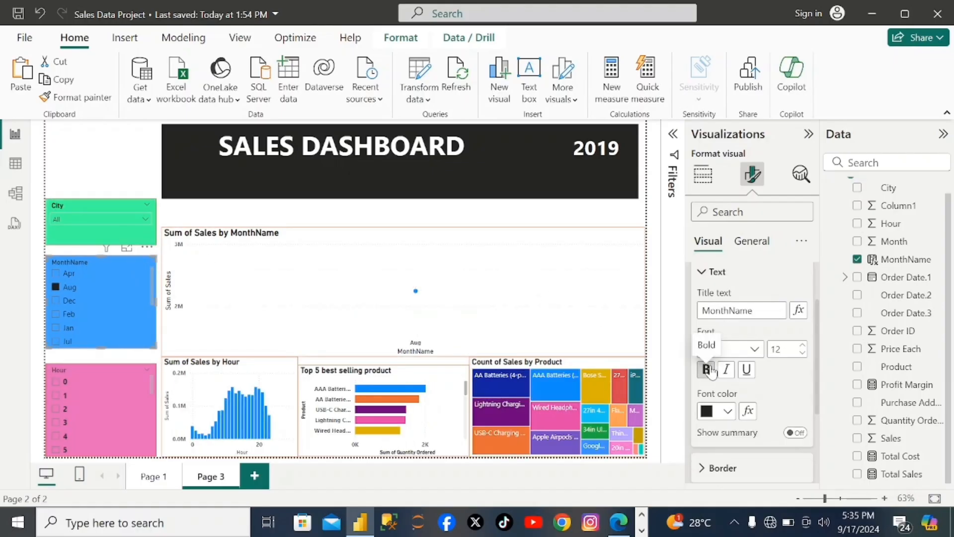
pyautogui.click(127, 423)
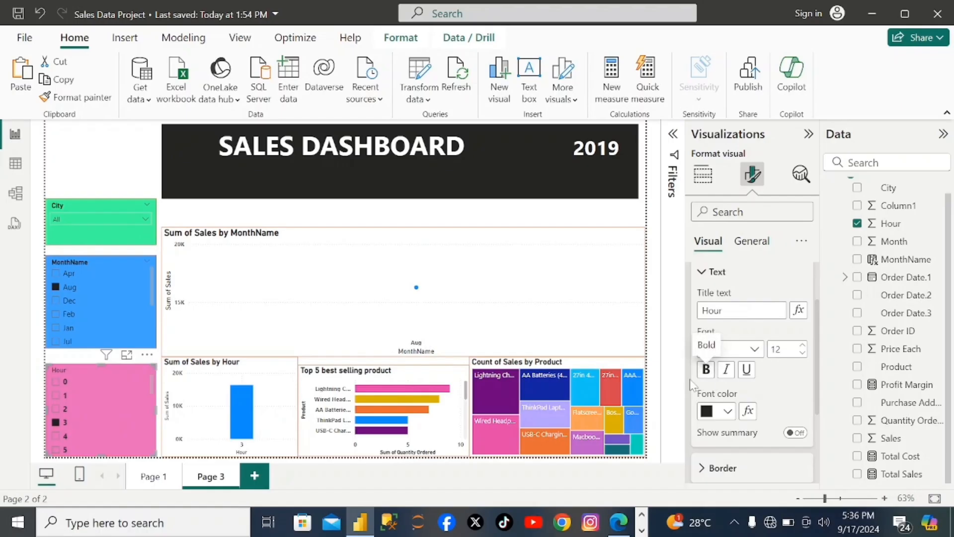
pyautogui.click(707, 377)
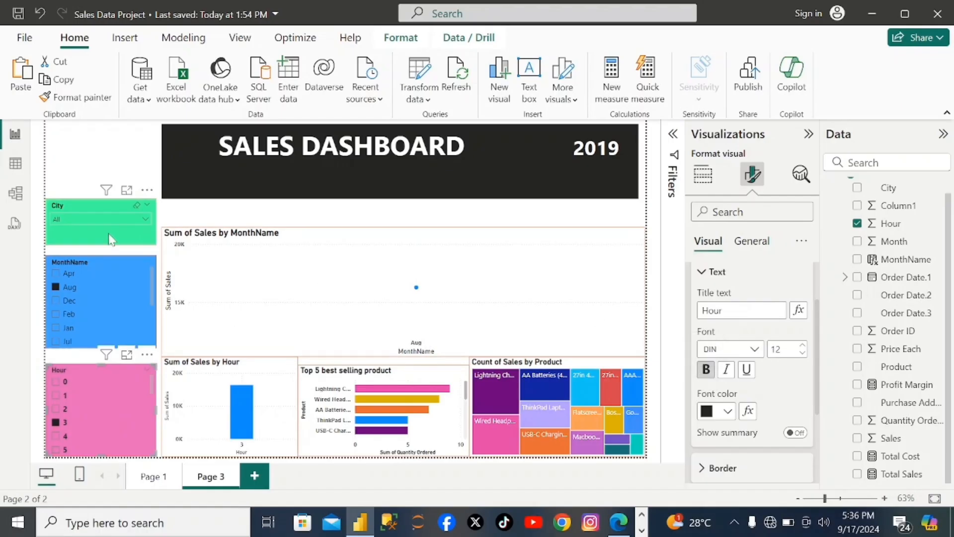
# - Duplicate the City slicer, placing one copy above the other, and replace the upper copy's City field with Product
pyautogui.click(114, 221)
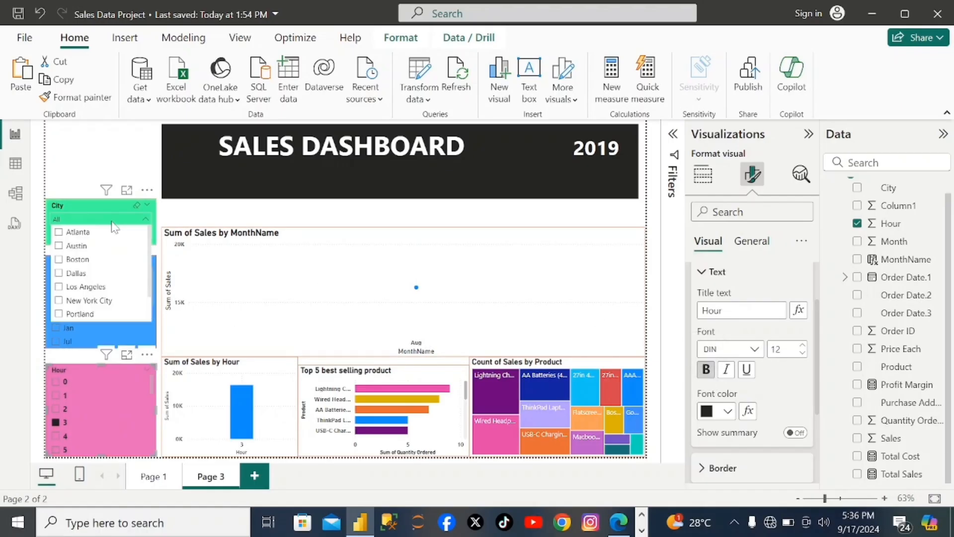
pyautogui.click(114, 205)
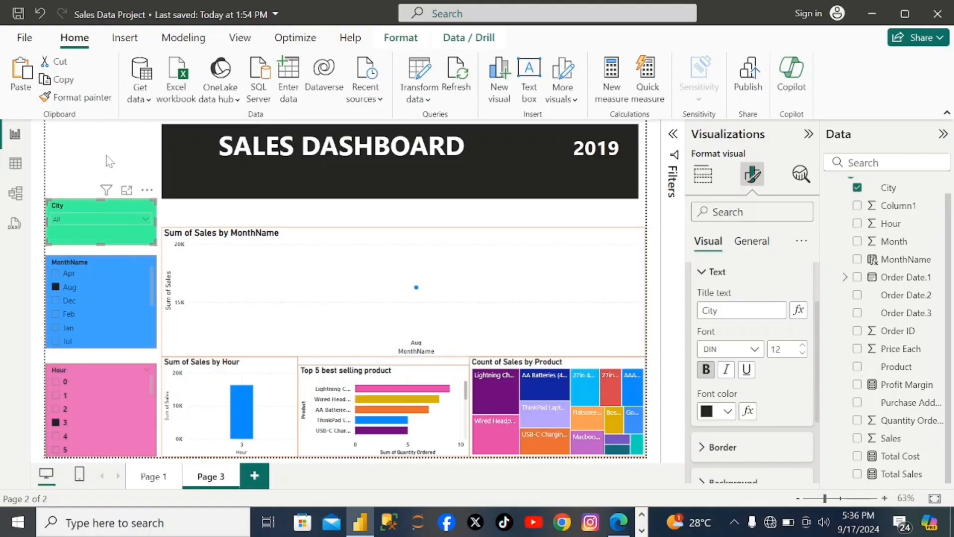
pyautogui.hotkey('ctrl', 'v')
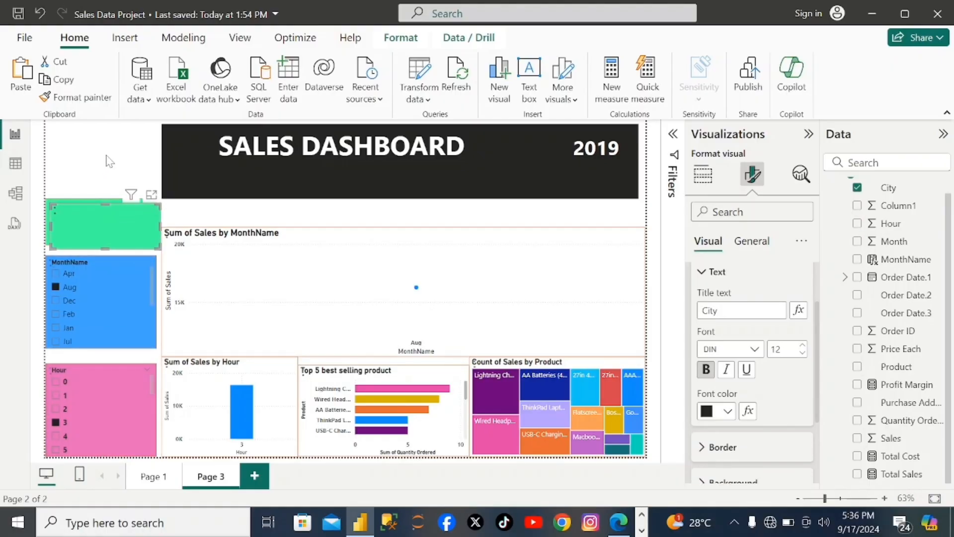
pyautogui.moveTo(84, 201); pyautogui.dragTo(84, 148)
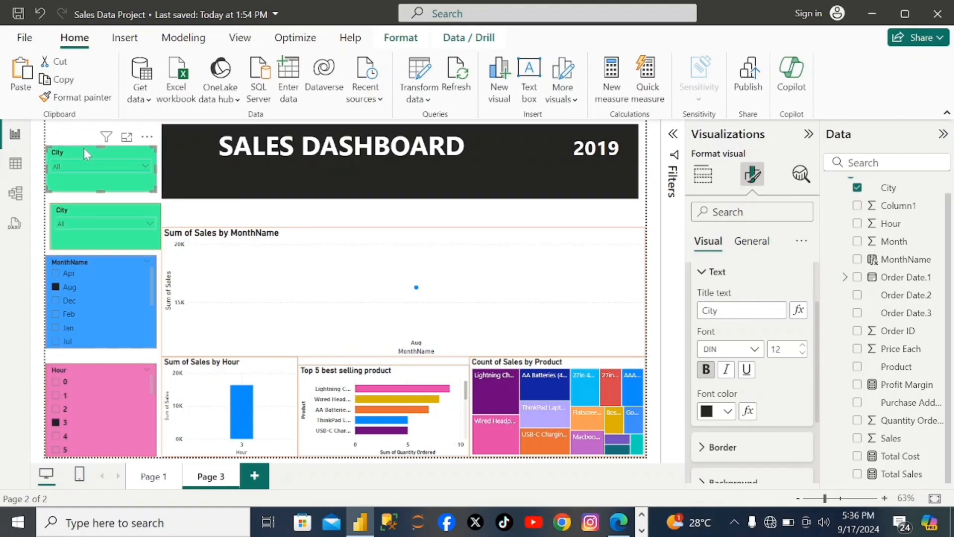
pyautogui.click(857, 187)
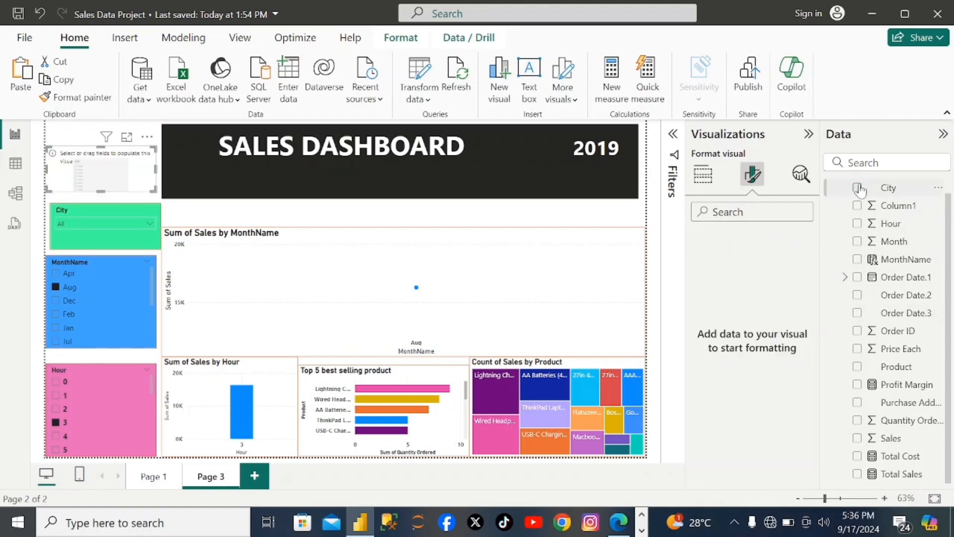
pyautogui.click(858, 367)
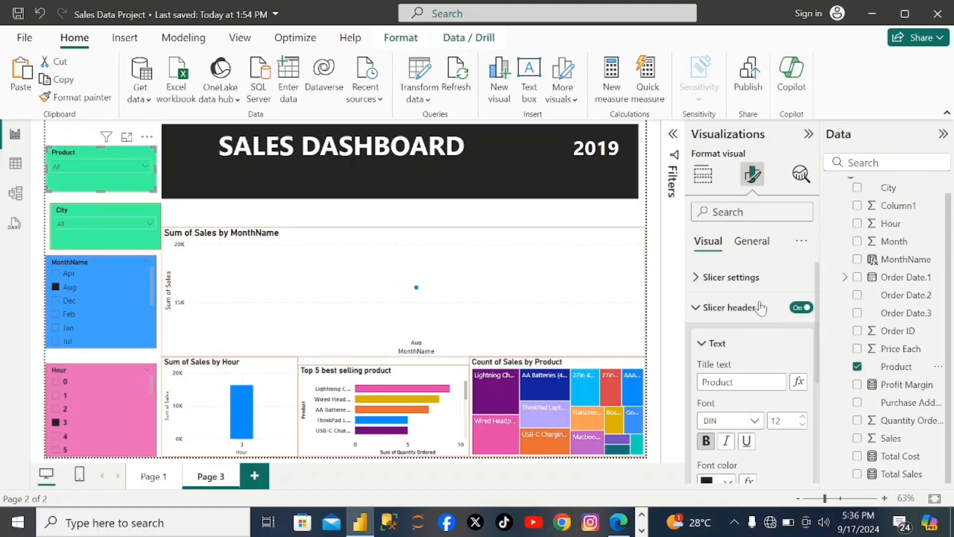
# - Change the Product slicer's background to the custom bright green #59FF3F
pyautogui.click(752, 241)
pyautogui.scroll(-10, 792, 380)
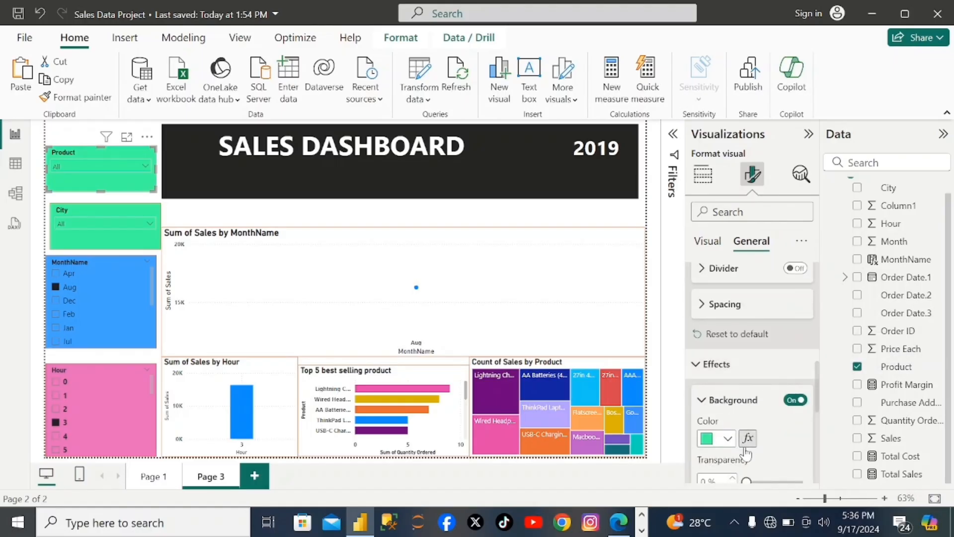
pyautogui.scroll(-2, 745, 437)
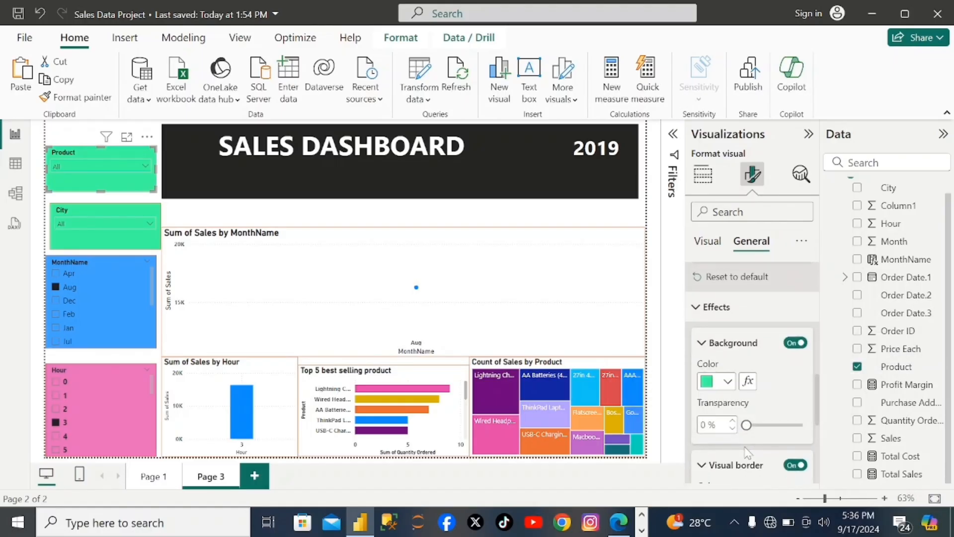
pyautogui.click(728, 383)
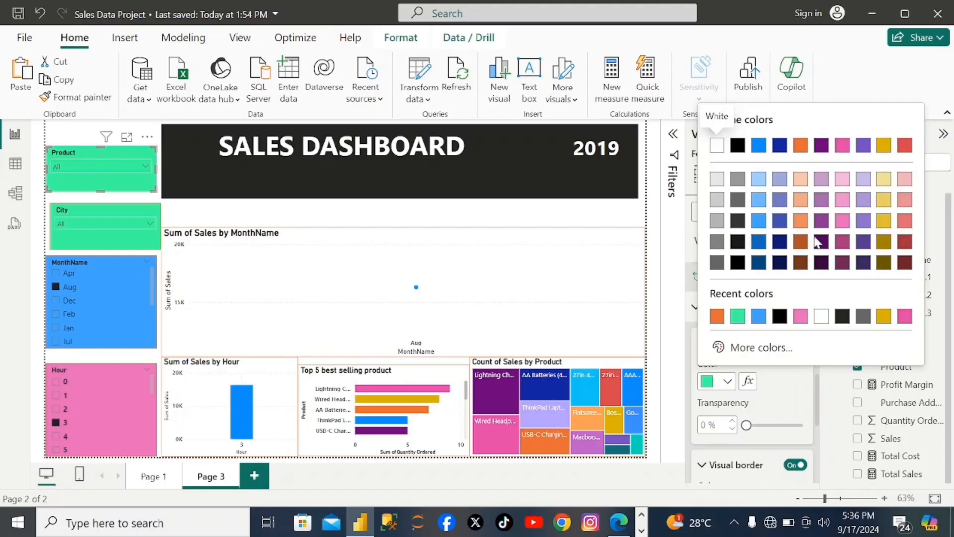
pyautogui.click(760, 347)
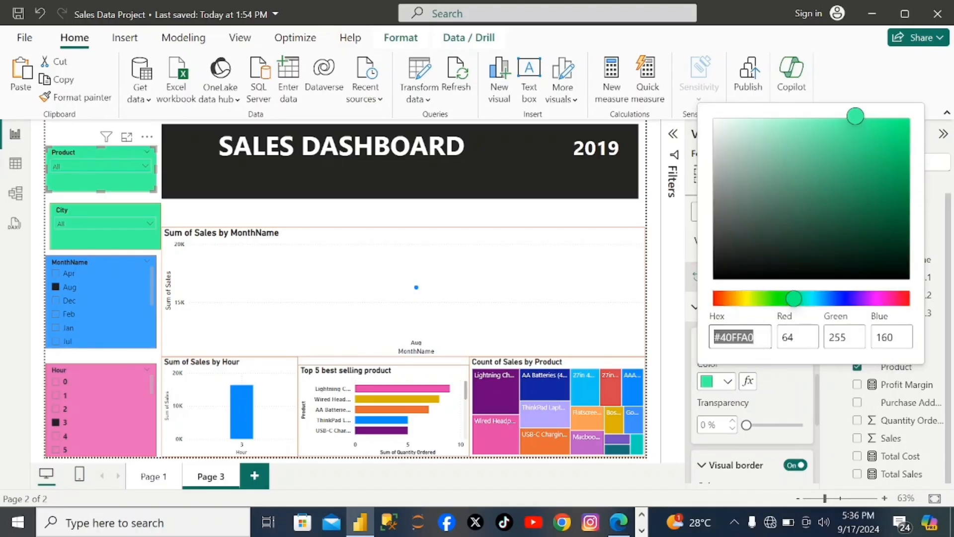
pyautogui.click(776, 299)
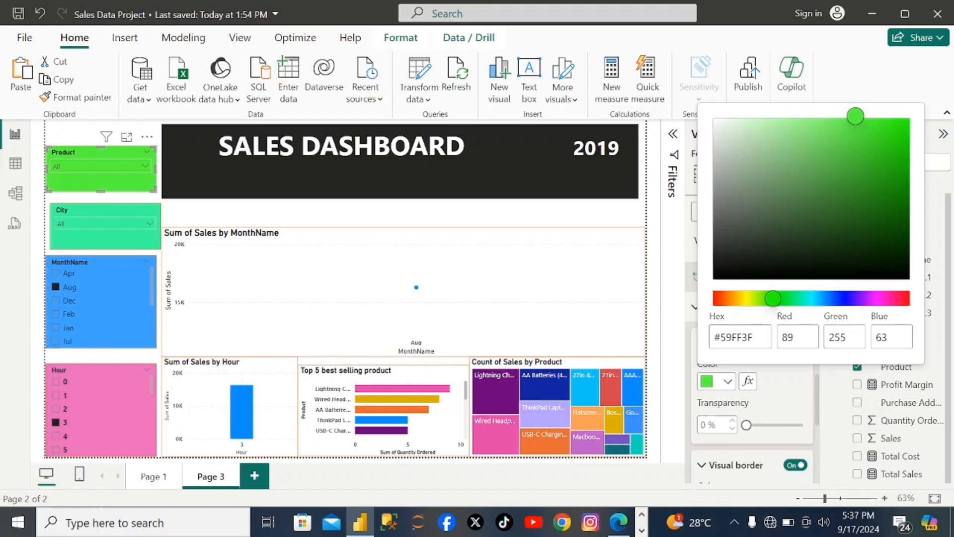
pyautogui.click(728, 384)
pyautogui.click(728, 382)
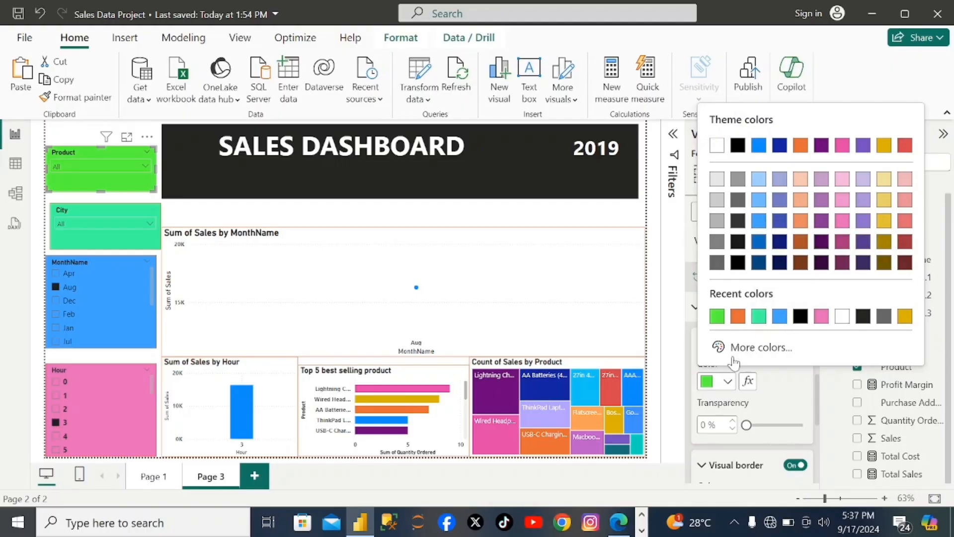
pyautogui.click(727, 383)
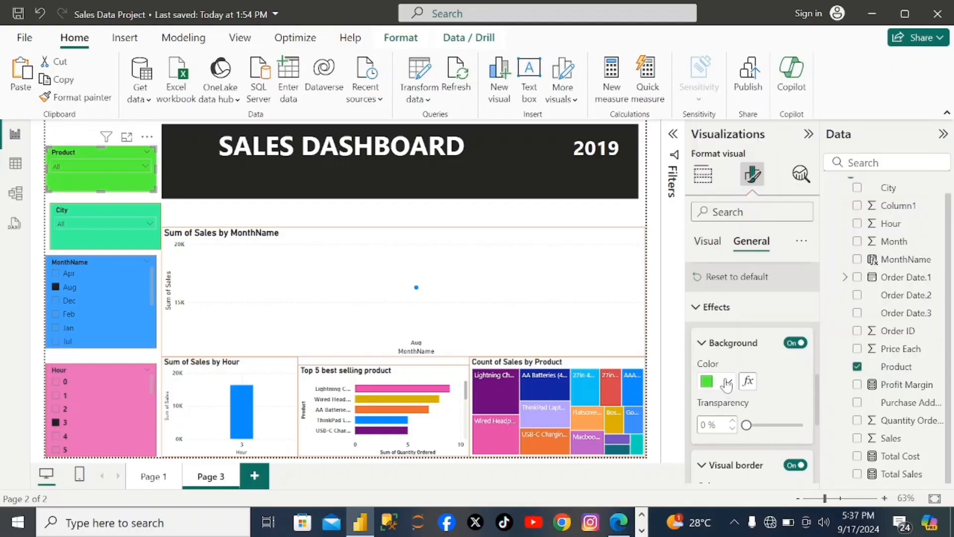
pyautogui.click(728, 383)
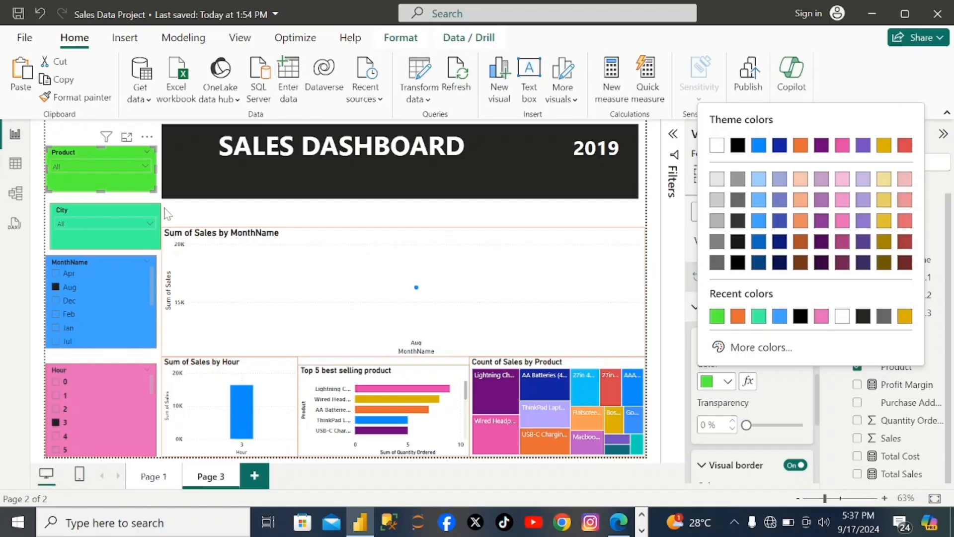
pyautogui.click(55, 285)
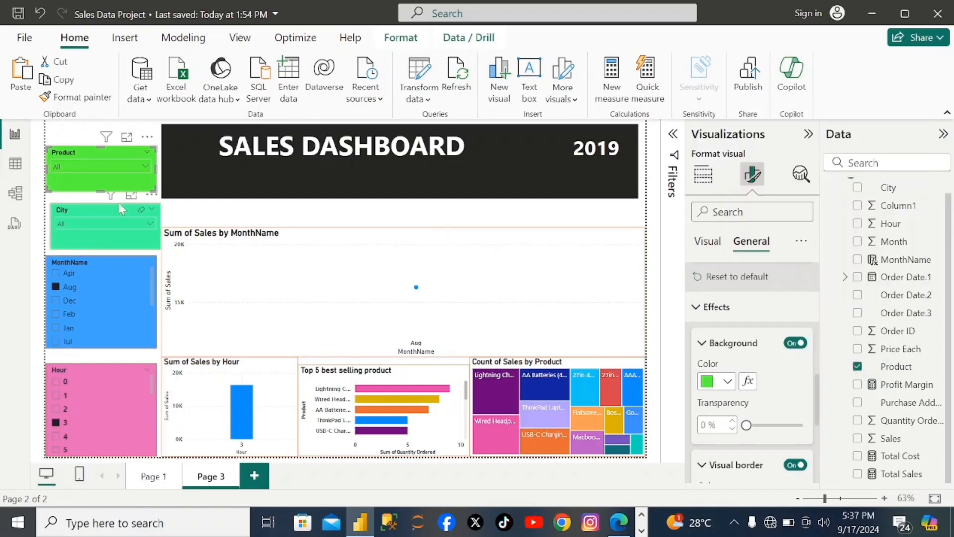
# - Check the Product slicer's dropdown list of products and close it again
pyautogui.click(144, 166)
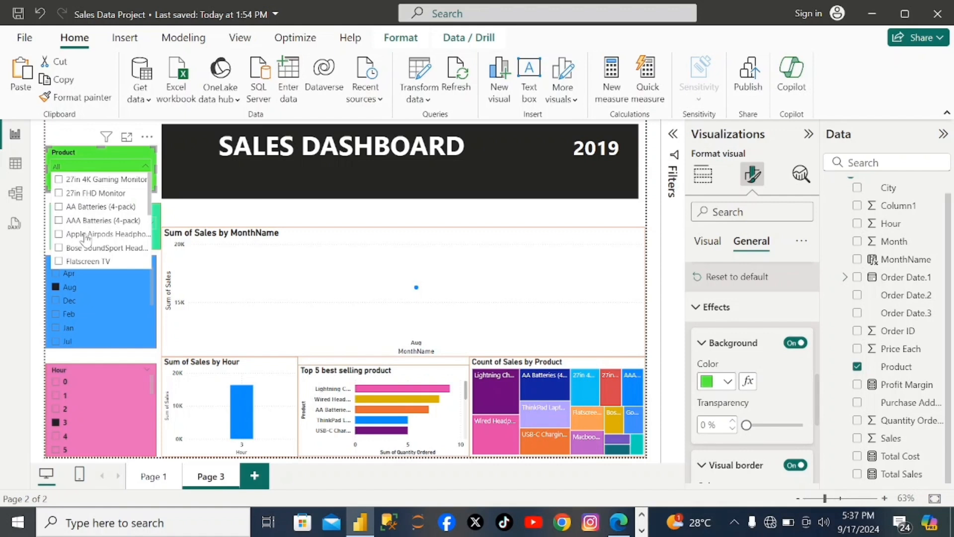
pyautogui.click(152, 298)
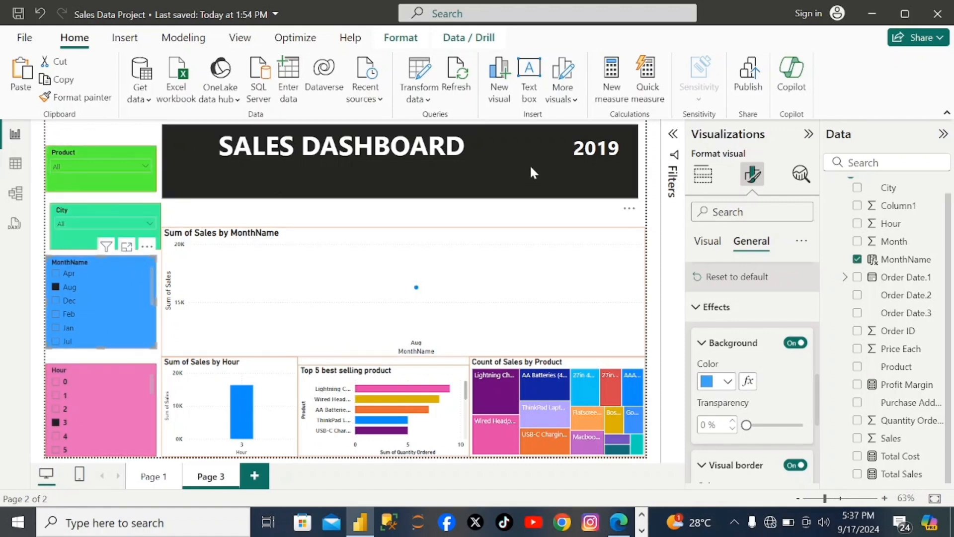
pyautogui.click(530, 187)
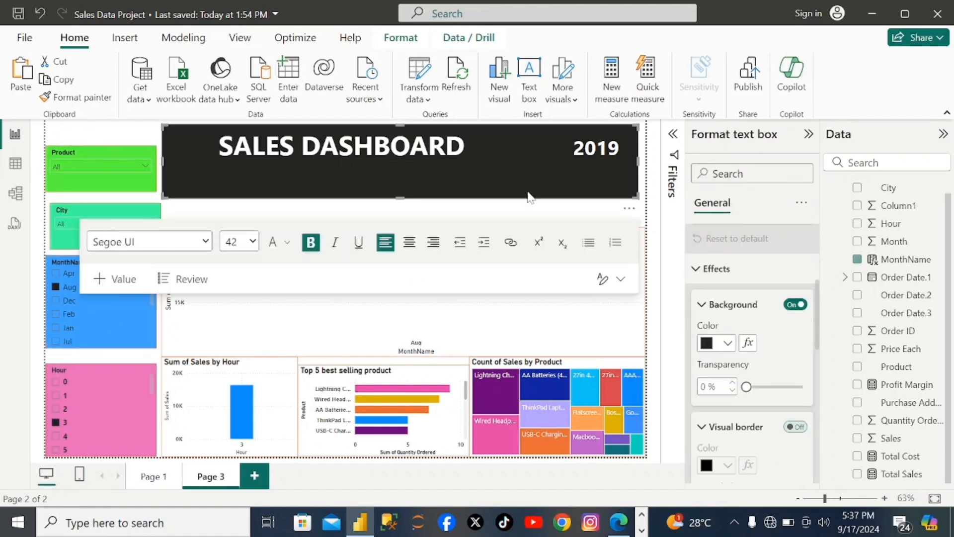
# - Clear the Aug selection in the MonthName slicer and the hour 3 selection in the Hour slicer
pyautogui.click(507, 328)
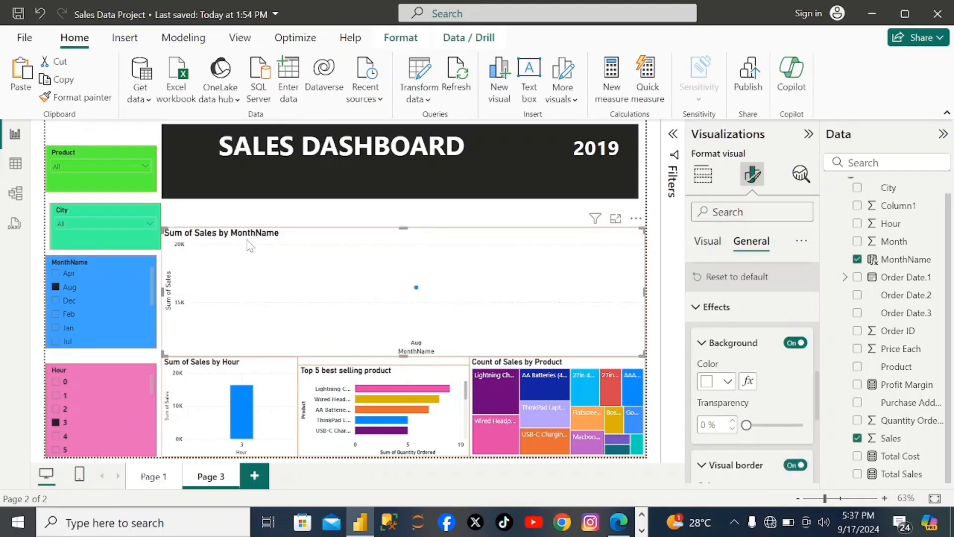
pyautogui.click(56, 286)
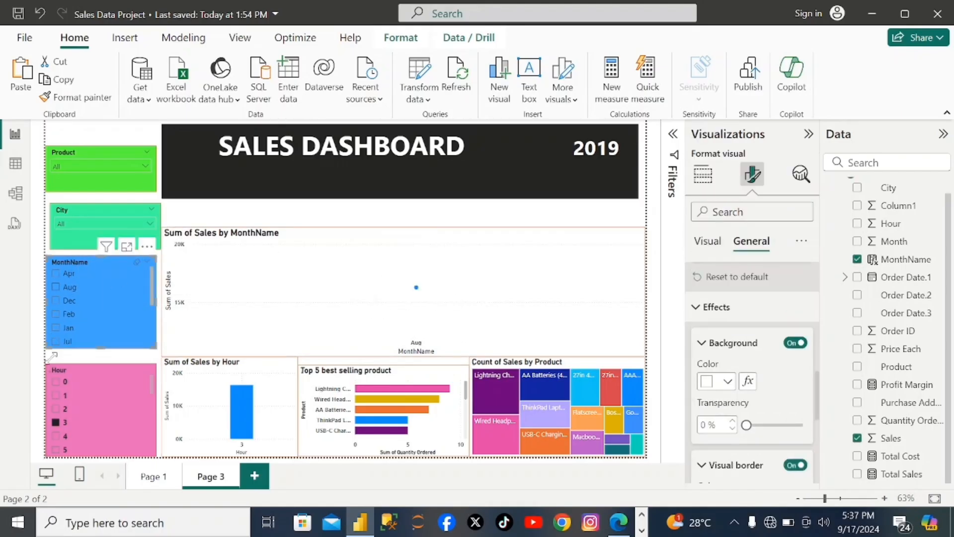
pyautogui.click(55, 422)
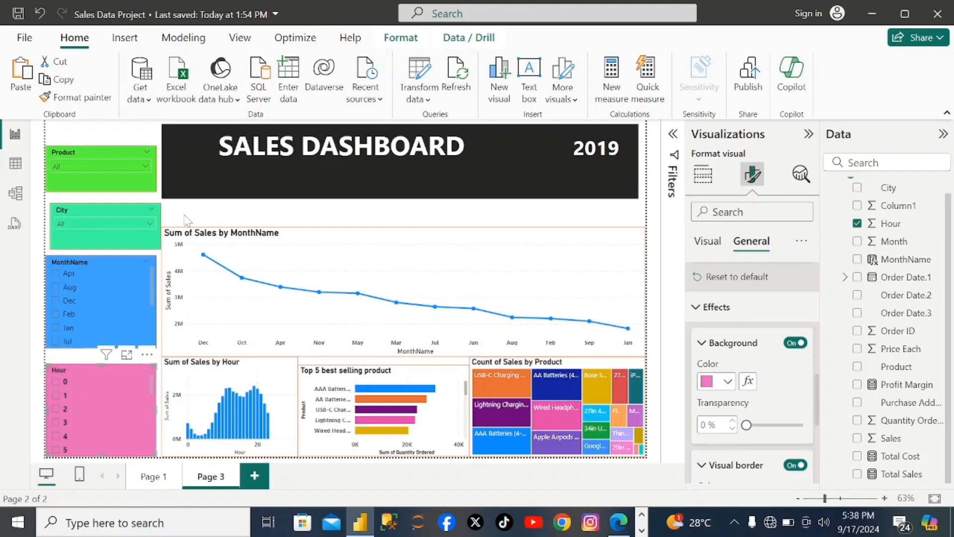
# - Insert an empty Card visual and place it over the lower part of the header and the start of the line chart
pyautogui.click(703, 175)
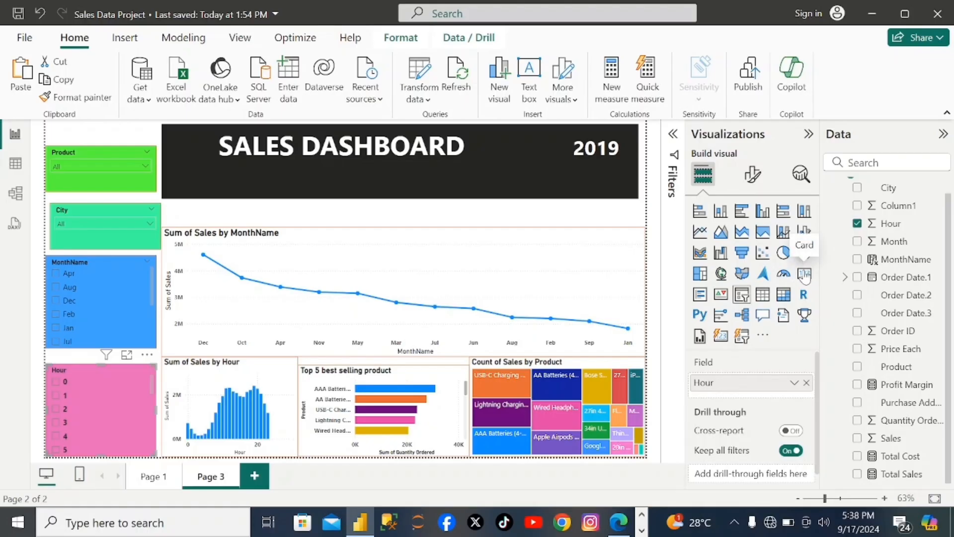
pyautogui.click(536, 214)
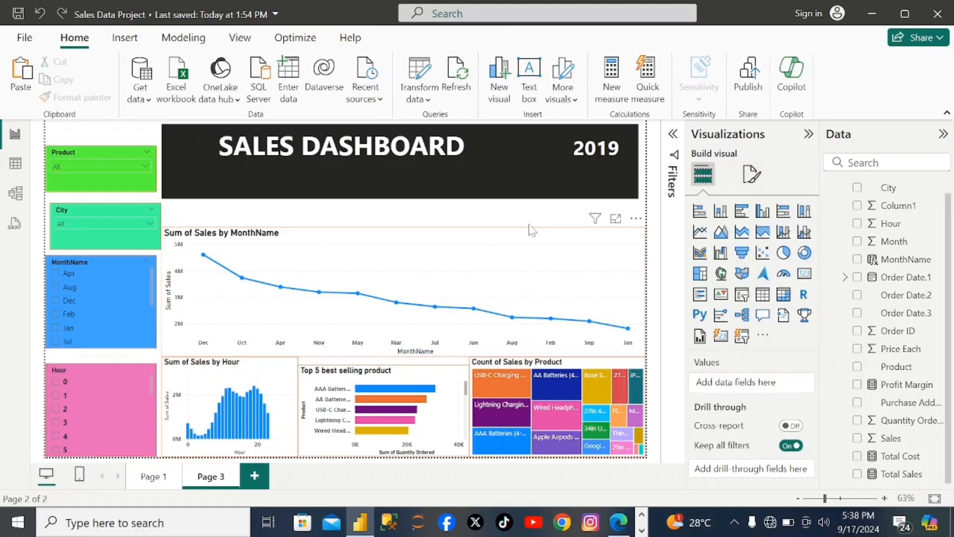
pyautogui.click(523, 196)
pyautogui.click(530, 214)
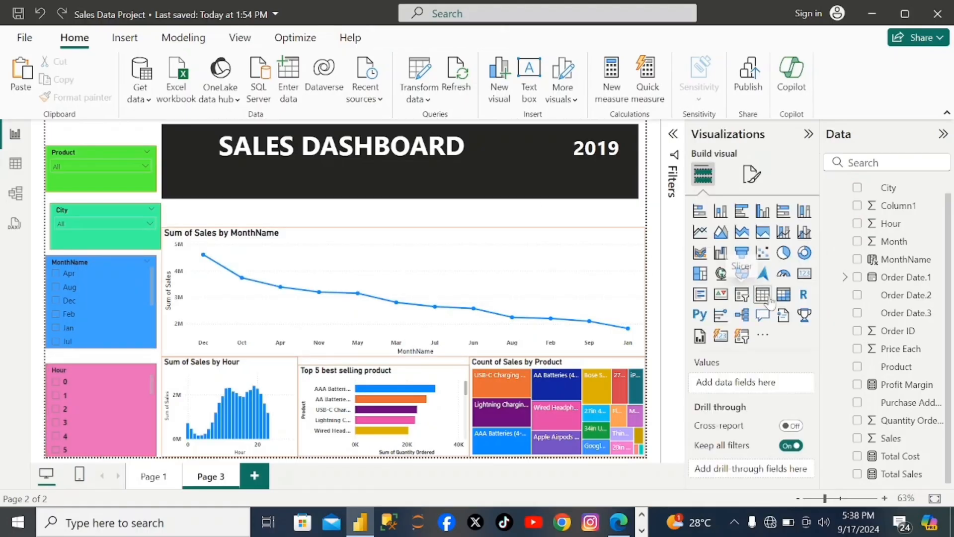
pyautogui.click(805, 273)
pyautogui.moveTo(209, 228); pyautogui.dragTo(294, 225)
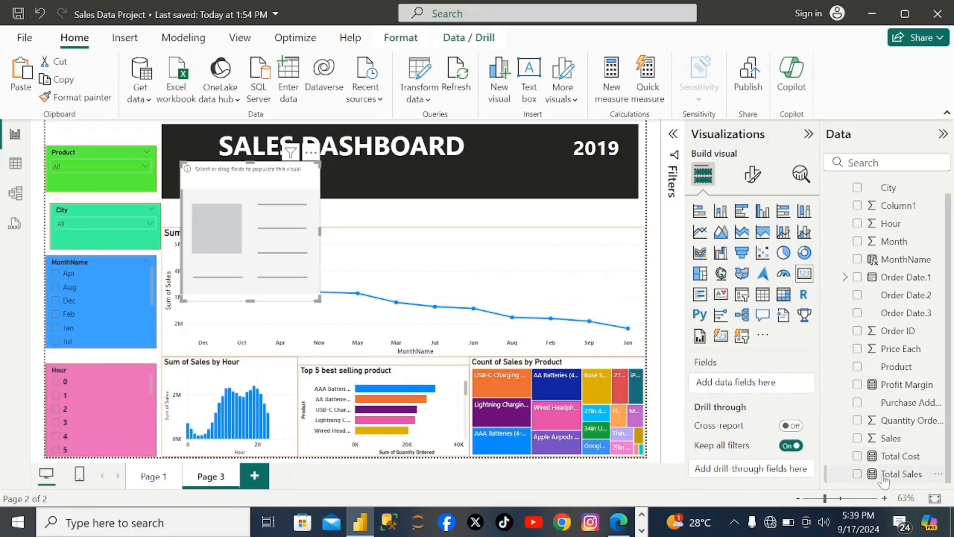
# - Add the Sales field to the new card as a sum
pyautogui.doubleClick(861, 440)
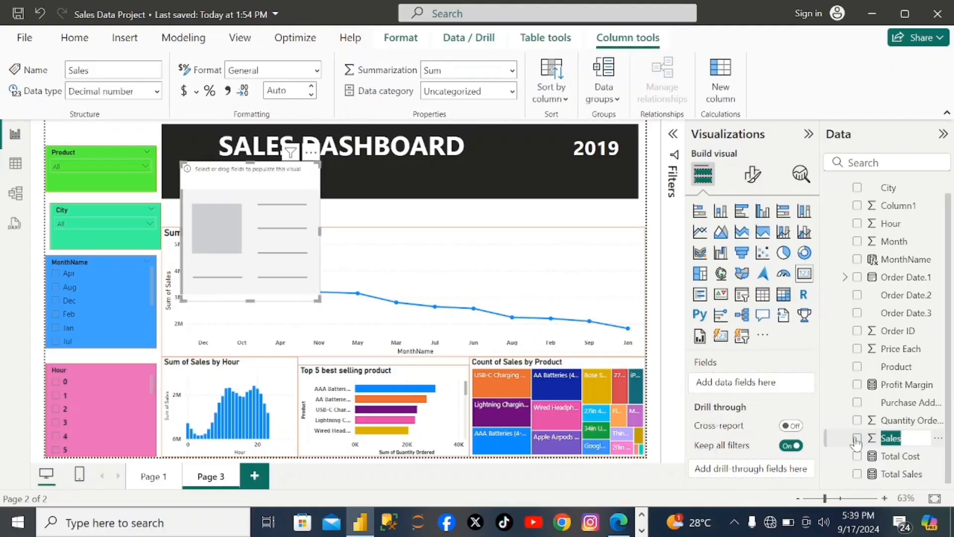
pyautogui.click(853, 438)
pyautogui.click(856, 439)
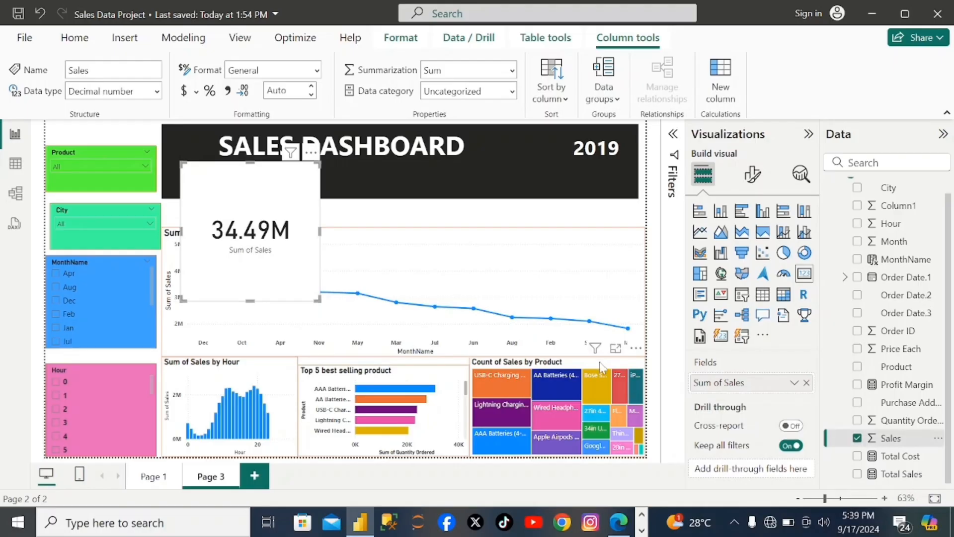
pyautogui.click(794, 383)
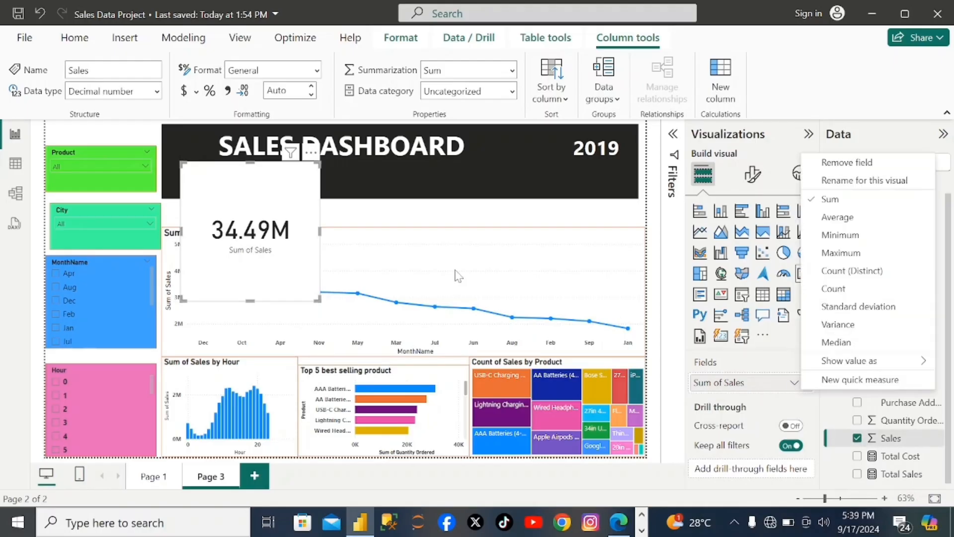
pyautogui.click(283, 265)
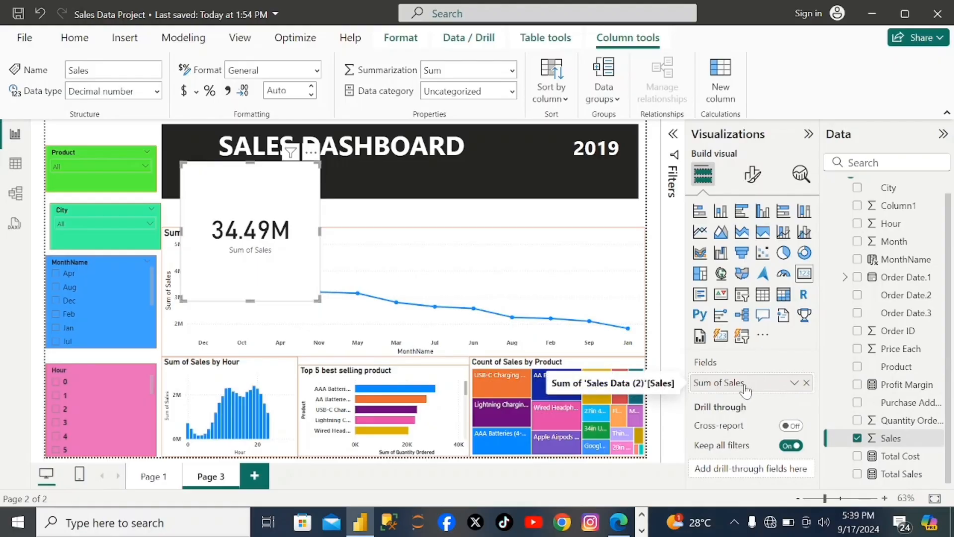
pyautogui.click(794, 384)
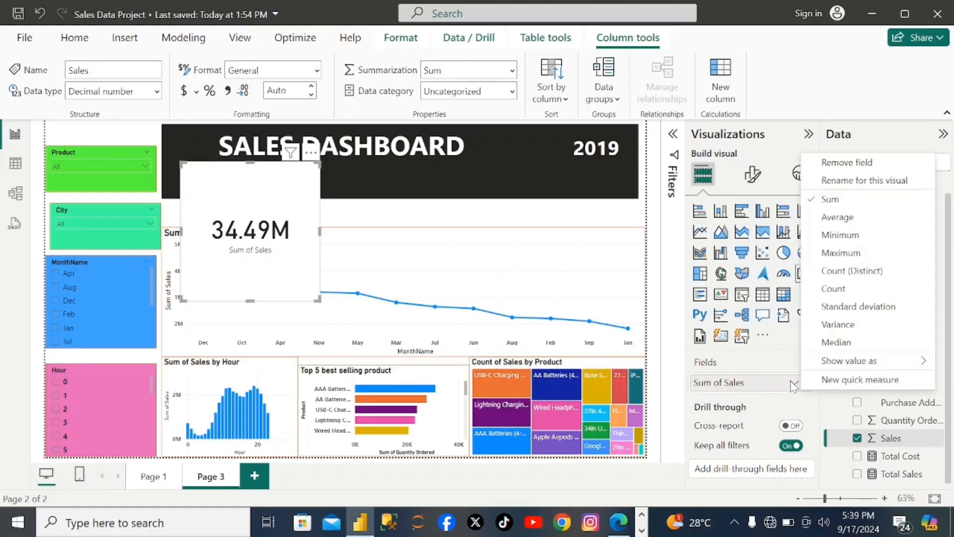
pyautogui.click(850, 181)
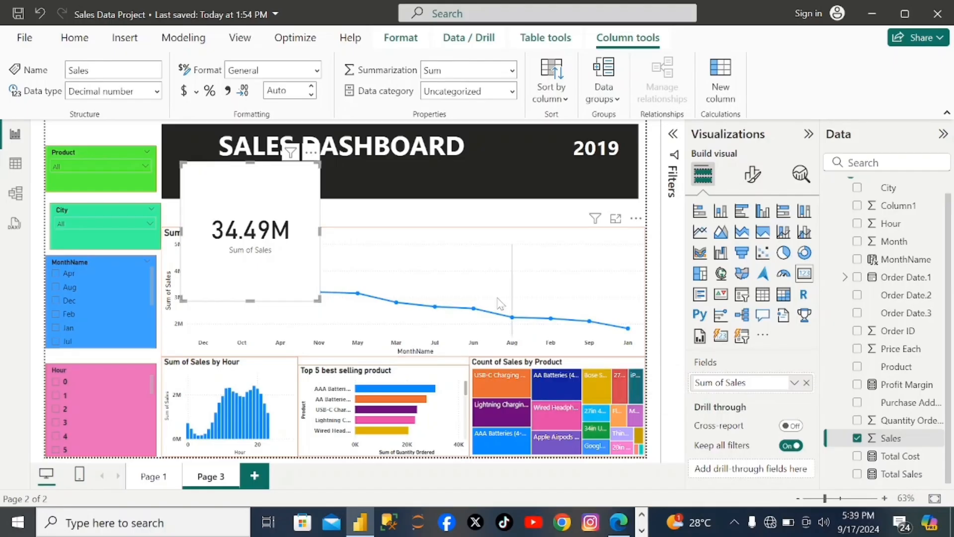
pyautogui.click(257, 269)
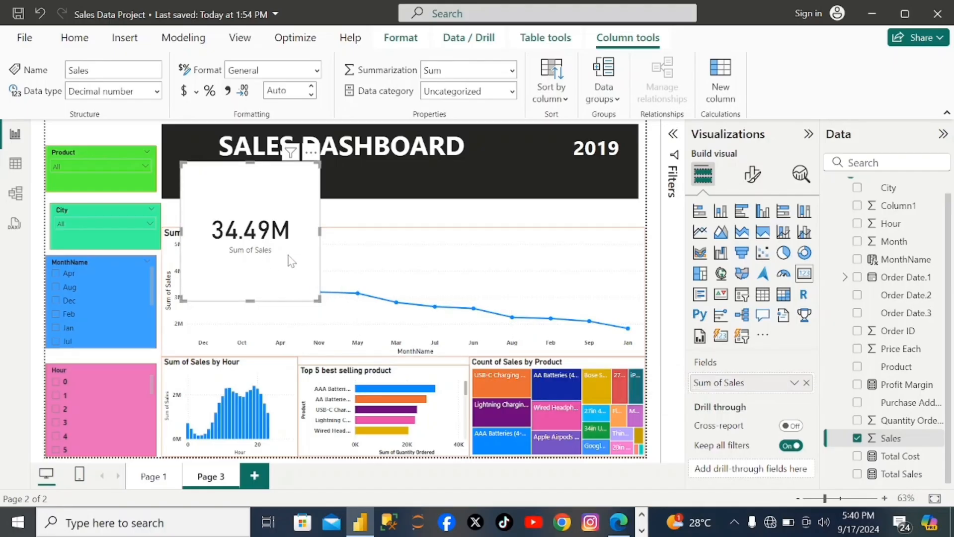
# - Make the callout value of the Sum of Sales card bold
pyautogui.click(754, 175)
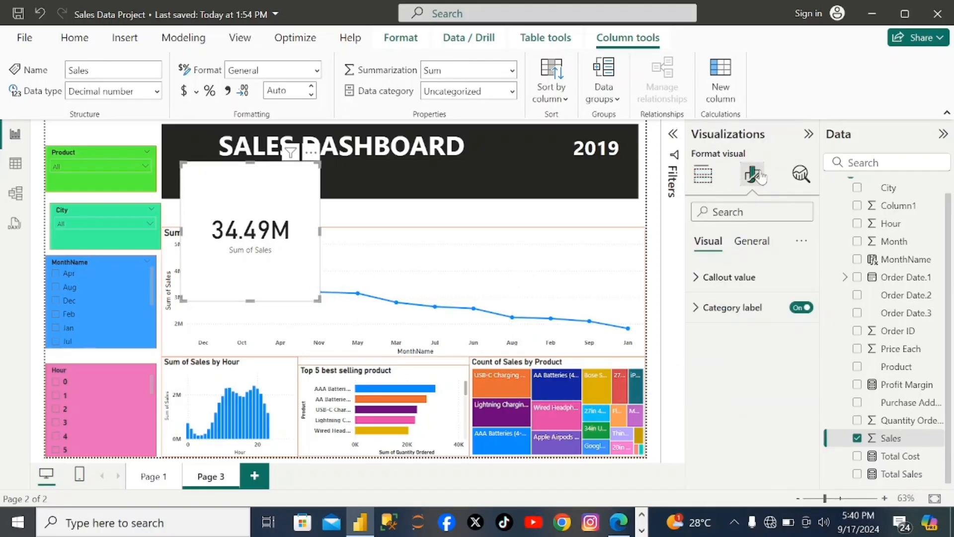
pyautogui.click(729, 281)
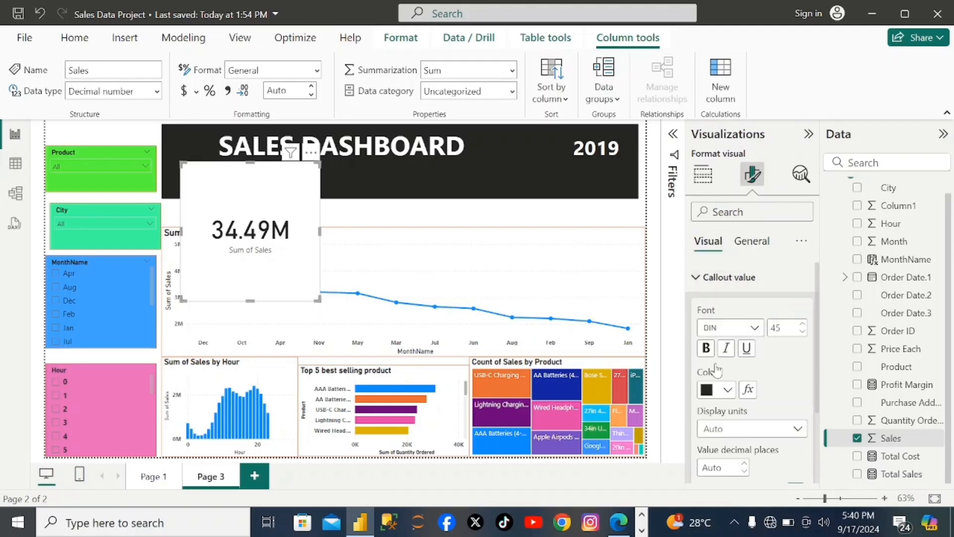
pyautogui.click(708, 349)
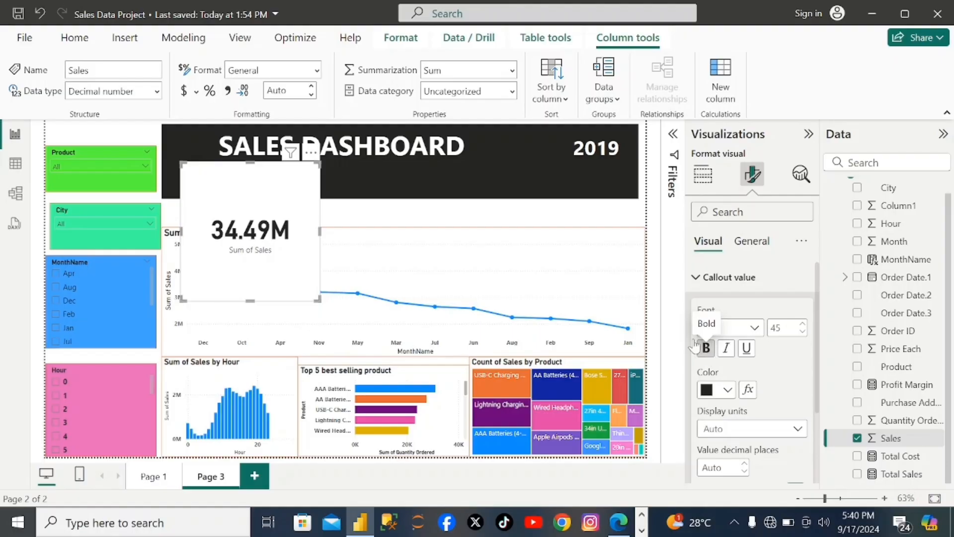
pyautogui.click(729, 390)
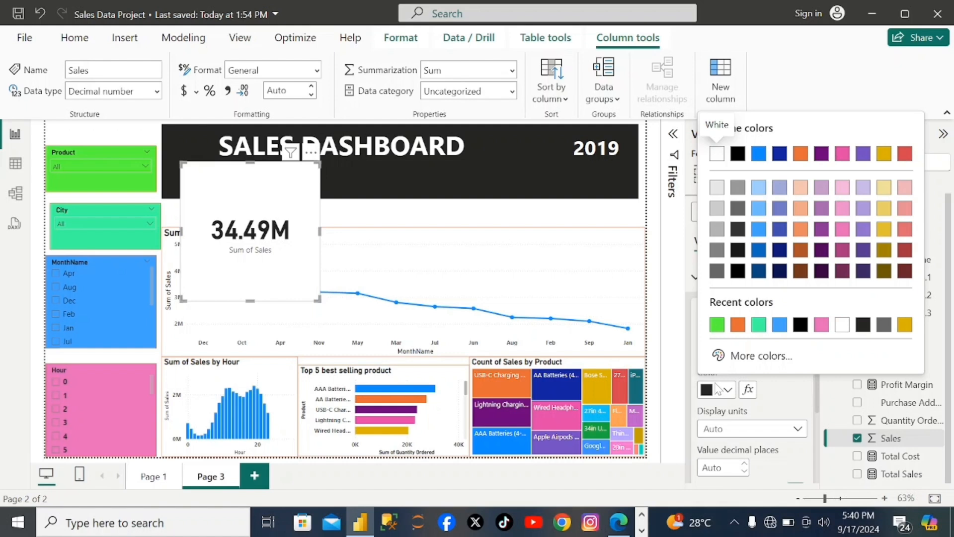
pyautogui.click(261, 241)
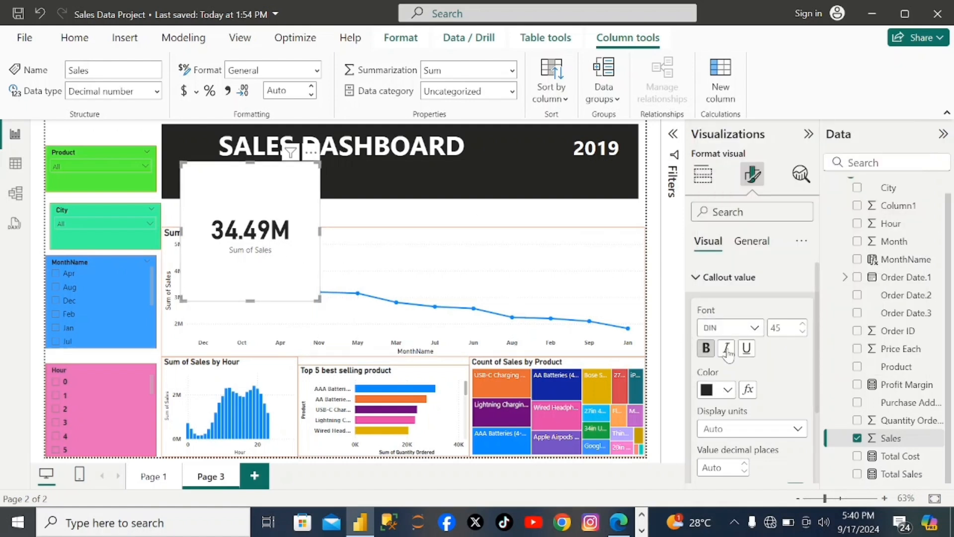
# - Keep the Sum of Sales card's category label switched on and change its color to the red theme color
pyautogui.scroll(-2, 727, 350)
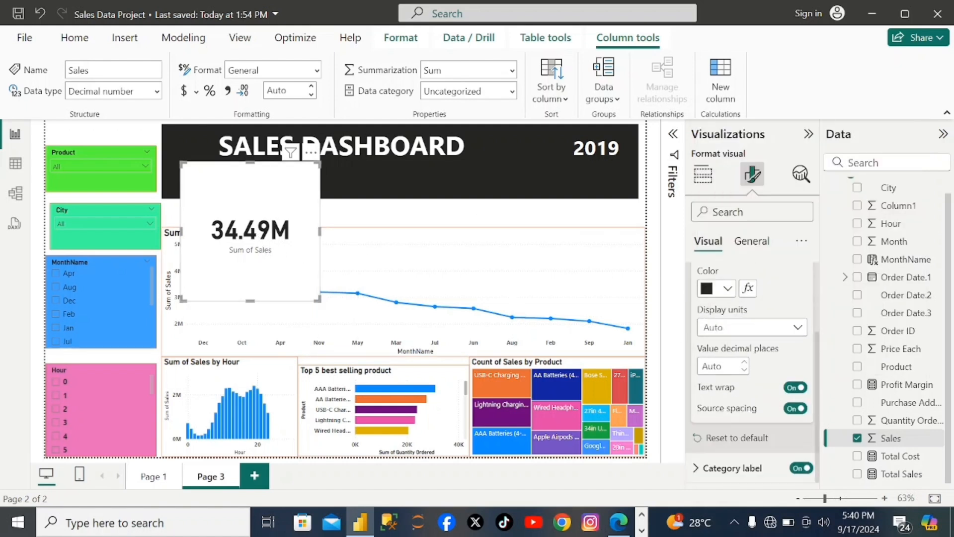
pyautogui.click(701, 469)
pyautogui.click(702, 473)
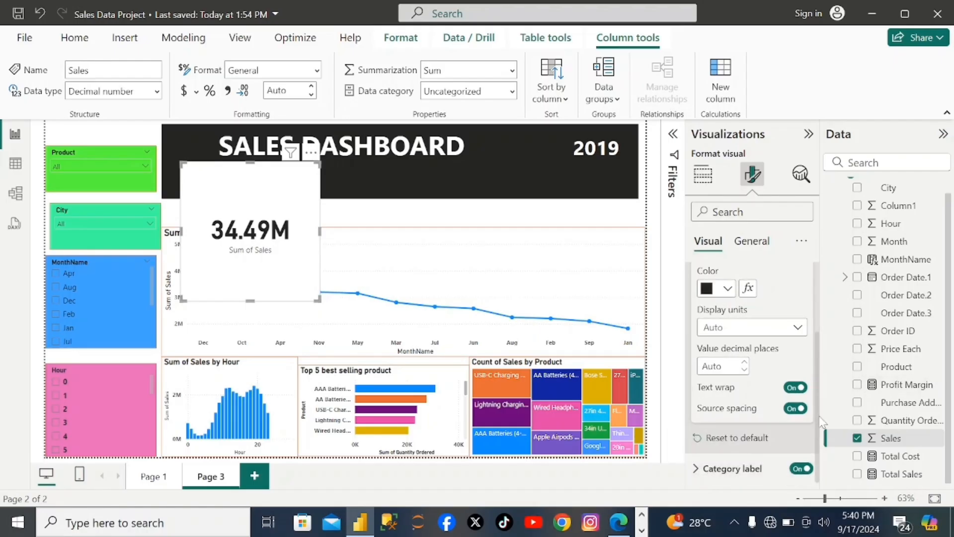
pyautogui.click(800, 468)
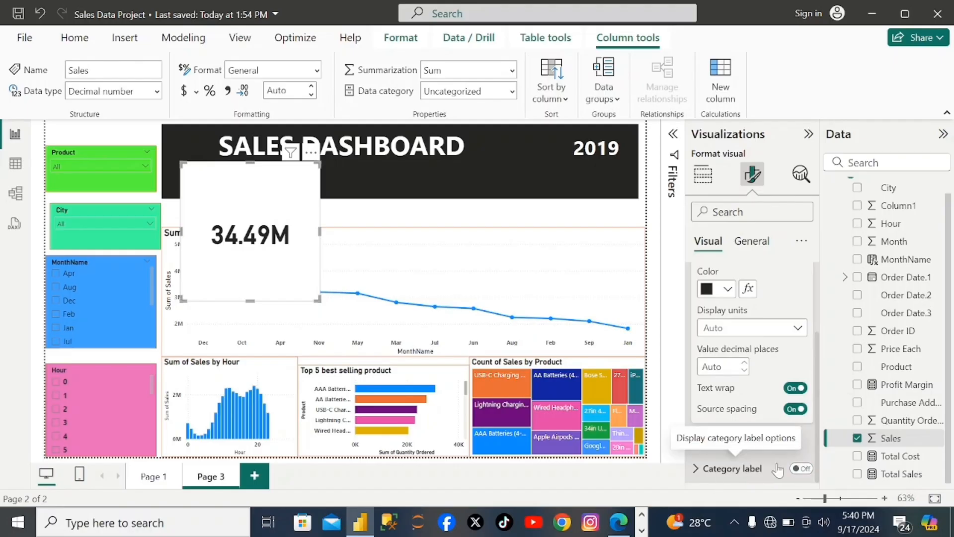
pyautogui.click(801, 468)
pyautogui.click(696, 470)
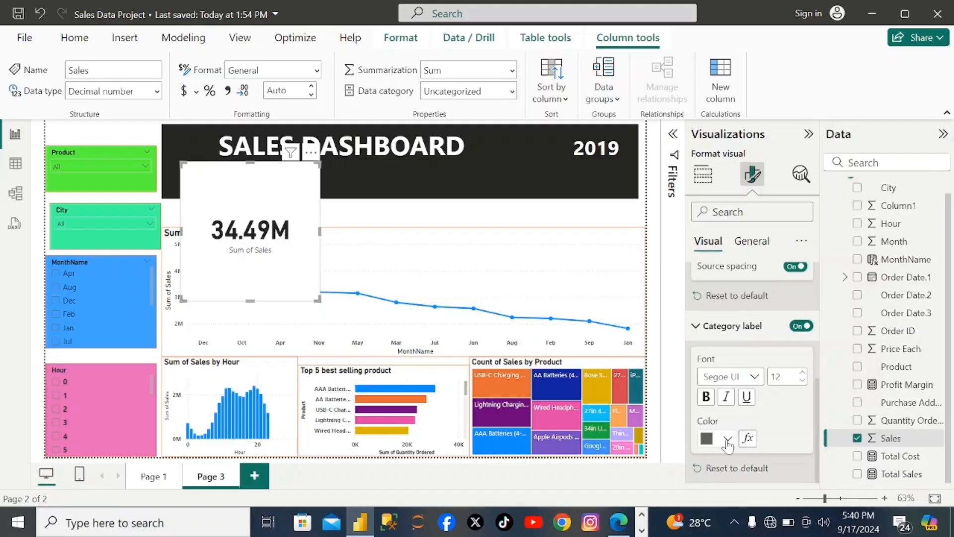
pyautogui.click(727, 440)
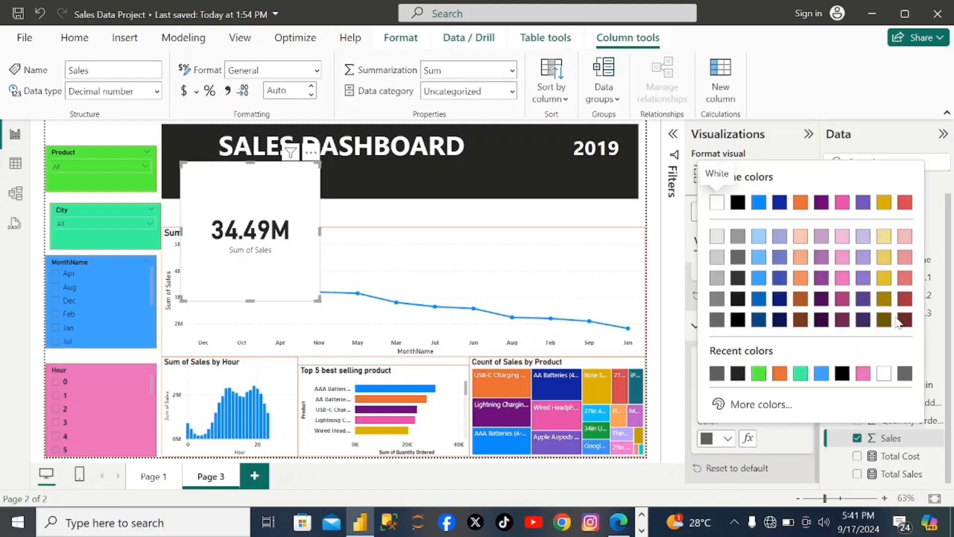
pyautogui.click(905, 202)
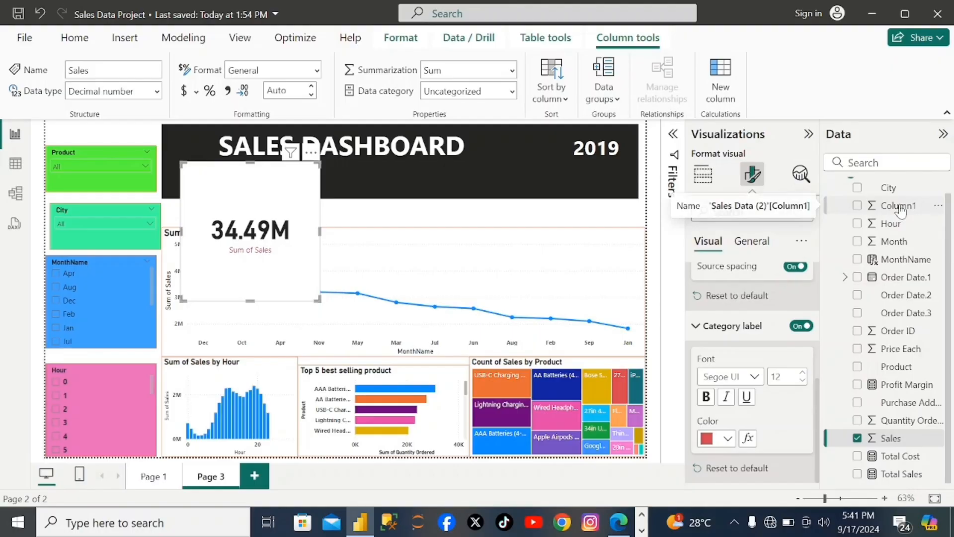
# - Make the card's category label bold and increase its font size to 19
pyautogui.click(710, 400)
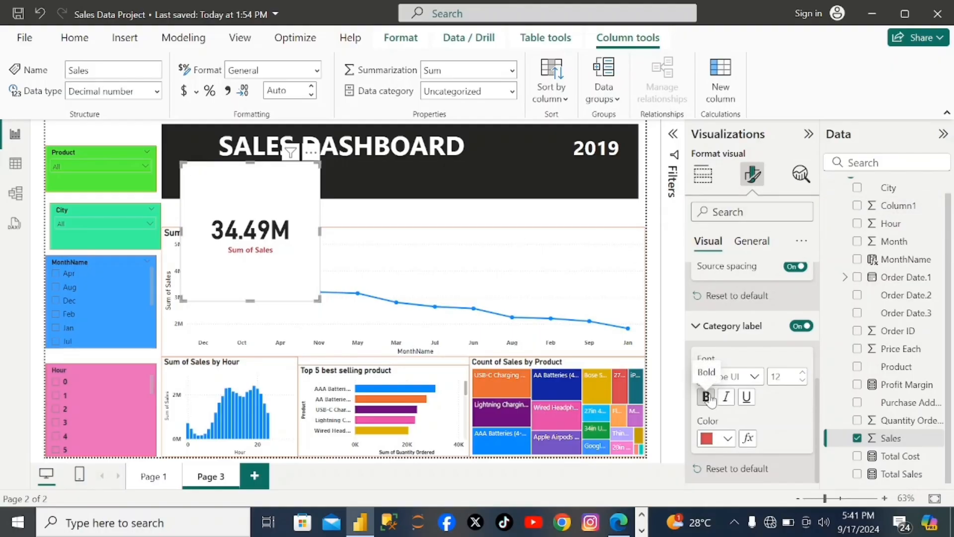
pyautogui.click(803, 374)
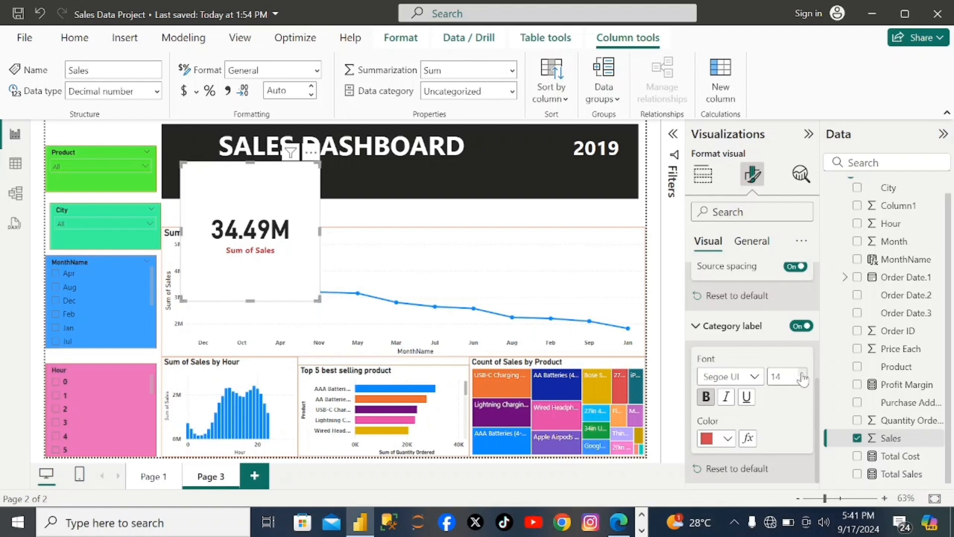
pyautogui.click(803, 374)
pyautogui.click(803, 375)
pyautogui.click(803, 374)
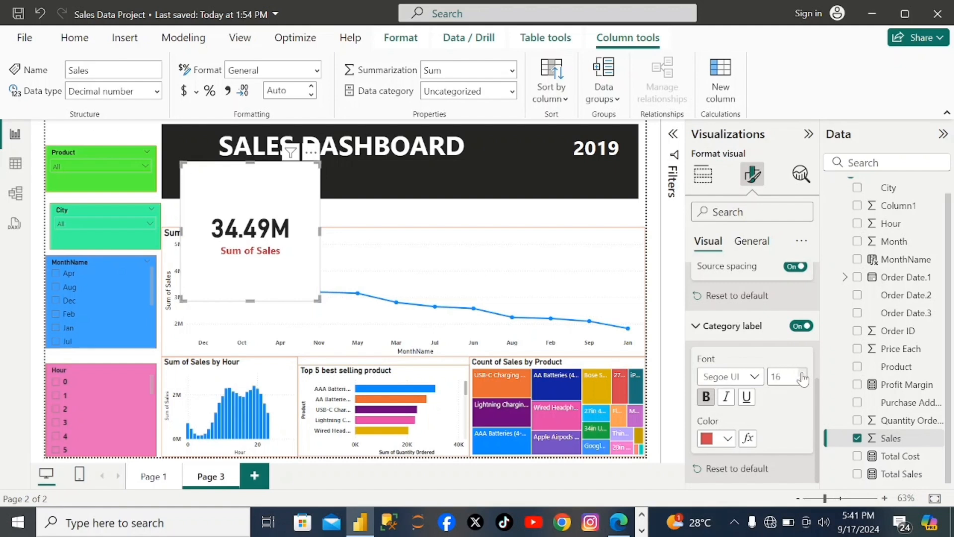
pyautogui.click(803, 374)
pyautogui.click(803, 374)
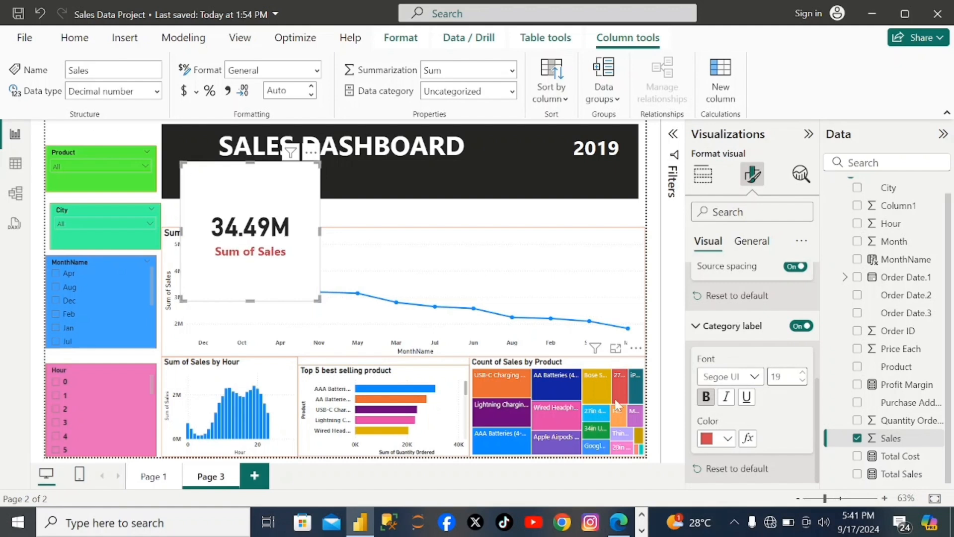
# - Turn on the Sum of Sales card's visual border and color it orange
pyautogui.click(752, 241)
pyautogui.click(699, 337)
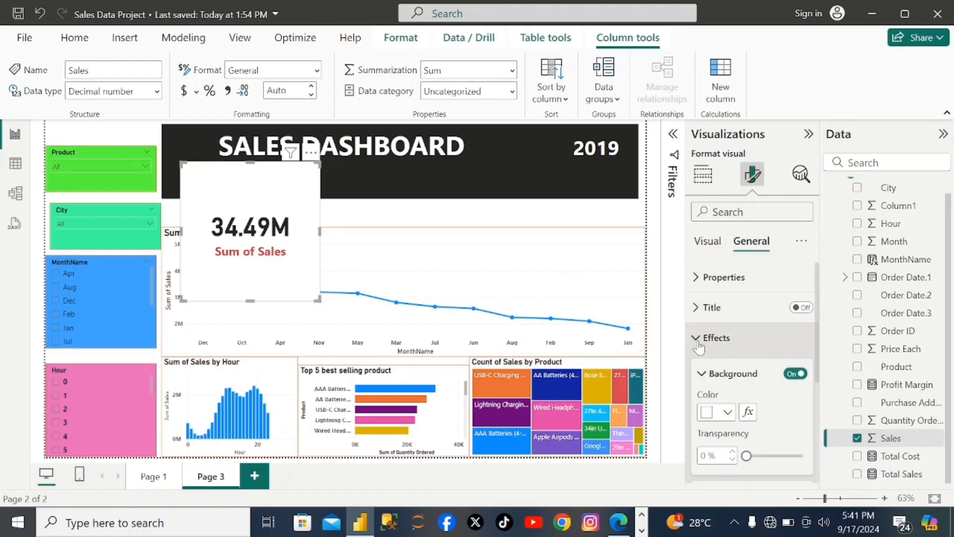
pyautogui.scroll(-1, 744, 420)
pyautogui.scroll(-1, 742, 419)
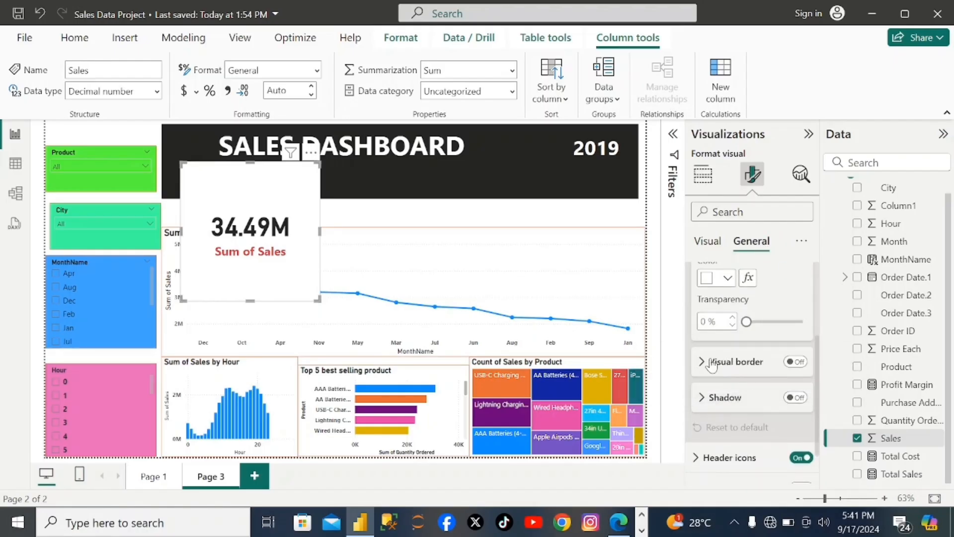
pyautogui.click(797, 362)
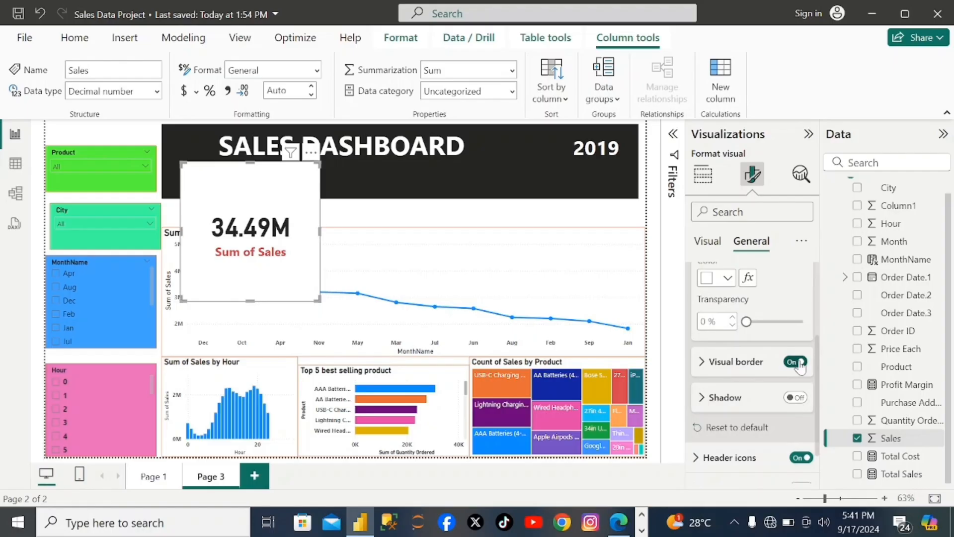
pyautogui.click(701, 367)
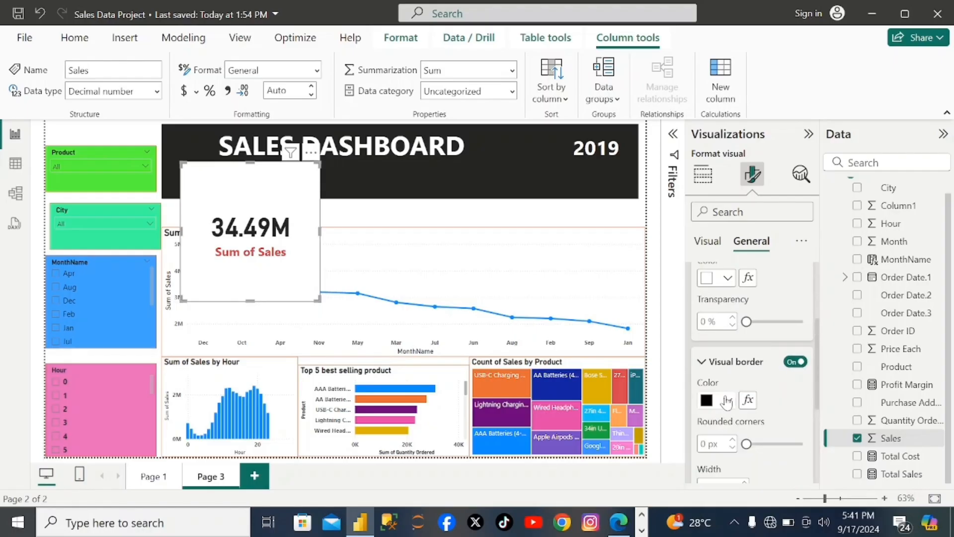
pyautogui.click(728, 400)
pyautogui.click(801, 335)
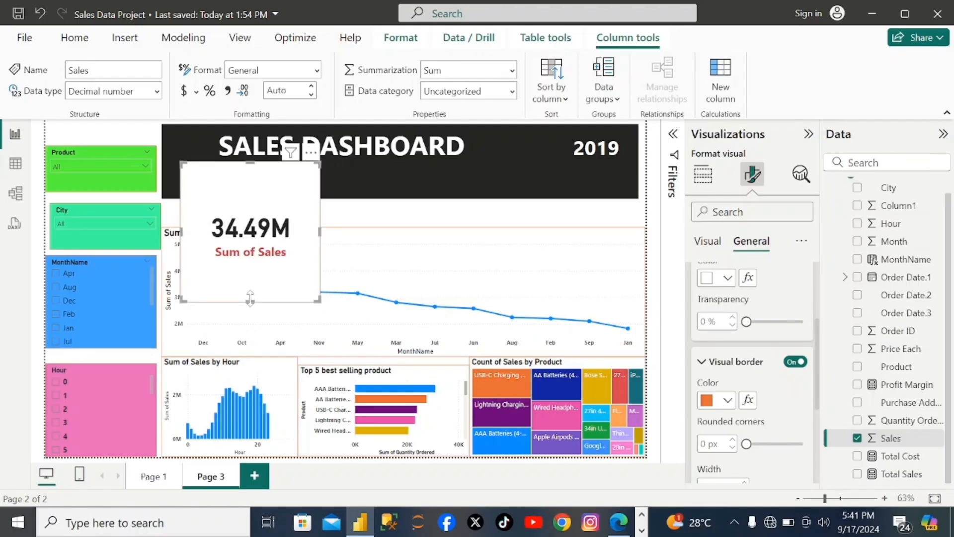
# - Shrink the Sum of Sales card in height and width to a compact box over the header's lower edge
pyautogui.moveTo(250, 297); pyautogui.dragTo(250, 271)
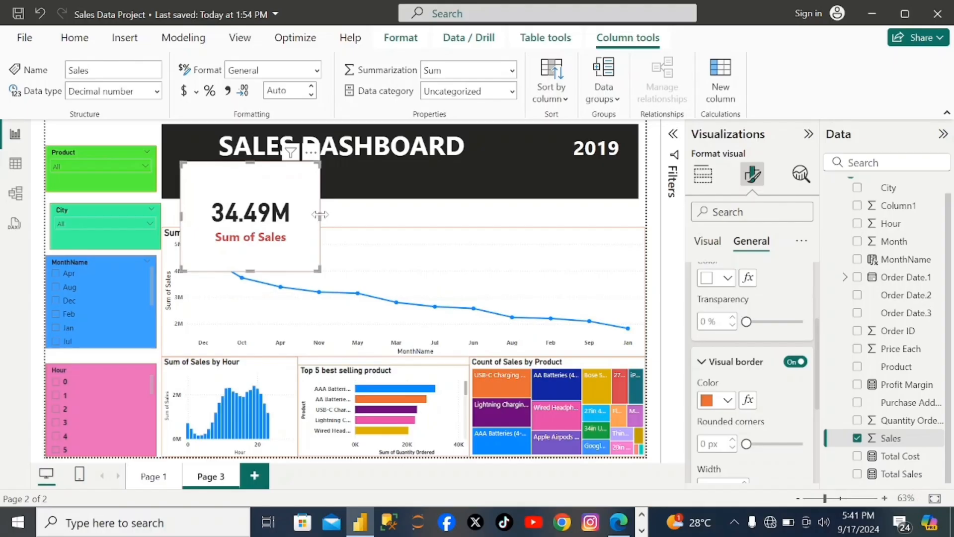
pyautogui.moveTo(321, 217); pyautogui.dragTo(314, 216)
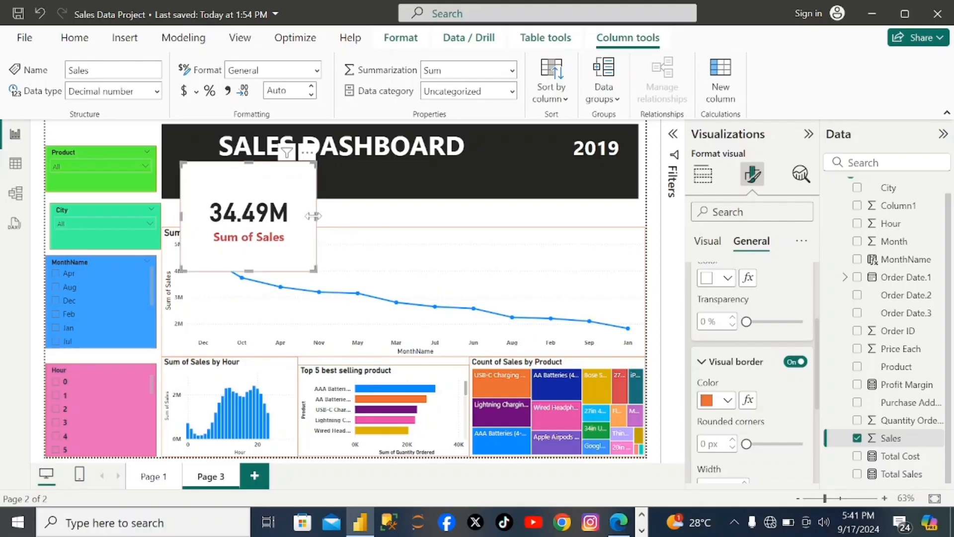
pyautogui.moveTo(314, 216); pyautogui.dragTo(310, 216)
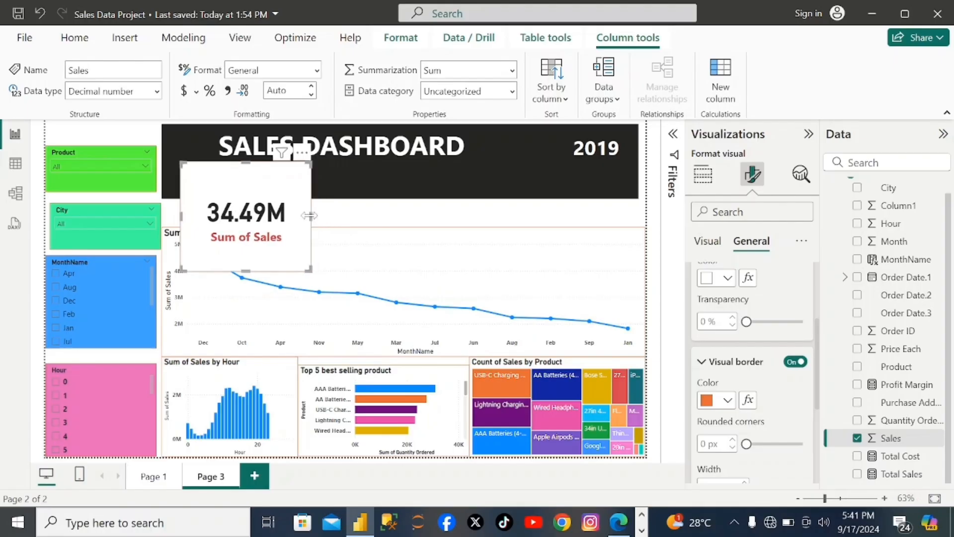
pyautogui.click(185, 216)
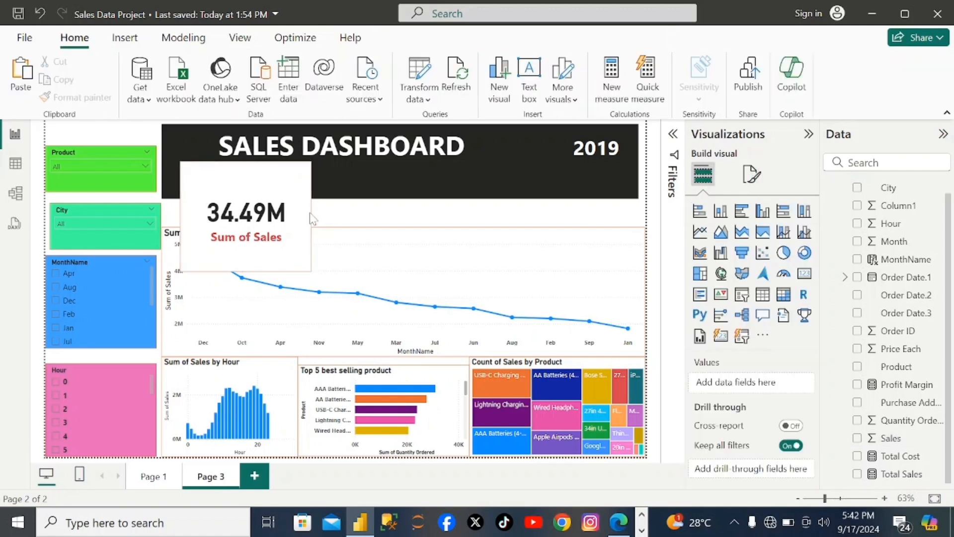
pyautogui.click(308, 226)
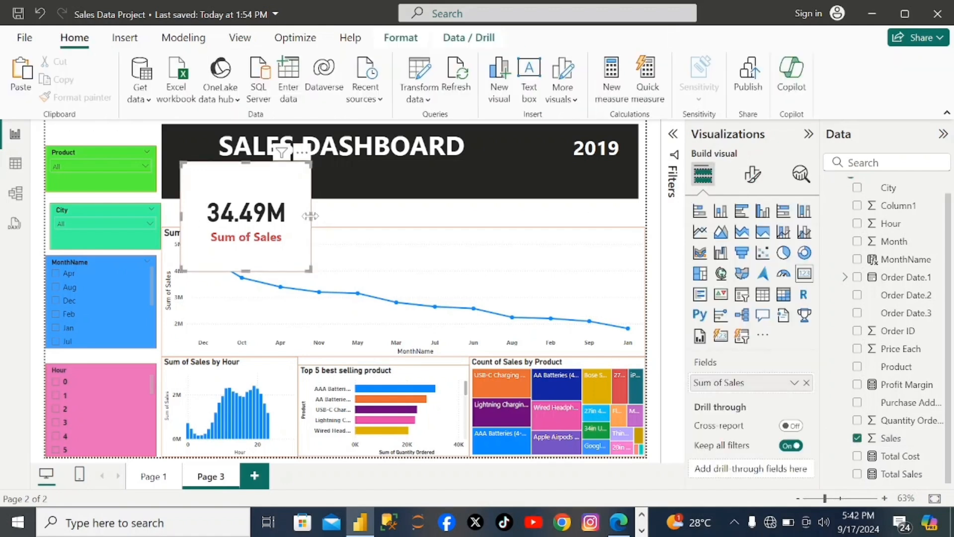
pyautogui.moveTo(309, 215)
pyautogui.mouseDown()
pyautogui.moveTo(296, 214)
pyautogui.moveTo(305, 214)
pyautogui.mouseUp()
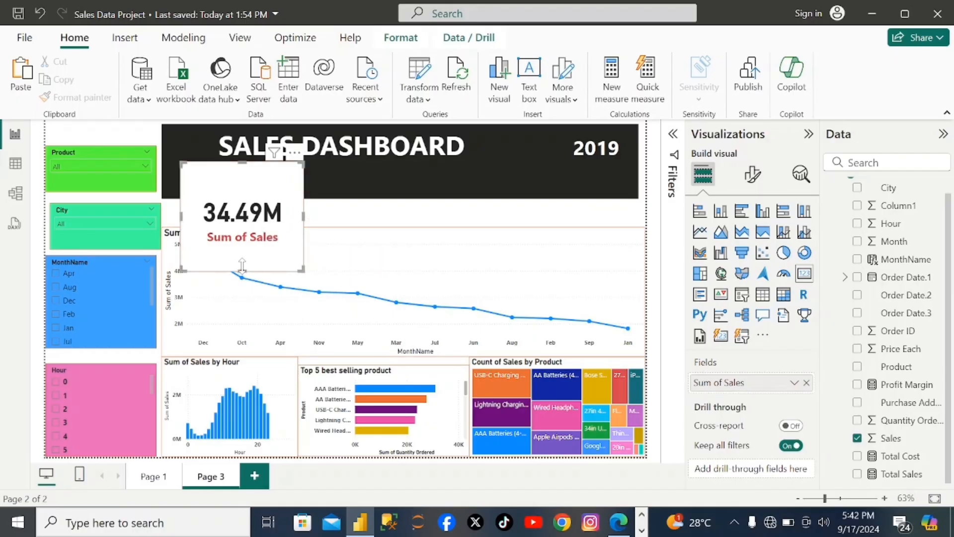
pyautogui.moveTo(242, 266); pyautogui.dragTo(243, 260)
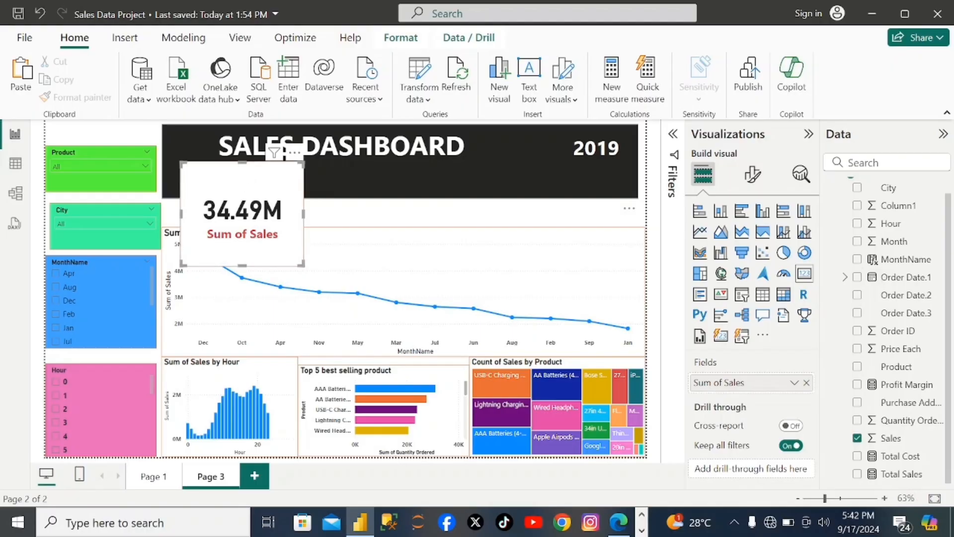
pyautogui.moveTo(245, 167); pyautogui.dragTo(245, 173)
pyautogui.click(246, 155)
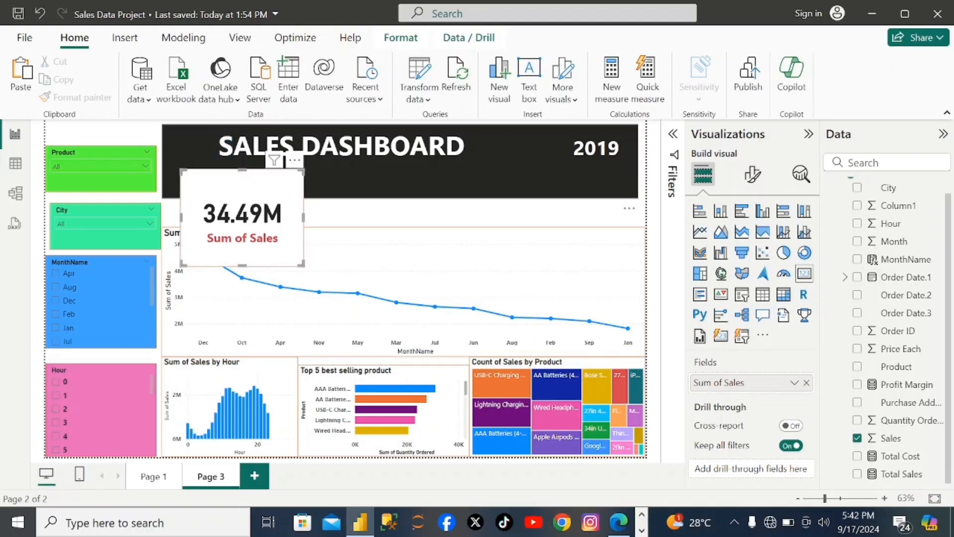
pyautogui.click(313, 315)
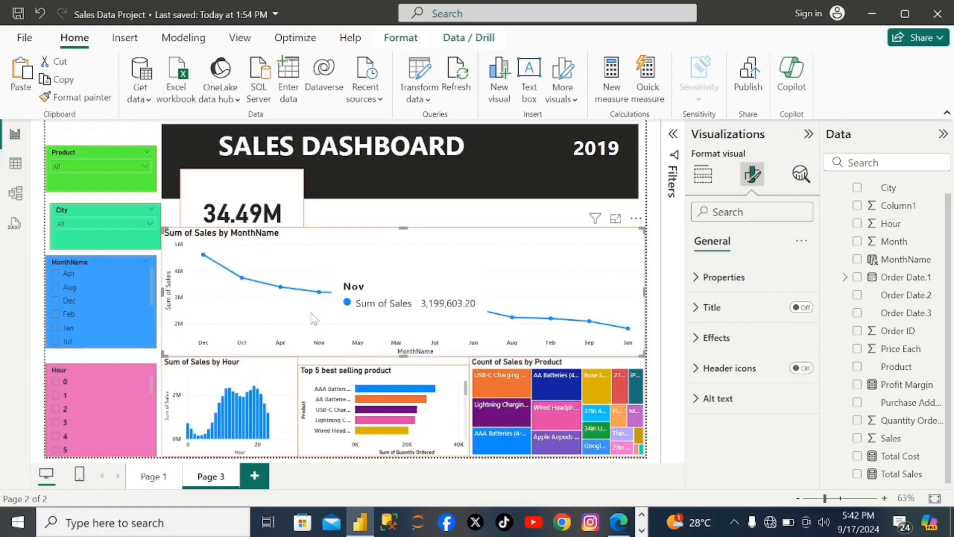
# - Duplicate the Sum of Sales card and place the copy to its right at the same height
pyautogui.click(293, 211)
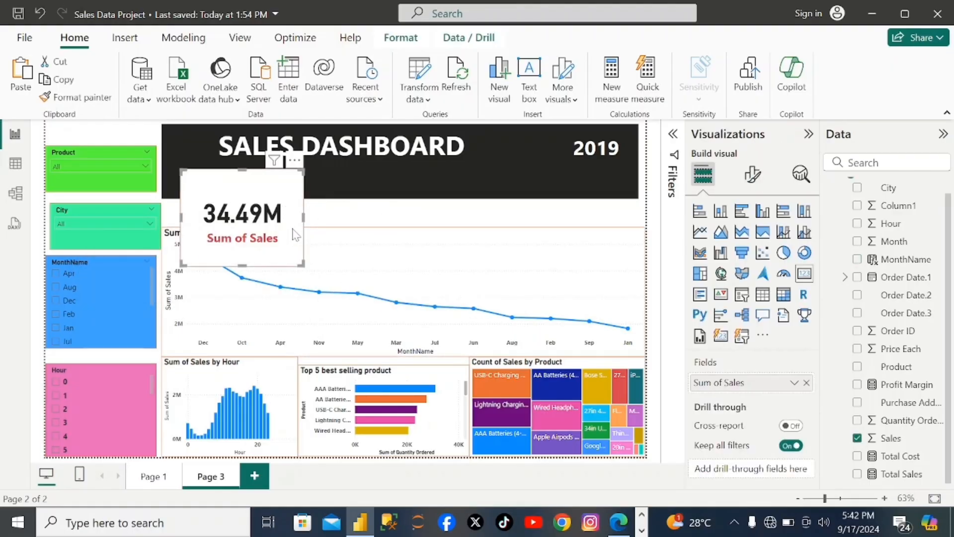
pyautogui.click(374, 209)
pyautogui.hotkey('ctrl', 'v')
pyautogui.moveTo(238, 206); pyautogui.dragTo(376, 199)
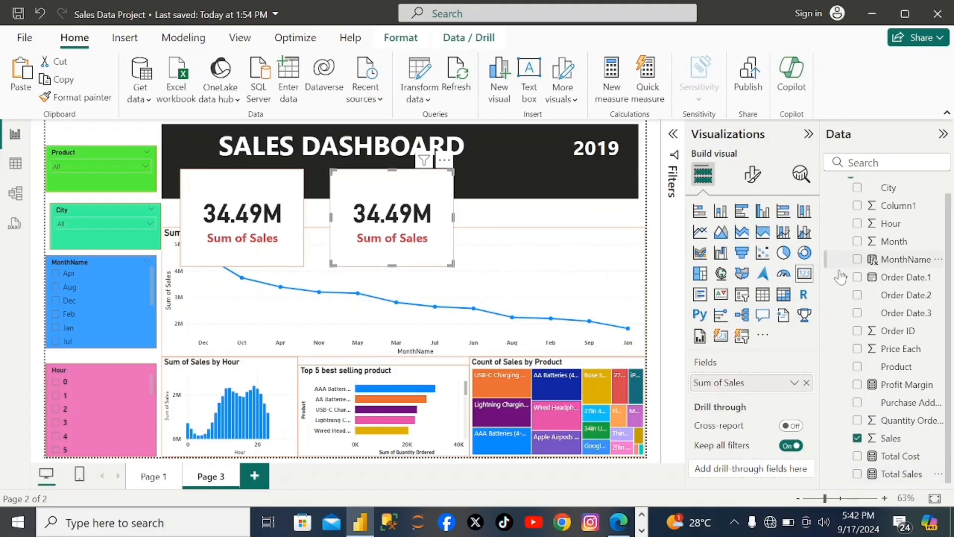
# - Replace the Sales field of the duplicated card with Quantity Ordered
pyautogui.click(857, 438)
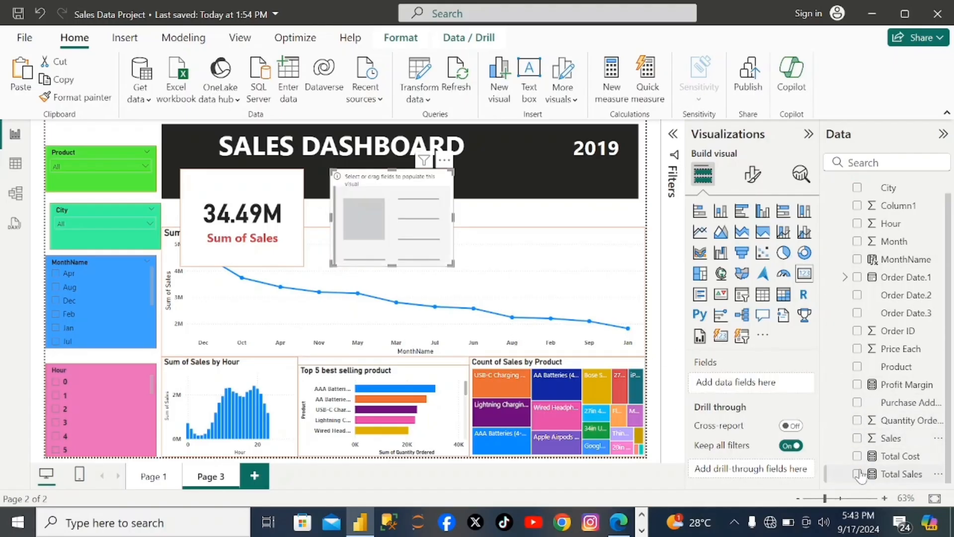
pyautogui.click(857, 474)
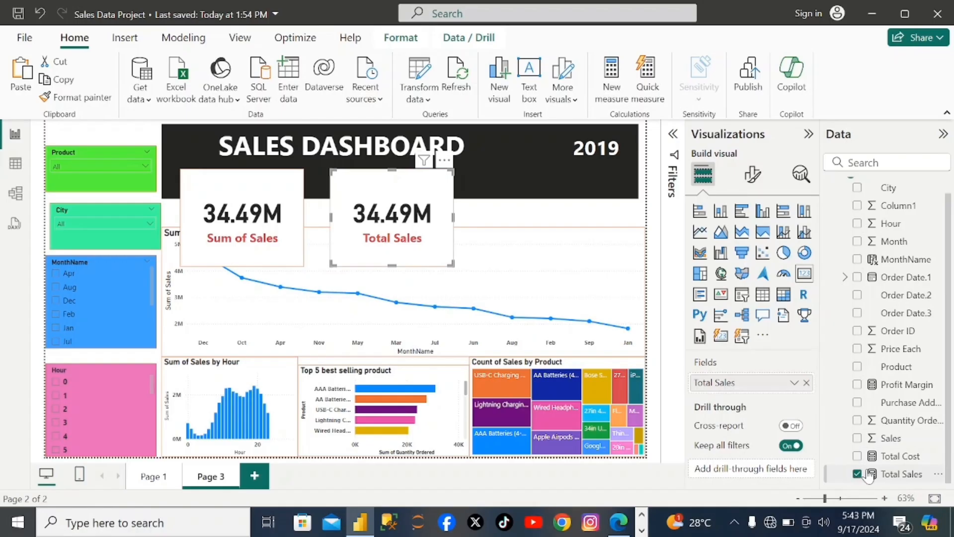
pyautogui.click(858, 474)
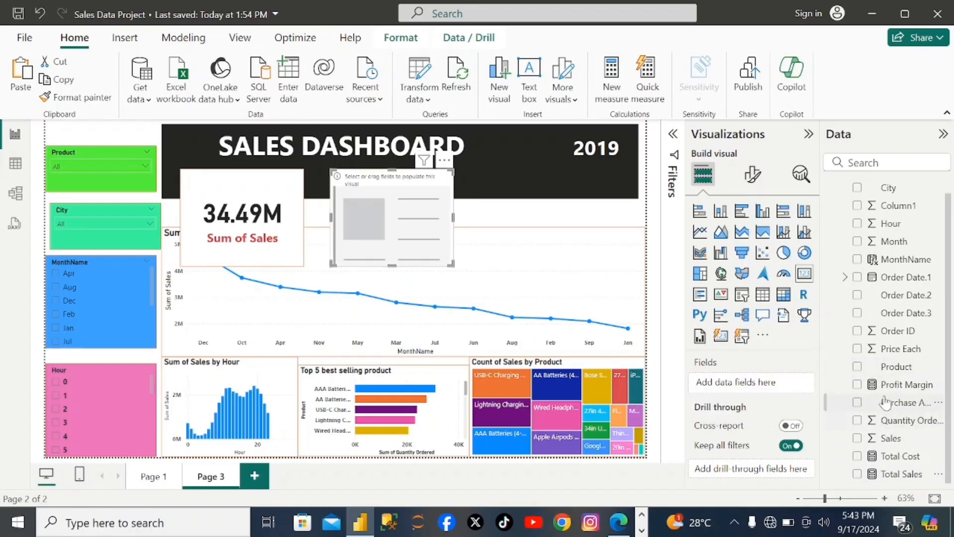
pyautogui.click(859, 421)
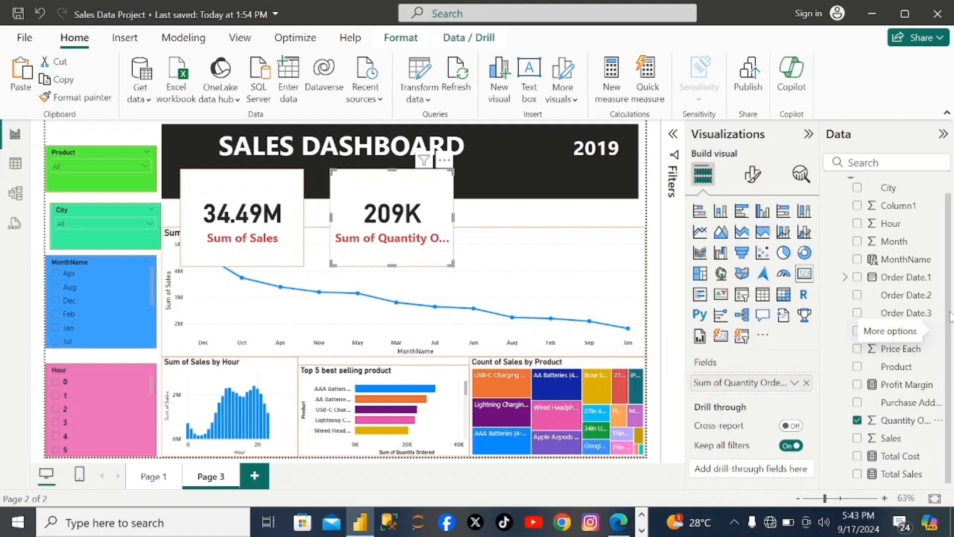
pyautogui.scroll(1, 946, 272)
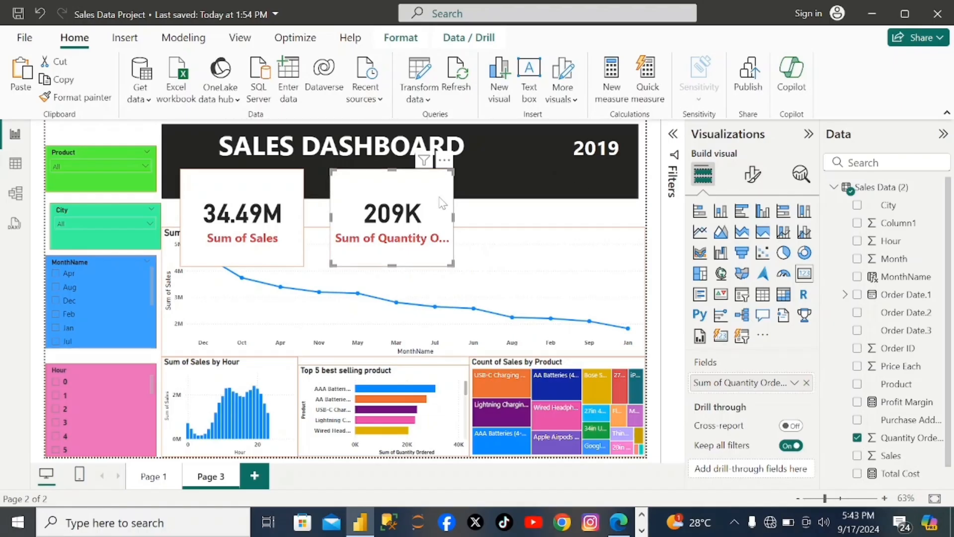
# - Duplicate the Sum of Quantity Ordered card and place the copy to its right, level with the other two cards
pyautogui.click(544, 216)
pyautogui.hotkey('ctrl', 'v')
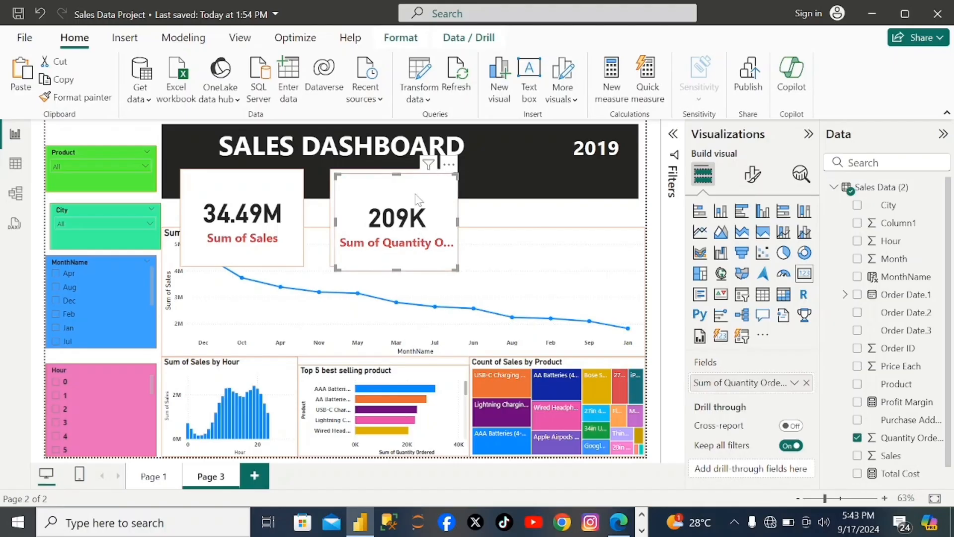
pyautogui.moveTo(417, 194); pyautogui.dragTo(572, 199)
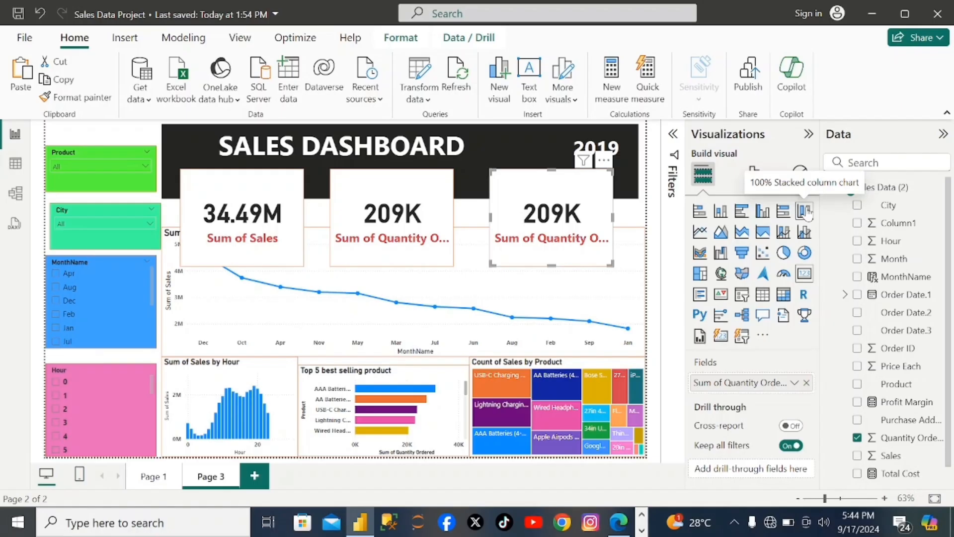
# - Replace the third card's Quantity Ordered field with the Profit Margin measure
pyautogui.click(859, 406)
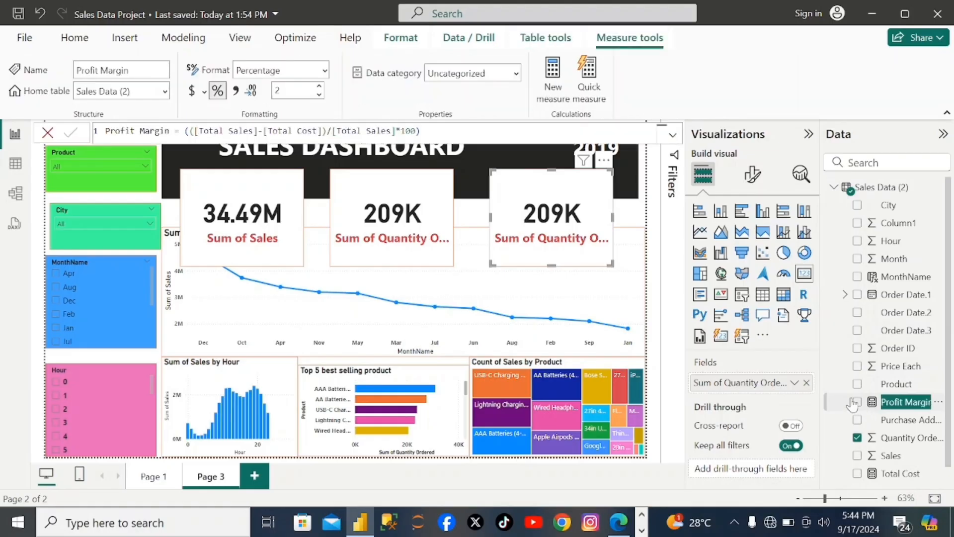
pyautogui.click(857, 437)
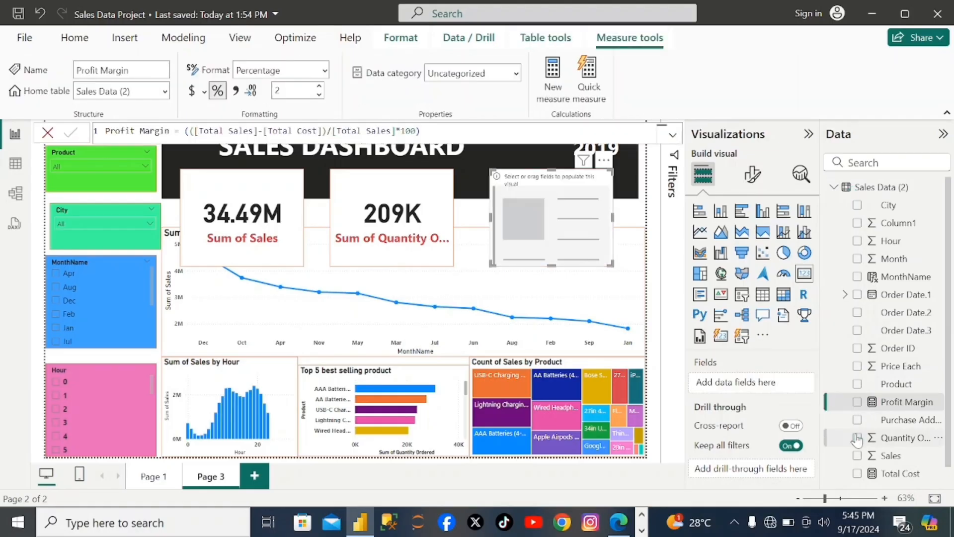
pyautogui.doubleClick(860, 407)
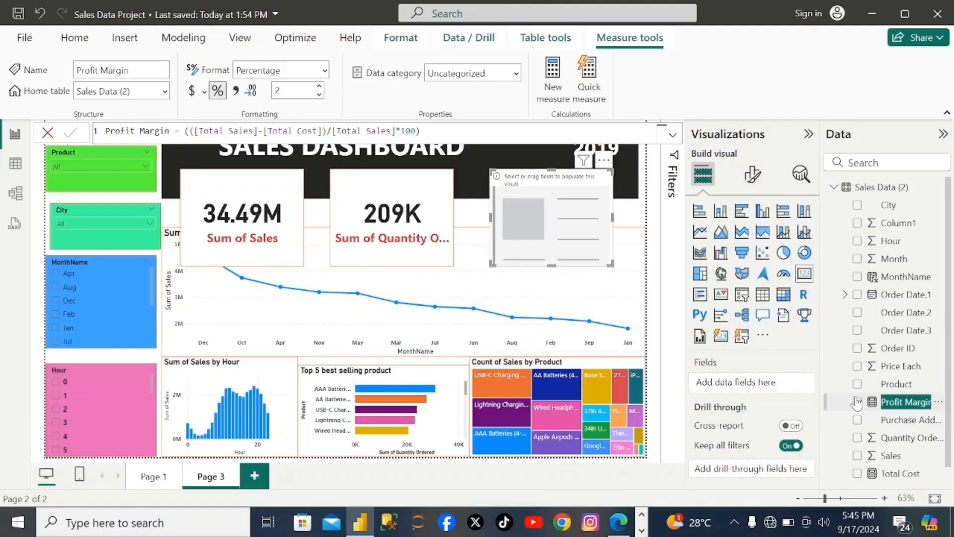
pyautogui.moveTo(859, 407); pyautogui.dragTo(783, 393)
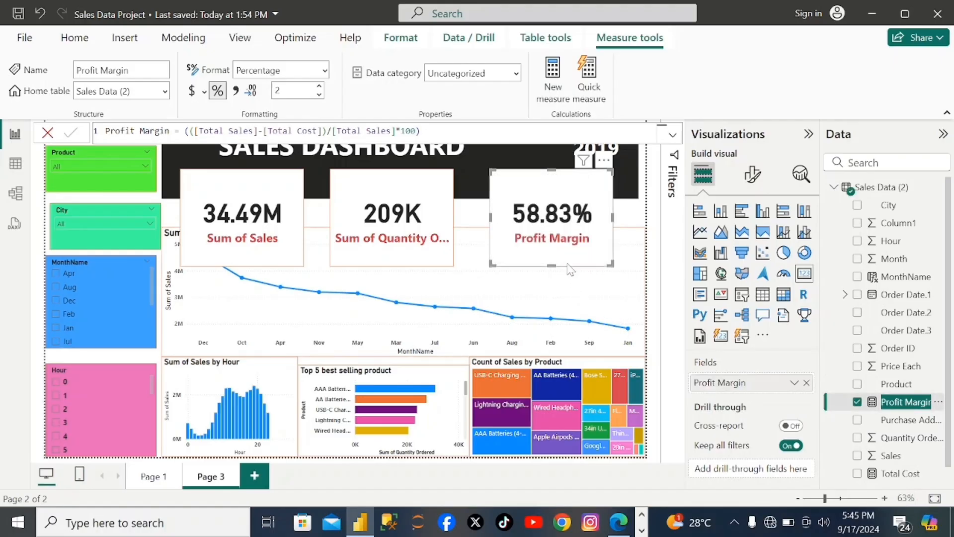
pyautogui.click(473, 175)
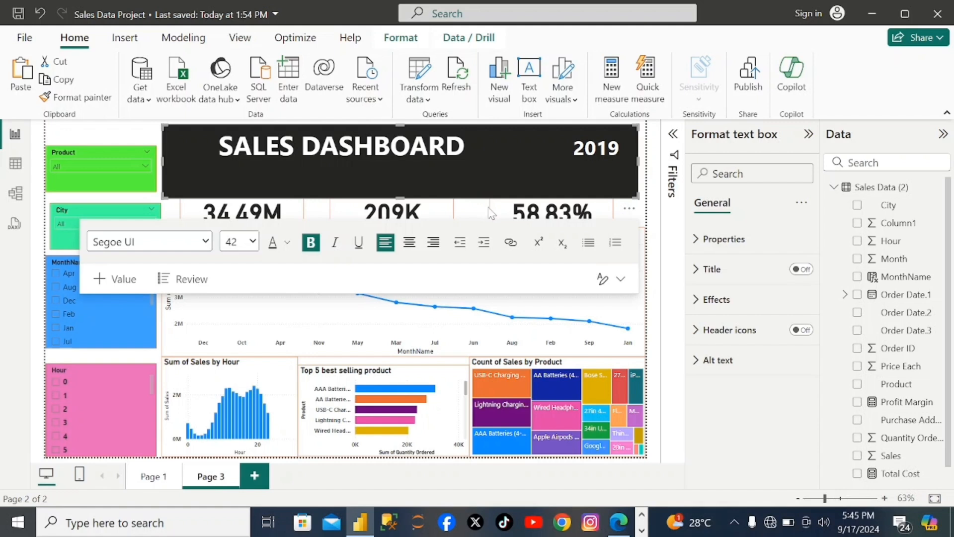
# - Reduce the height of the Sum of Sales and Sum of Quantity Ordered cards equally by raising their lower edges
pyautogui.click(434, 215)
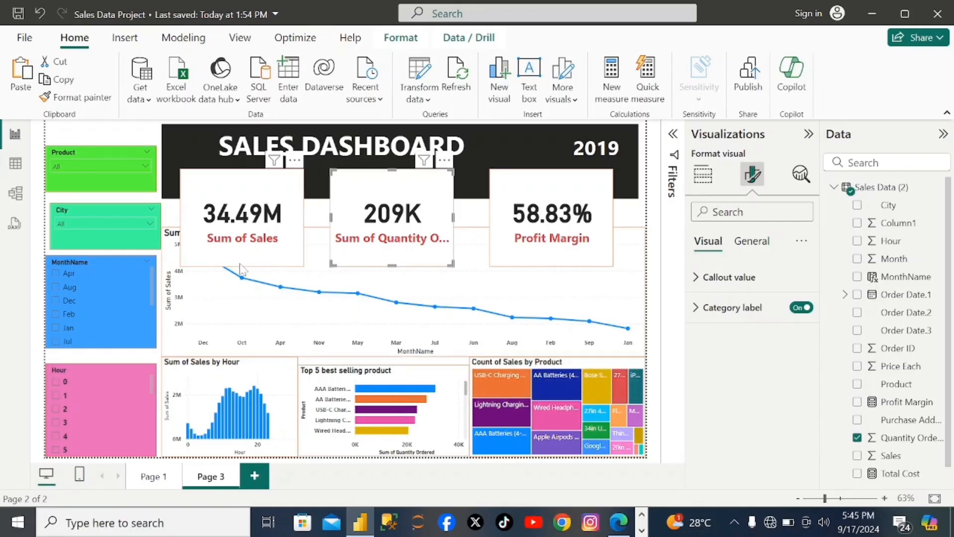
pyautogui.click(260, 201)
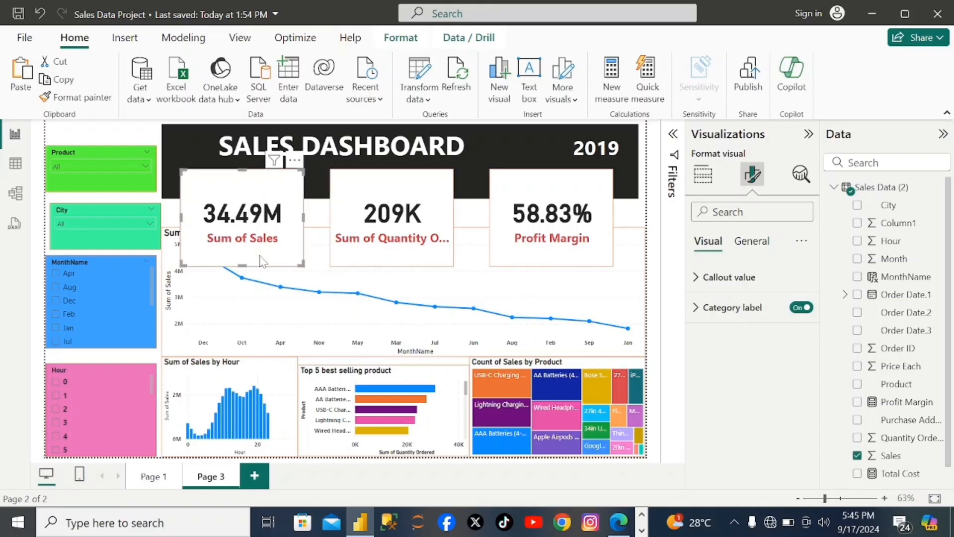
pyautogui.moveTo(252, 267); pyautogui.dragTo(249, 254)
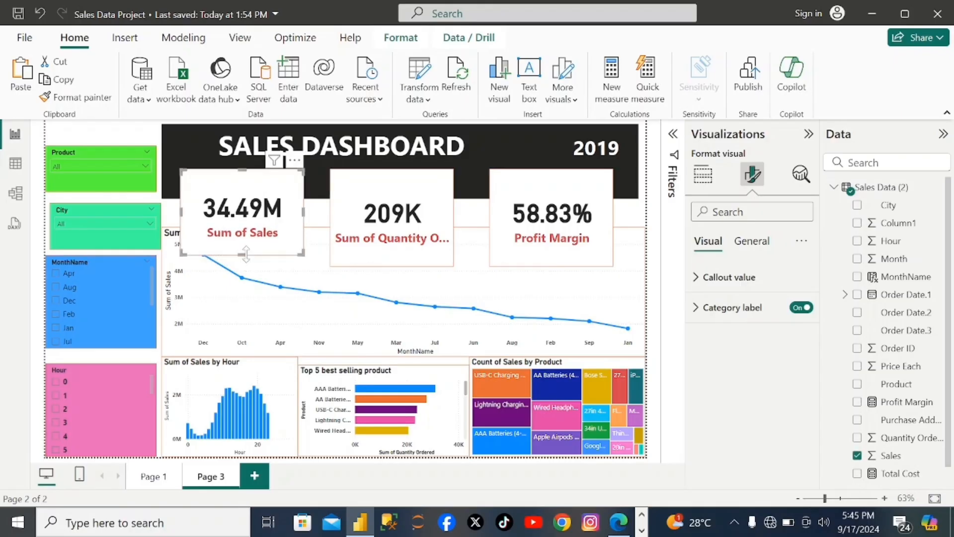
pyautogui.click(392, 261)
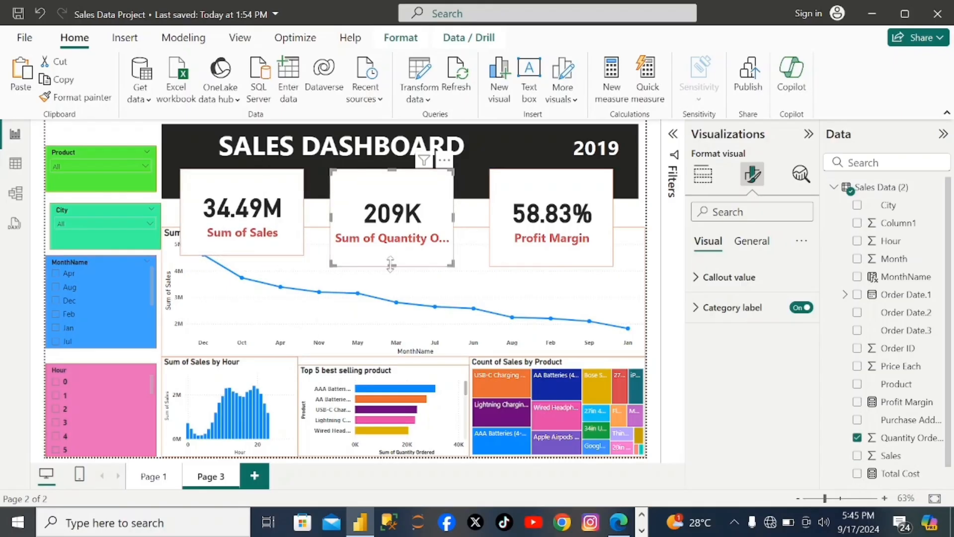
pyautogui.moveTo(393, 267); pyautogui.dragTo(393, 254)
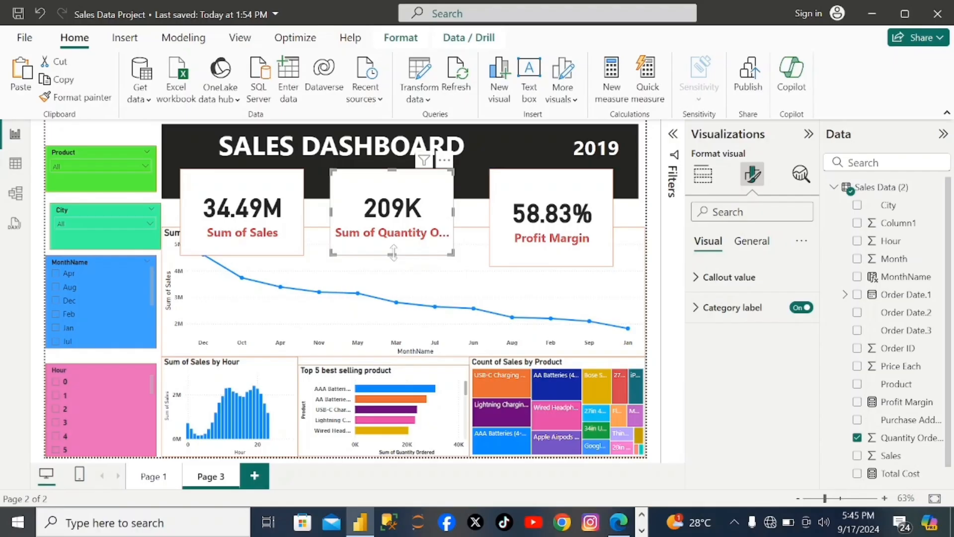
# - Shift the Sum of Sales and Sum of Quantity Ordered cards right and slightly down, closer to the Profit Margin card
pyautogui.moveTo(295, 234); pyautogui.dragTo(313, 240)
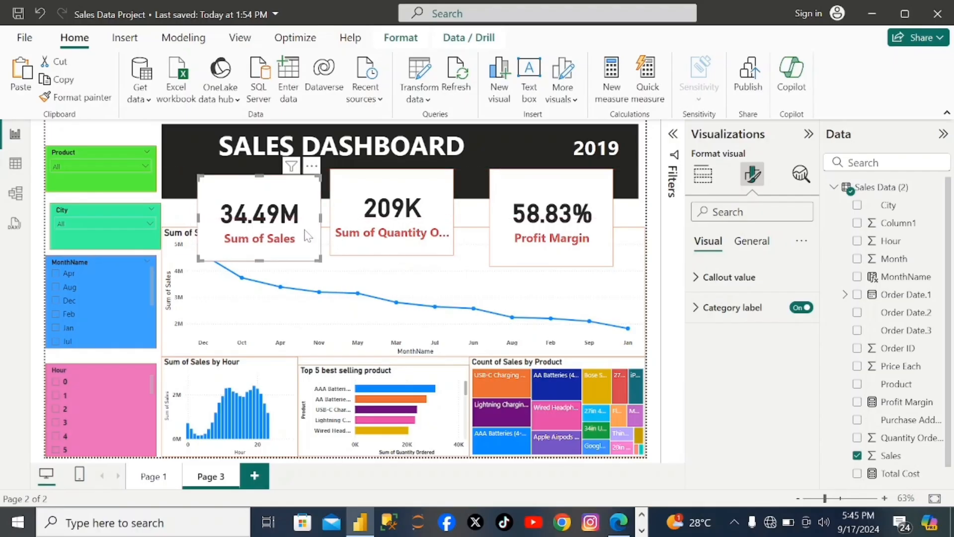
pyautogui.moveTo(375, 236); pyautogui.dragTo(399, 242)
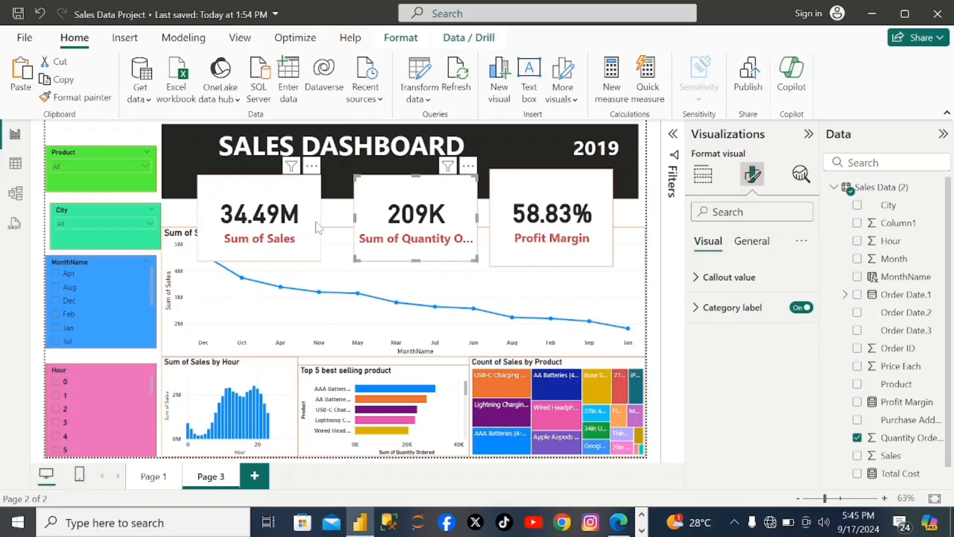
pyautogui.moveTo(316, 228); pyautogui.dragTo(341, 228)
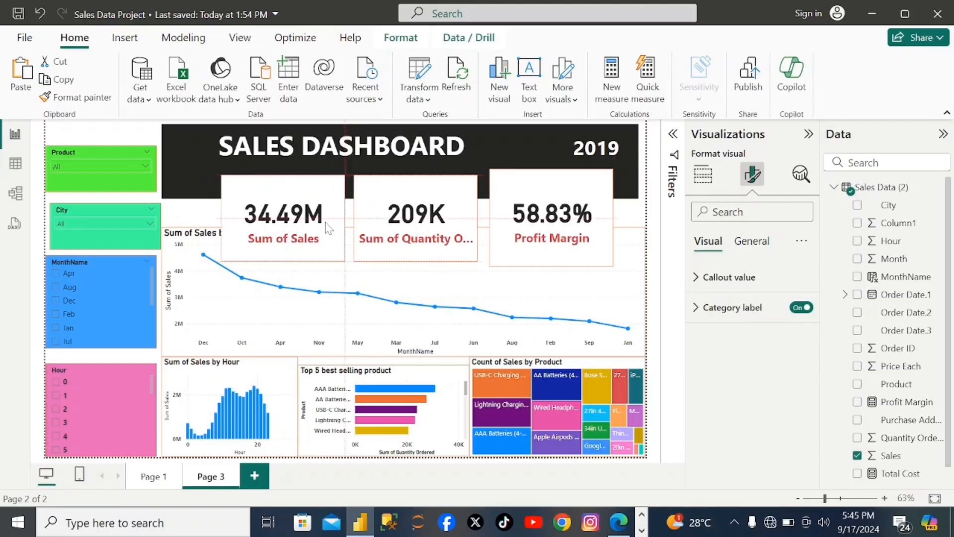
# - Shorten the Profit Margin card to match the others, slightly narrow the quantity card, and align all three in an evenly spaced row
pyautogui.click(531, 249)
pyautogui.moveTo(552, 266); pyautogui.dragTo(566, 241)
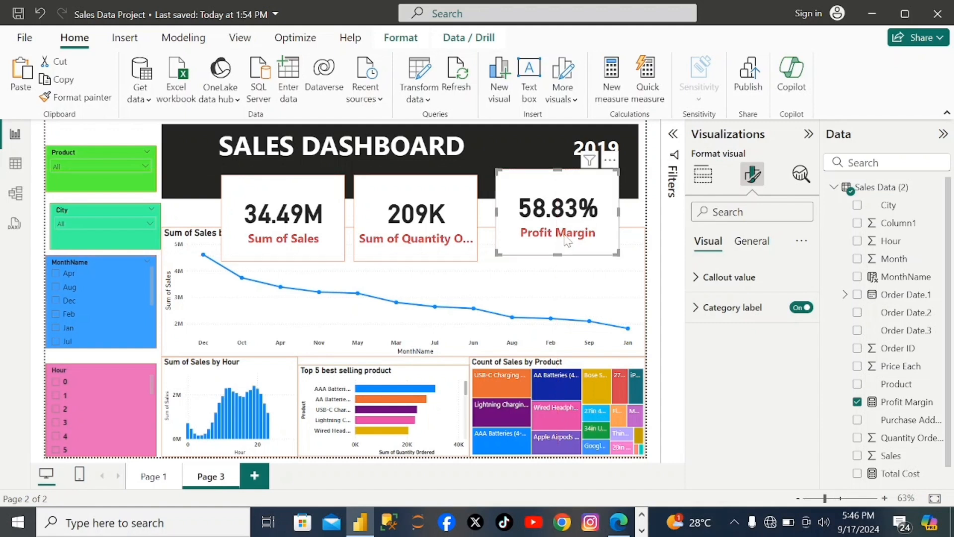
pyautogui.moveTo(477, 218); pyautogui.dragTo(479, 215)
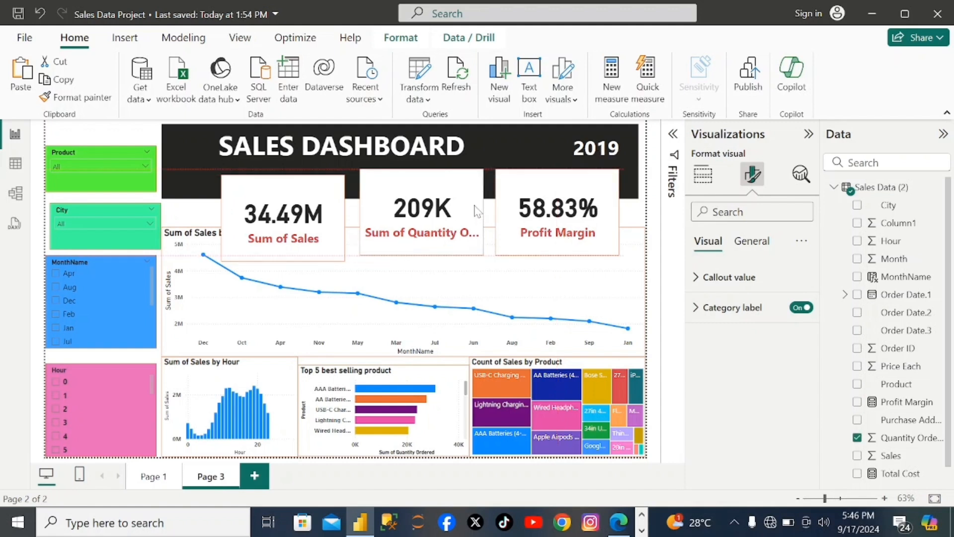
pyautogui.moveTo(360, 215); pyautogui.dragTo(370, 215)
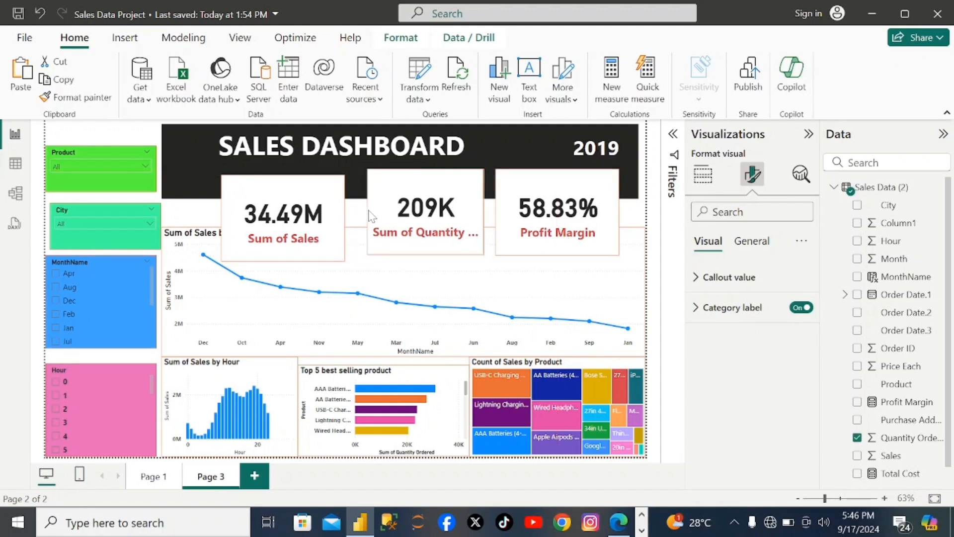
pyautogui.moveTo(317, 228); pyautogui.dragTo(327, 222)
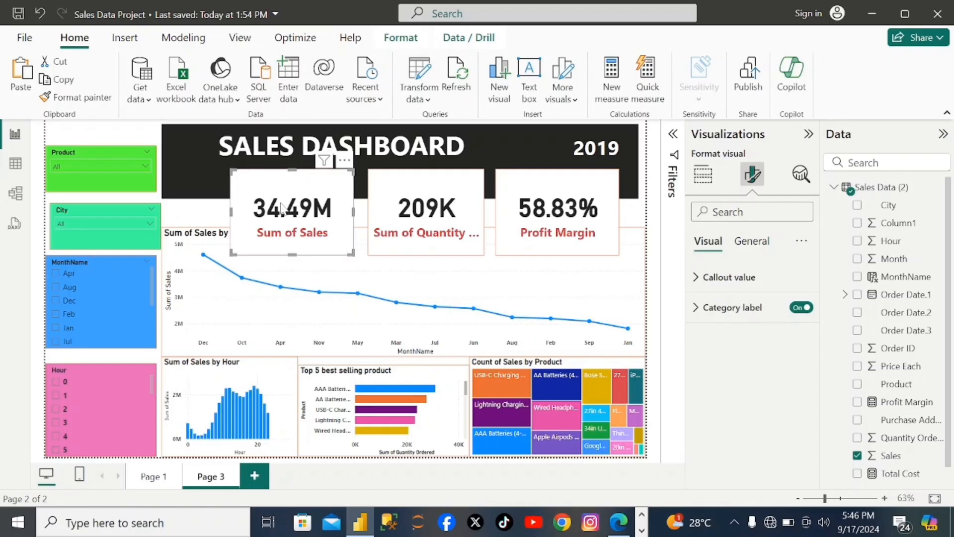
# - Bring the Sum of Sales card to the front, then select the monthly sales line chart to check the overlap
pyautogui.click(127, 38)
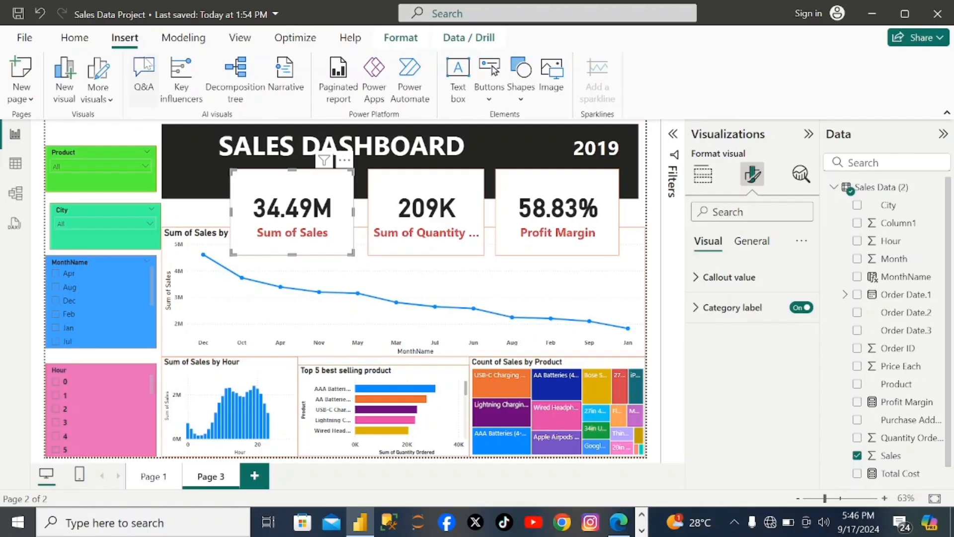
pyautogui.click(394, 44)
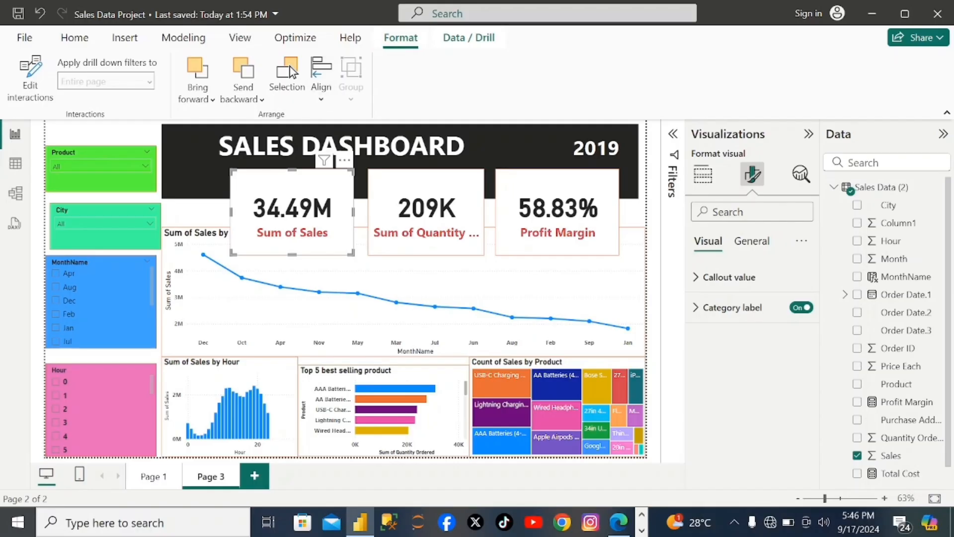
pyautogui.click(197, 95)
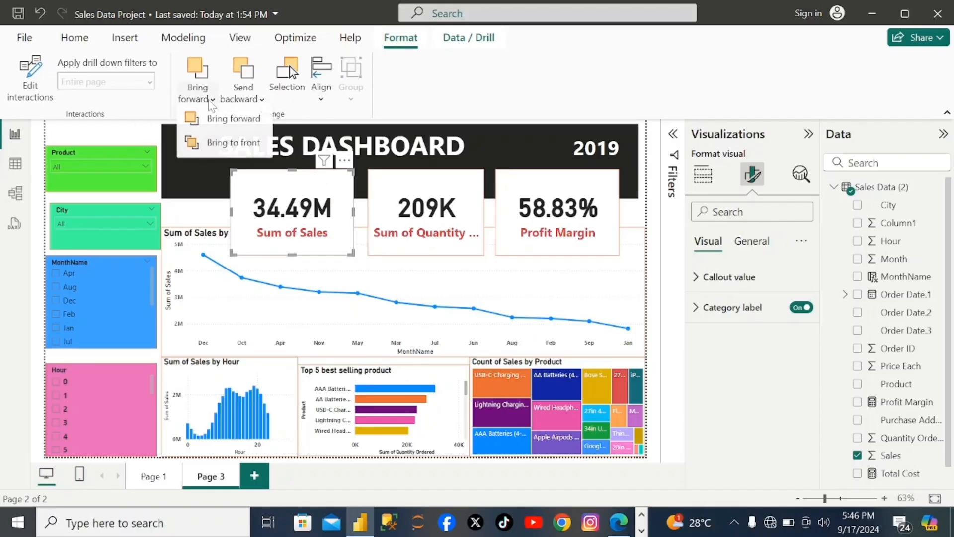
pyautogui.click(229, 148)
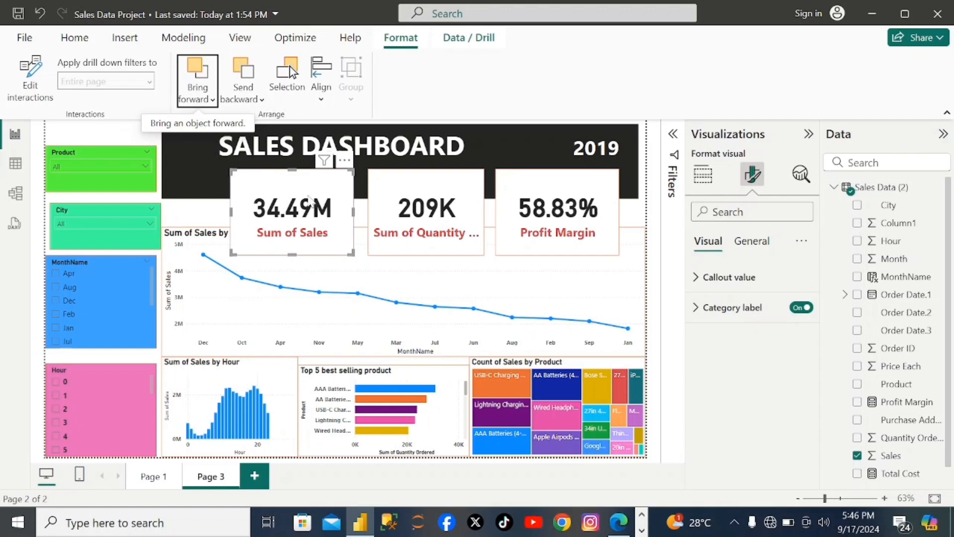
pyautogui.click(437, 225)
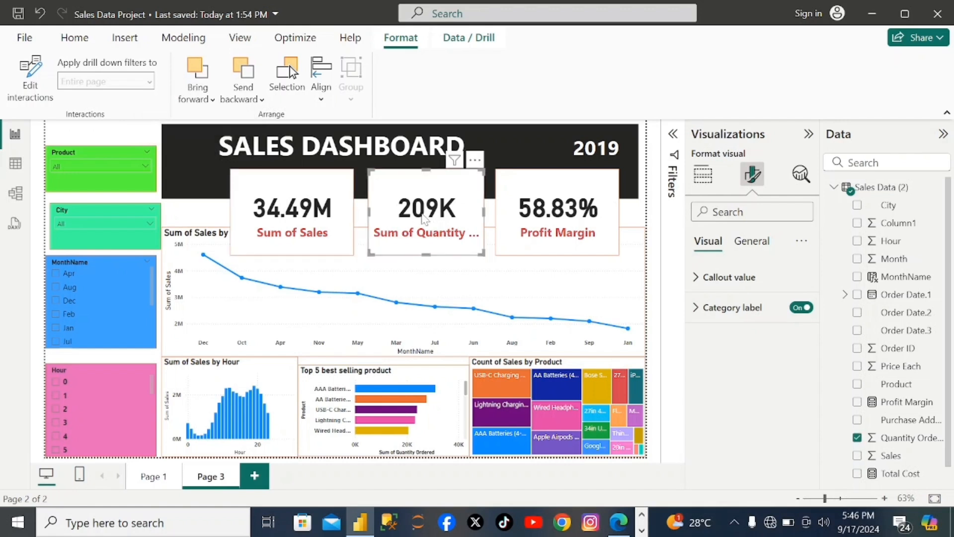
pyautogui.click(176, 347)
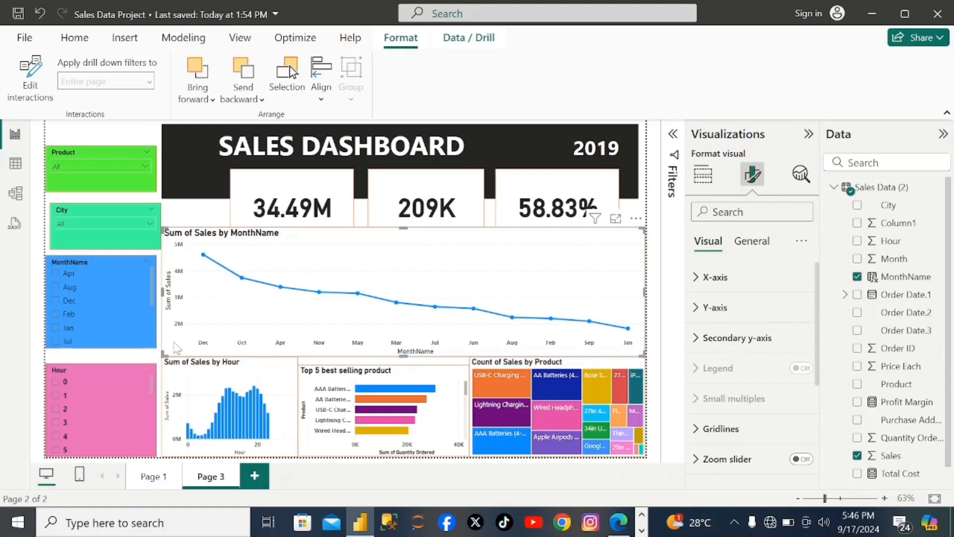
# - Bring the Sum of Sales card and the Sum of Quantity Ordered card each one layer forward
pyautogui.click(236, 175)
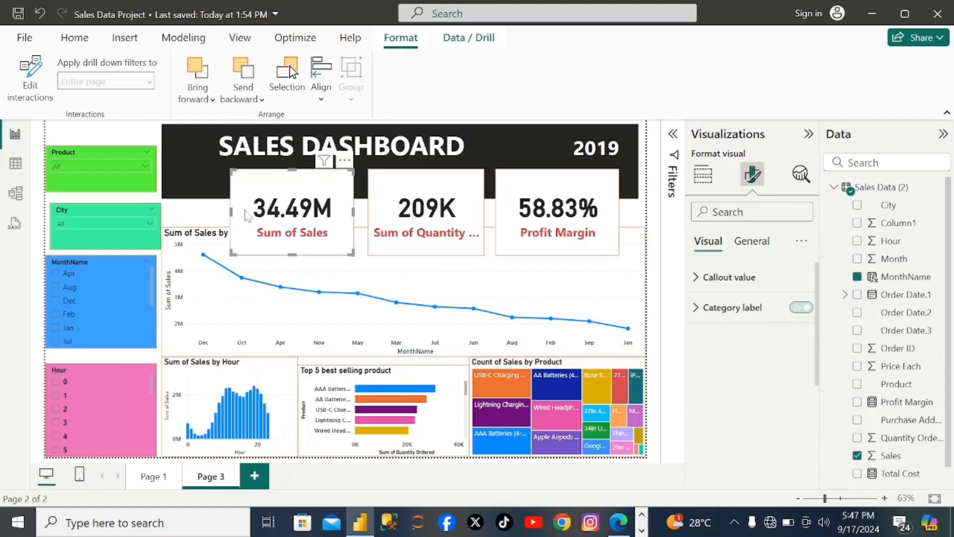
pyautogui.click(201, 97)
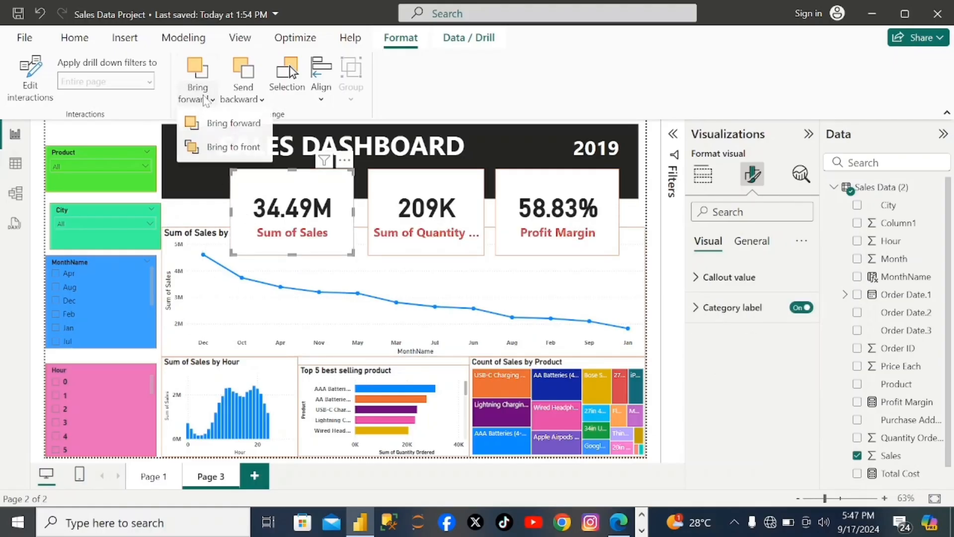
pyautogui.click(215, 130)
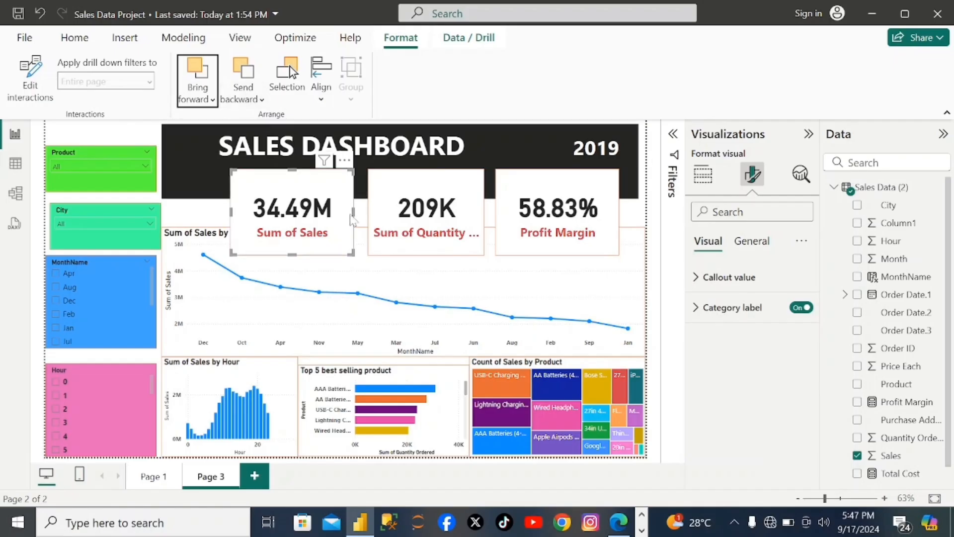
pyautogui.click(416, 240)
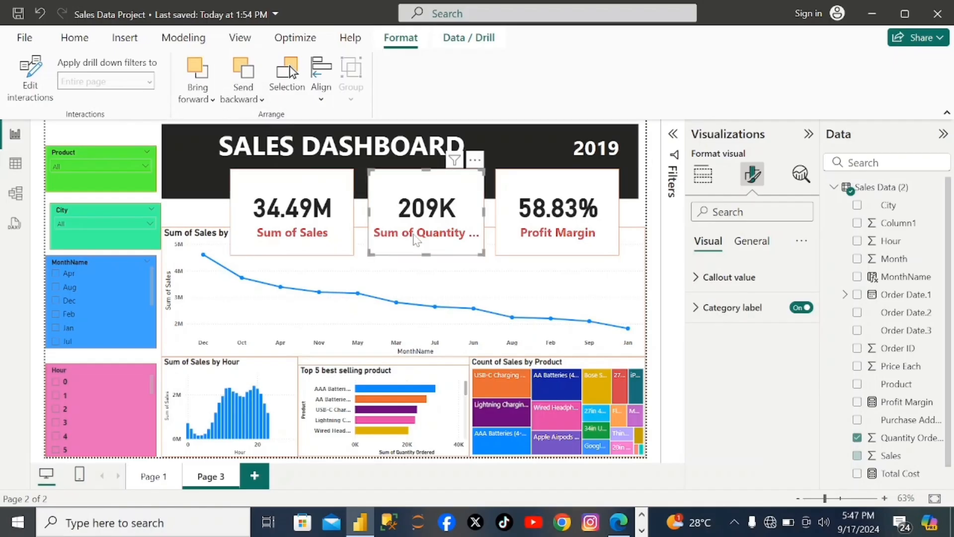
pyautogui.click(212, 100)
pyautogui.click(215, 124)
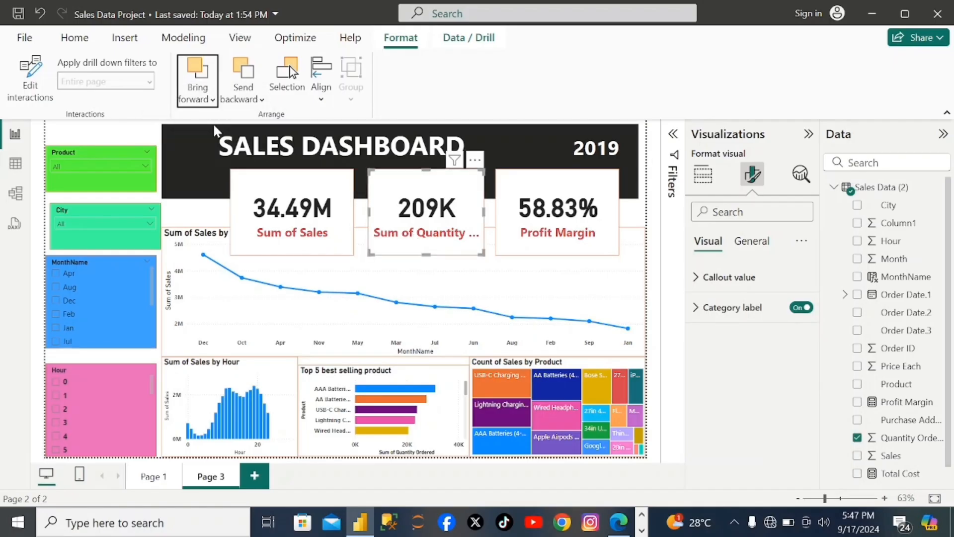
# - Bring the Profit Margin card one layer forward and return the selection to the Sum of Quantity Ordered card
pyautogui.click(539, 247)
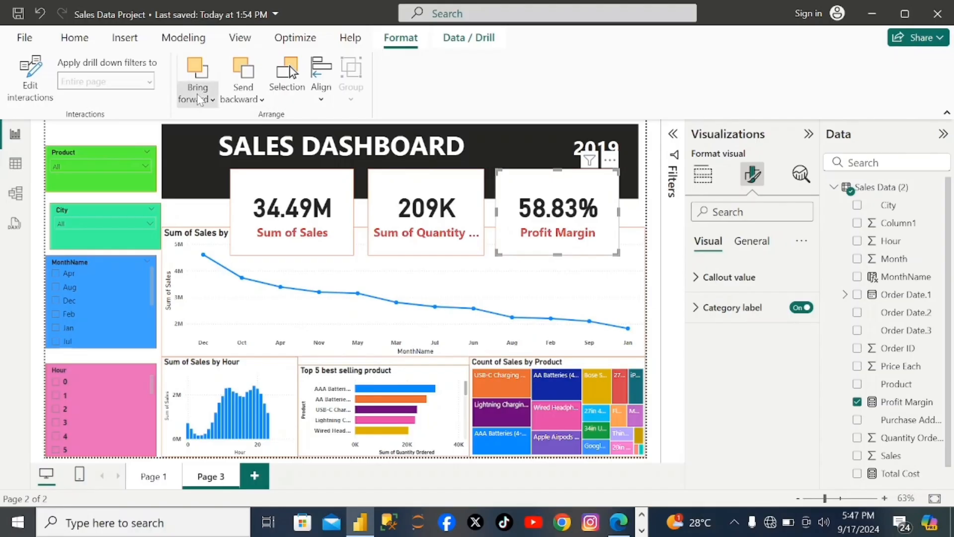
pyautogui.click(212, 101)
pyautogui.click(219, 124)
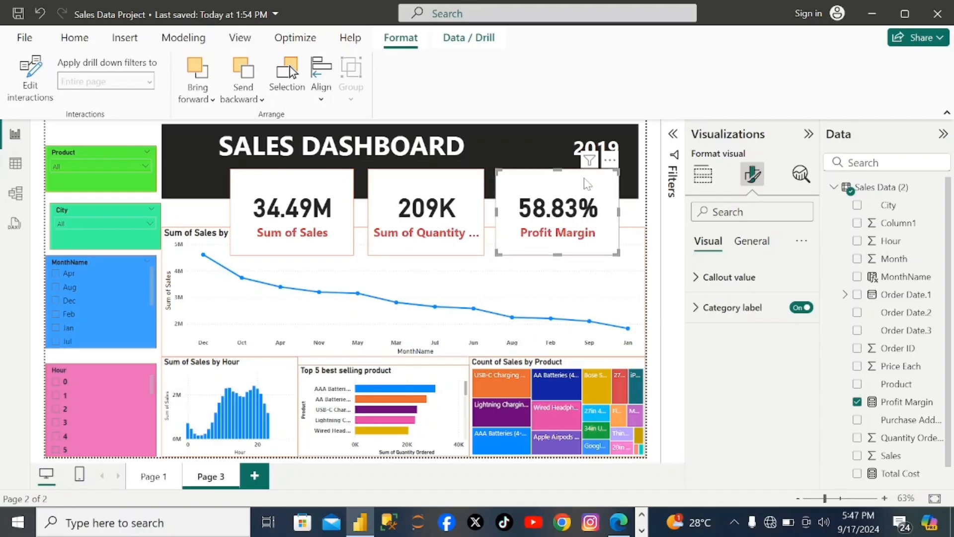
pyautogui.click(477, 183)
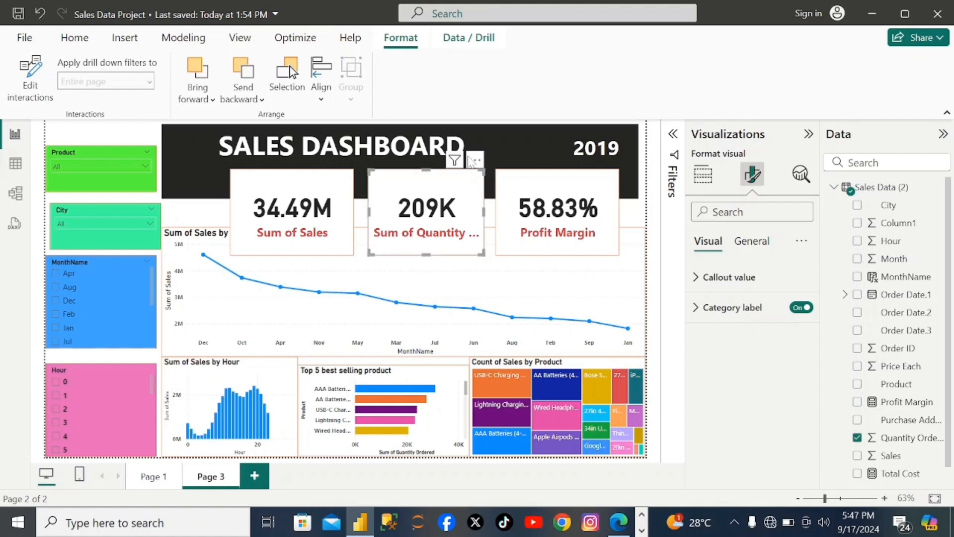